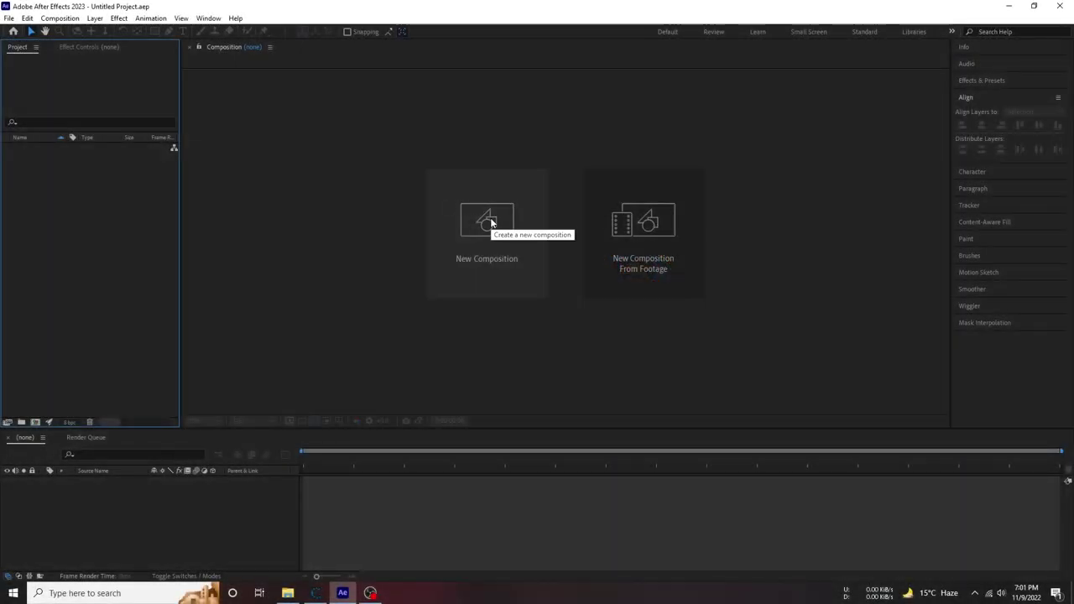
# Create a 1920×1080, 29.97 fps, 10-second composition and begin renaming Comp 1.
pyautogui.click(486, 220)
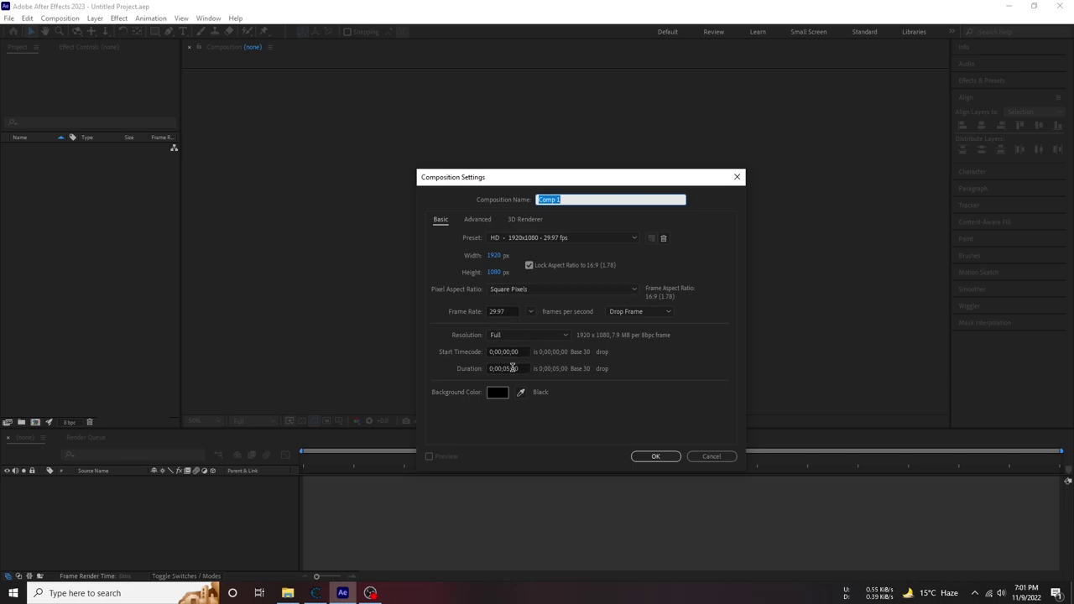
pyautogui.click(513, 367)
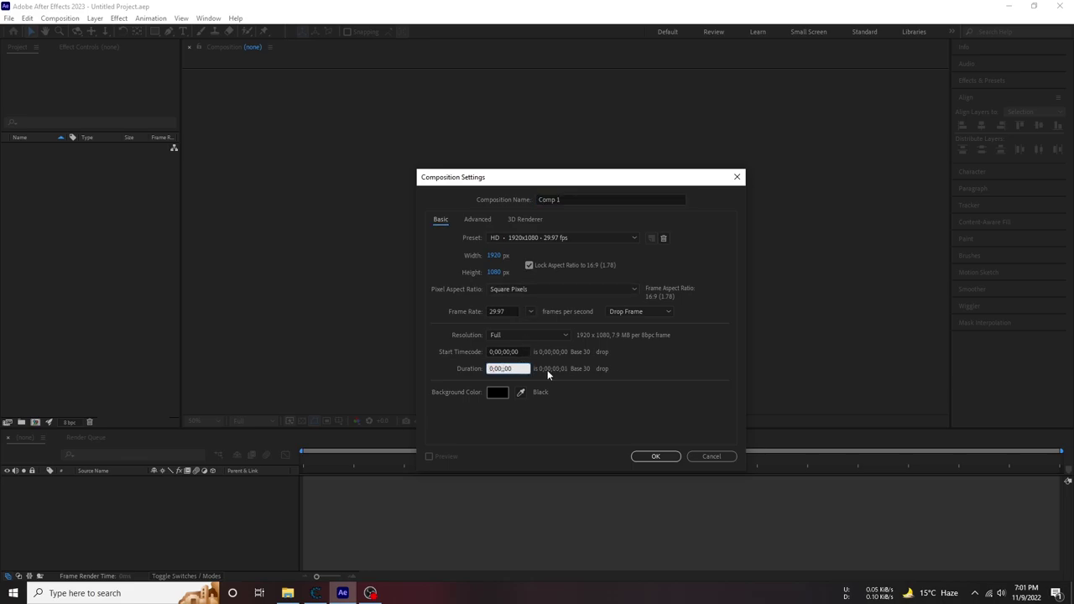
pyautogui.write('10')
pyautogui.click(655, 456)
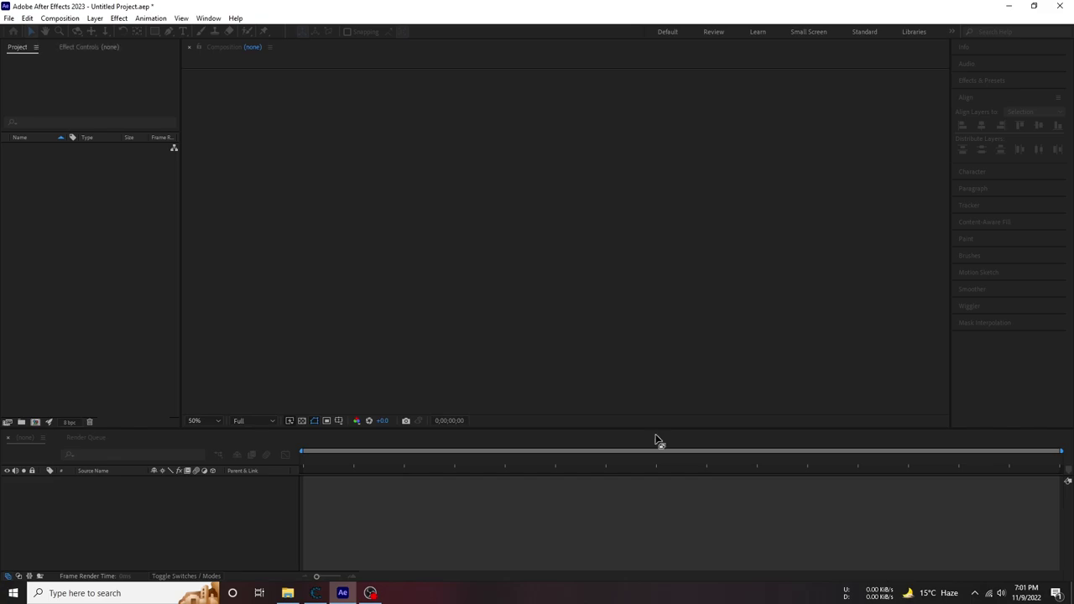
pyautogui.rightClick(32, 148)
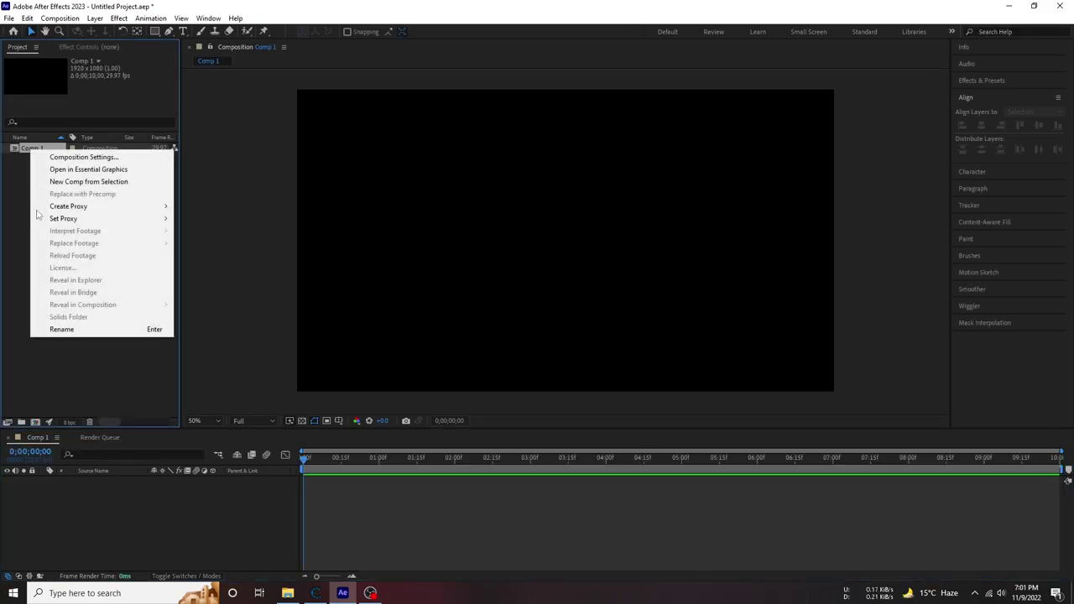
pyautogui.click(62, 329)
pyautogui.write('min')
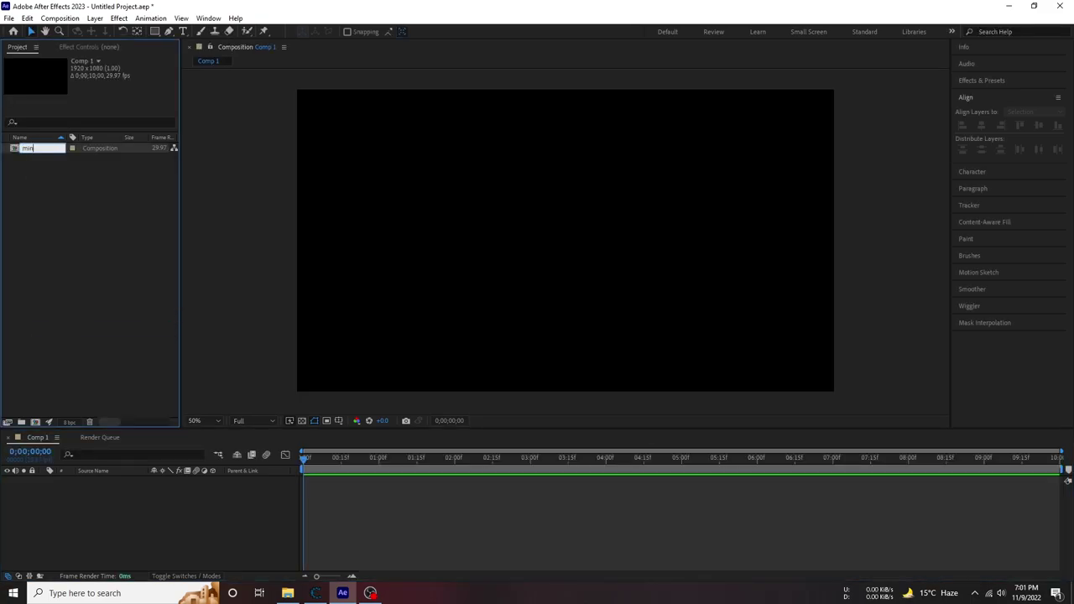
# Name the comp min and import 1333.ai from the sale-banner folder as footage.
pyautogui.click(68, 209)
pyautogui.rightClick(32, 162)
pyautogui.moveTo(62, 218)
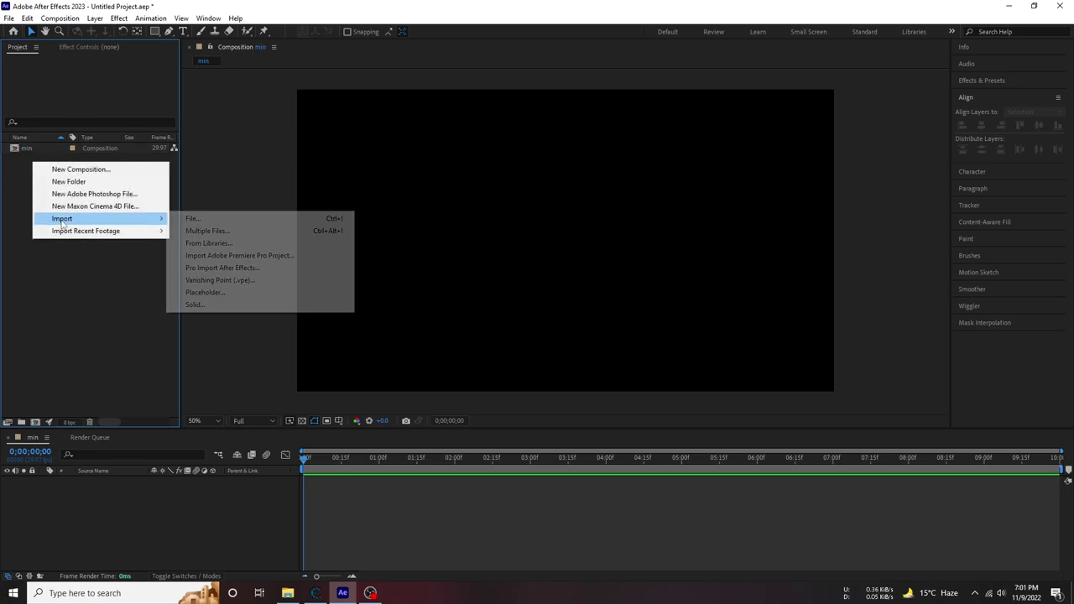
pyautogui.click(214, 221)
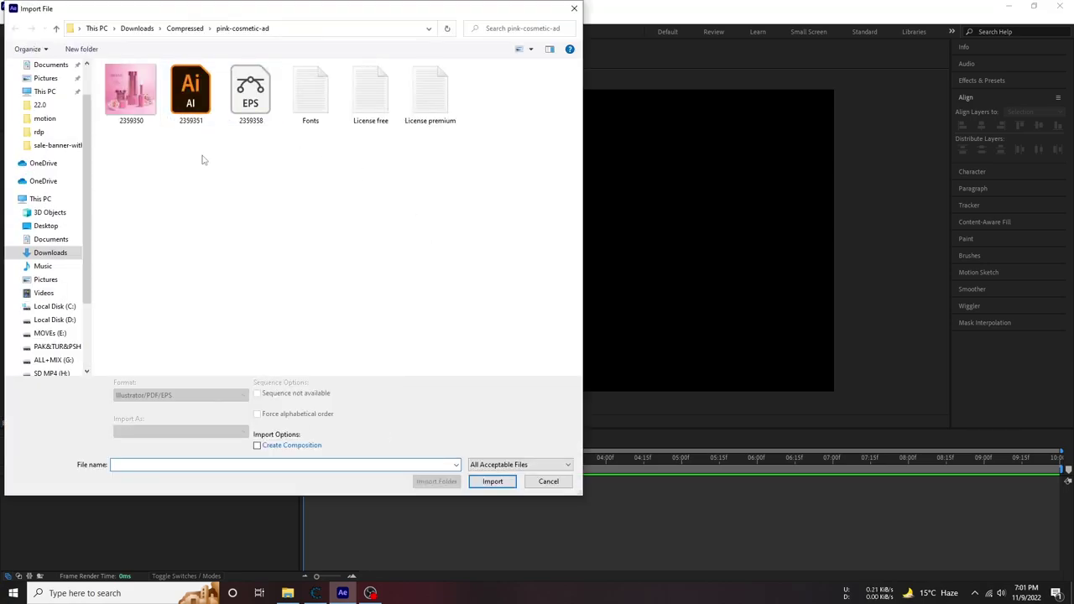
pyautogui.click(54, 359)
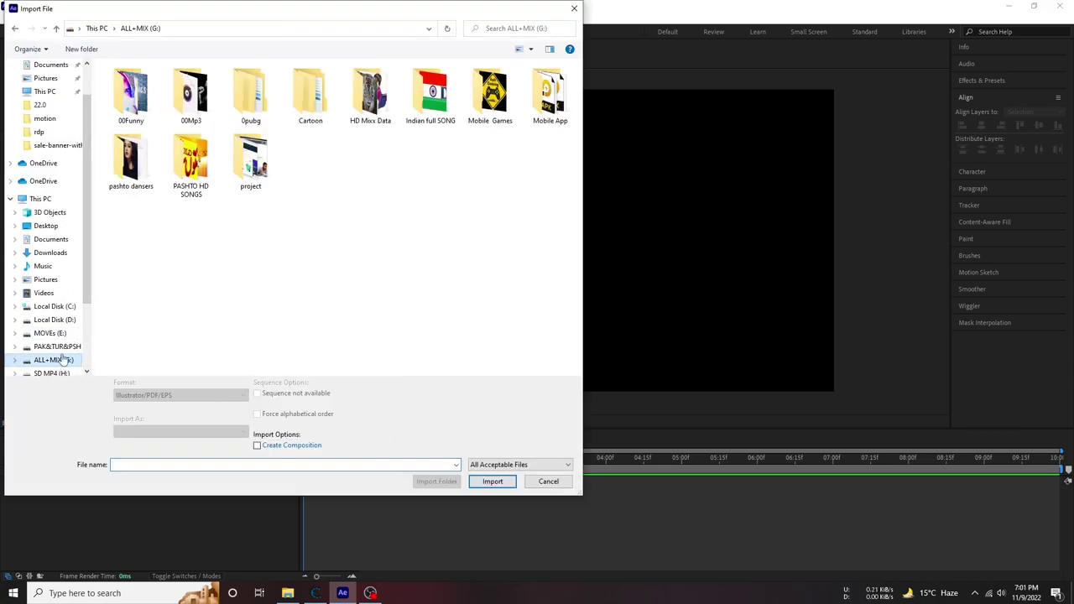
pyautogui.doubleClick(250, 146)
pyautogui.doubleClick(130, 186)
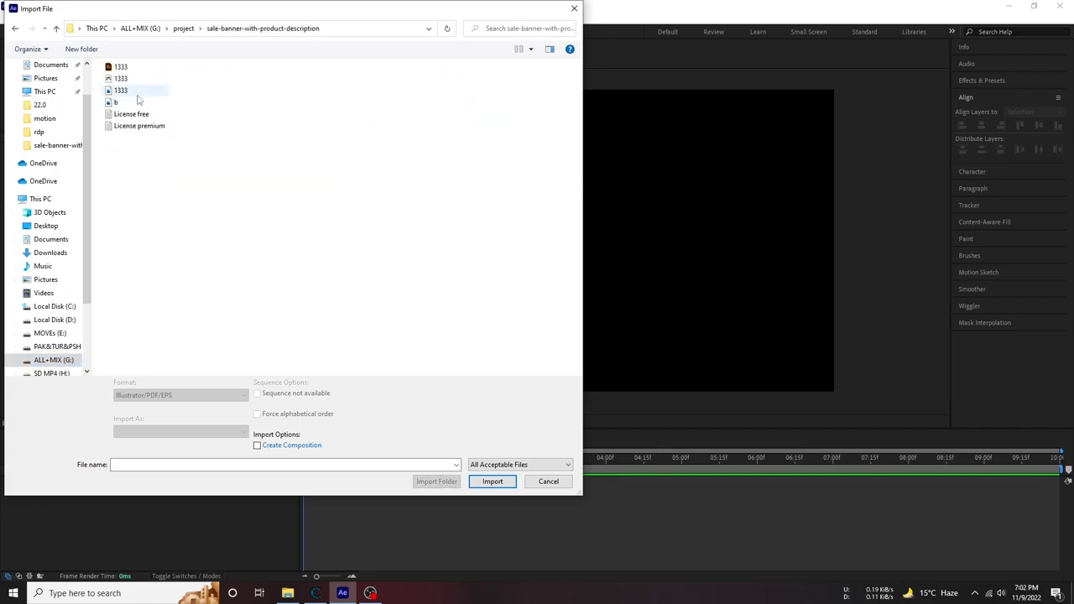
pyautogui.click(122, 72)
pyautogui.click(493, 481)
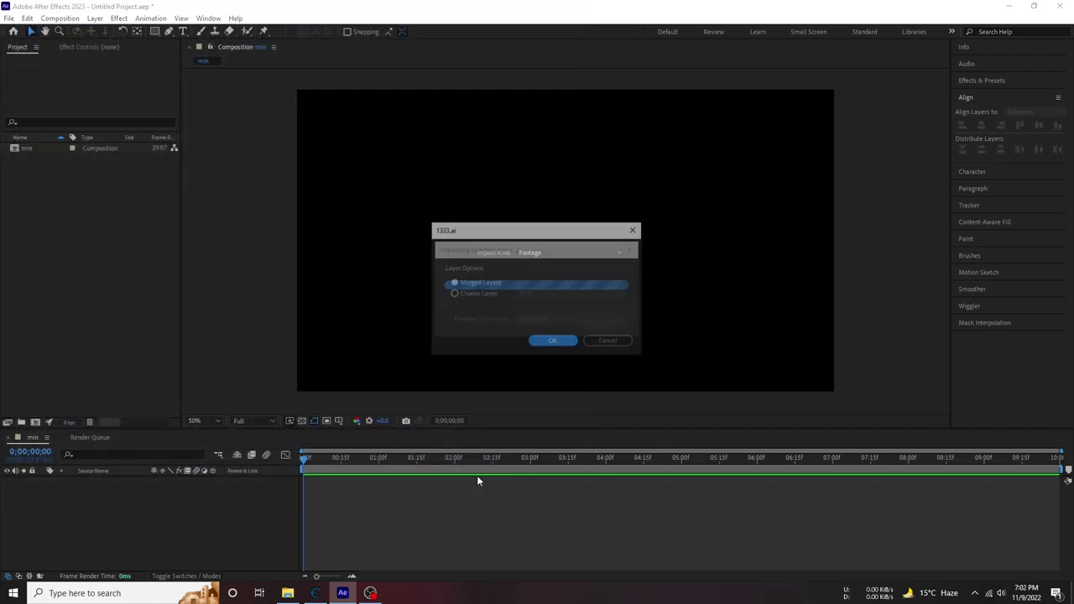
pyautogui.click(559, 252)
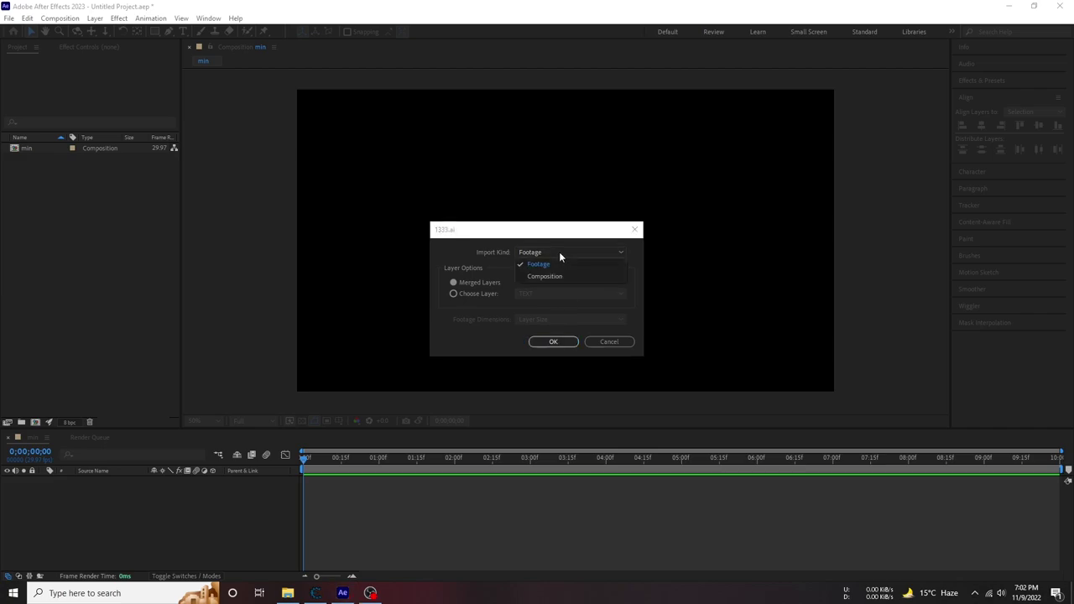
pyautogui.click(552, 264)
pyautogui.click(553, 342)
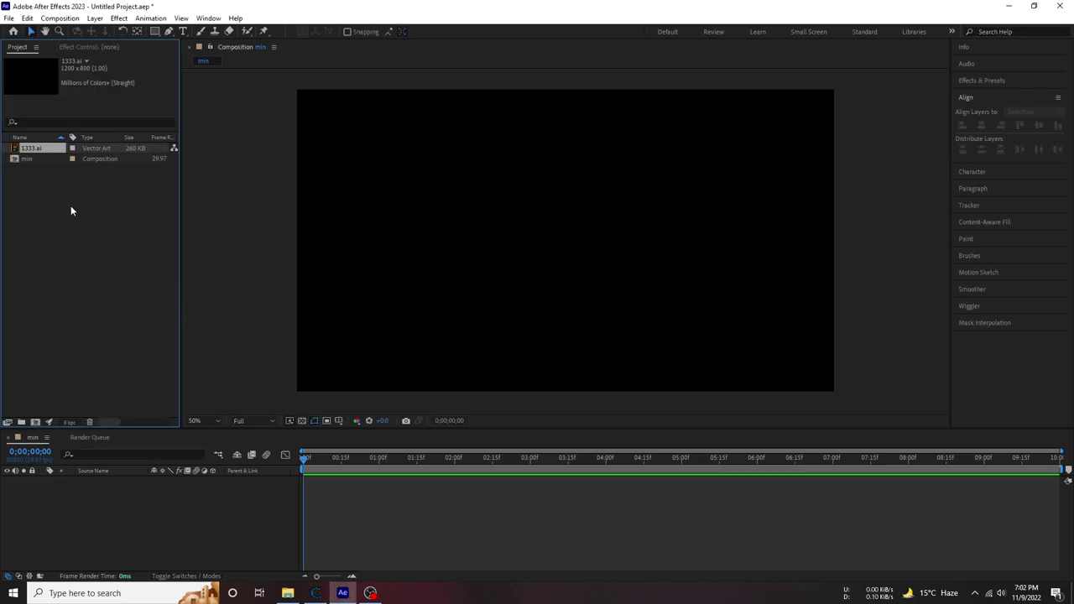
# Delete that footage and re-import 1333.ai as a Composition - Retain Layer Sizes.
pyautogui.press('Delete')
pyautogui.rightClick(33, 197)
pyautogui.moveTo(82, 256)
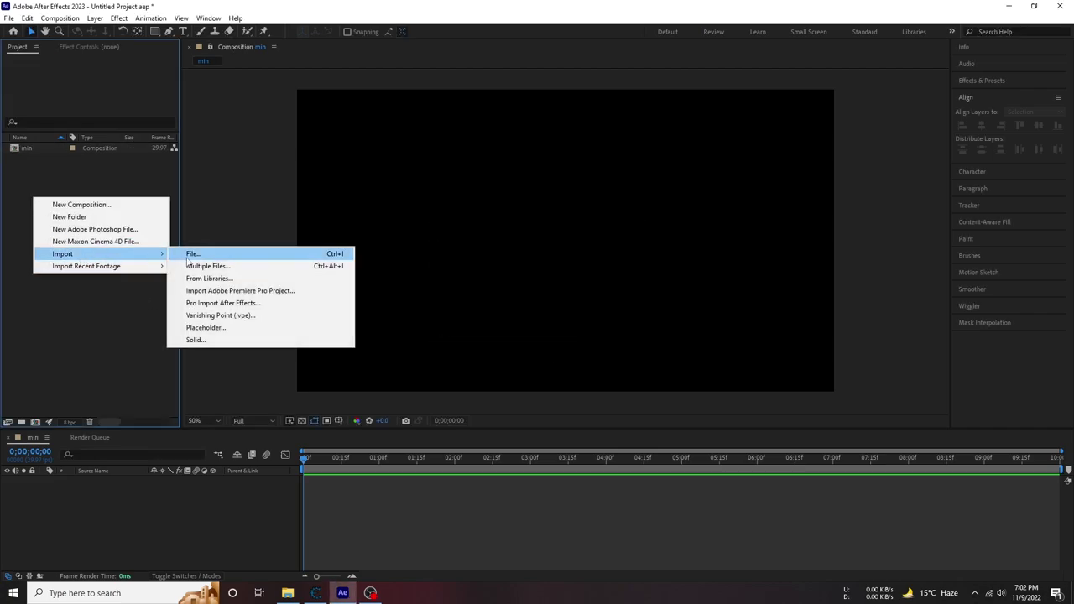
pyautogui.click(193, 252)
pyautogui.click(120, 66)
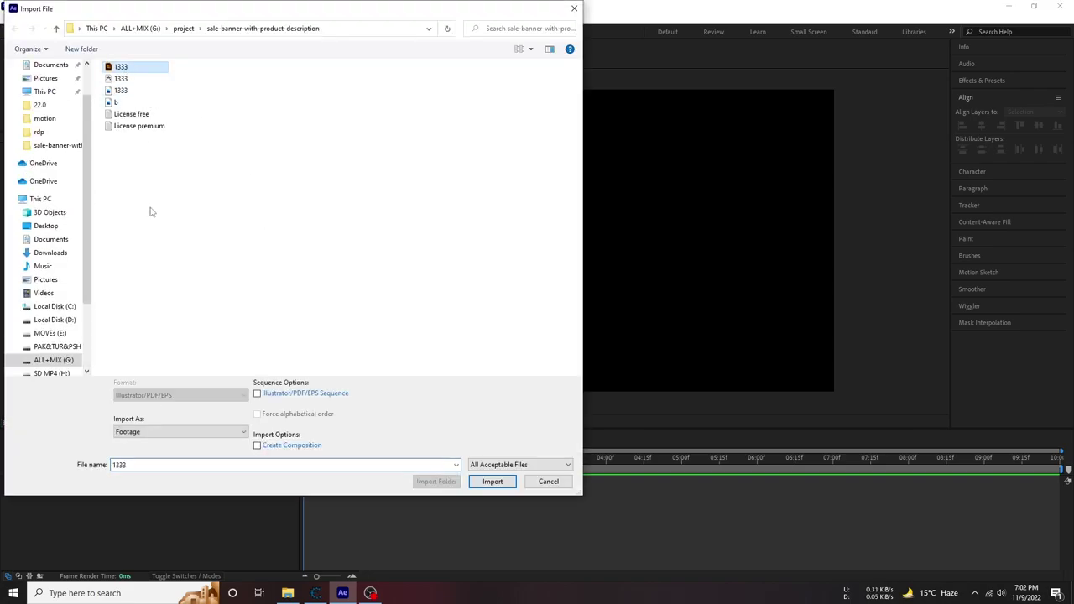
pyautogui.click(176, 431)
pyautogui.click(168, 454)
pyautogui.click(492, 480)
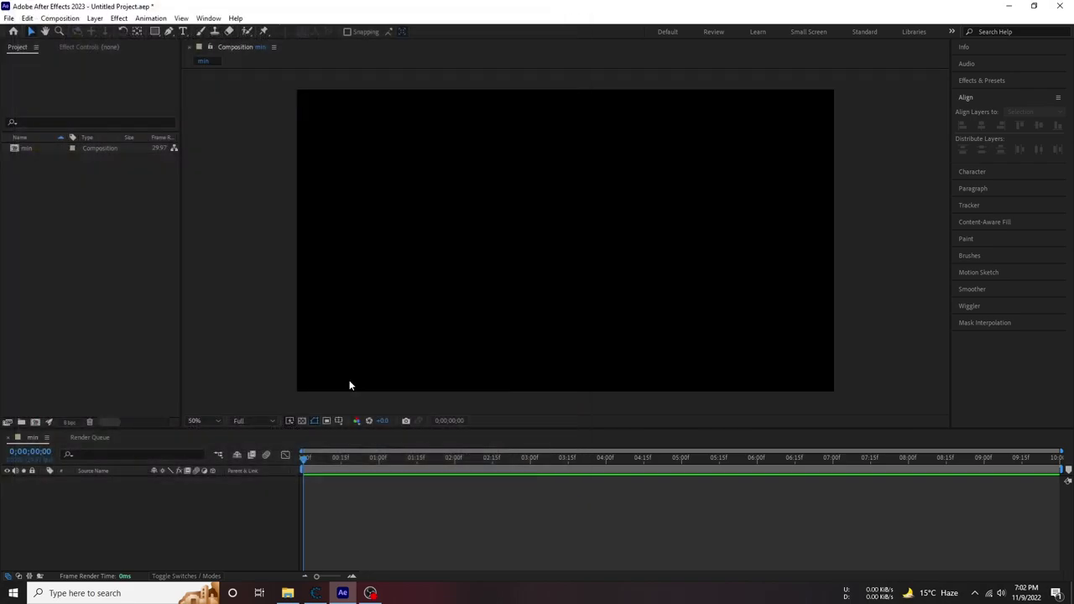
pyautogui.click(38, 150)
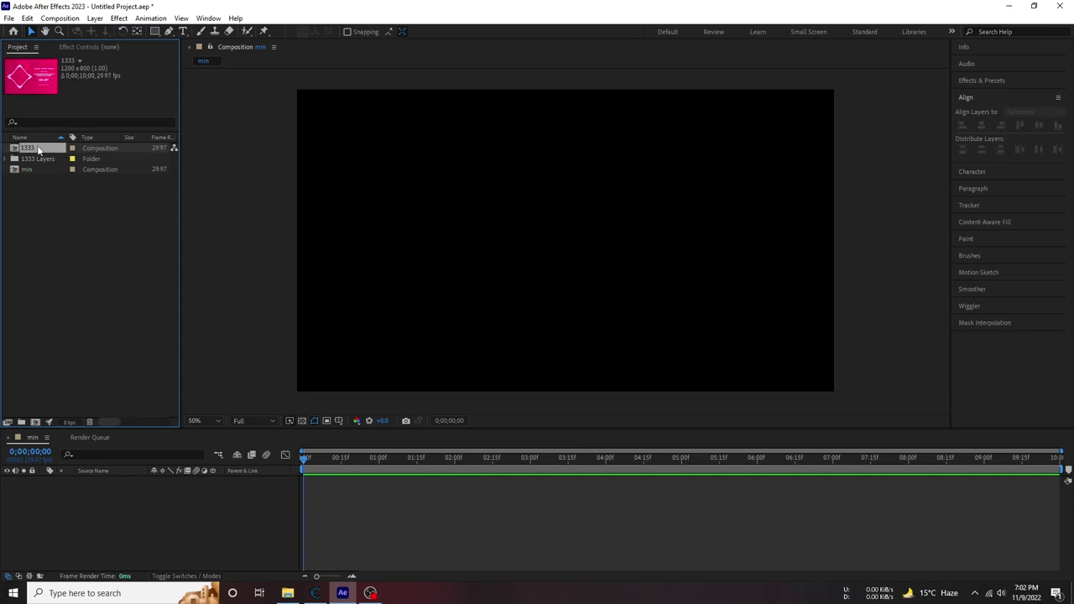
# Import the b.png image into the project.
pyautogui.rightClick(36, 234)
pyautogui.moveTo(62, 276)
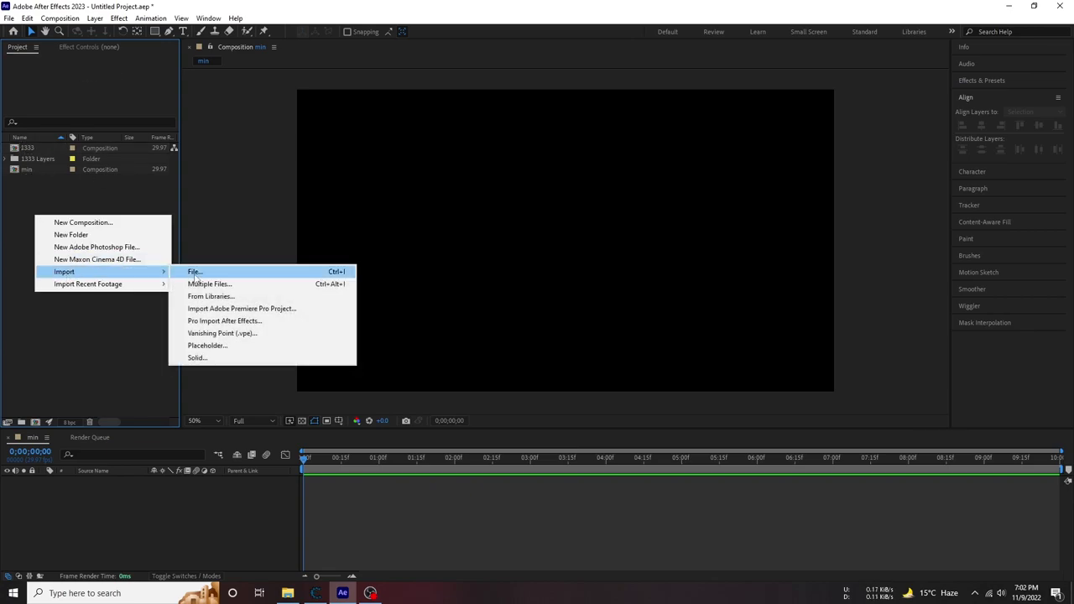
pyautogui.click(203, 271)
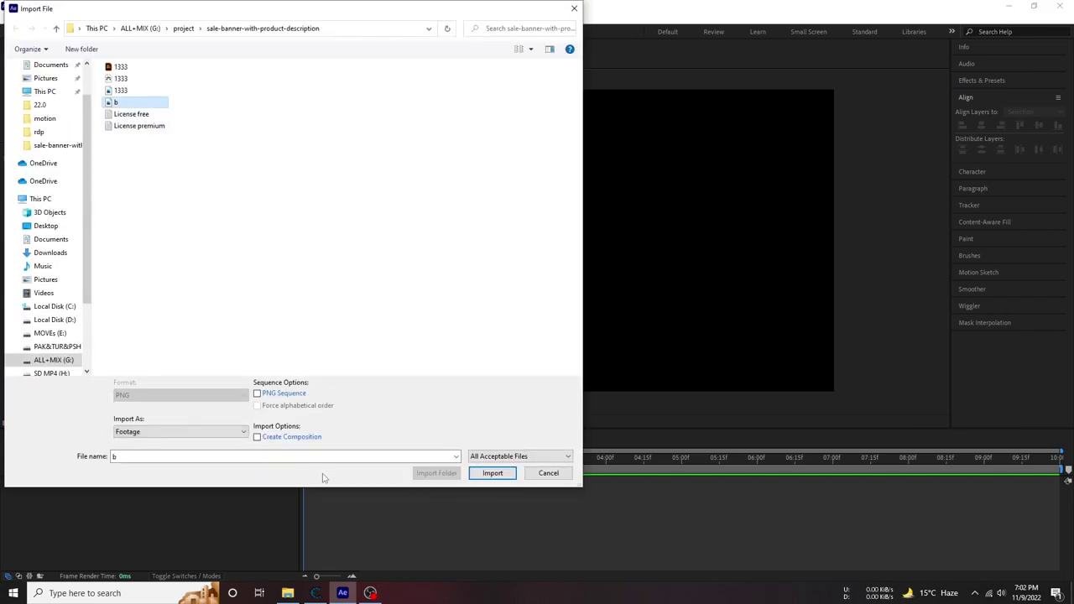
pyautogui.click(492, 473)
pyautogui.click(73, 251)
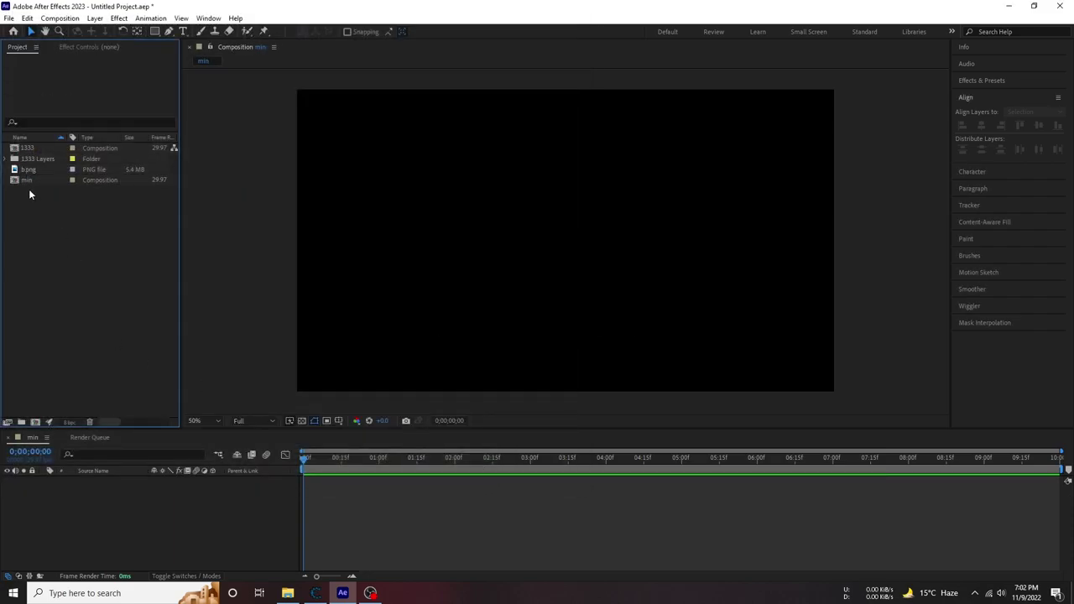
pyautogui.click(29, 149)
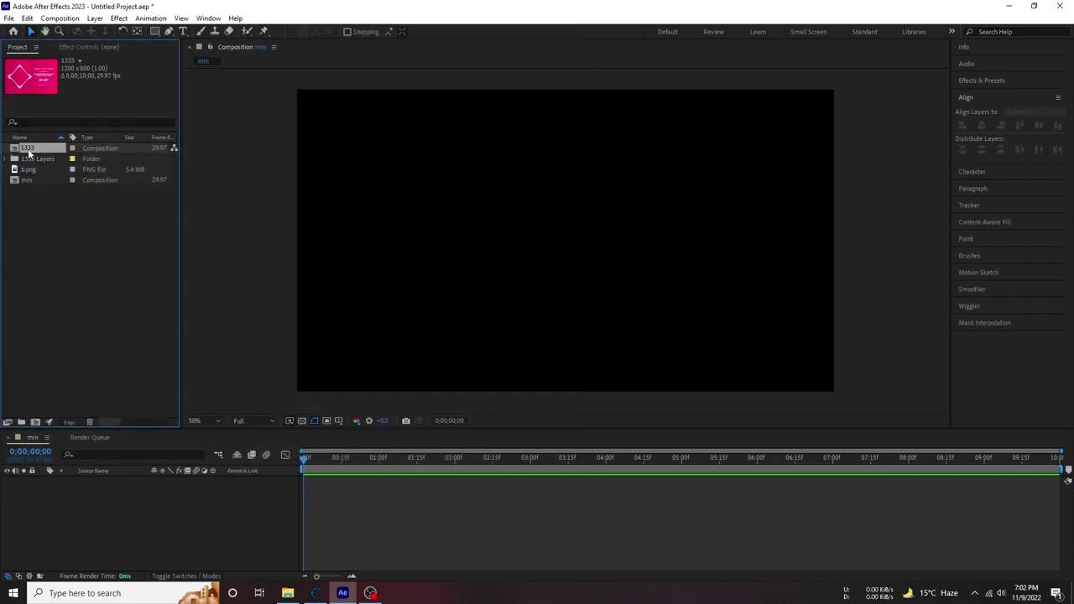
# Open the 1333 comp, close it and the Render Queue, reopen 1333, then return to min.
pyautogui.doubleClick(29, 149)
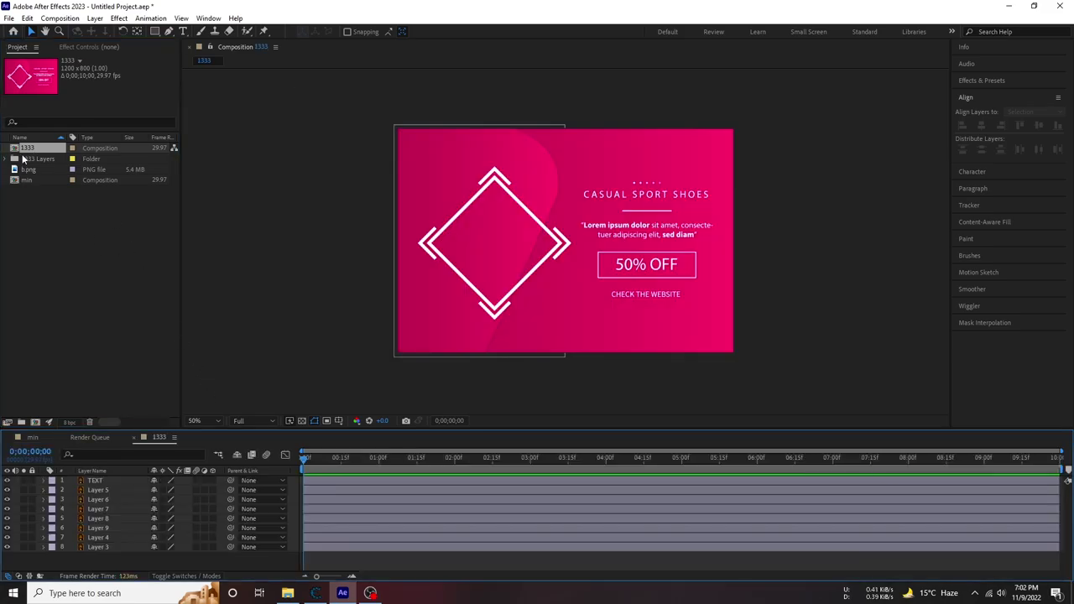
pyautogui.click(133, 437)
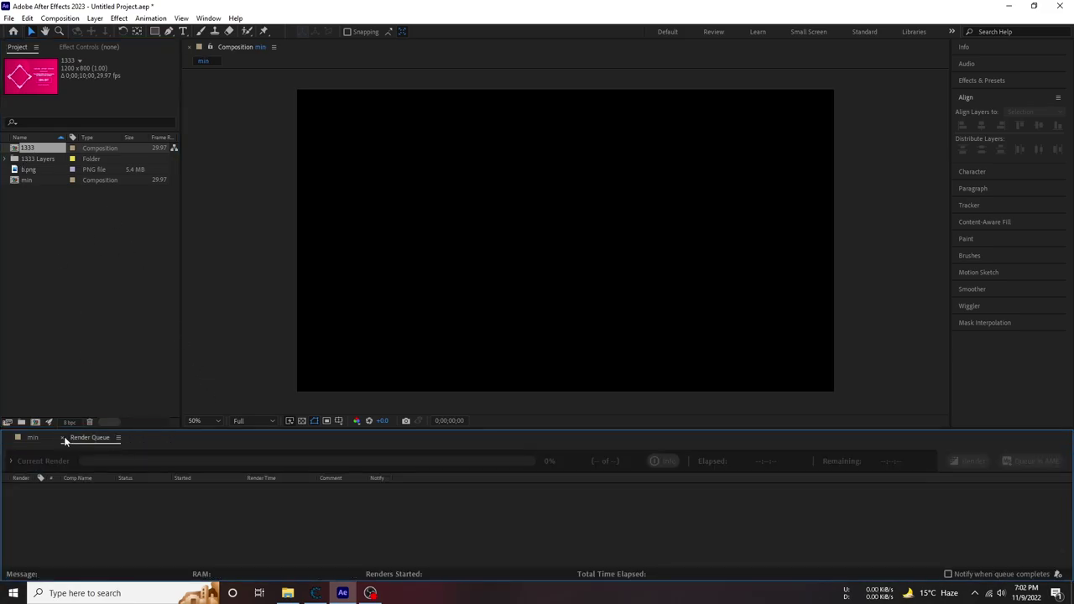
pyautogui.click(65, 437)
pyautogui.click(36, 150)
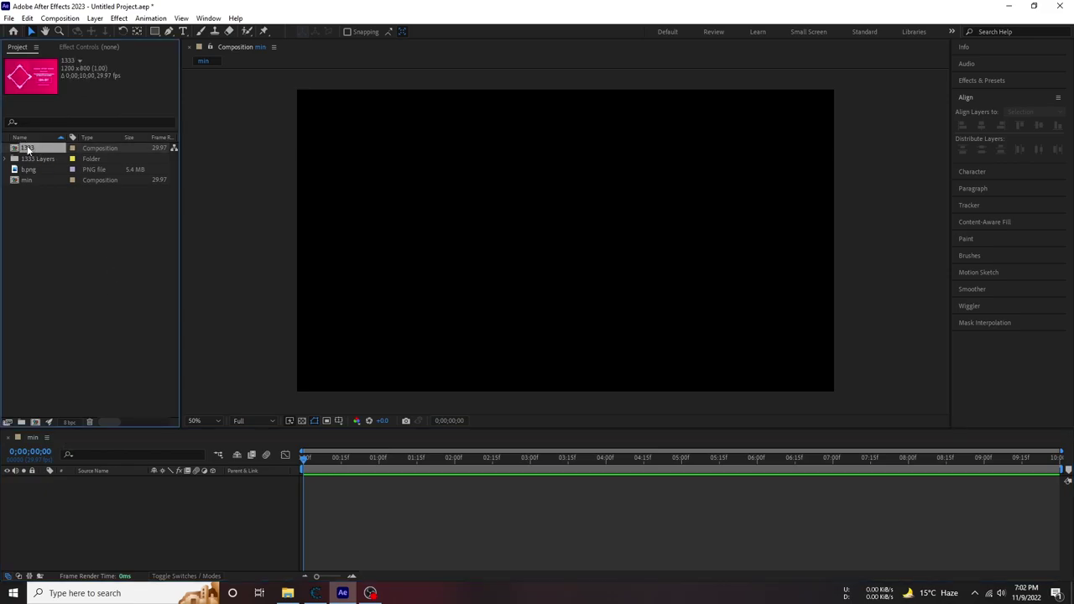
pyautogui.doubleClick(28, 150)
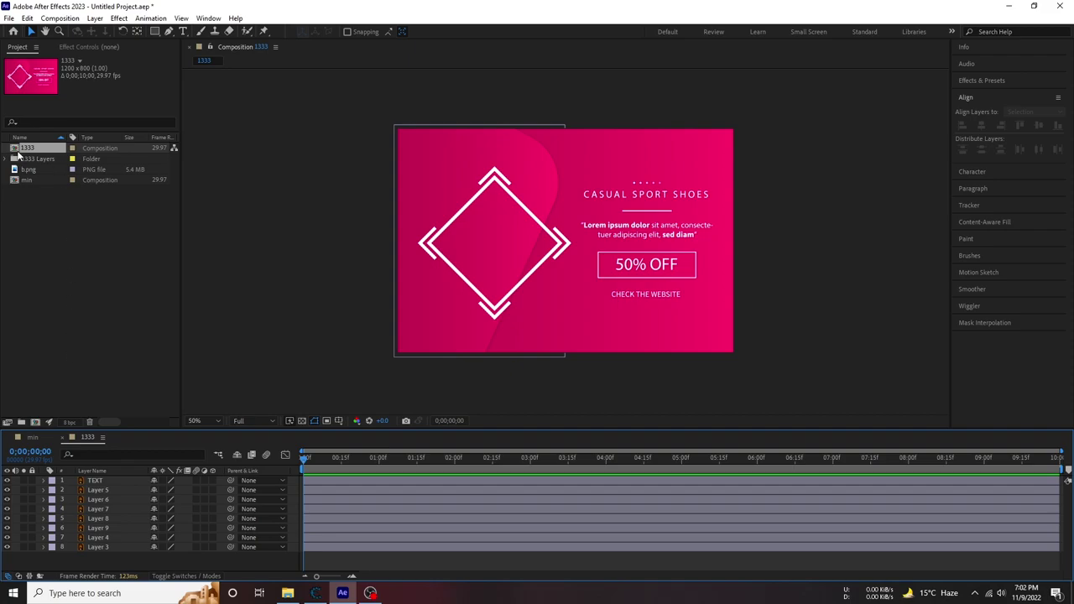
pyautogui.click(31, 438)
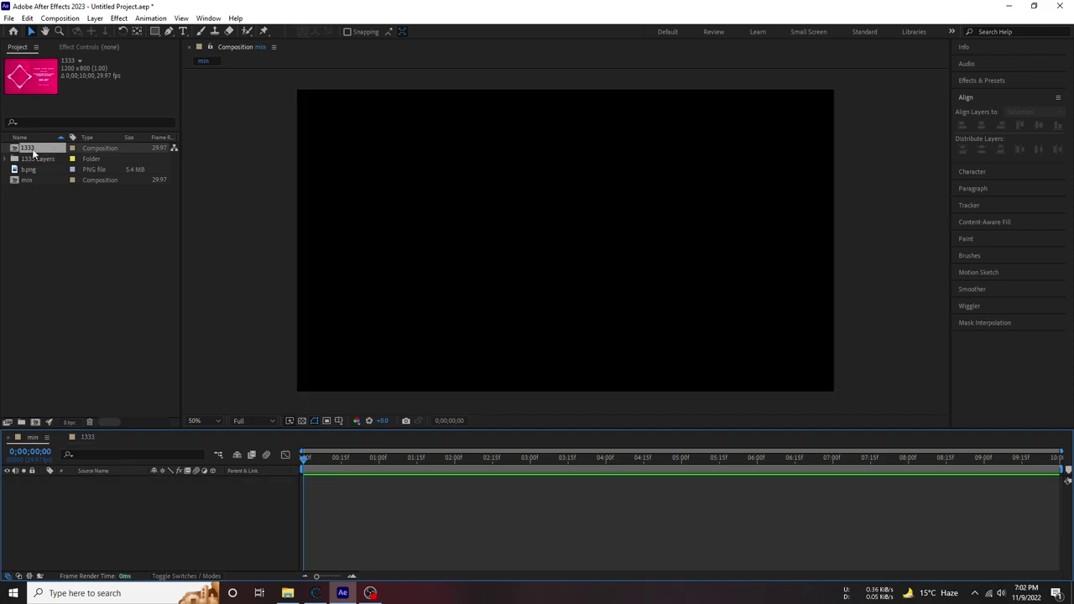
# Add the 1333 comp as a layer in min, trying Fit to Comp and undoing it.
pyautogui.moveTo(33, 152); pyautogui.dragTo(88, 493)
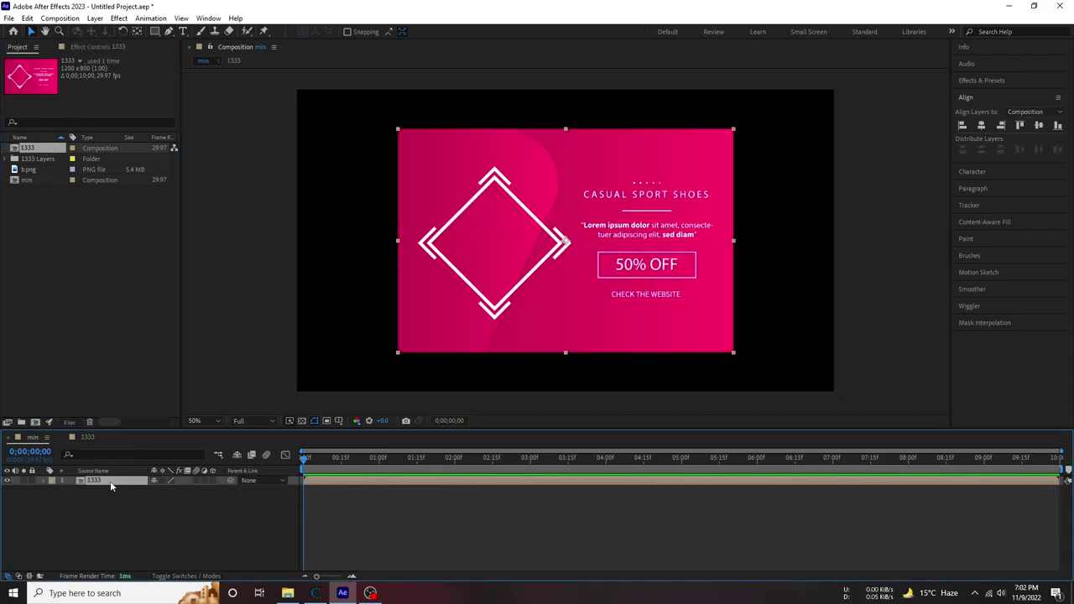
pyautogui.rightClick(110, 481)
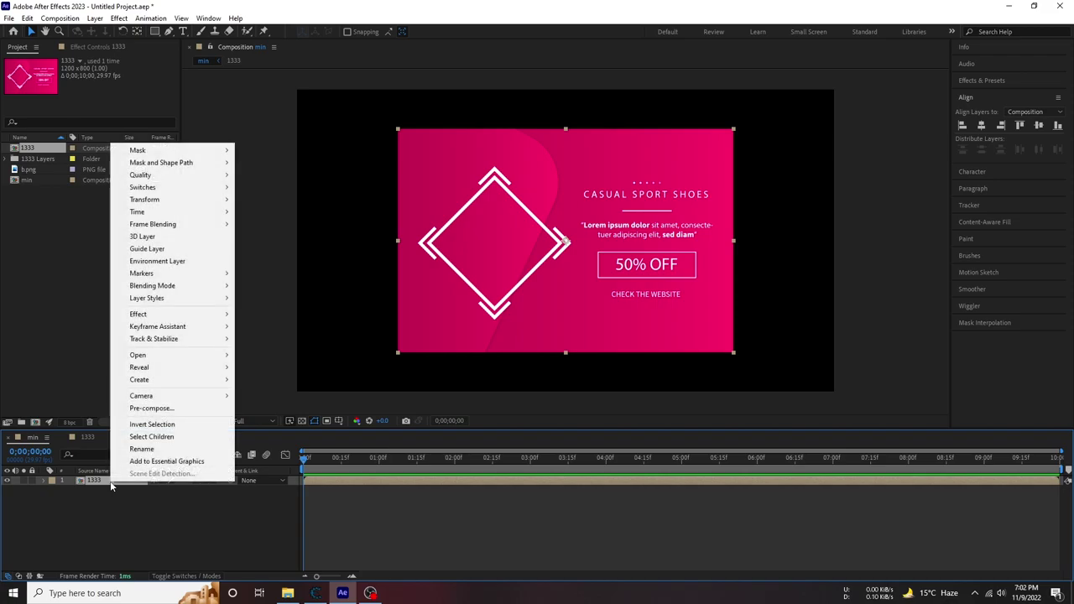
pyautogui.moveTo(180, 203)
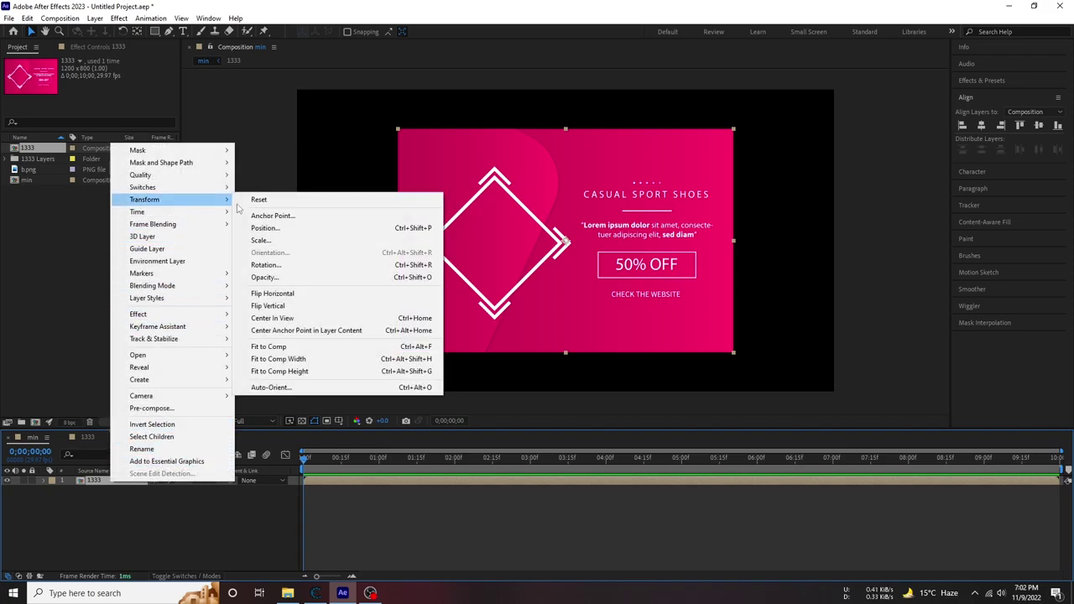
pyautogui.click(296, 356)
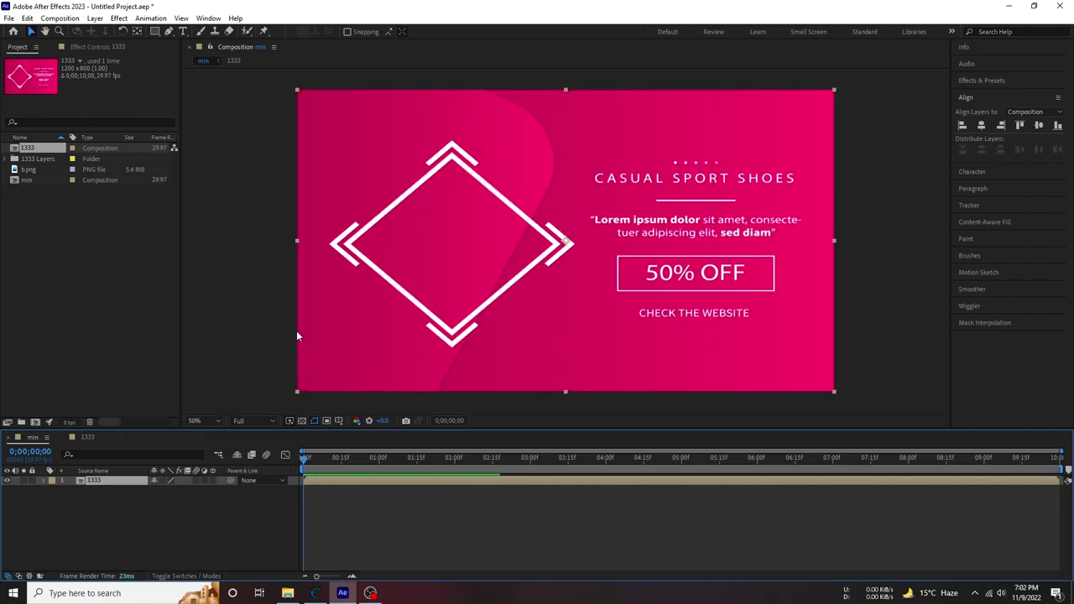
pyautogui.hotkey('ctrl', 'z')
pyautogui.click(183, 512)
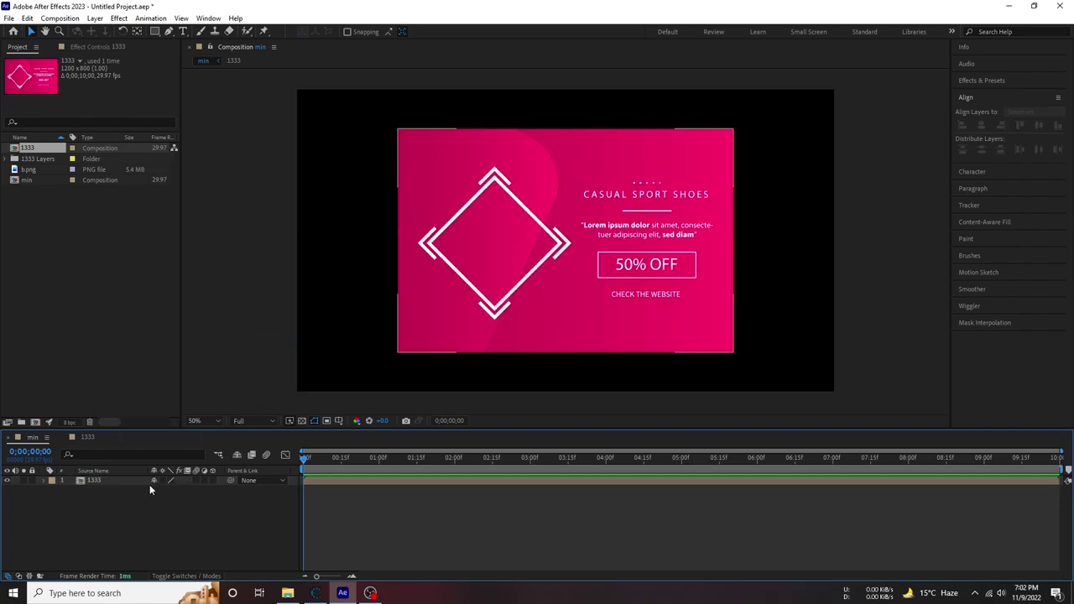
# Scale the 1333 layer to 161%, then open the 1333 composition.
pyautogui.click(110, 481)
pyautogui.press('s')
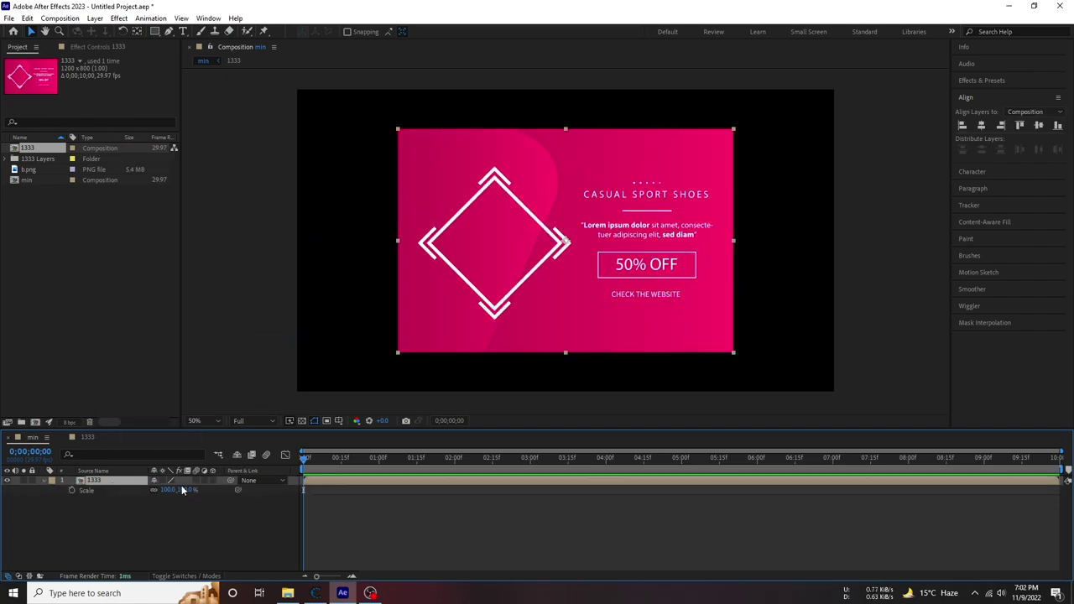
pyautogui.moveTo(182, 489)
pyautogui.mouseDown()
pyautogui.moveTo(215, 489)
pyautogui.moveTo(205, 490)
pyautogui.mouseUp()
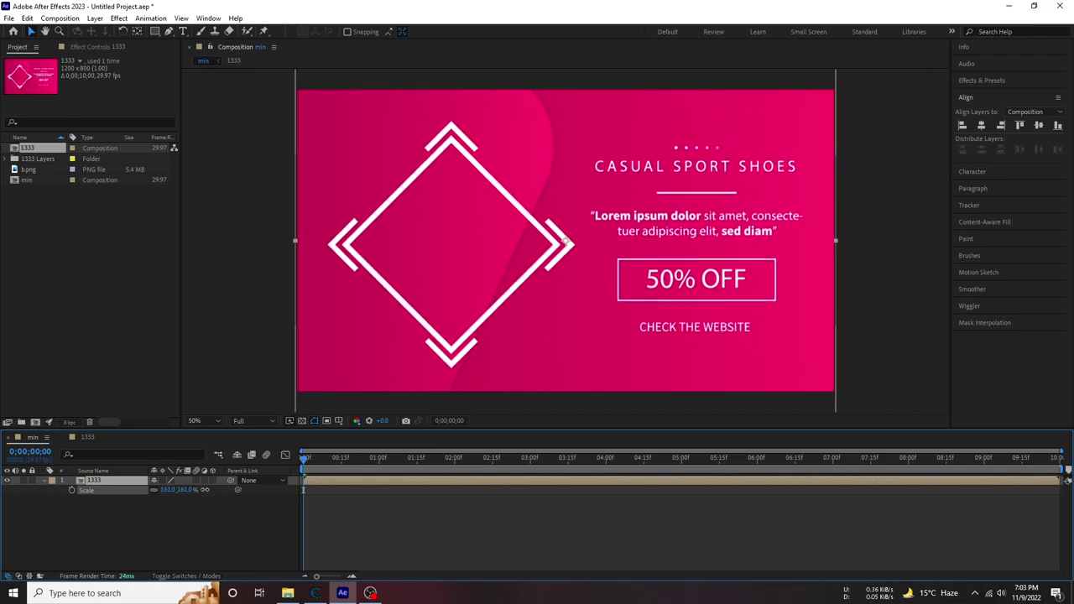
pyautogui.click(190, 529)
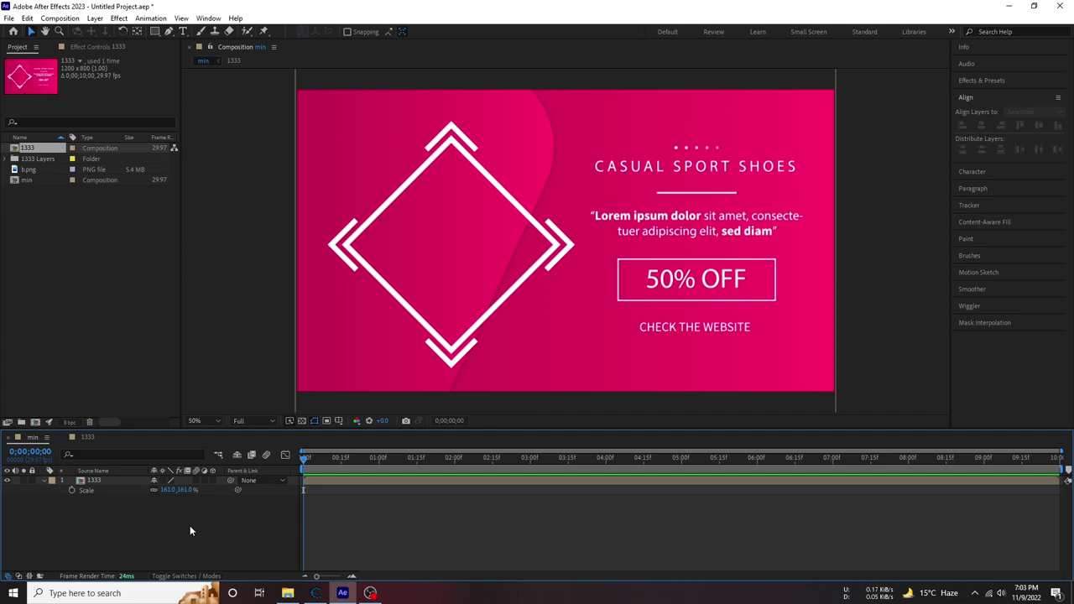
pyautogui.click(164, 481)
pyautogui.click(174, 565)
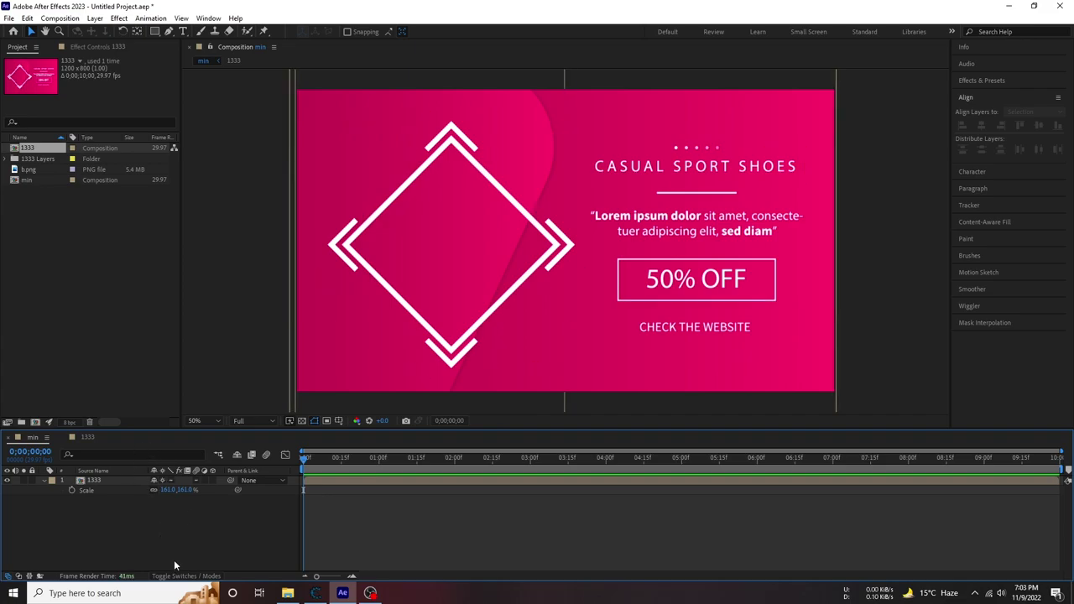
pyautogui.click(44, 480)
pyautogui.click(87, 438)
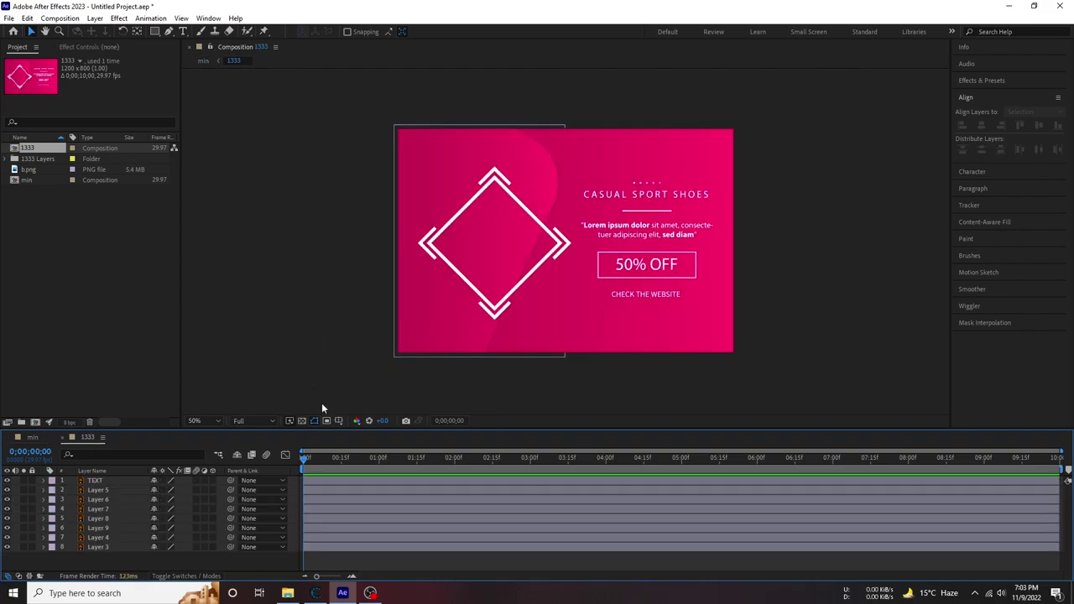
# Hide the TEXT layer and the left and bottom arrow layers.
pyautogui.click(324, 479)
pyautogui.click(341, 500)
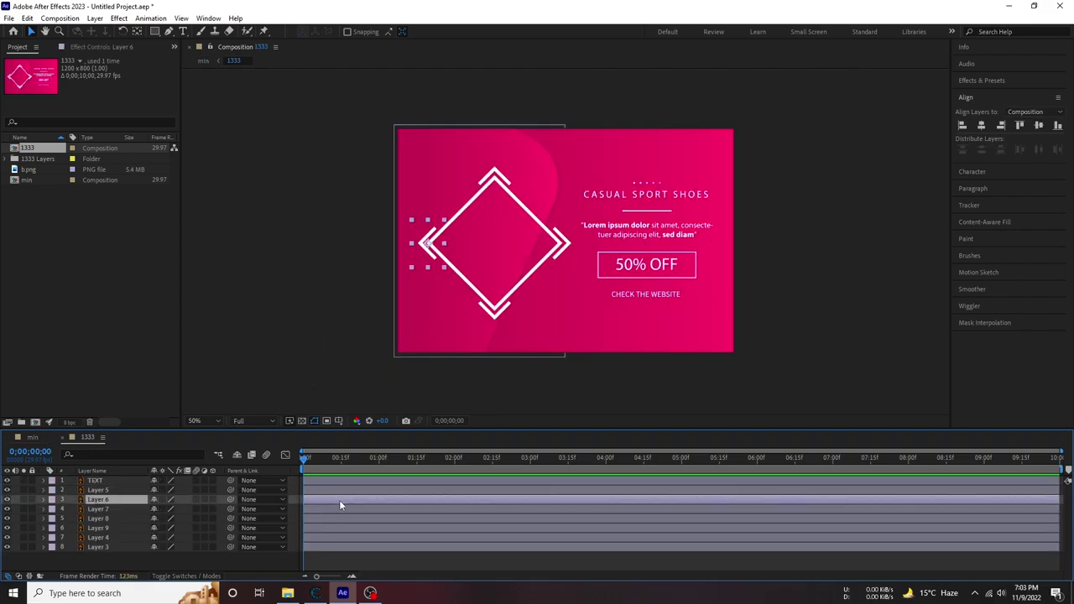
pyautogui.click(336, 489)
pyautogui.click(331, 478)
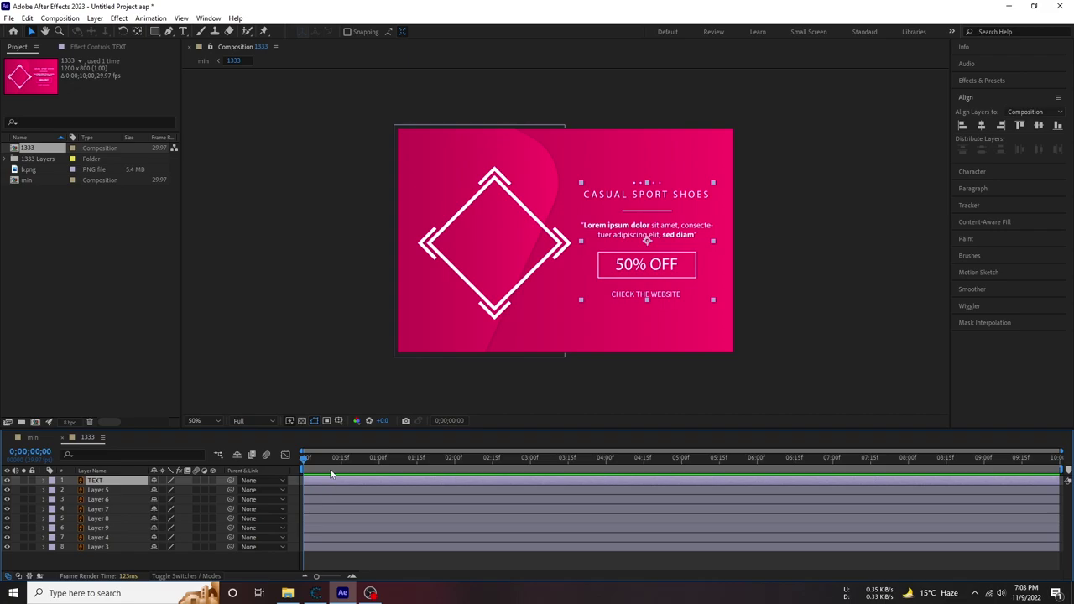
pyautogui.moveTo(8, 480); pyautogui.dragTo(7, 523)
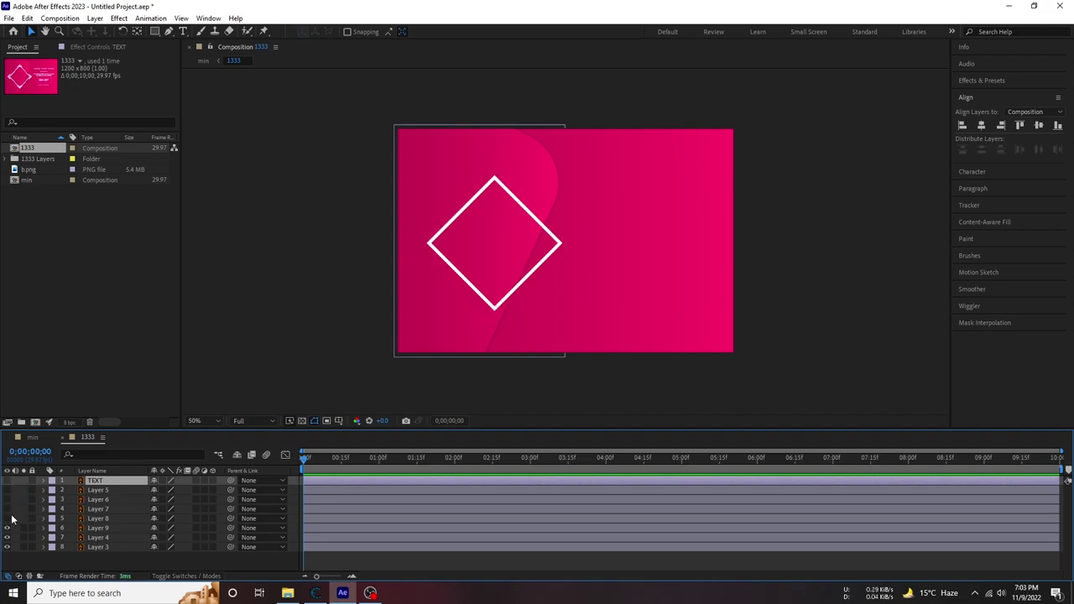
# Hide the curved shape, leaving only the pink background and white diamond visible.
pyautogui.click(8, 528)
pyautogui.click(7, 537)
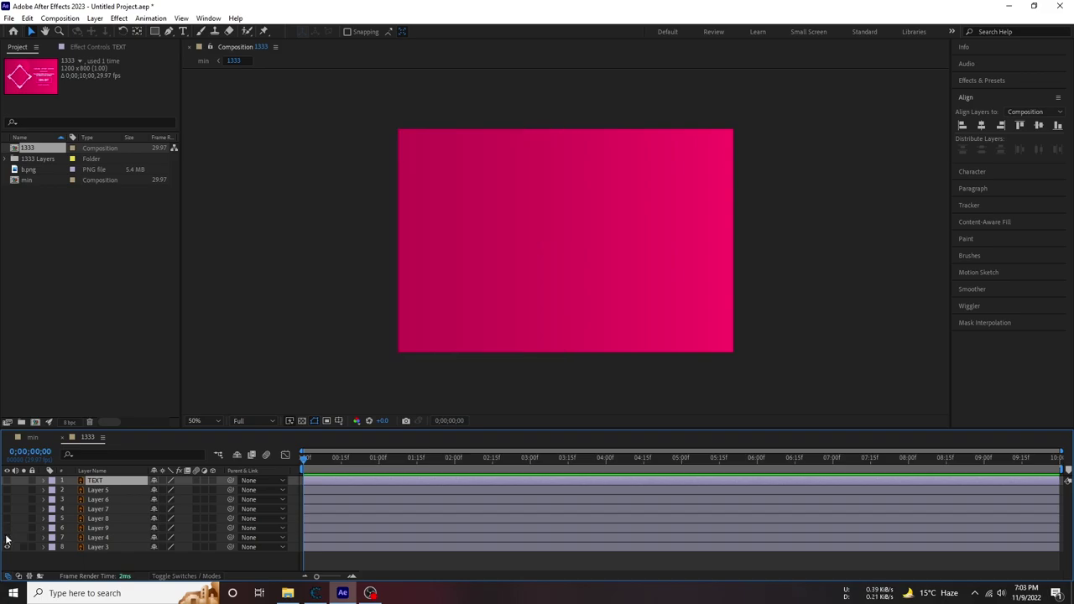
pyautogui.click(8, 547)
pyautogui.click(8, 547)
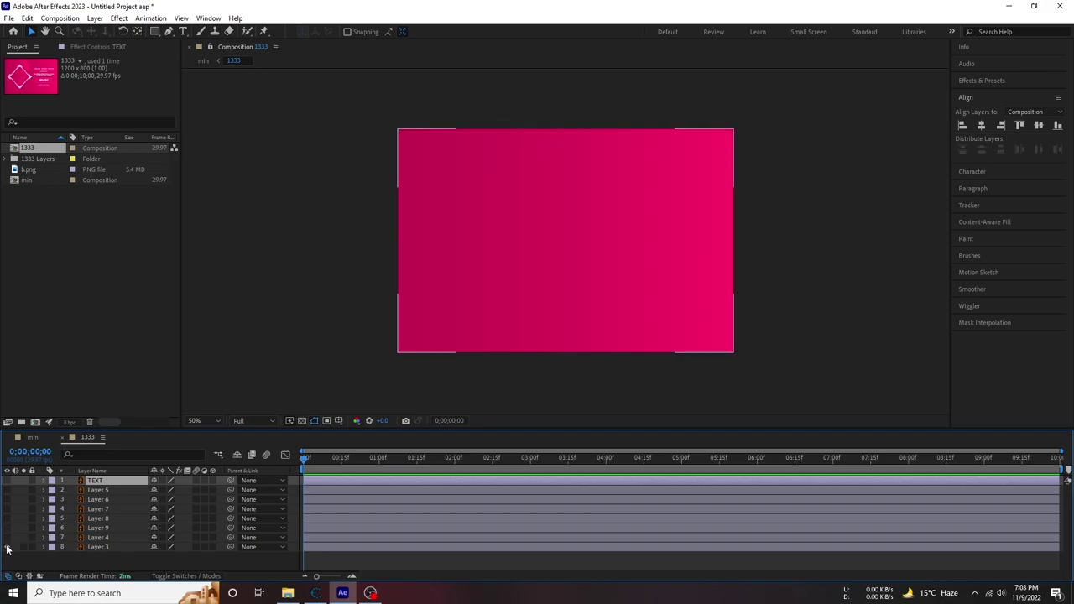
pyautogui.click(7, 537)
pyautogui.click(8, 537)
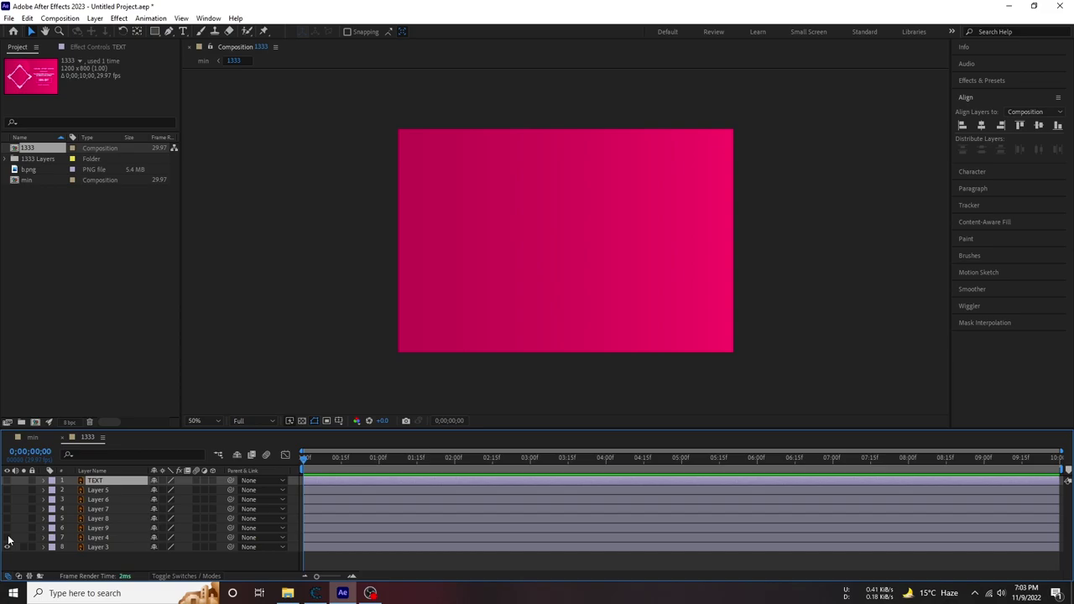
pyautogui.click(8, 527)
pyautogui.click(8, 528)
pyautogui.click(8, 538)
pyautogui.click(7, 537)
pyautogui.click(8, 528)
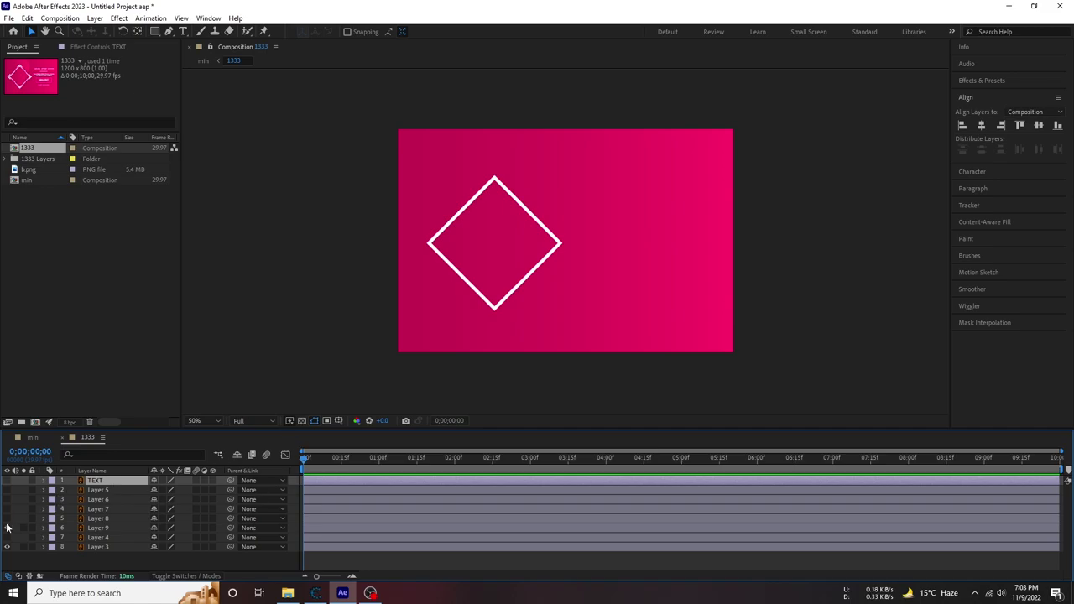
# Set the Layer 9 diamond's starting Scale to about 577%.
pyautogui.click(82, 529)
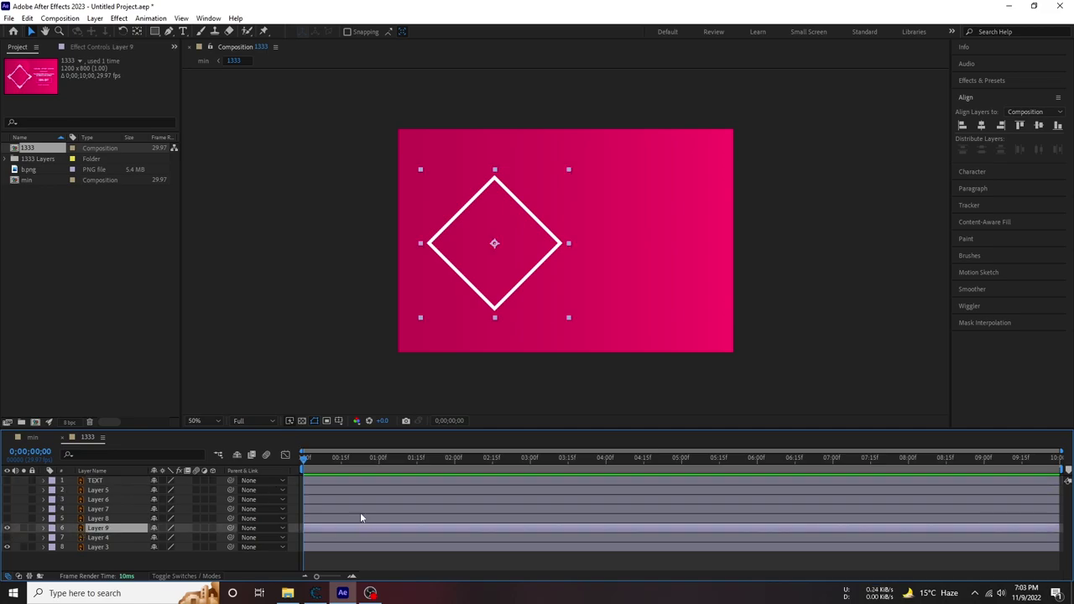
pyautogui.press('s')
pyautogui.moveTo(167, 539); pyautogui.dragTo(421, 527)
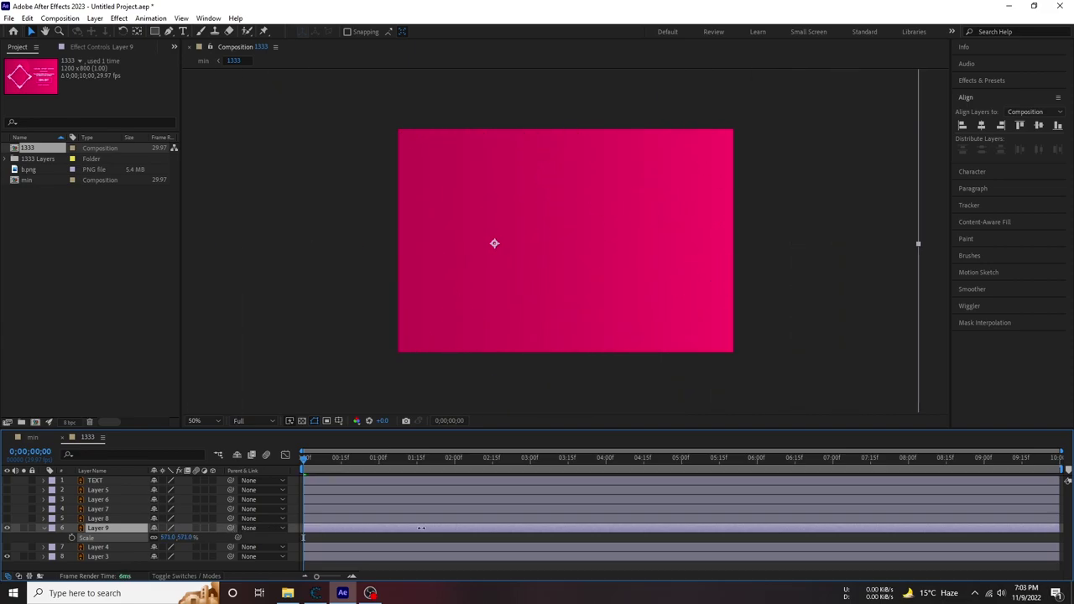
pyautogui.hotkey('ctrl', 'z')
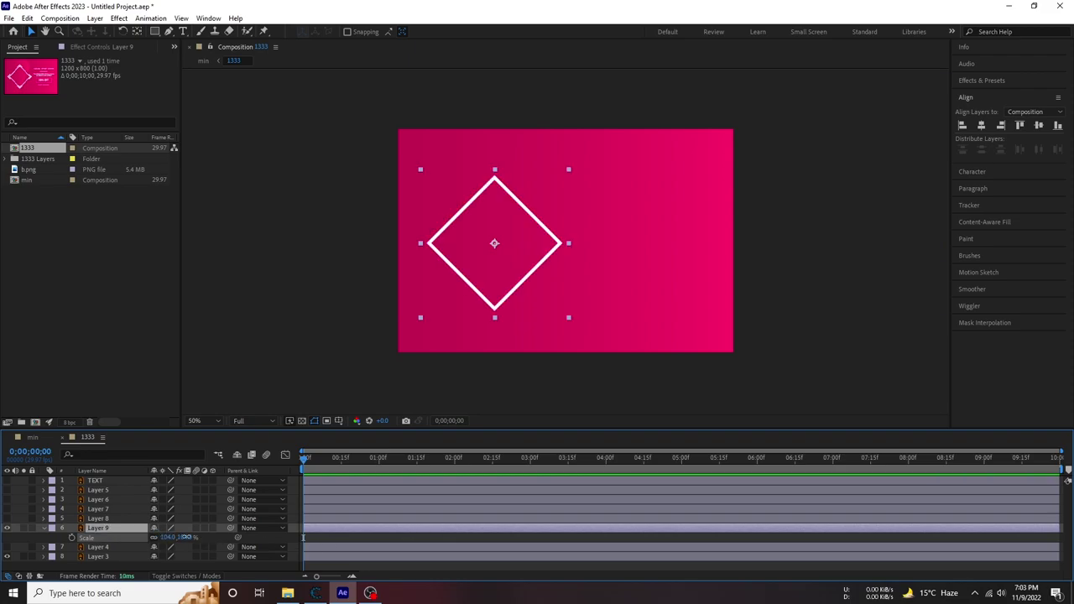
pyautogui.moveTo(168, 537); pyautogui.dragTo(590, 532)
pyautogui.moveTo(488, 531); pyautogui.dragTo(438, 539)
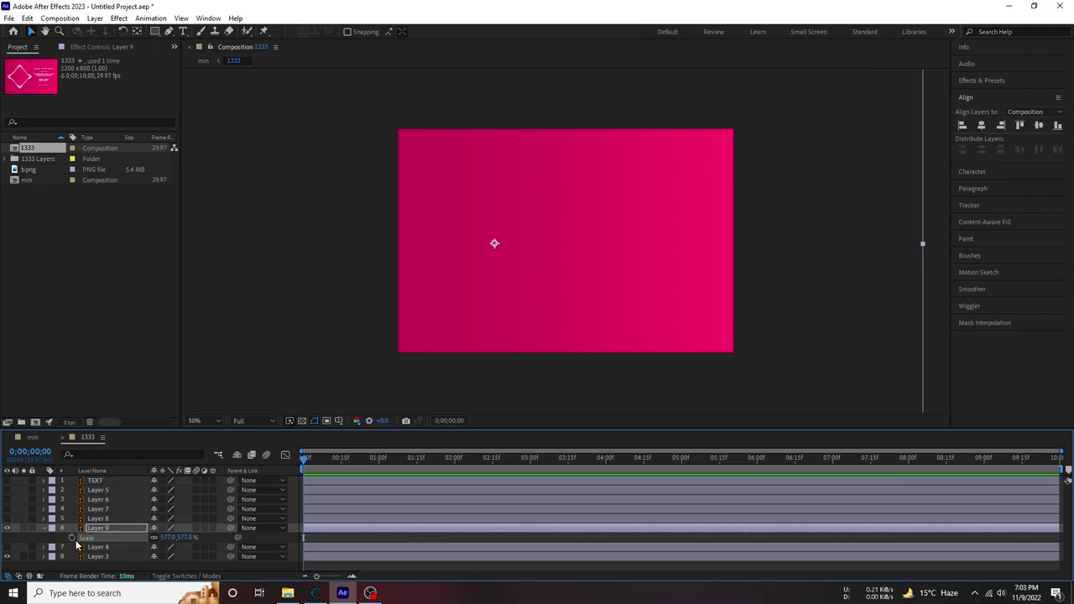
# Add a 100% Scale keyframe at frame 20, preview, and view both keyframes in the Graph Editor.
pyautogui.moveTo(376, 464); pyautogui.dragTo(355, 469)
pyautogui.click(168, 537)
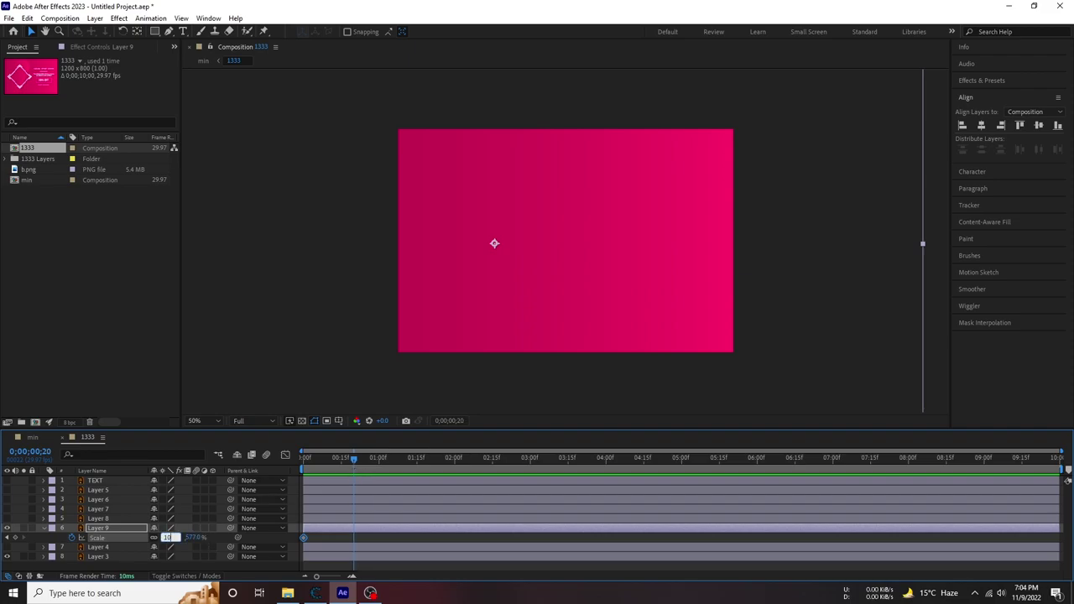
pyautogui.write('100')
pyautogui.press('Return')
pyautogui.press('space')
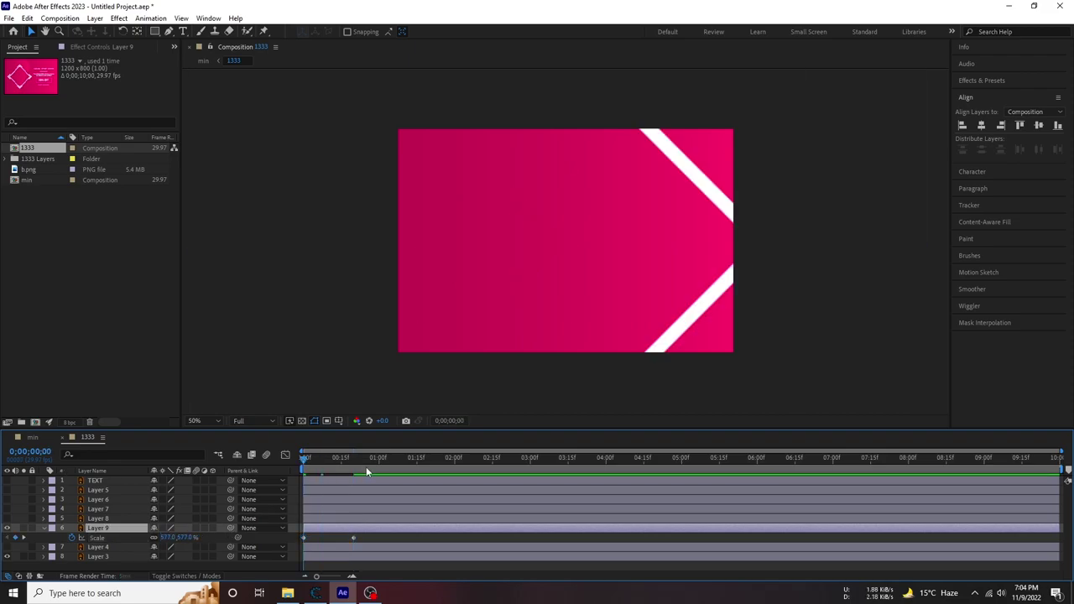
pyautogui.click(359, 538)
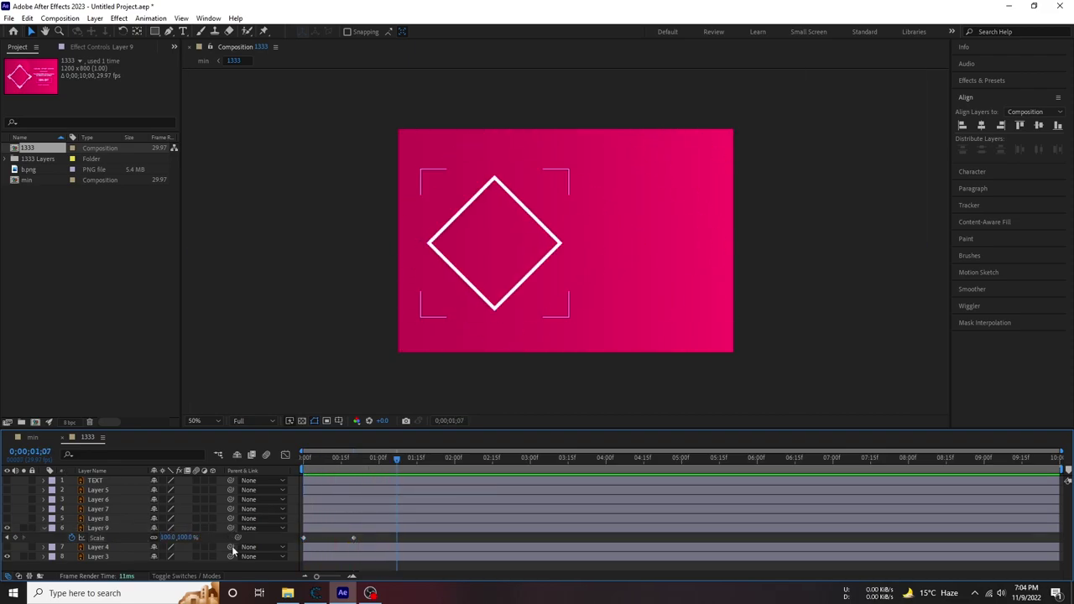
pyautogui.click(352, 527)
pyautogui.moveTo(369, 546); pyautogui.dragTo(296, 533)
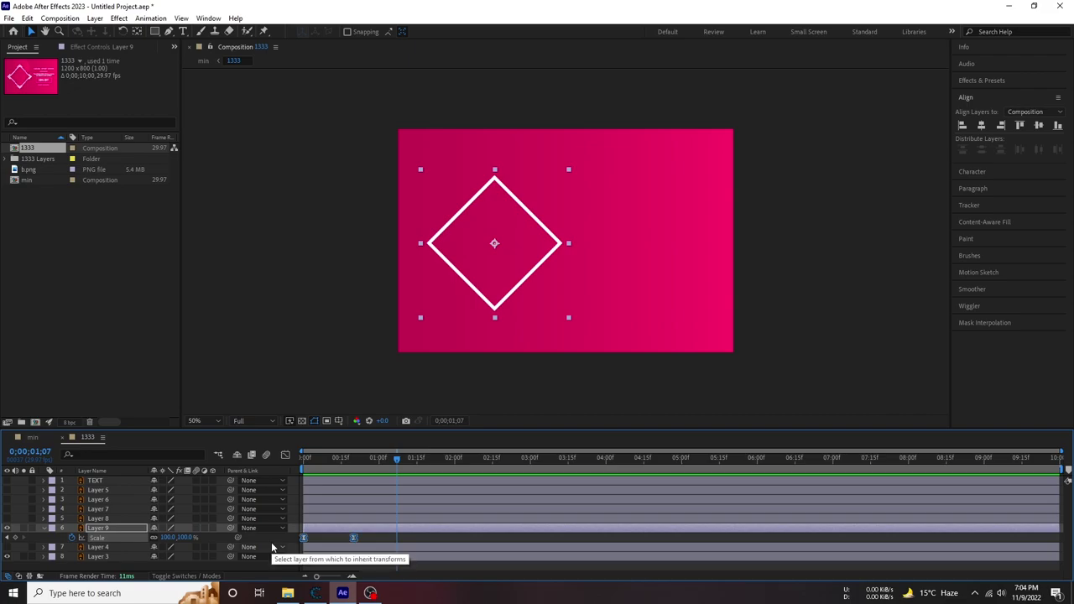
pyautogui.click(286, 455)
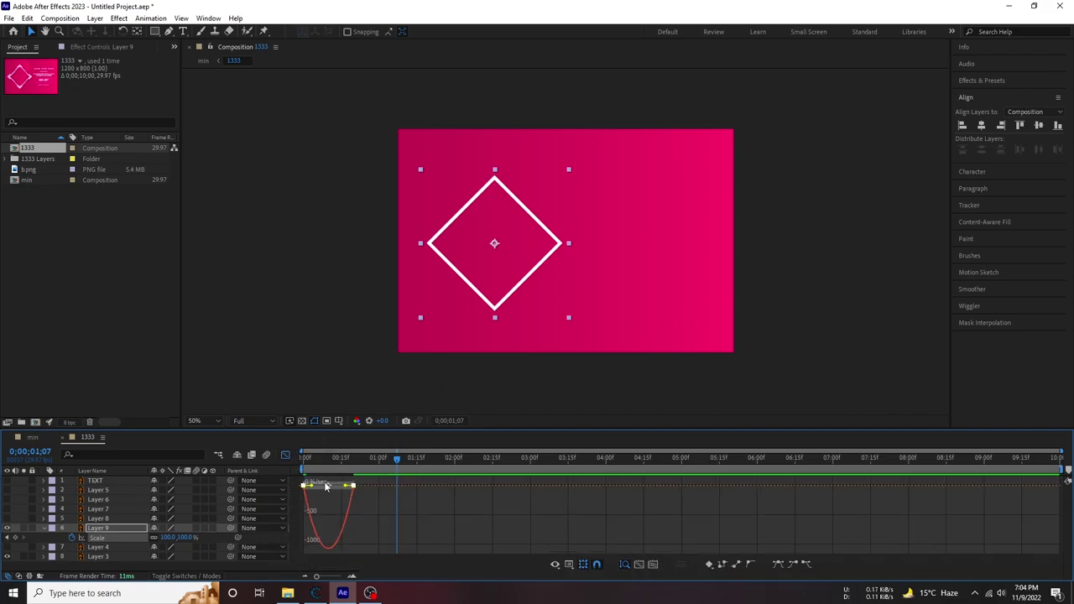
# Adjust the first Scale keyframe's easing influence in the graph, previewing each change.
pyautogui.moveTo(332, 487)
pyautogui.mouseDown()
pyautogui.moveTo(315, 495)
pyautogui.moveTo(328, 481)
pyautogui.mouseUp()
pyautogui.press('Home')
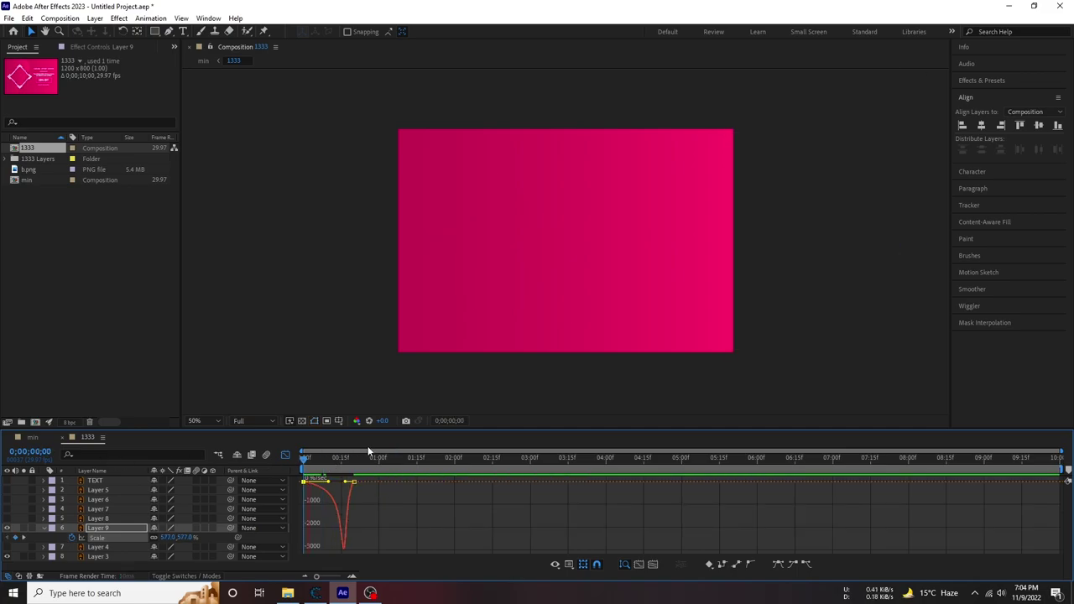
pyautogui.press('space')
pyautogui.press('space')
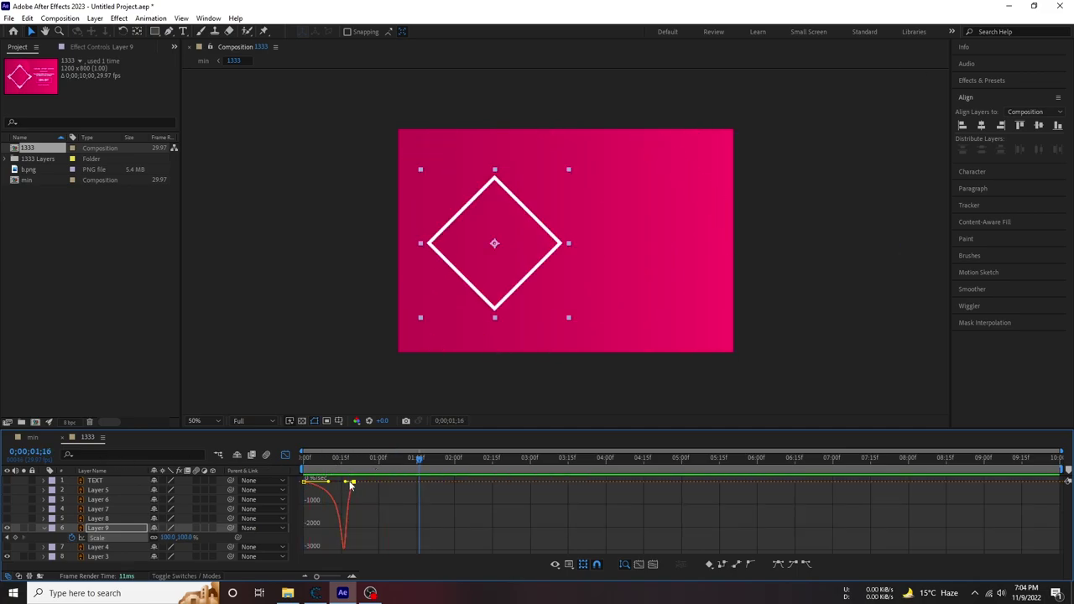
pyautogui.moveTo(350, 485); pyautogui.dragTo(354, 501)
pyautogui.press('Home')
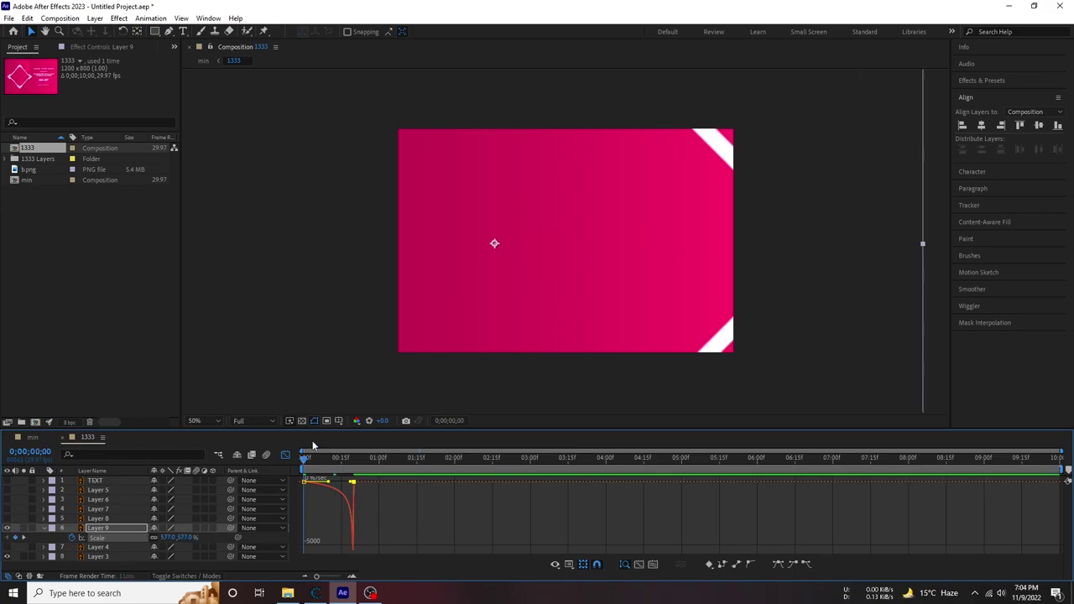
pyautogui.press('space')
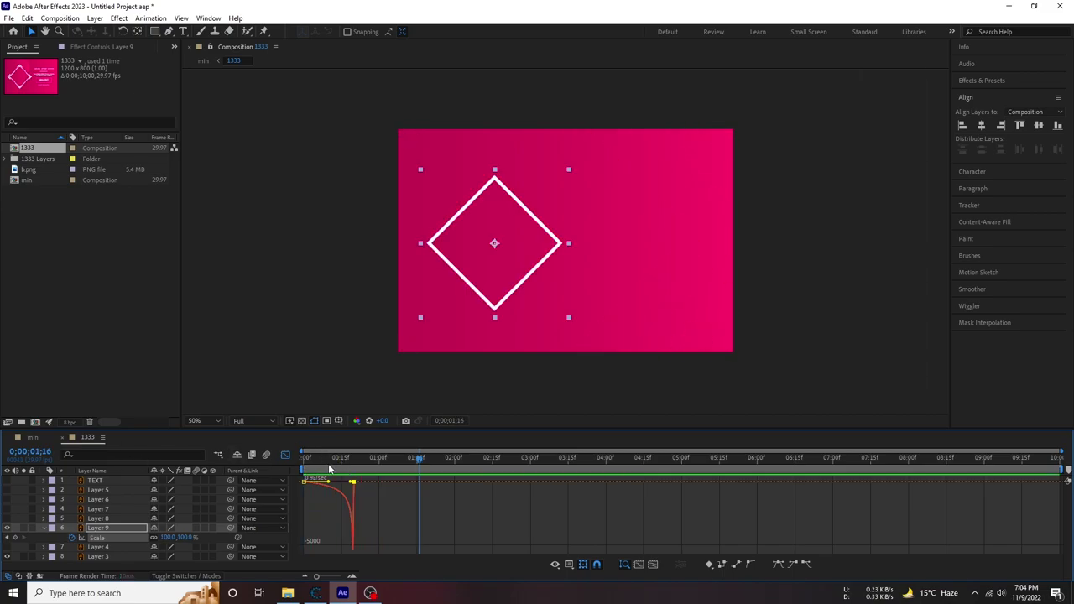
pyautogui.moveTo(328, 481)
pyautogui.mouseDown()
pyautogui.moveTo(301, 484)
pyautogui.moveTo(312, 486)
pyautogui.mouseUp()
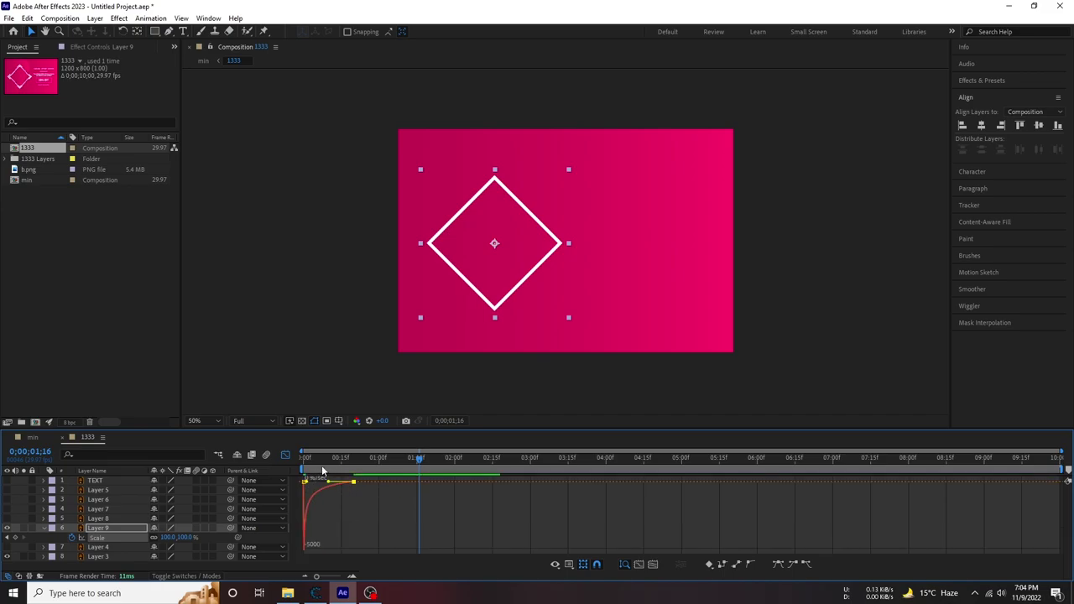
pyautogui.press('space')
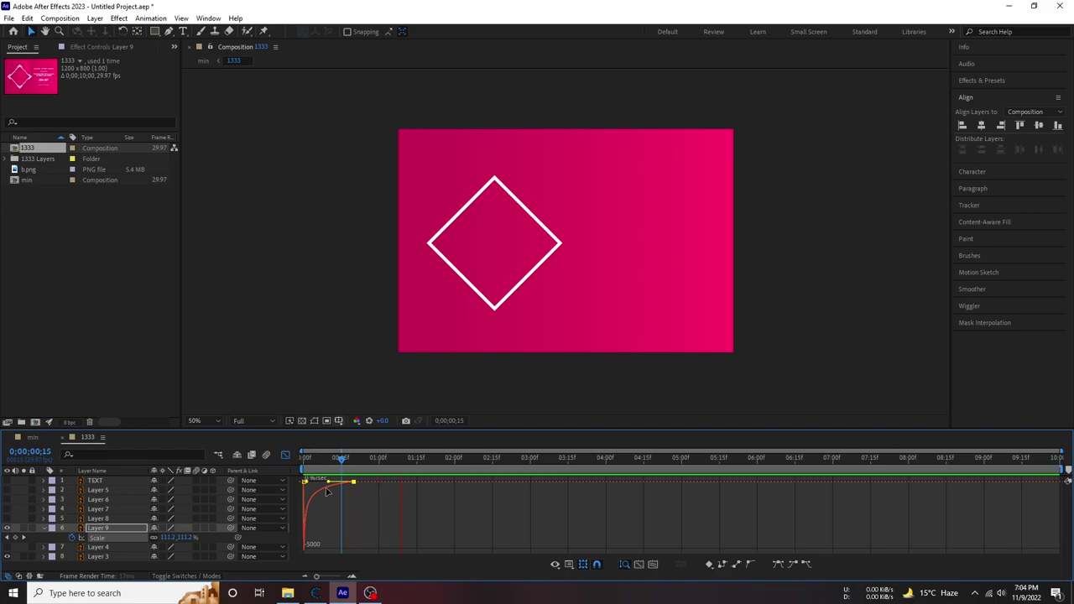
pyautogui.press('space')
# Move the second Scale keyframe to 0;00;00;27 and preview the slower zoom.
pyautogui.click(285, 454)
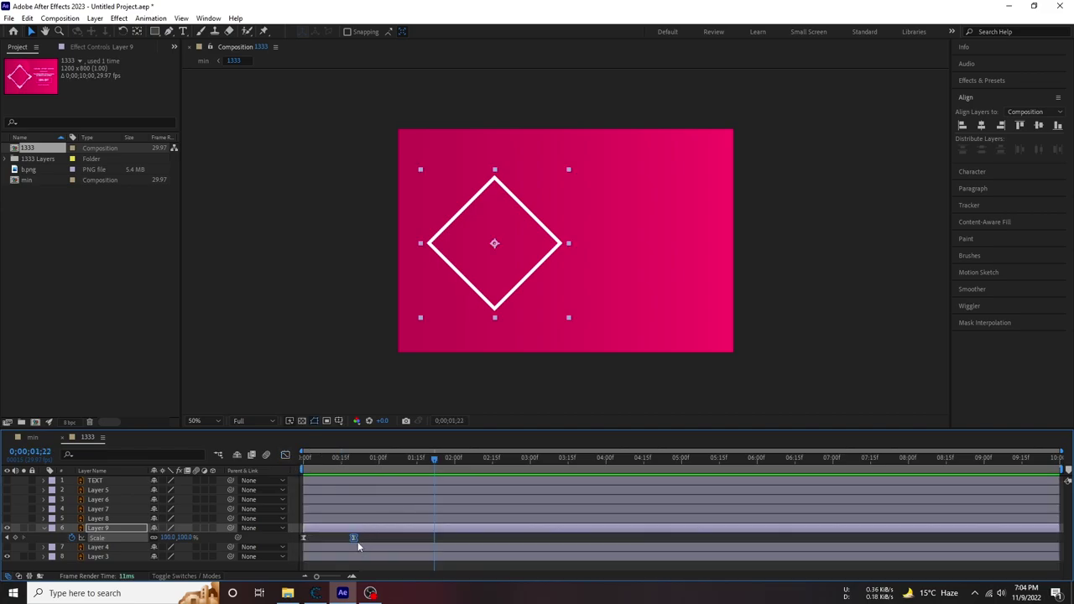
pyautogui.moveTo(368, 538); pyautogui.dragTo(407, 539)
pyautogui.press('space')
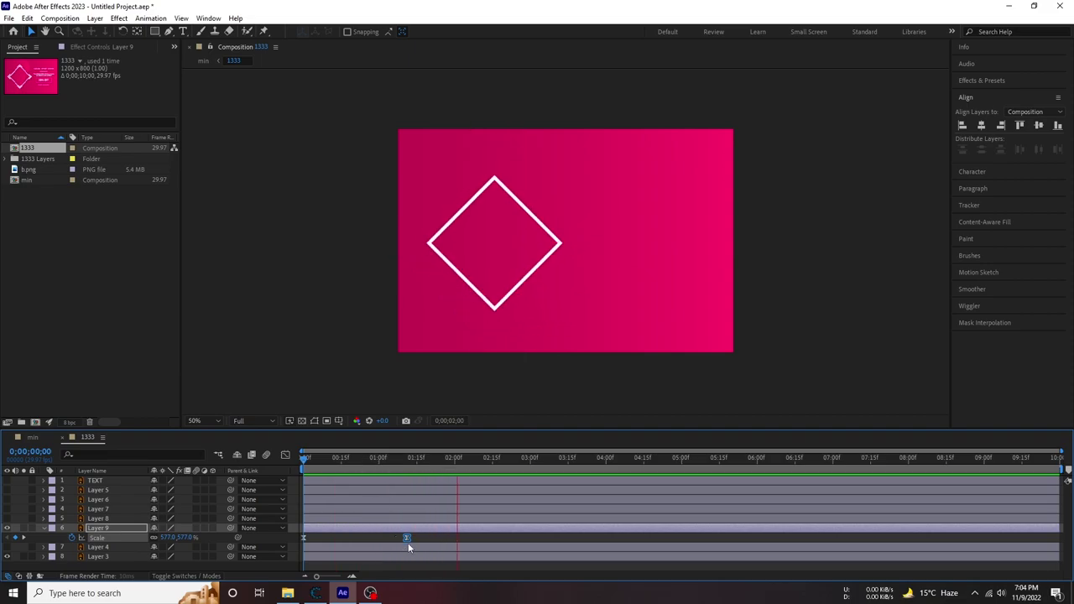
pyautogui.moveTo(406, 538); pyautogui.dragTo(371, 538)
pyautogui.click(381, 460)
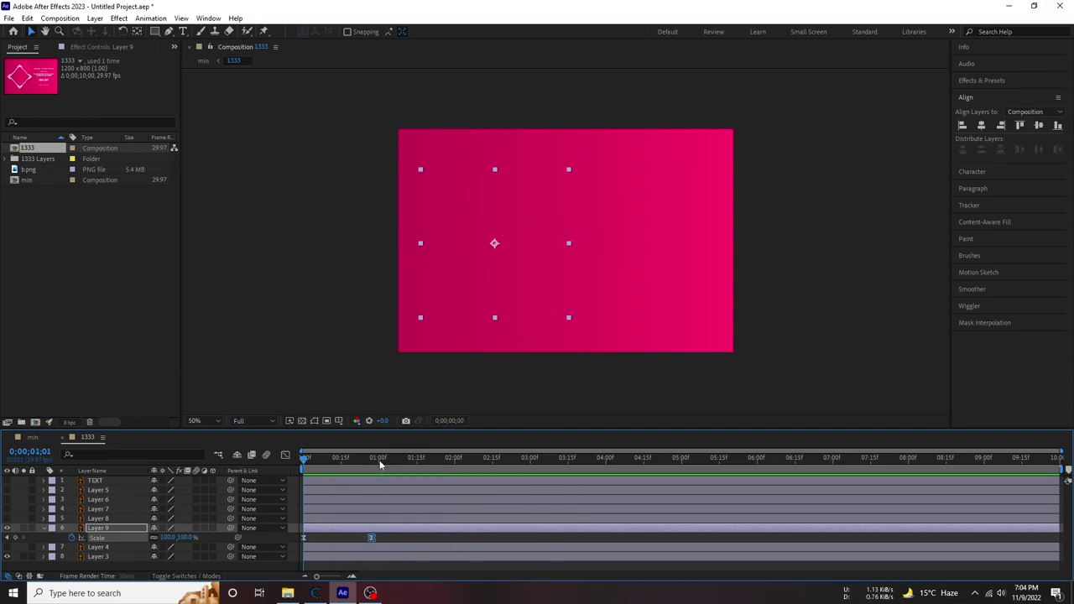
pyautogui.moveTo(409, 462); pyautogui.dragTo(397, 461)
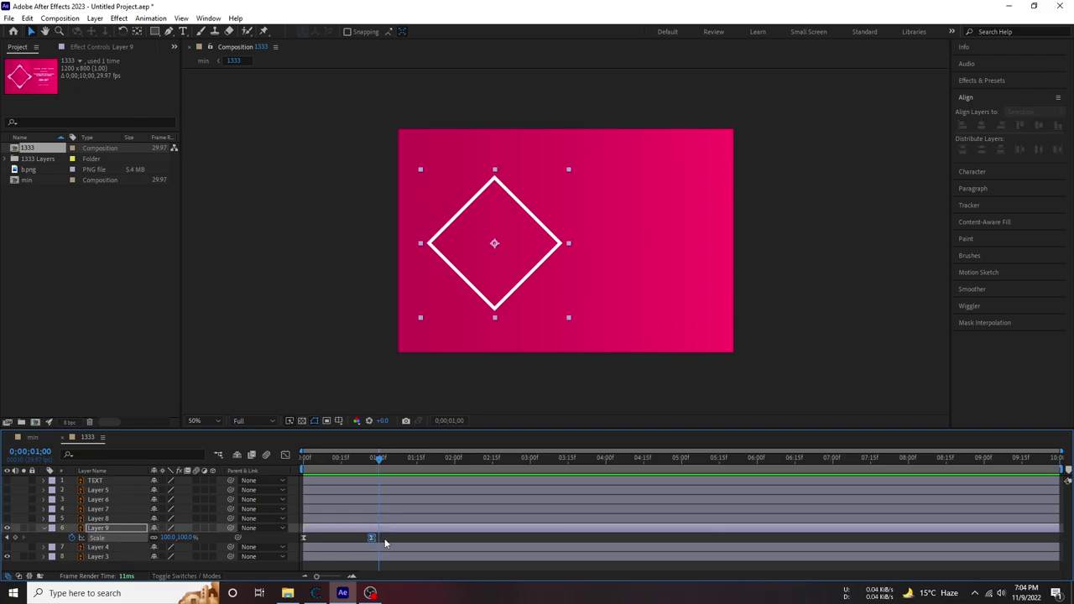
pyautogui.moveTo(374, 536); pyautogui.dragTo(378, 541)
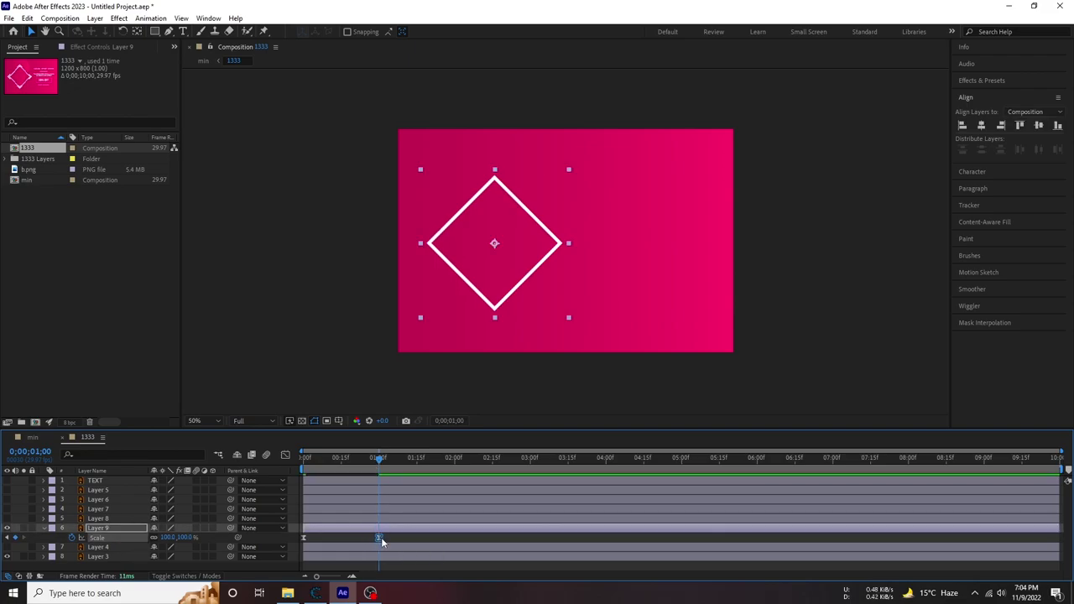
pyautogui.press('space')
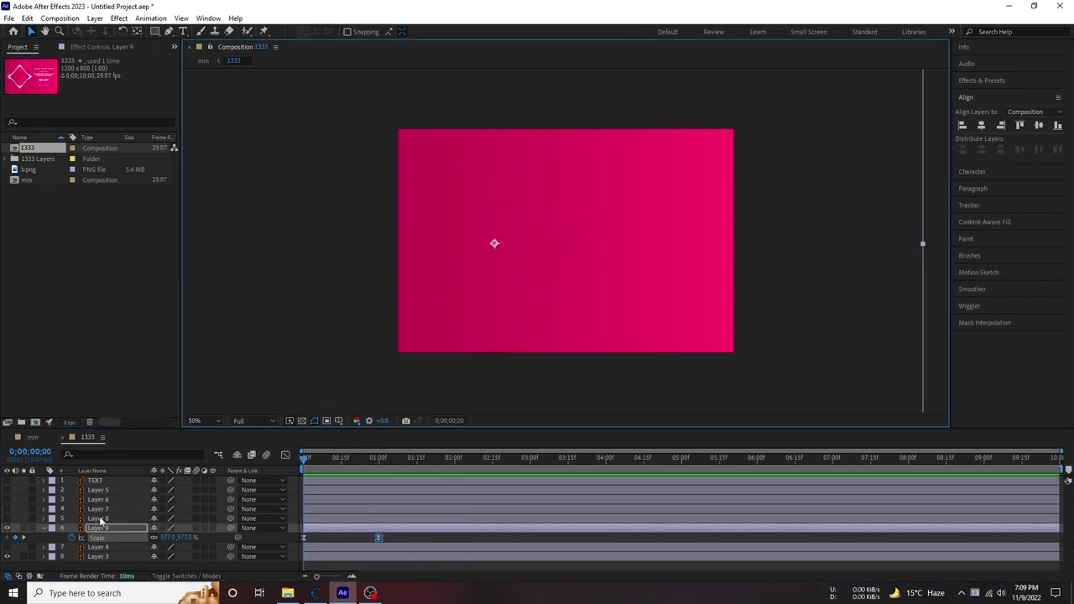
pyautogui.click(99, 519)
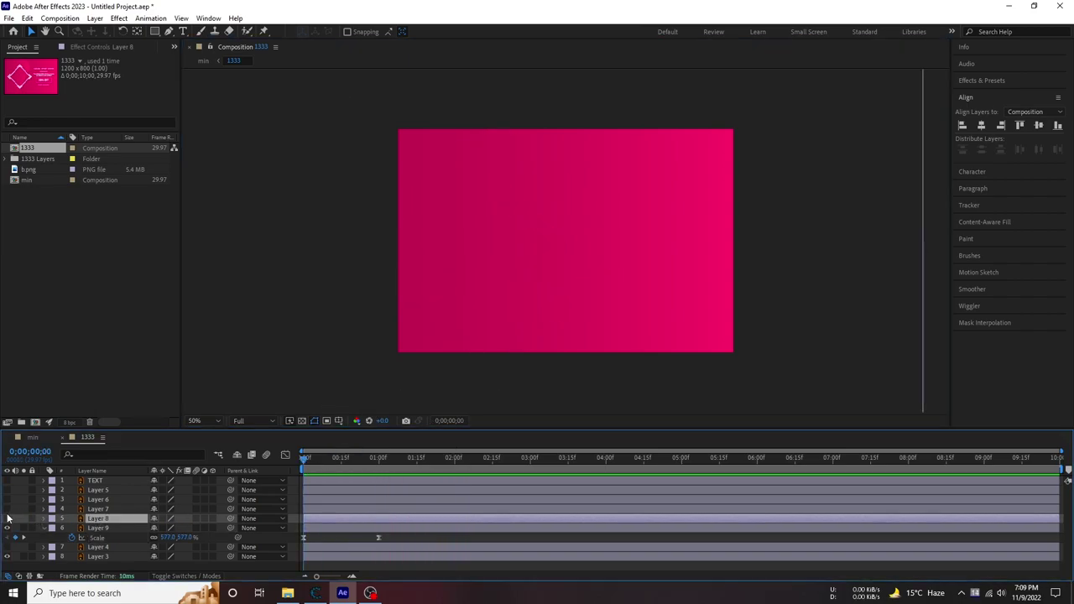
# Make the Layer 8 chevron visible and add a Position keyframe at 0;00;00;22.
pyautogui.click(9, 519)
pyautogui.click(8, 519)
pyautogui.moveTo(360, 458)
pyautogui.mouseDown()
pyautogui.moveTo(336, 468)
pyautogui.moveTo(346, 469)
pyautogui.mouseUp()
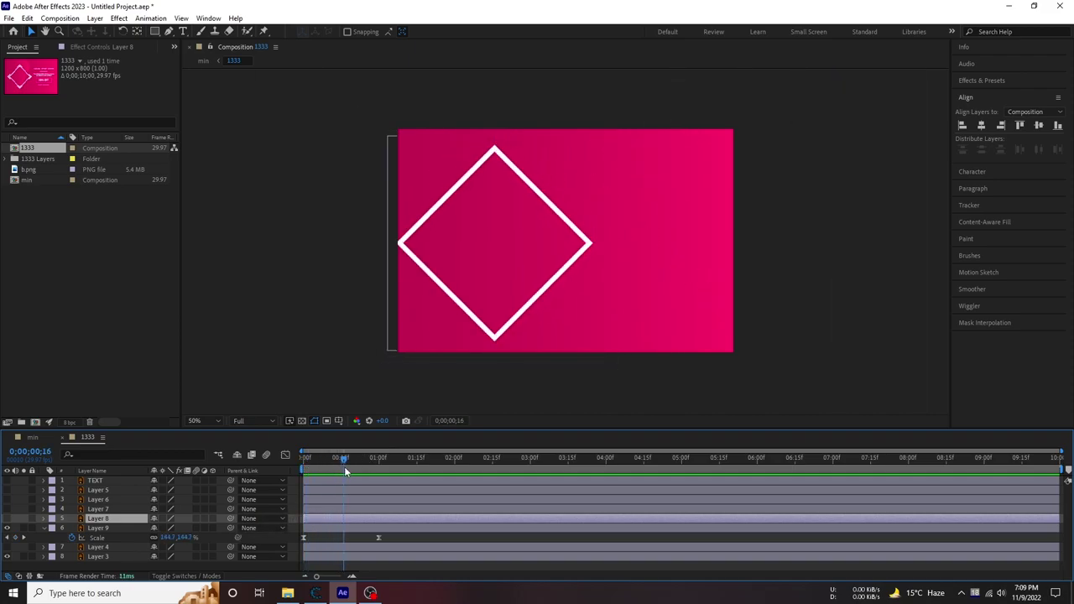
pyautogui.click(8, 519)
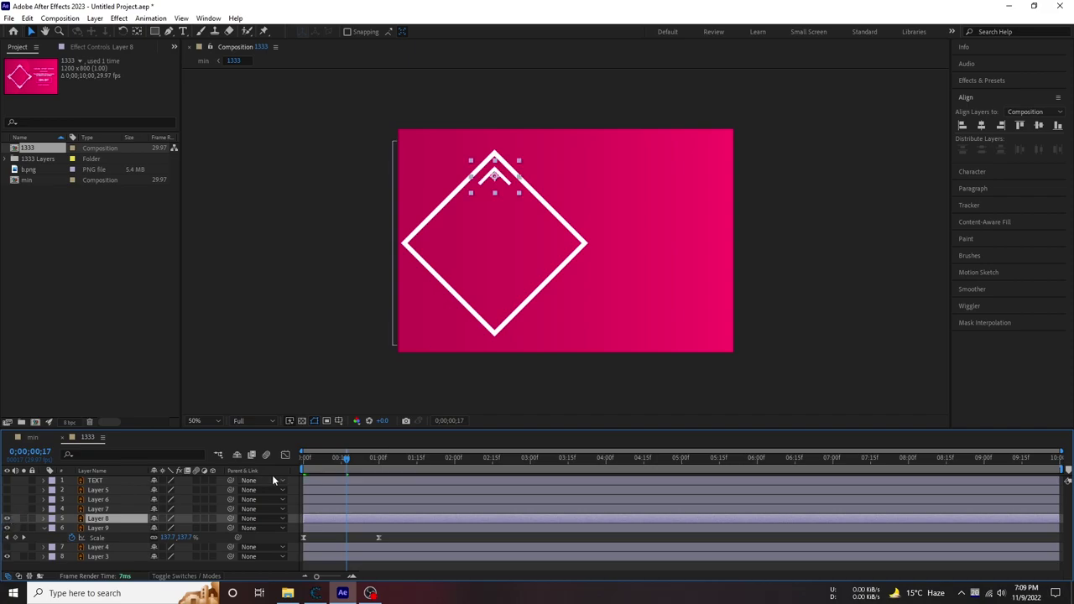
pyautogui.moveTo(345, 470); pyautogui.dragTo(359, 462)
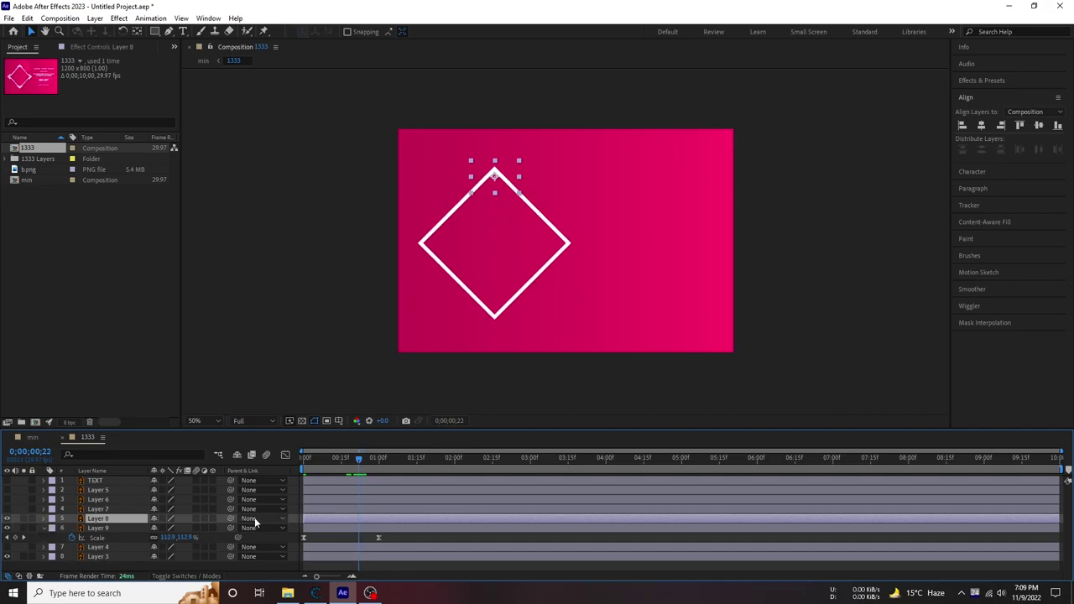
pyautogui.hotkey('alt', 'shift', 'p')
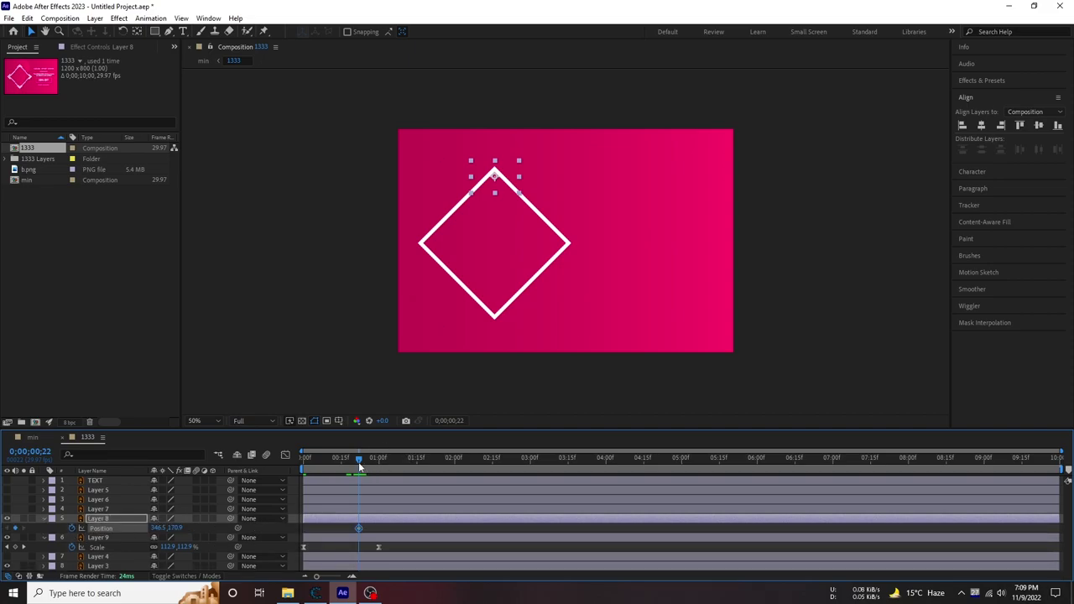
# At 0;00;01;04, shift the chevron upward to create a second Position keyframe.
pyautogui.moveTo(358, 463); pyautogui.dragTo(388, 466)
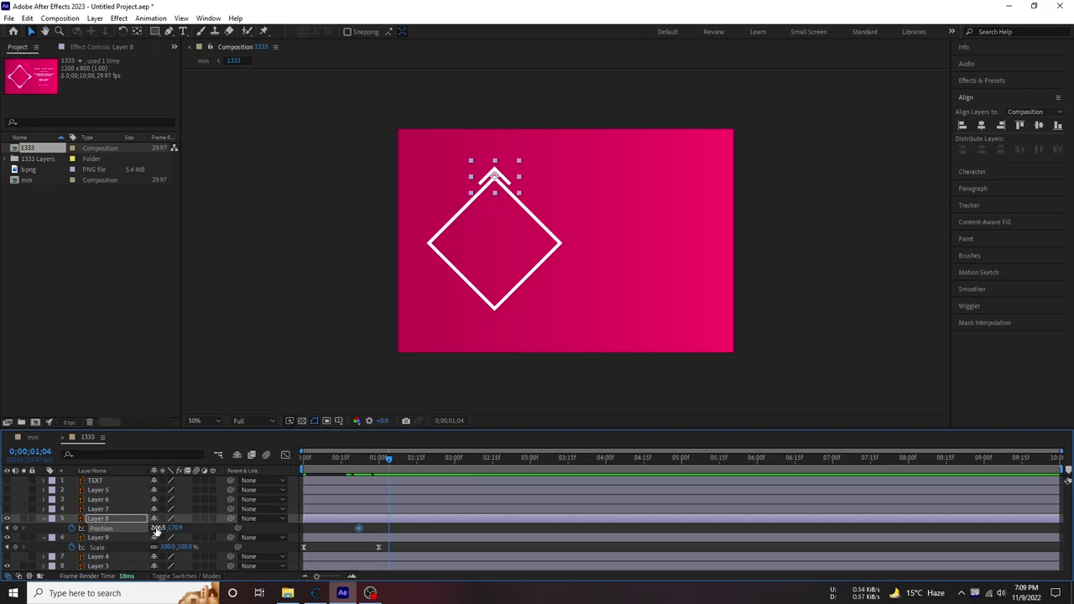
pyautogui.moveTo(158, 527); pyautogui.dragTo(148, 532)
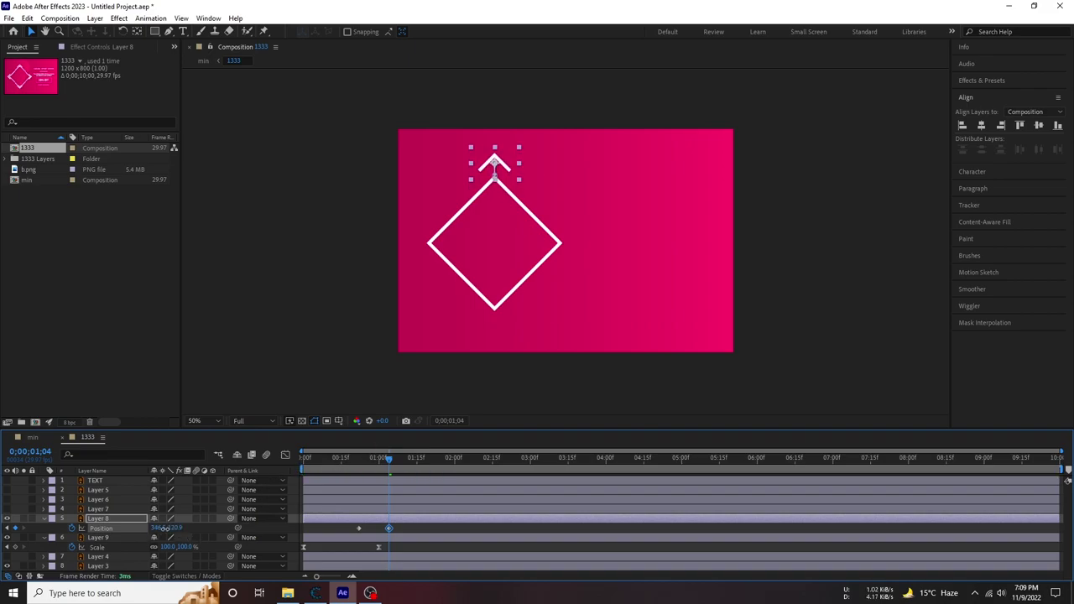
pyautogui.moveTo(175, 528); pyautogui.dragTo(198, 518)
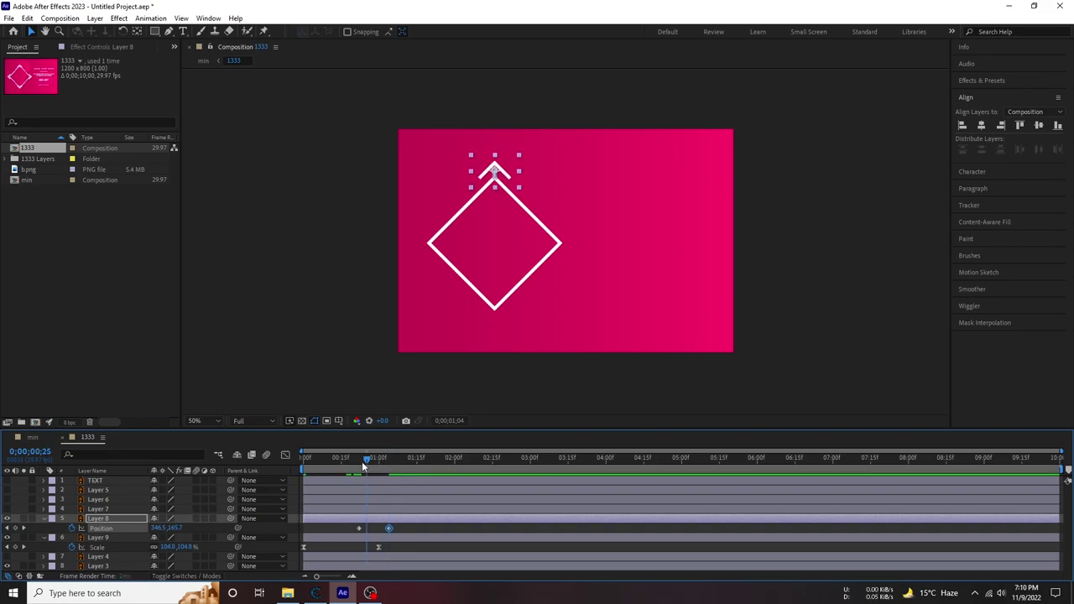
pyautogui.moveTo(366, 462)
pyautogui.mouseDown()
pyautogui.moveTo(356, 470)
pyautogui.moveTo(384, 479)
pyautogui.moveTo(316, 475)
pyautogui.mouseUp()
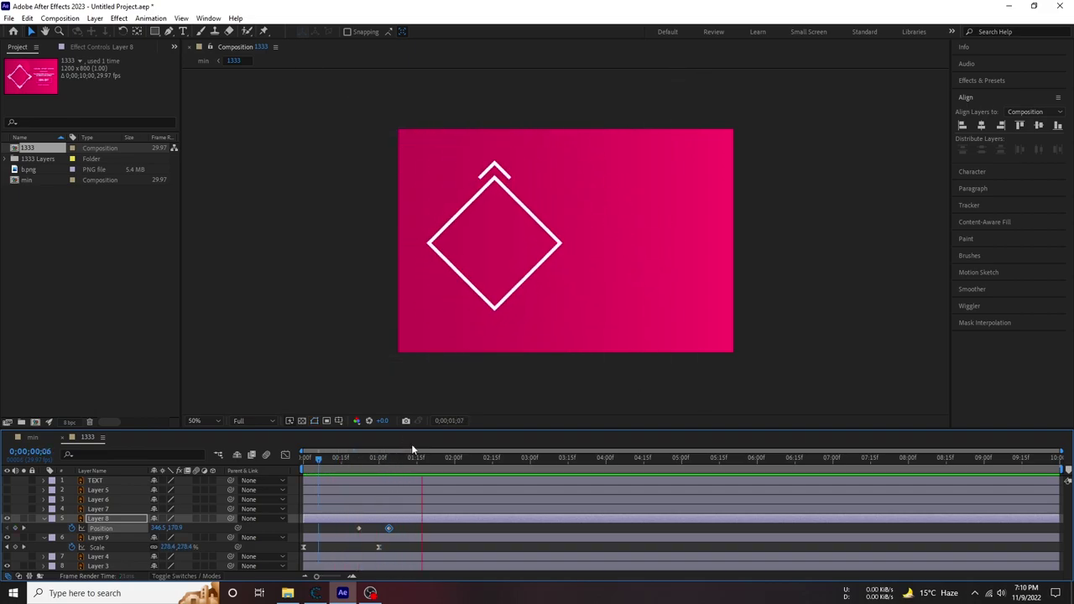
pyautogui.moveTo(411, 457)
pyautogui.mouseDown()
pyautogui.moveTo(339, 472)
pyautogui.moveTo(388, 478)
pyautogui.mouseUp()
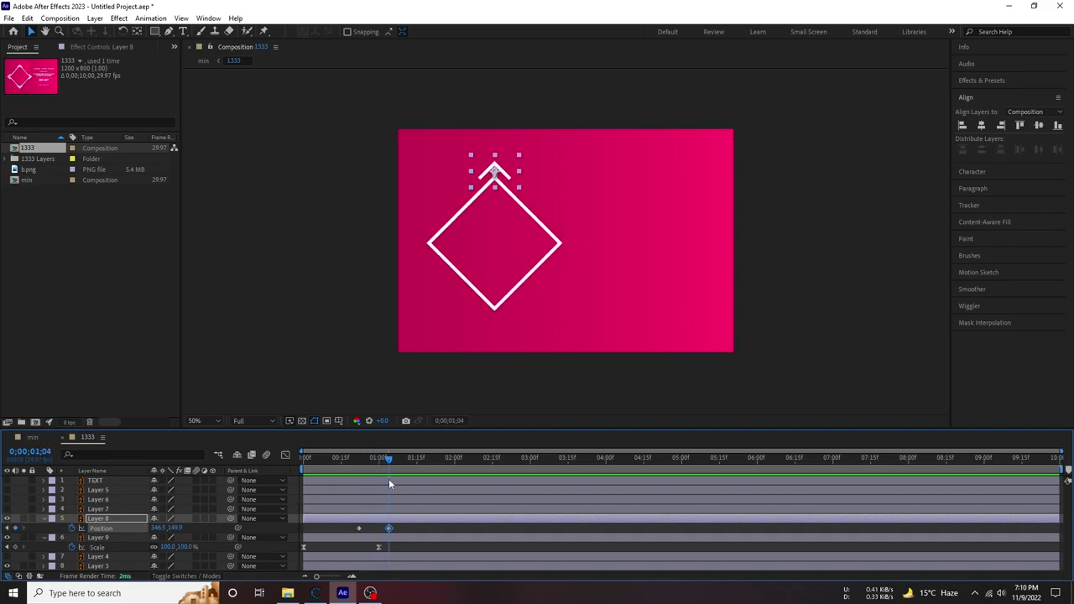
# Move the second Position keyframe later to about 2;10 and preview the slide.
pyautogui.moveTo(388, 527); pyautogui.dragTo(482, 528)
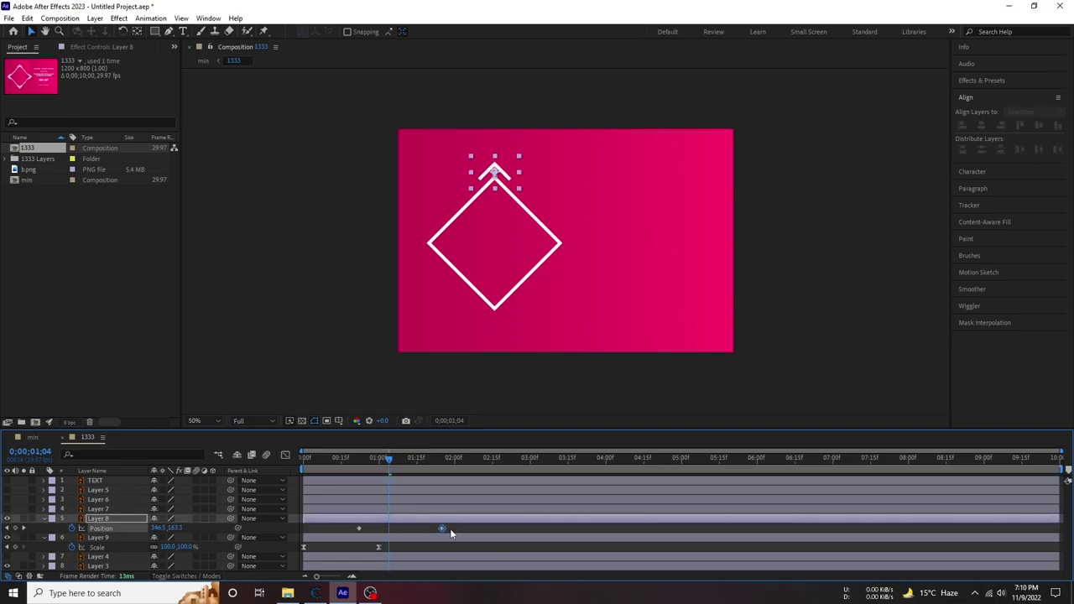
pyautogui.press('space')
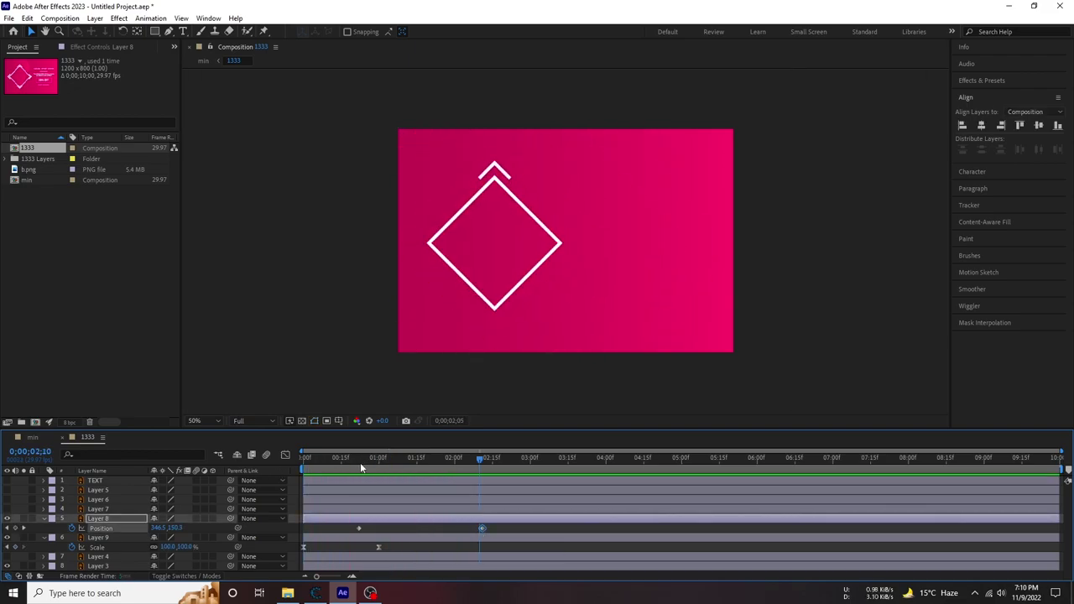
pyautogui.click(360, 462)
pyautogui.click(359, 460)
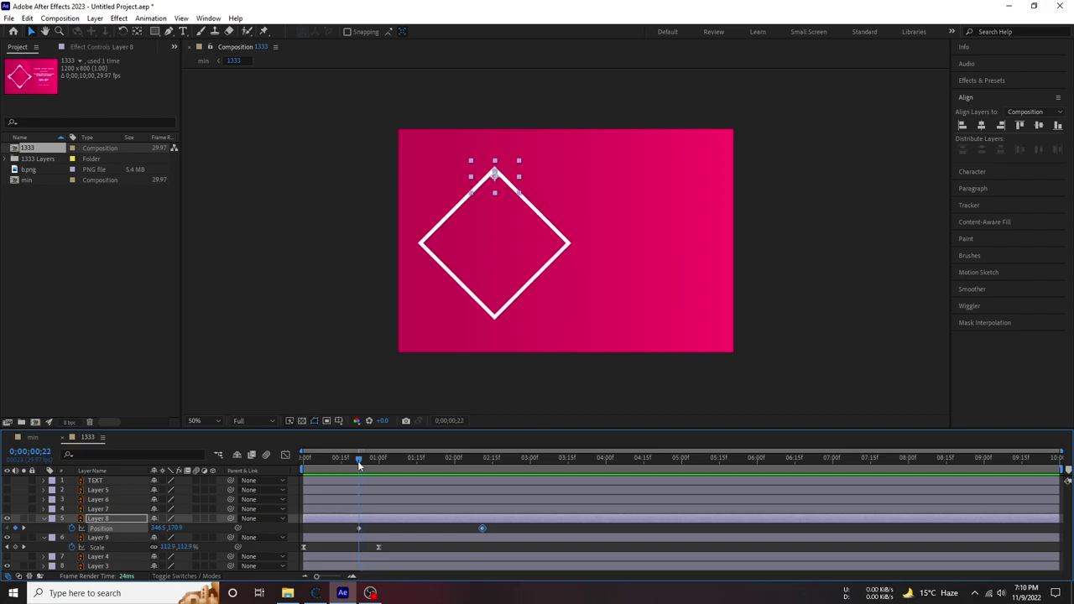
pyautogui.click(361, 527)
# Keyframe the chevron's Scale at 0% at 0;00;00;22.
pyautogui.press('s')
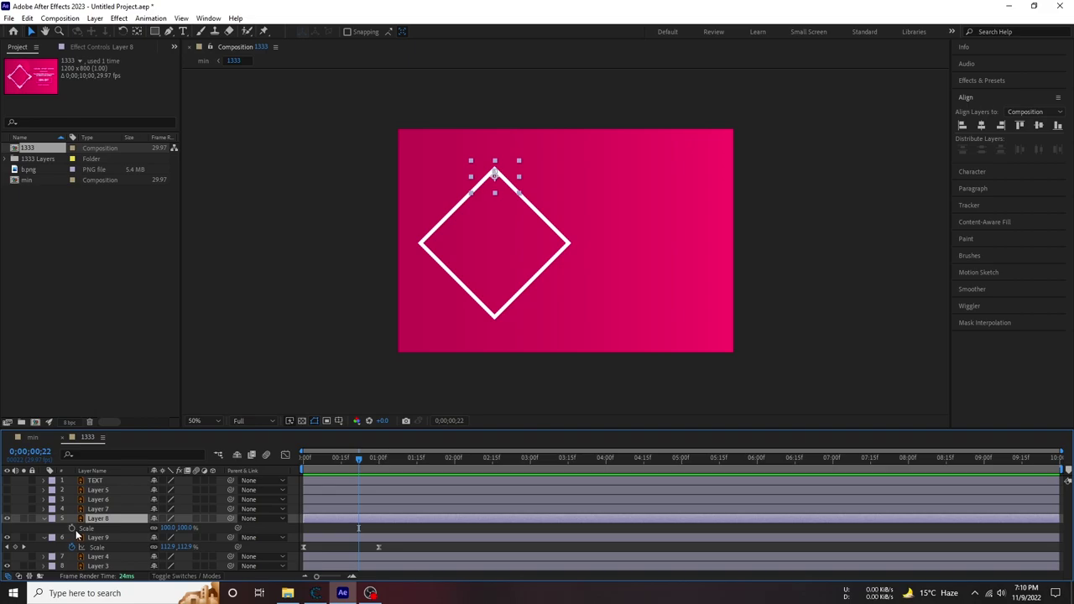
pyautogui.press('t')
pyautogui.press('s')
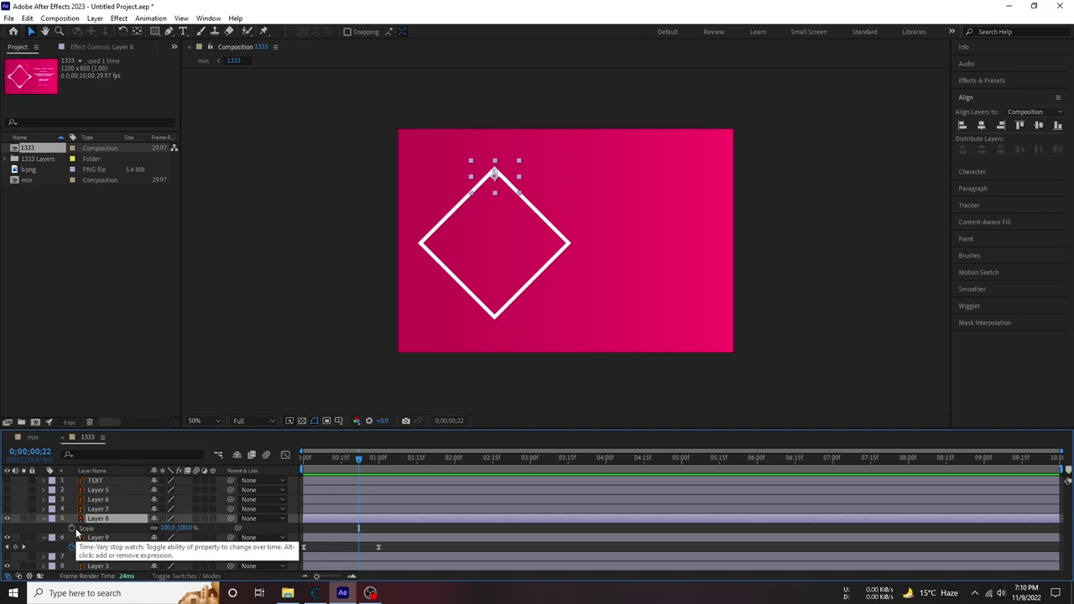
pyautogui.click(73, 529)
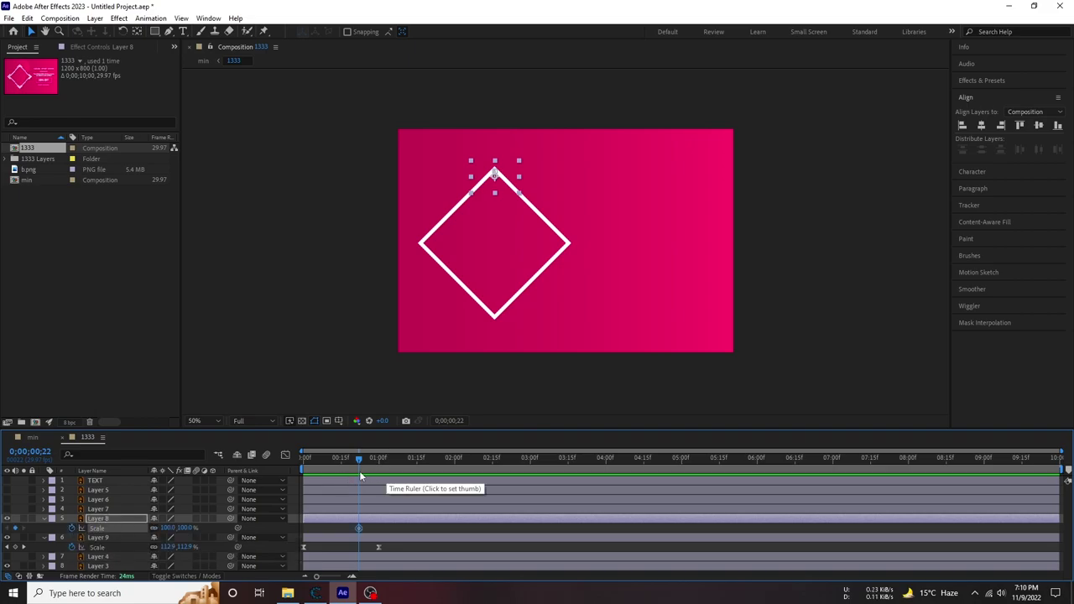
pyautogui.moveTo(365, 462); pyautogui.dragTo(397, 460)
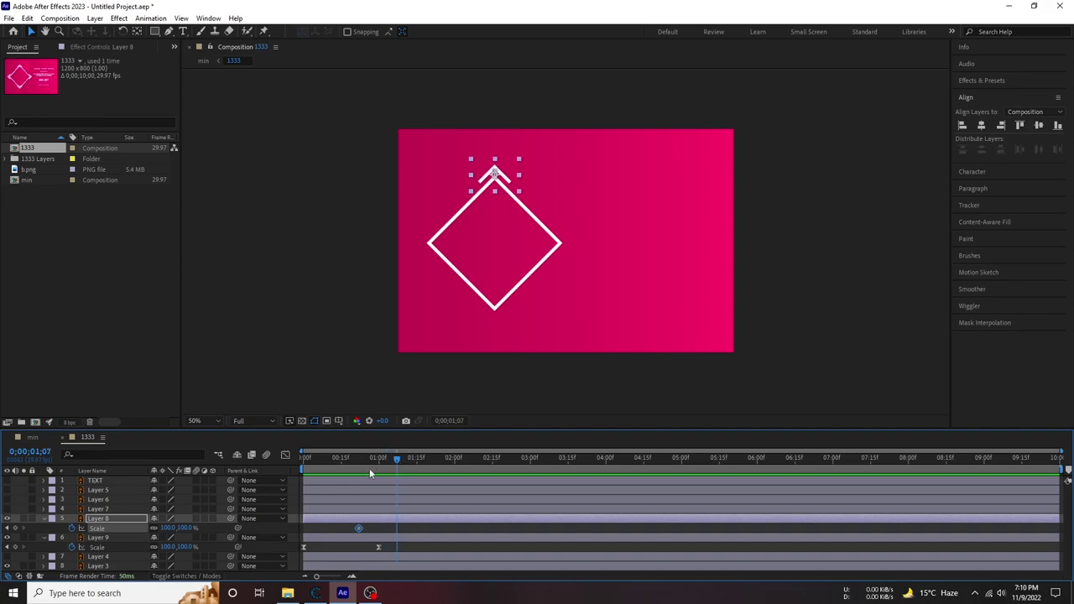
pyautogui.click(359, 468)
pyautogui.moveTo(172, 529); pyautogui.dragTo(85, 531)
pyautogui.click(190, 528)
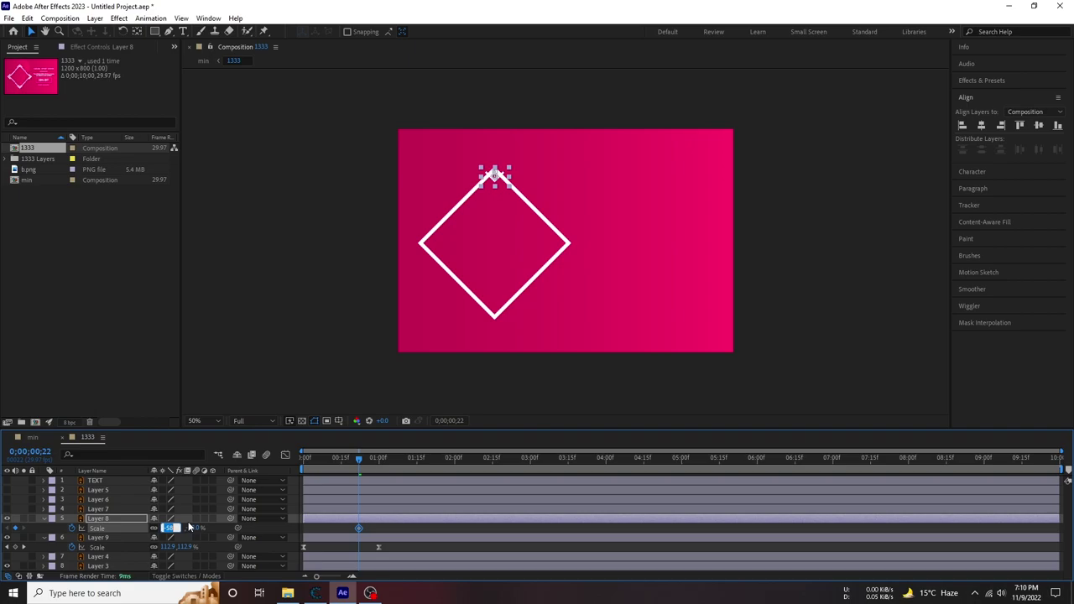
pyautogui.click(358, 500)
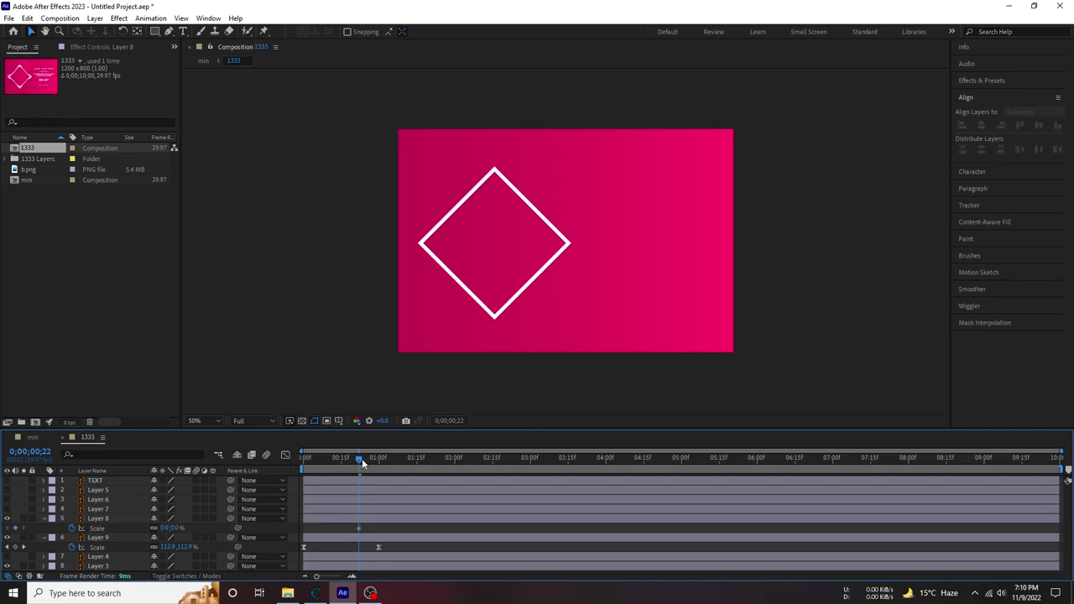
# Add a 100% Scale keyframe at about 0;00;01;08.
pyautogui.moveTo(361, 458); pyautogui.dragTo(400, 467)
pyautogui.moveTo(166, 526)
pyautogui.mouseDown()
pyautogui.moveTo(236, 526)
pyautogui.moveTo(222, 528)
pyautogui.mouseUp()
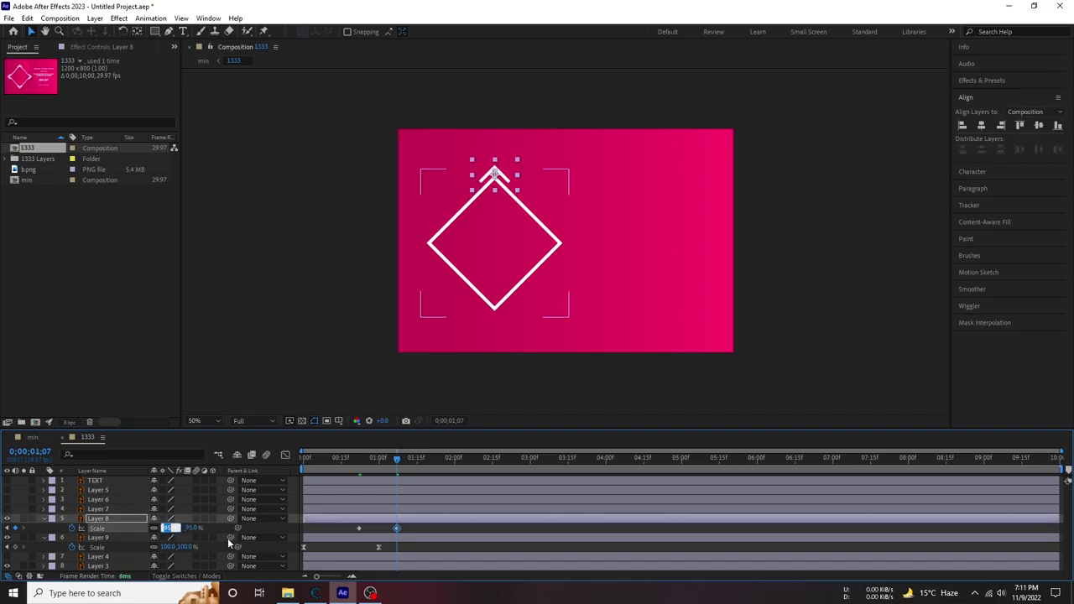
pyautogui.click(168, 527)
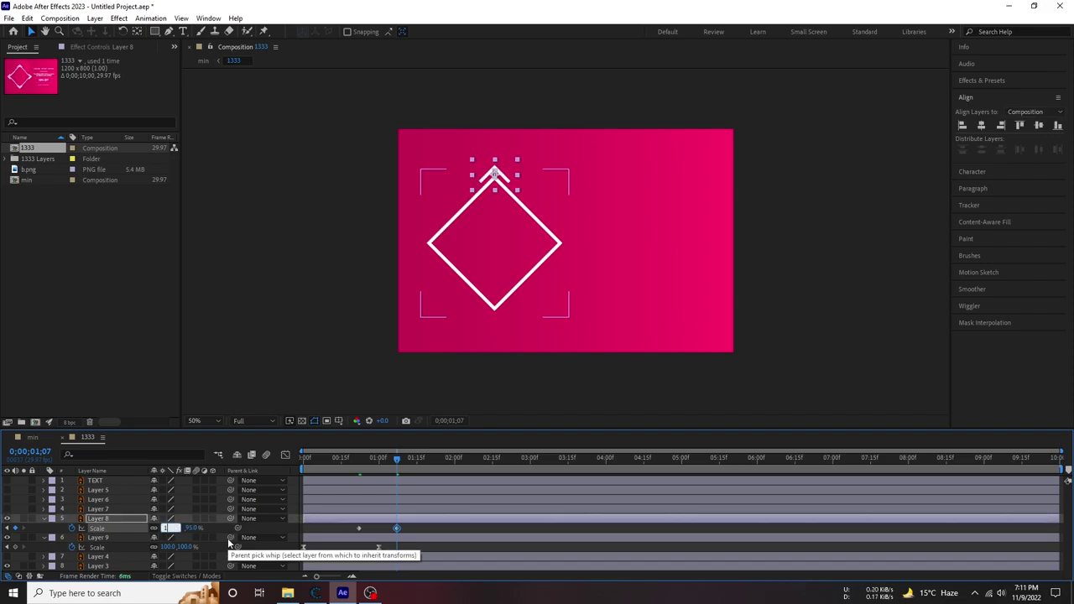
pyautogui.click(370, 593)
pyautogui.click(370, 593)
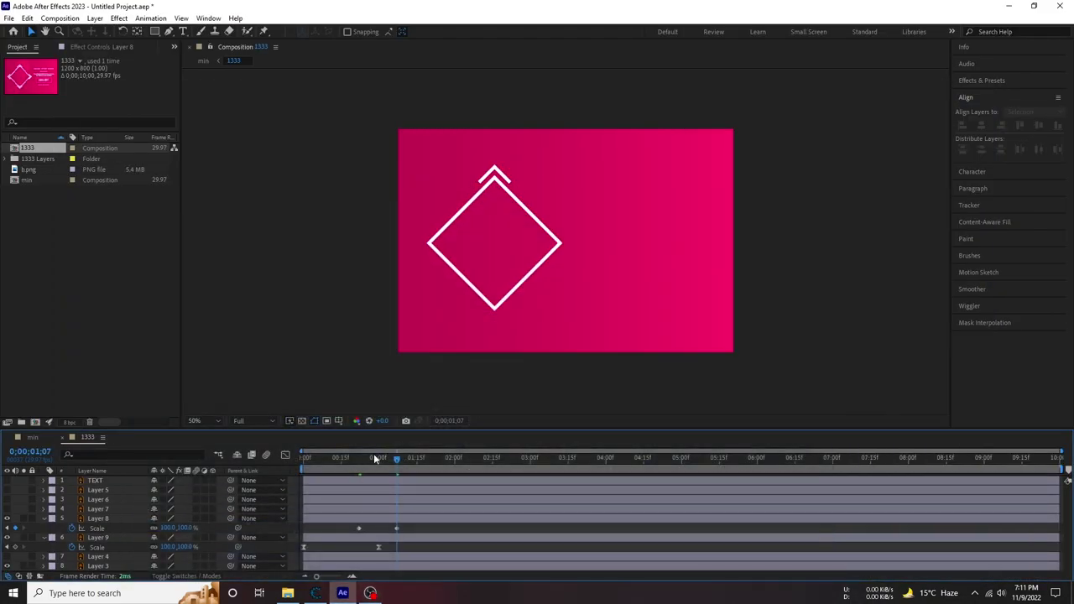
# Preview the chevron growing in, then show its Position keyframes alongside Scale.
pyautogui.moveTo(392, 457); pyautogui.dragTo(273, 460)
pyautogui.press('space')
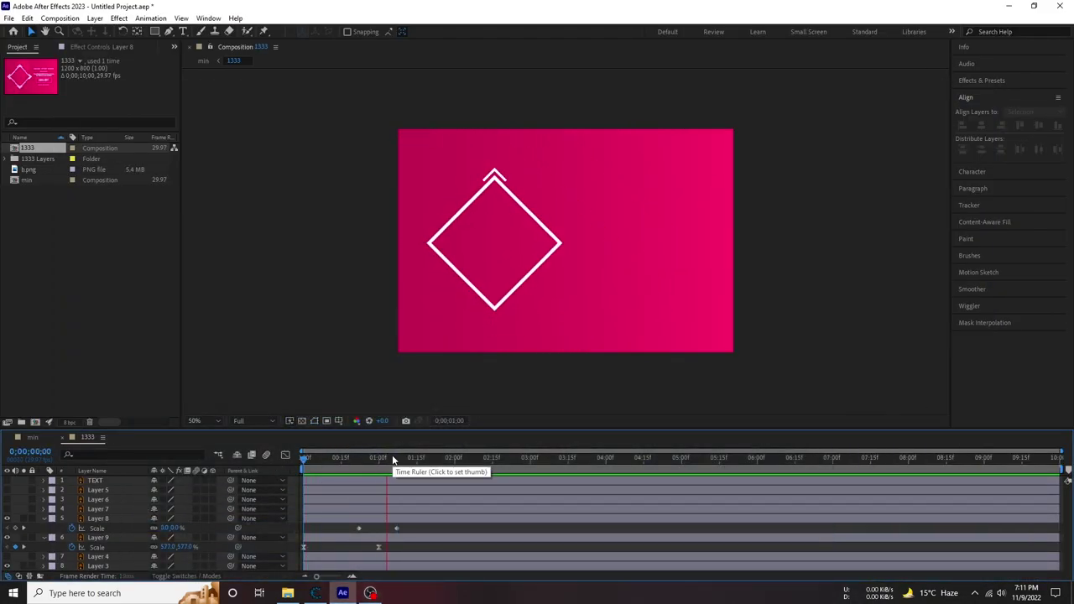
pyautogui.moveTo(363, 464); pyautogui.dragTo(405, 460)
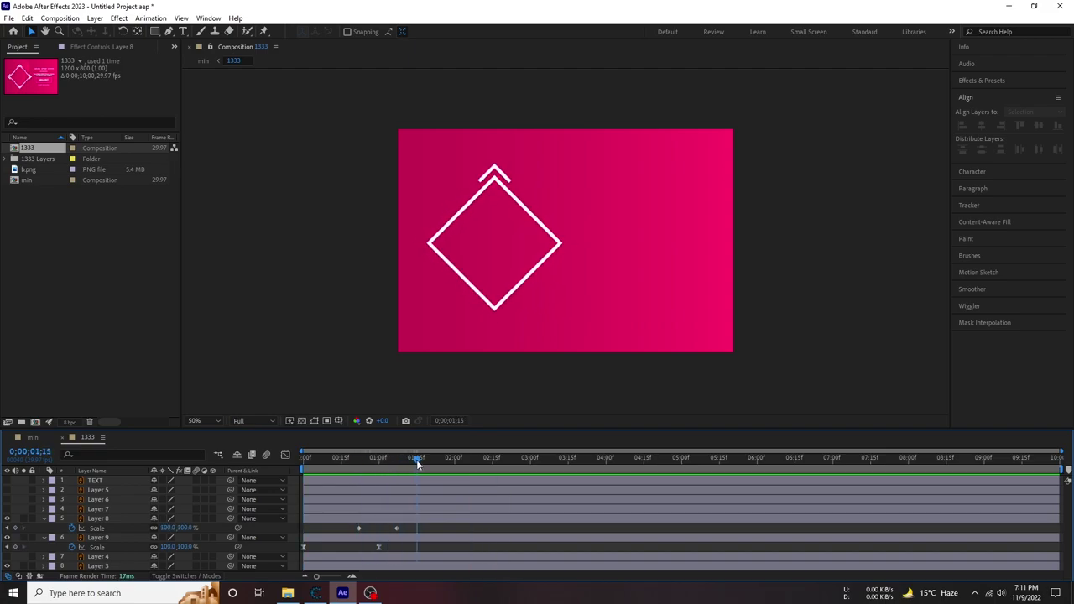
pyautogui.moveTo(405, 460)
pyautogui.mouseDown()
pyautogui.moveTo(367, 461)
pyautogui.moveTo(450, 463)
pyautogui.mouseUp()
pyautogui.click(413, 520)
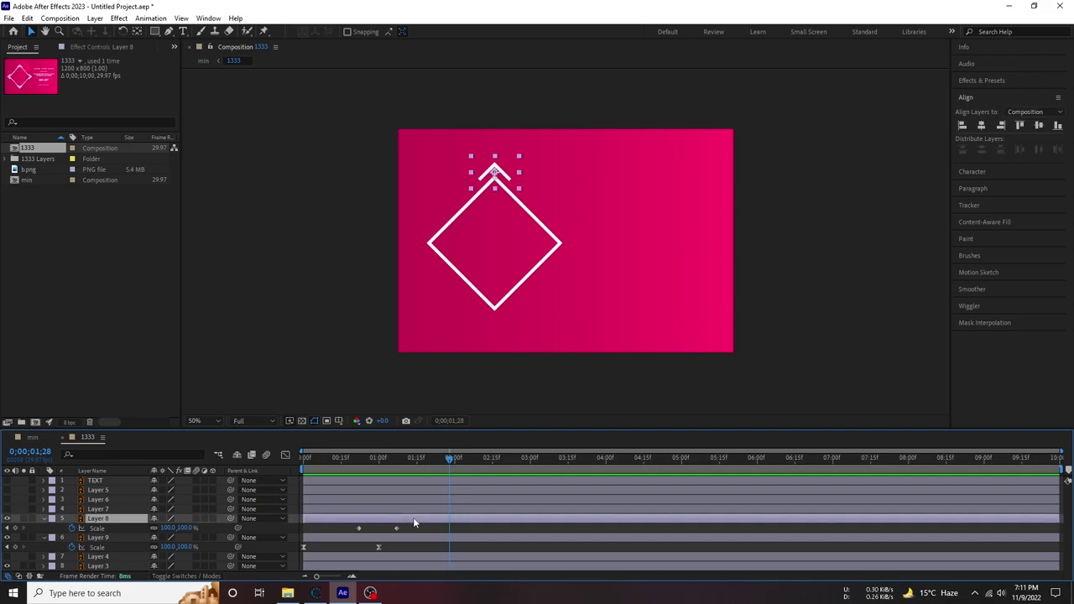
pyautogui.hotkey('shift', 'p')
# Move the chevron's second Scale keyframe earlier to 0;00;01;07 and preview the retimed motion.
pyautogui.moveTo(483, 527); pyautogui.dragTo(559, 527)
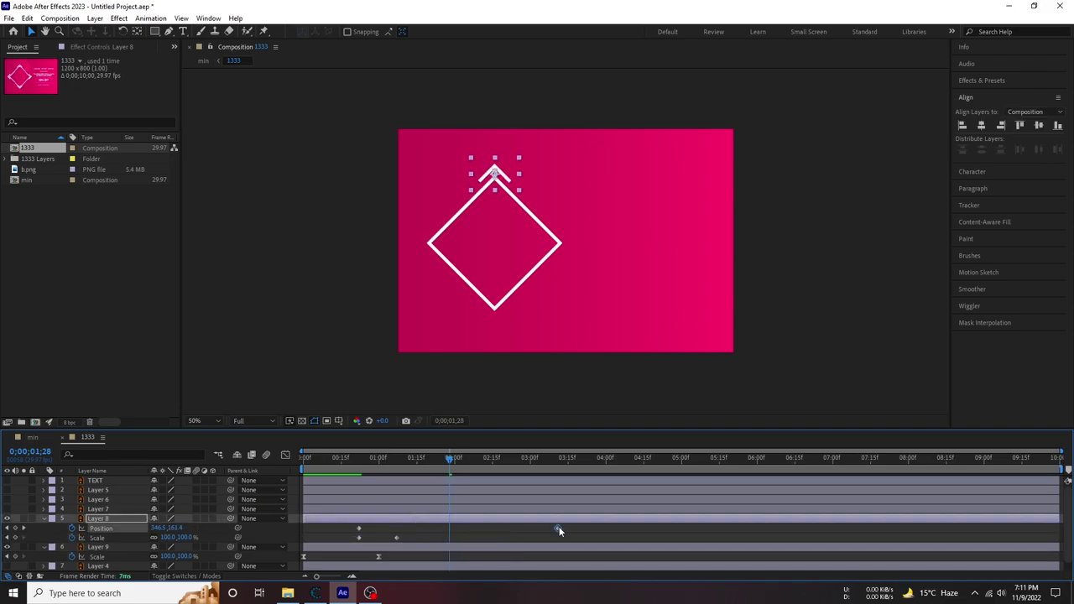
pyautogui.press('Home')
pyautogui.press('space')
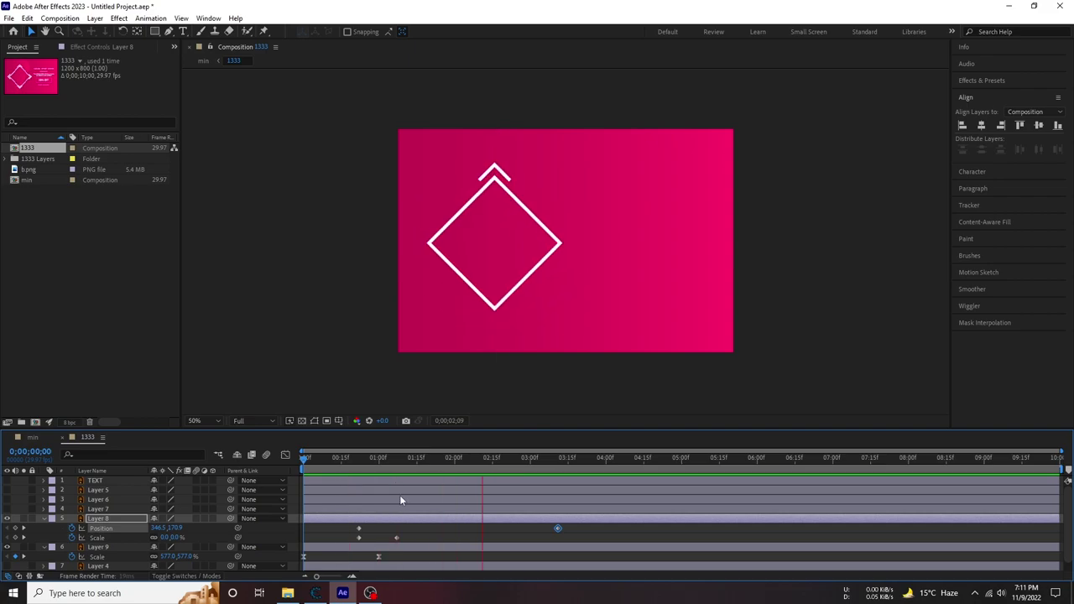
pyautogui.moveTo(396, 536); pyautogui.dragTo(369, 537)
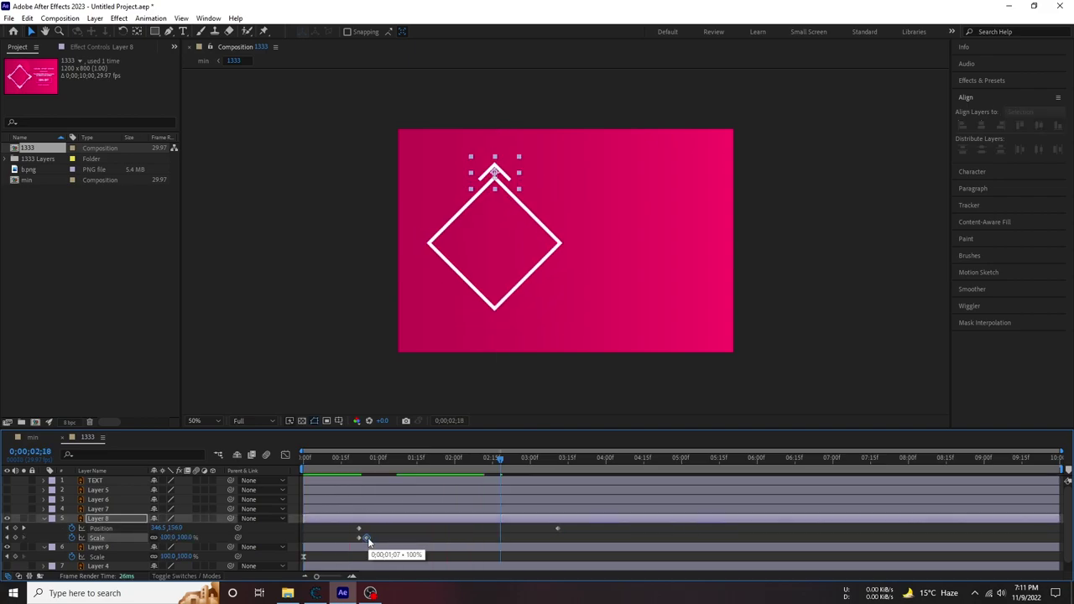
pyautogui.press('Home')
pyautogui.press('space')
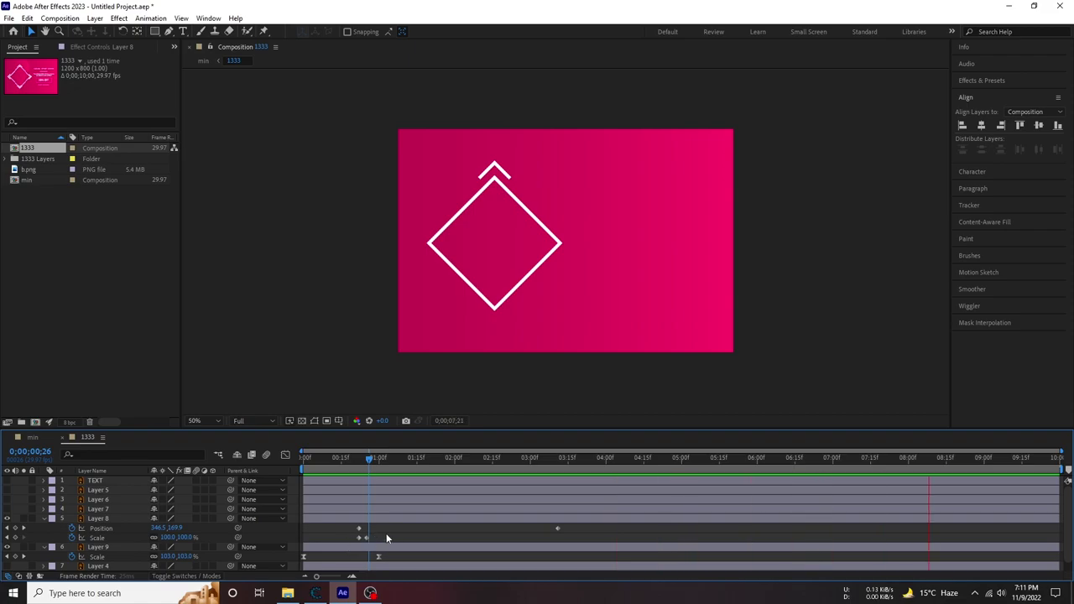
pyautogui.press('space')
# Delete the chevron's two Scale keyframes and show only the diamond's Scale animation.
pyautogui.moveTo(376, 543); pyautogui.dragTo(333, 549)
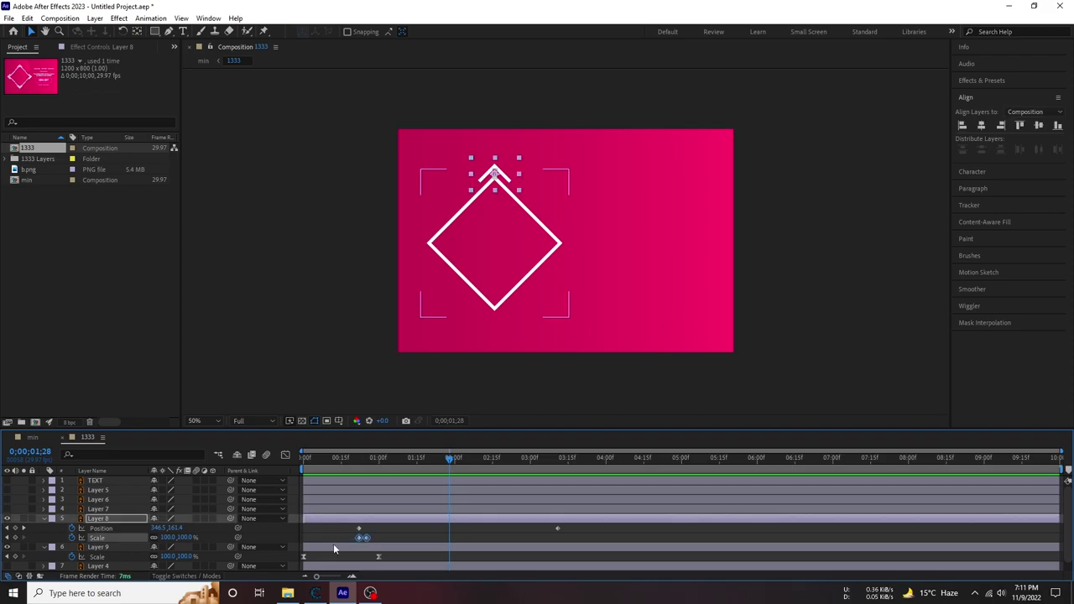
pyautogui.moveTo(363, 469); pyautogui.dragTo(359, 468)
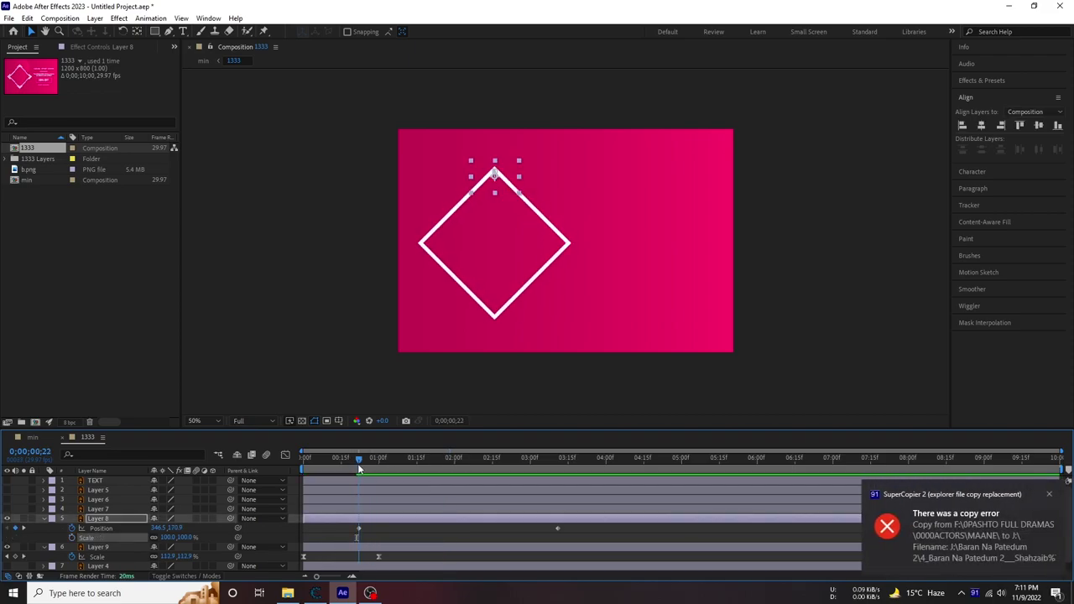
pyautogui.click(1048, 494)
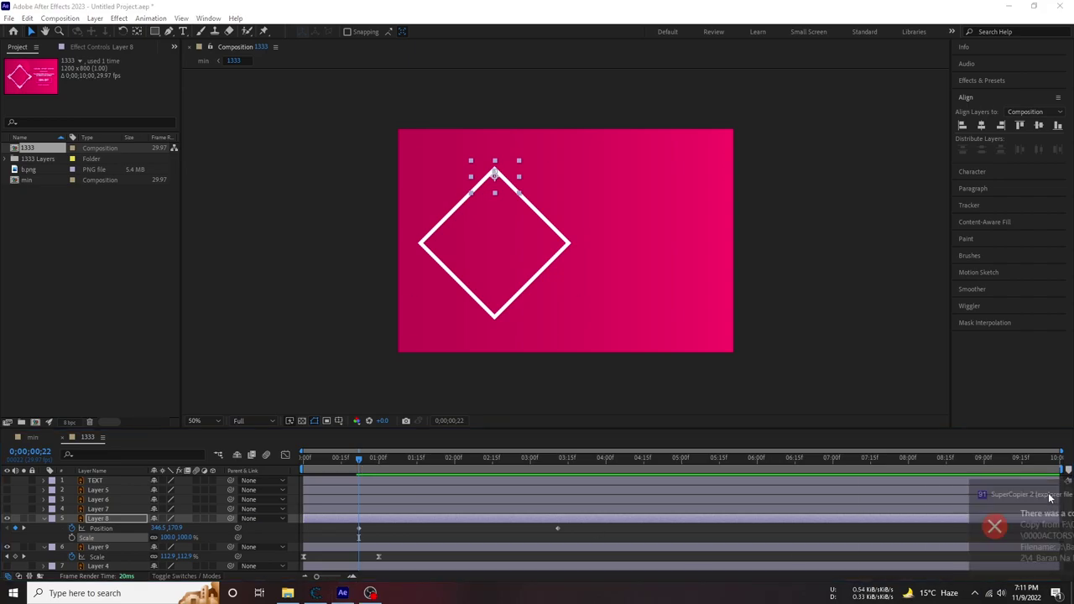
pyautogui.click(417, 544)
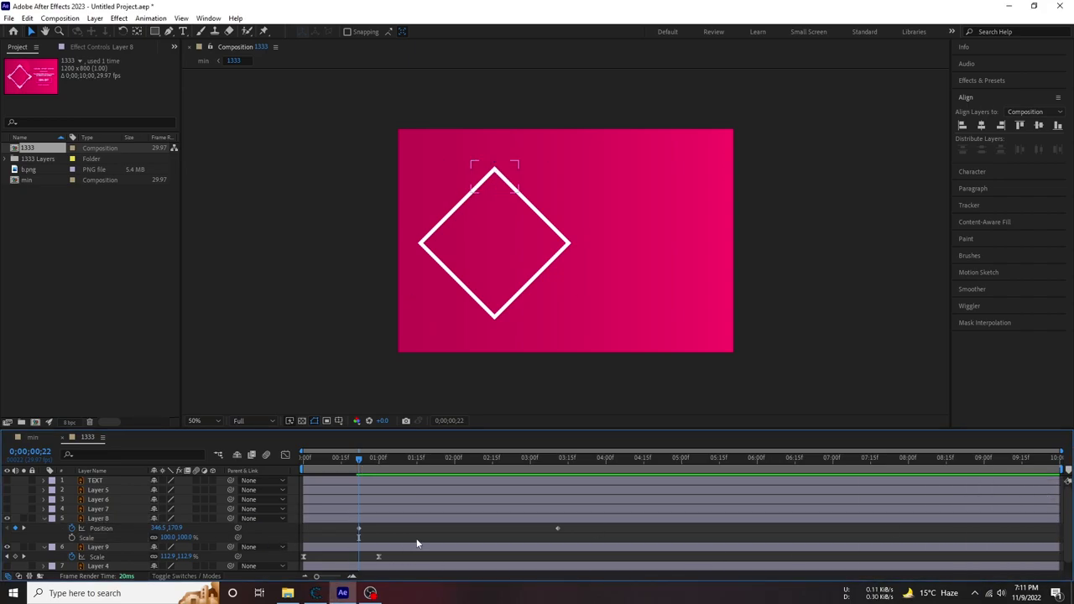
pyautogui.click(109, 520)
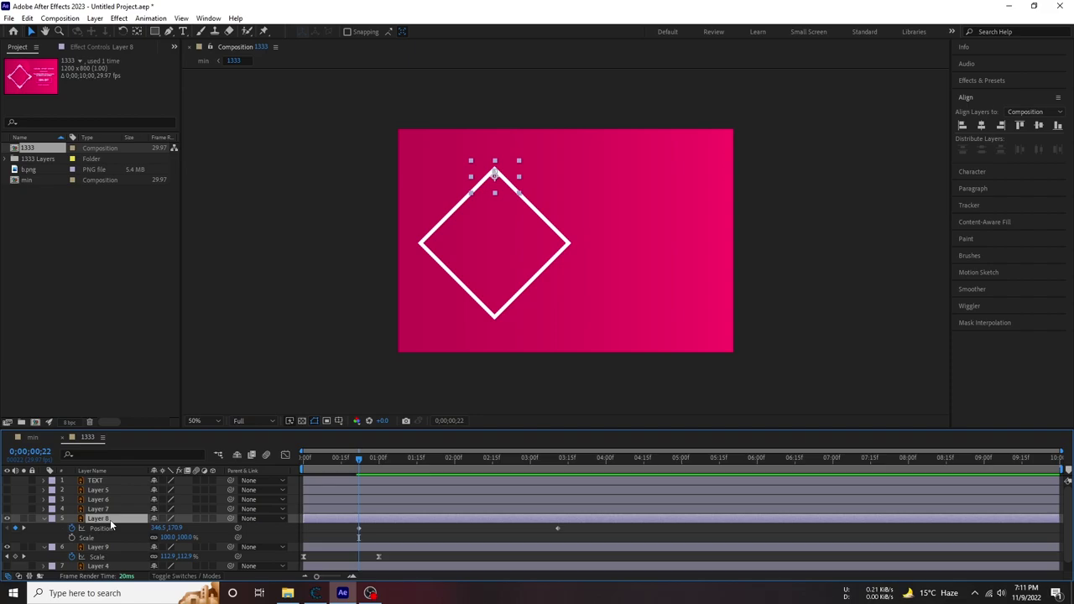
pyautogui.press('p')
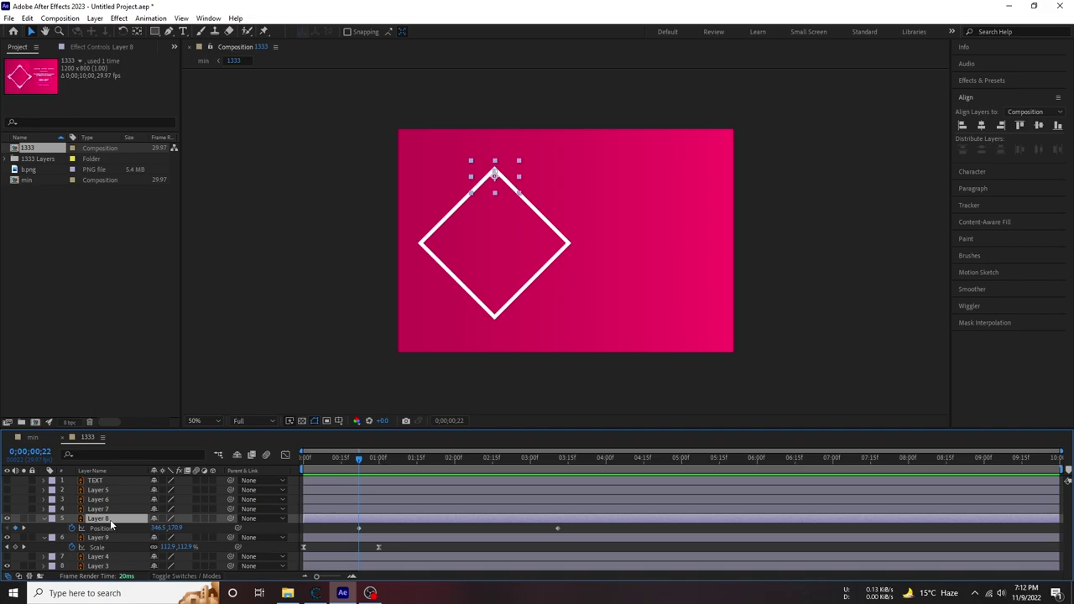
pyautogui.press('u')
pyautogui.press('u')
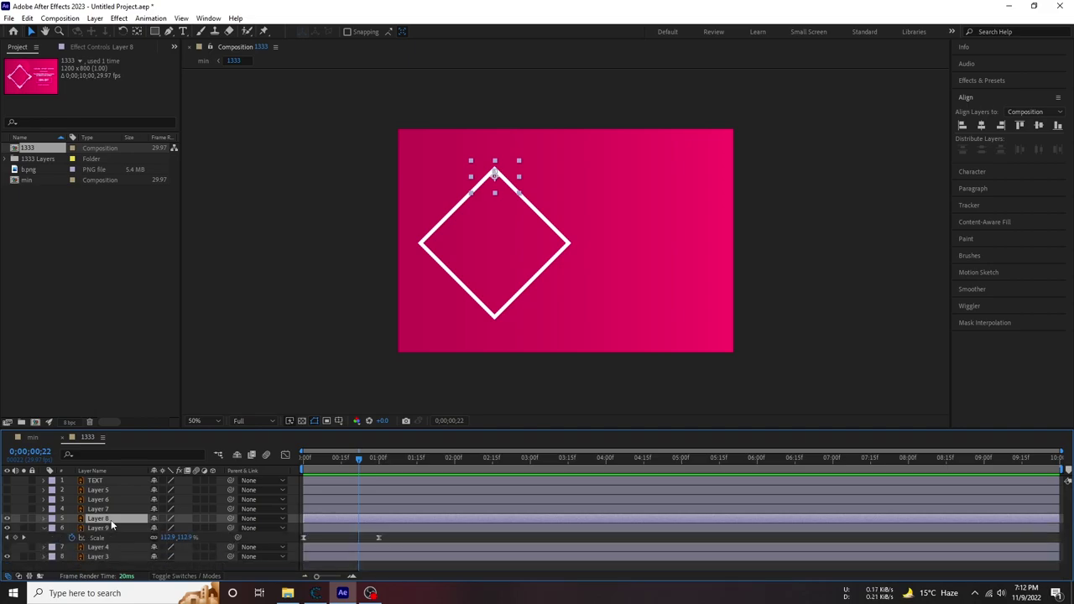
pyautogui.click(341, 566)
pyautogui.press('s')
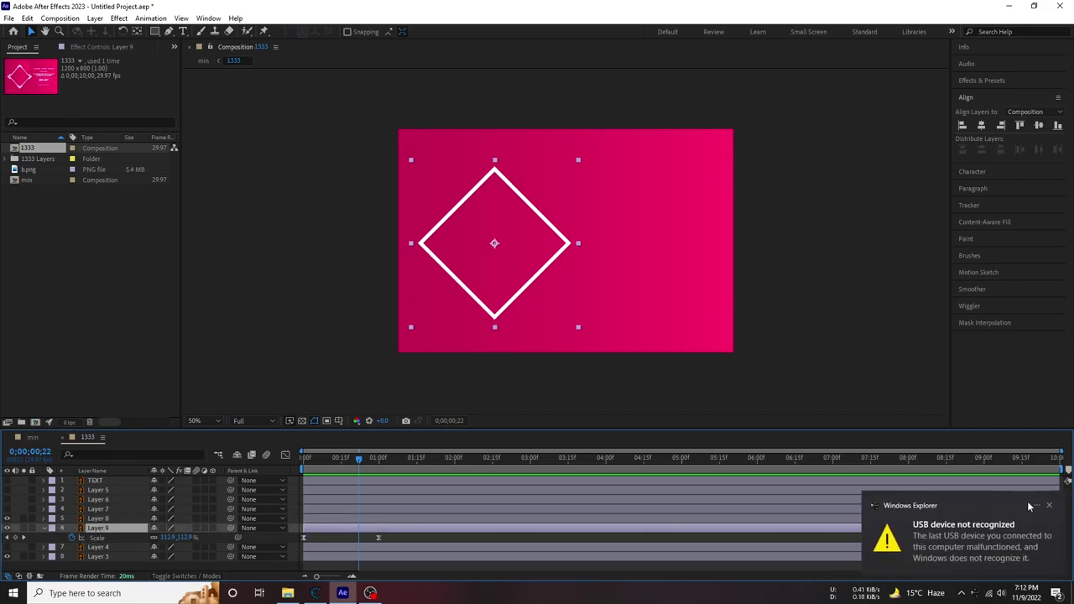
# Cancel the failed background file copy, then preview the animation from the start.
pyautogui.click(1048, 505)
pyautogui.click(974, 593)
pyautogui.click(772, 518)
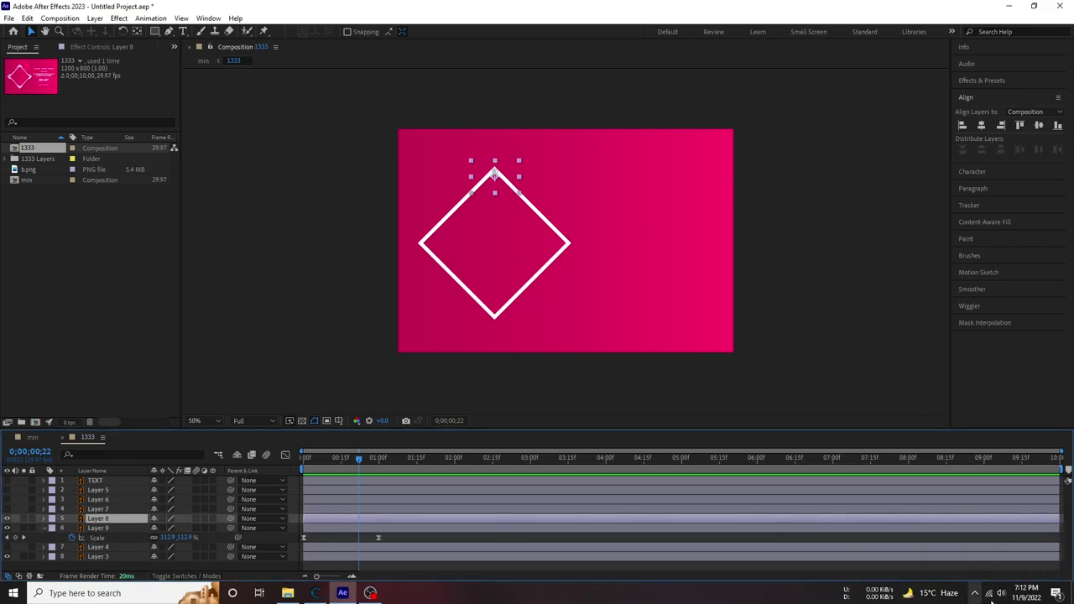
pyautogui.click(974, 593)
pyautogui.click(964, 549)
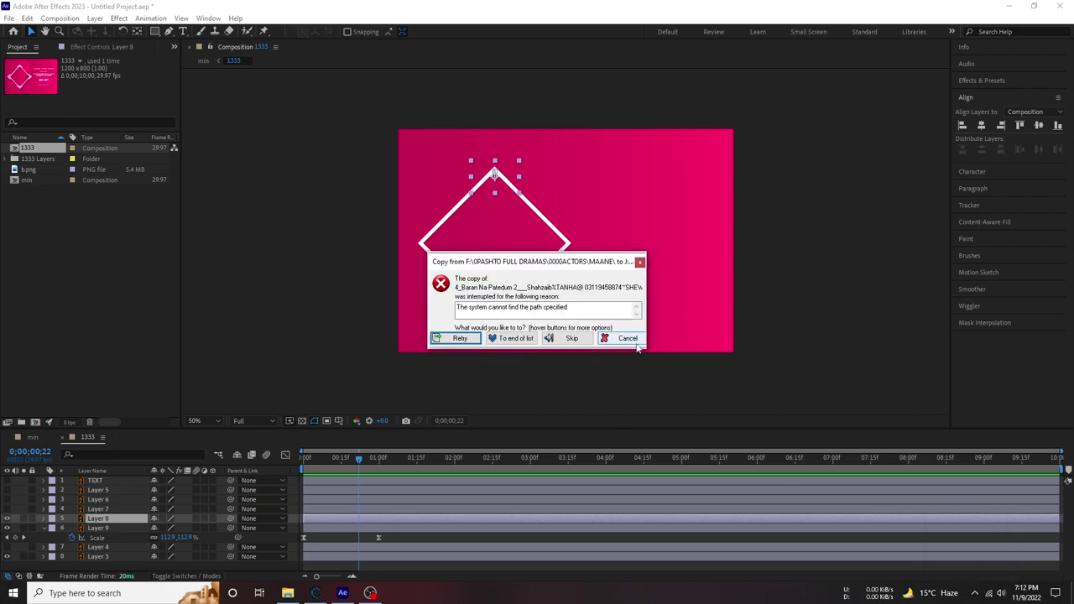
pyautogui.click(631, 339)
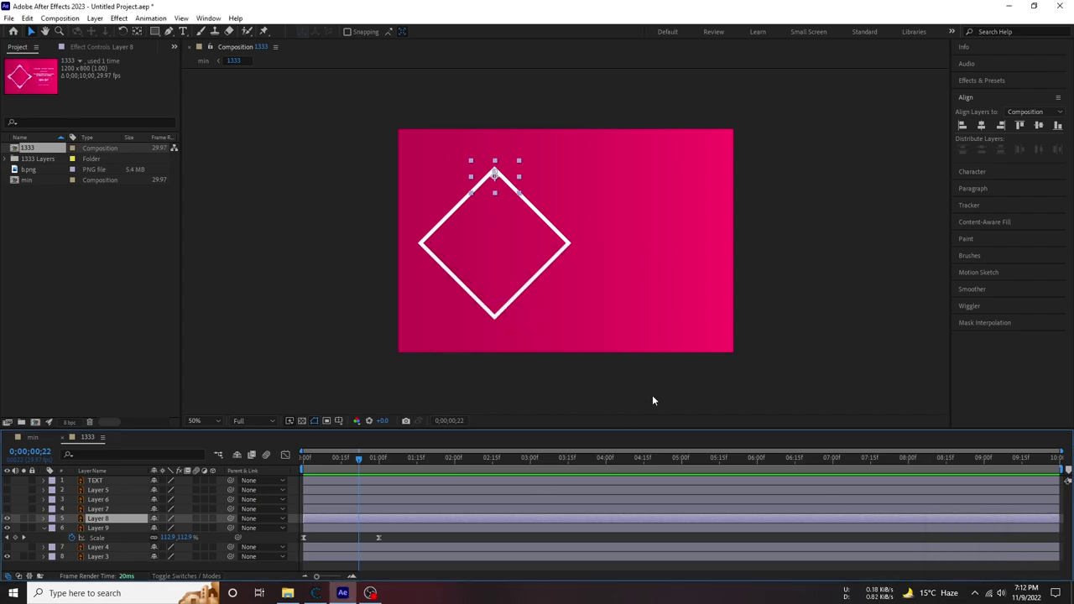
pyautogui.click(311, 457)
pyautogui.press('space')
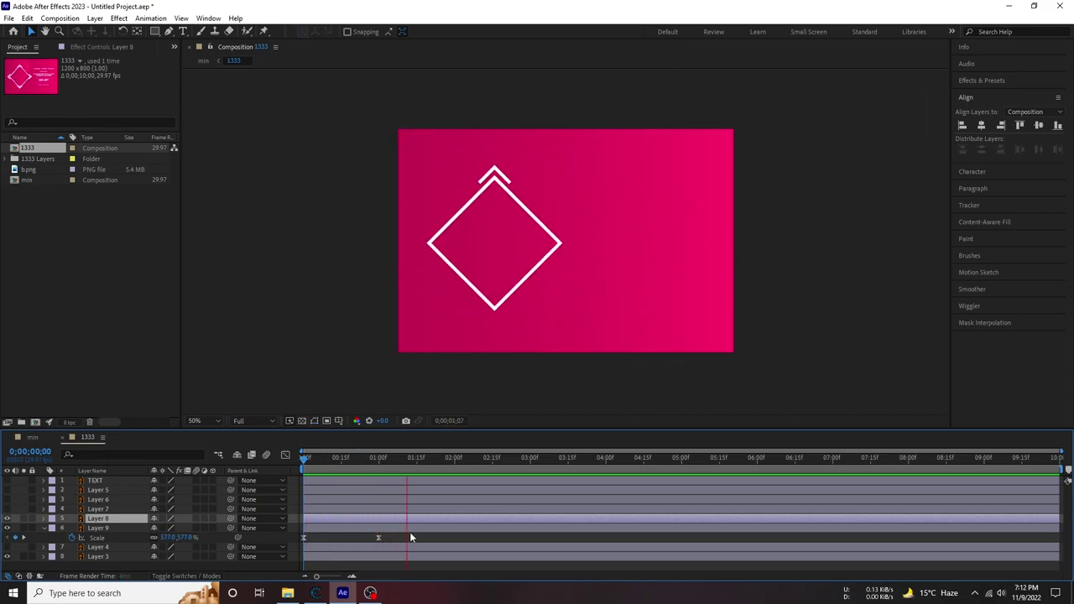
pyautogui.press('space')
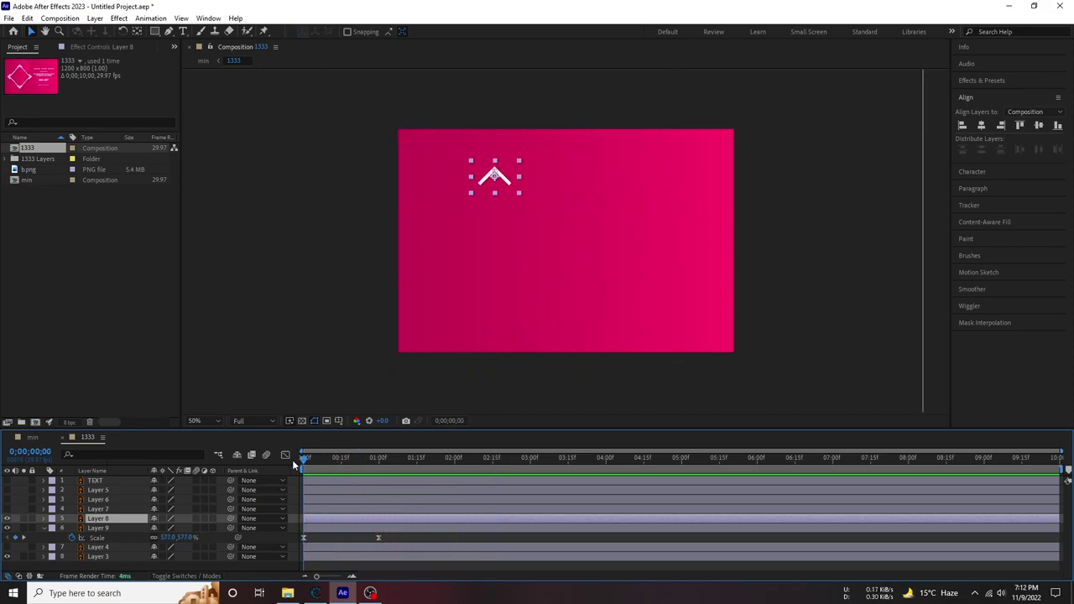
# Keyframe the chevron's Opacity to fade in from 0% to 100%.
pyautogui.press('t')
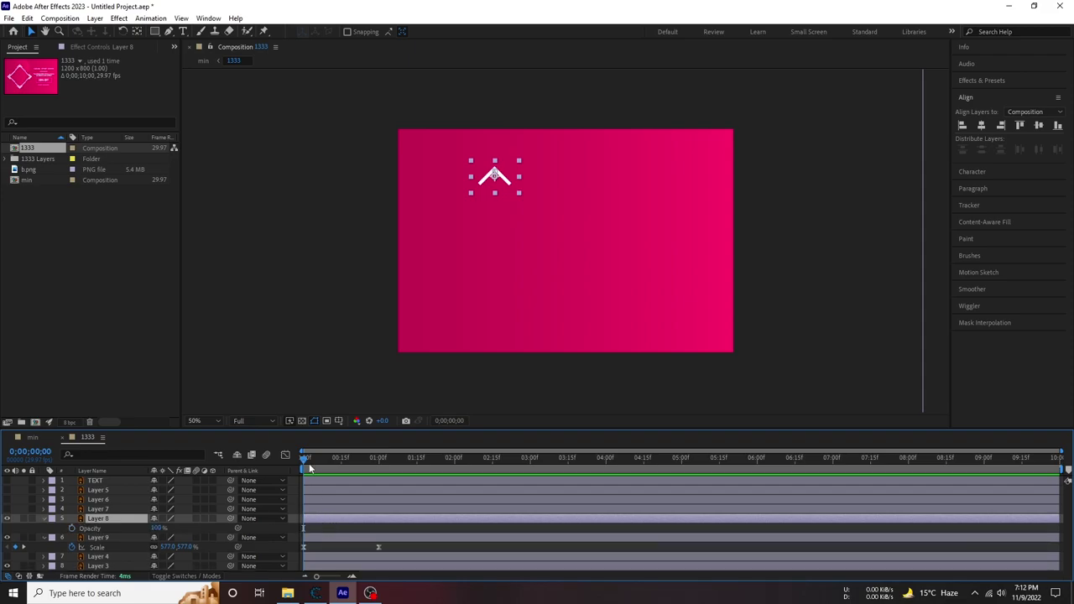
pyautogui.click(72, 529)
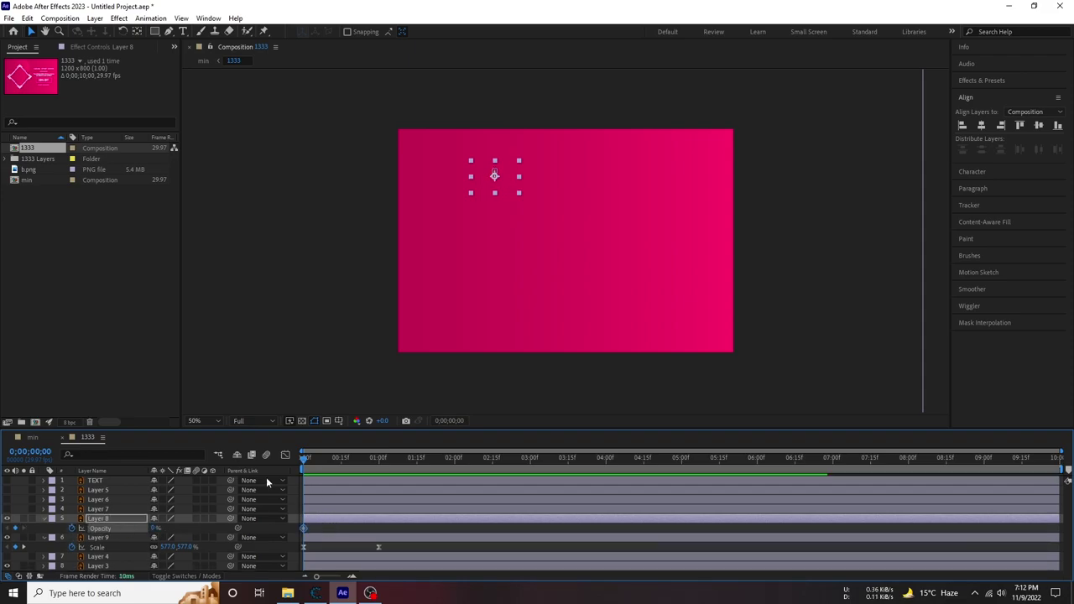
pyautogui.moveTo(309, 458); pyautogui.dragTo(462, 457)
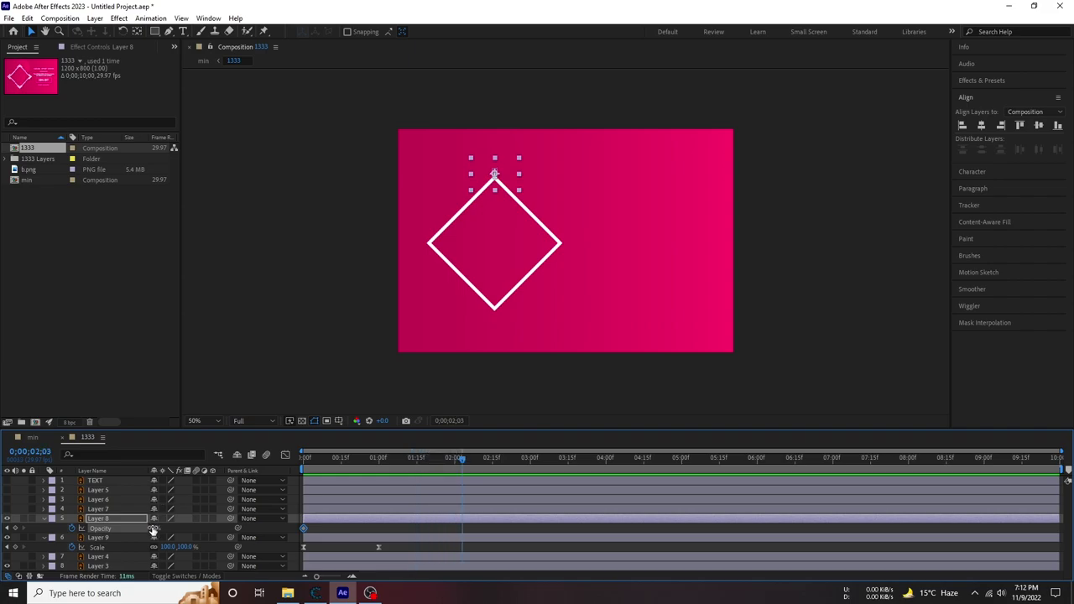
pyautogui.moveTo(153, 531); pyautogui.dragTo(101, 531)
pyautogui.press('Home')
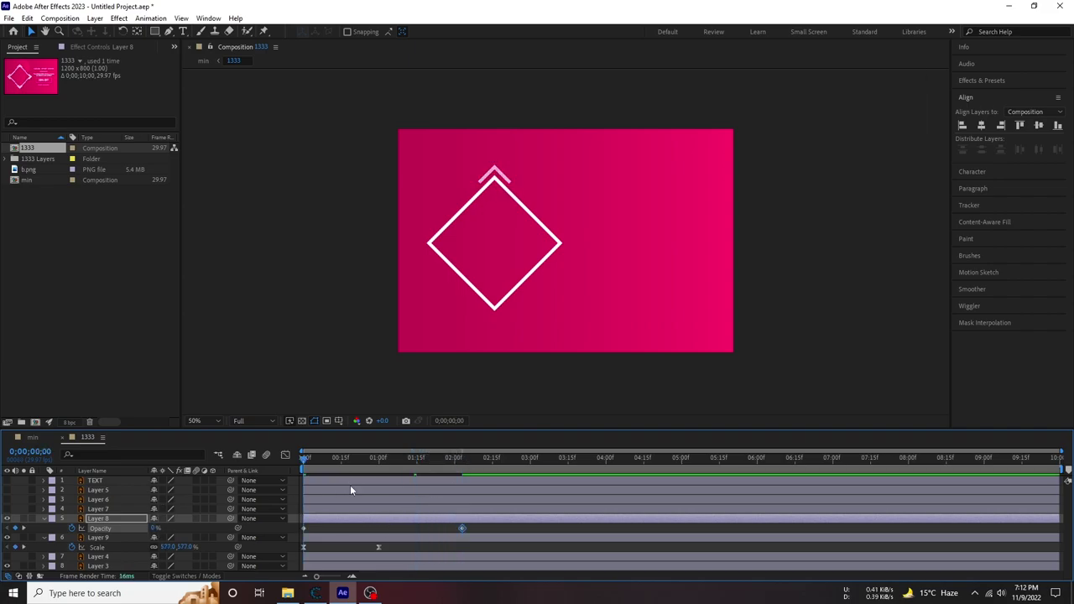
pyautogui.press('space')
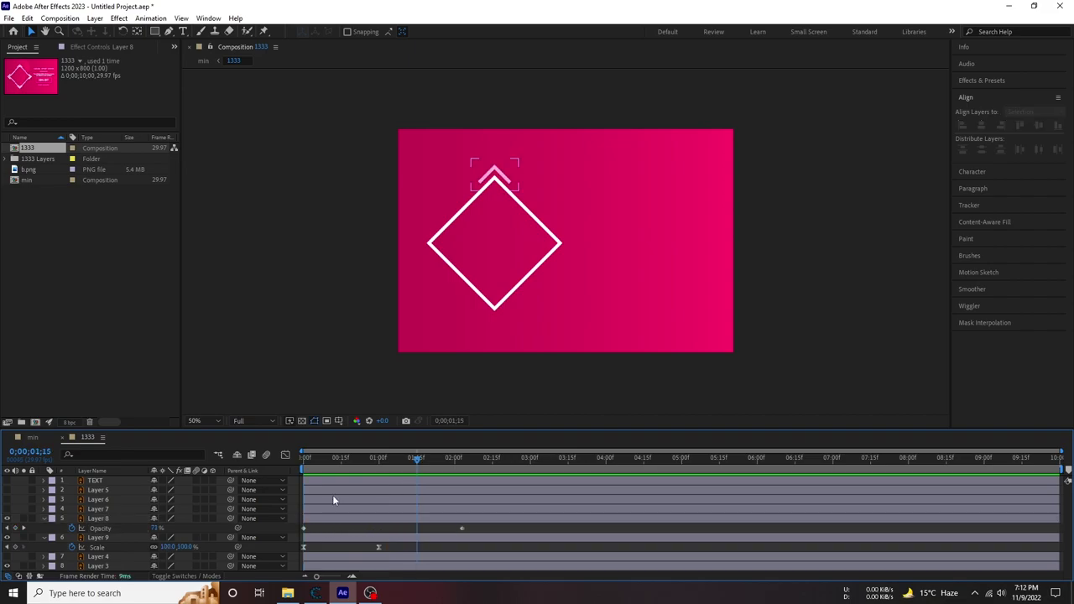
# Delay the fade's start keyframe to 1;00 and move its end keyframe earlier for a quicker fade.
pyautogui.click(379, 459)
pyautogui.moveTo(305, 530); pyautogui.dragTo(378, 530)
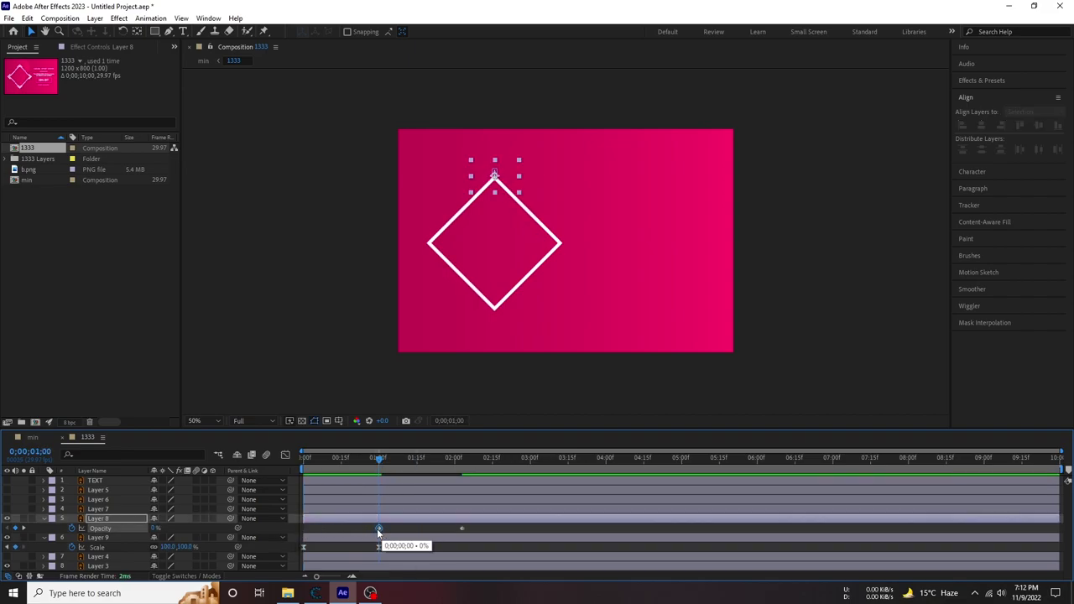
pyautogui.press('space')
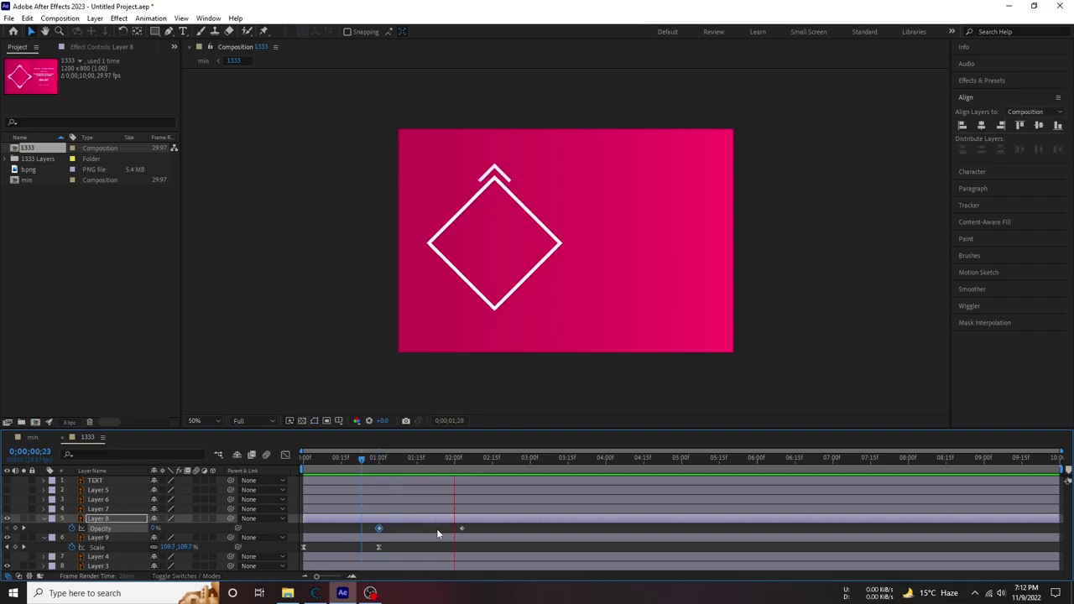
pyautogui.moveTo(462, 529); pyautogui.dragTo(391, 529)
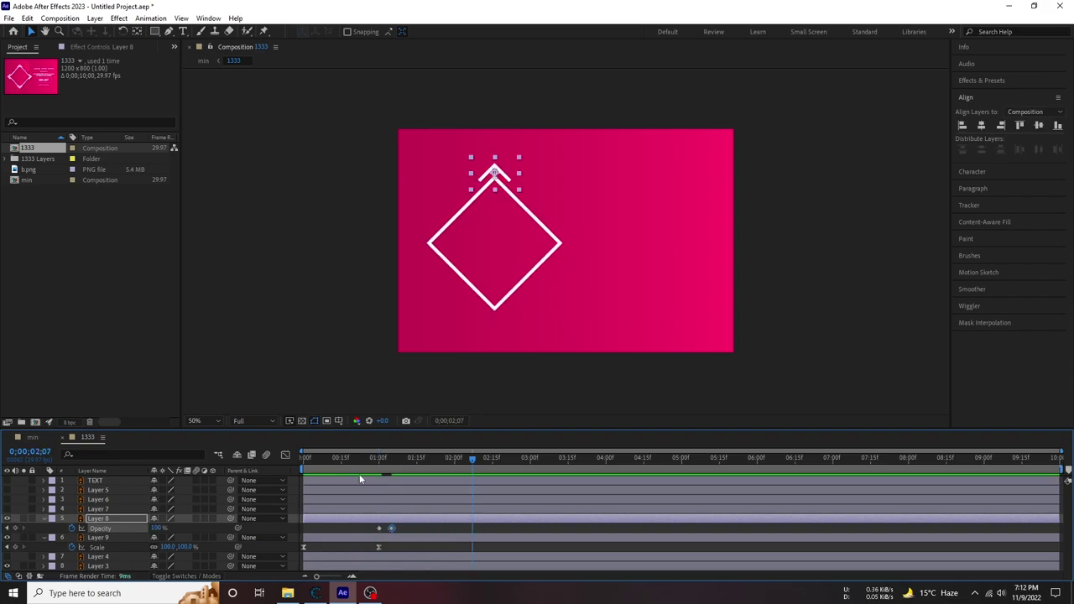
pyautogui.press('space')
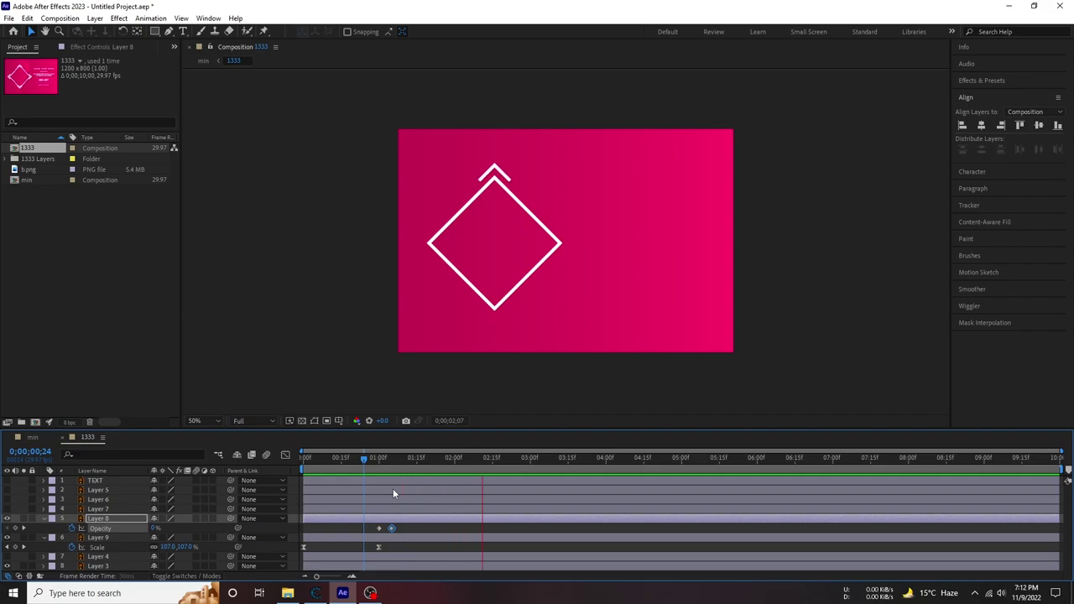
# Replay the whole animation to review the chevron's fade-in.
pyautogui.click(384, 459)
pyautogui.press('space')
pyautogui.click(305, 459)
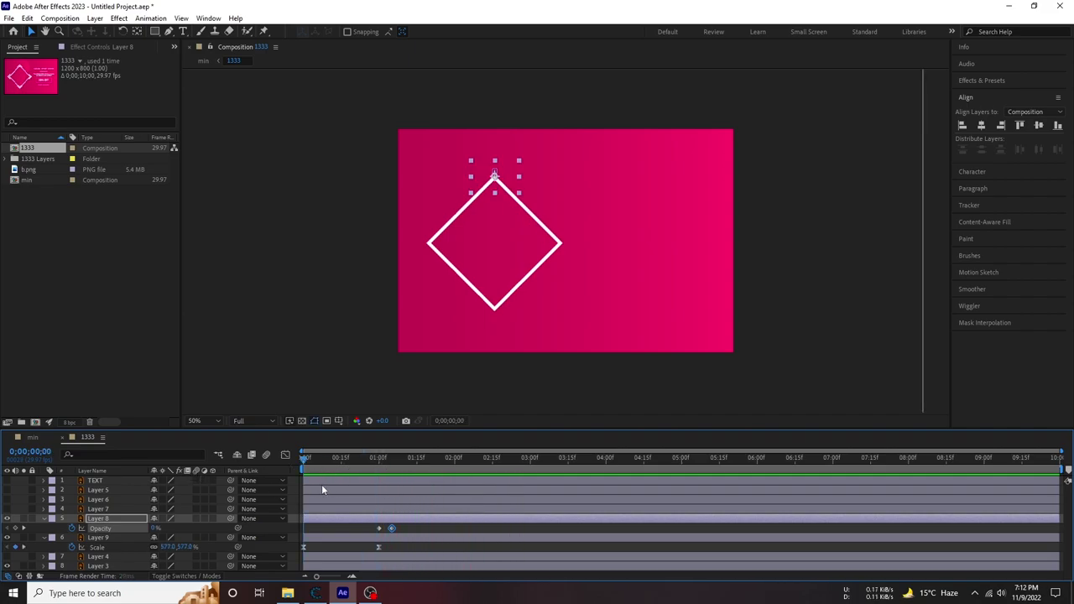
pyautogui.press('space')
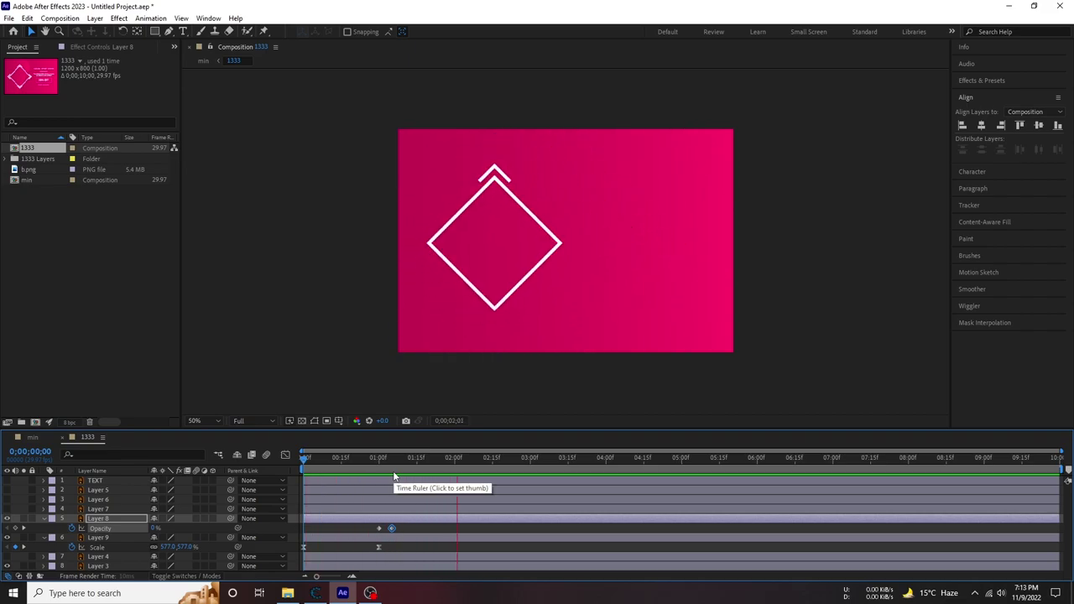
pyautogui.press('space')
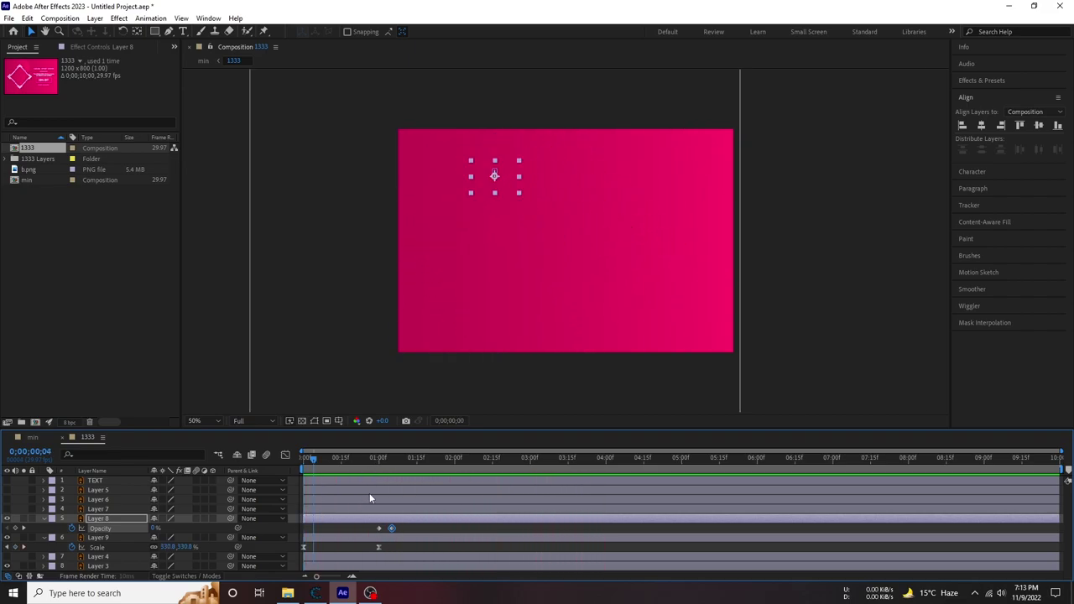
pyautogui.press('space')
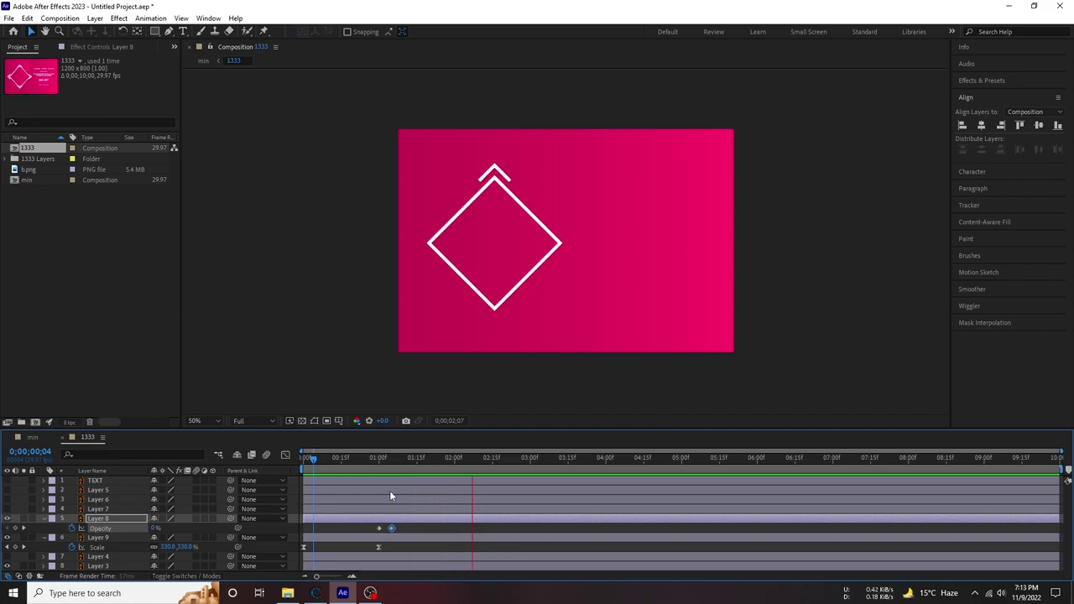
pyautogui.press('space')
# Show the chevron's Position keyframes, apply Easy Ease (F9), and reselect the two Position keyframes.
pyautogui.hotkey('shift', 'p')
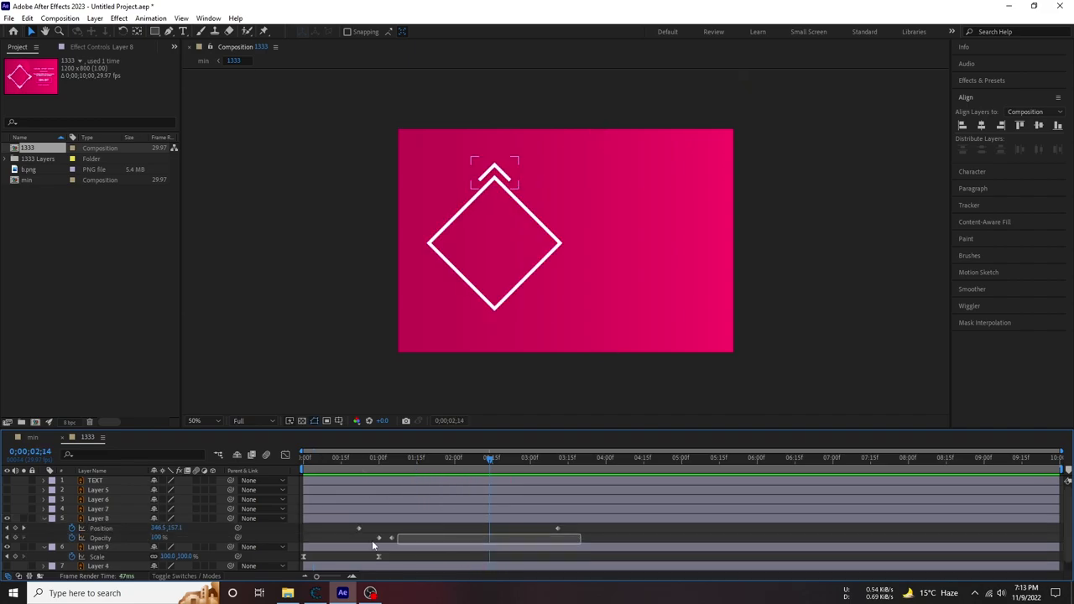
pyautogui.press('F9')
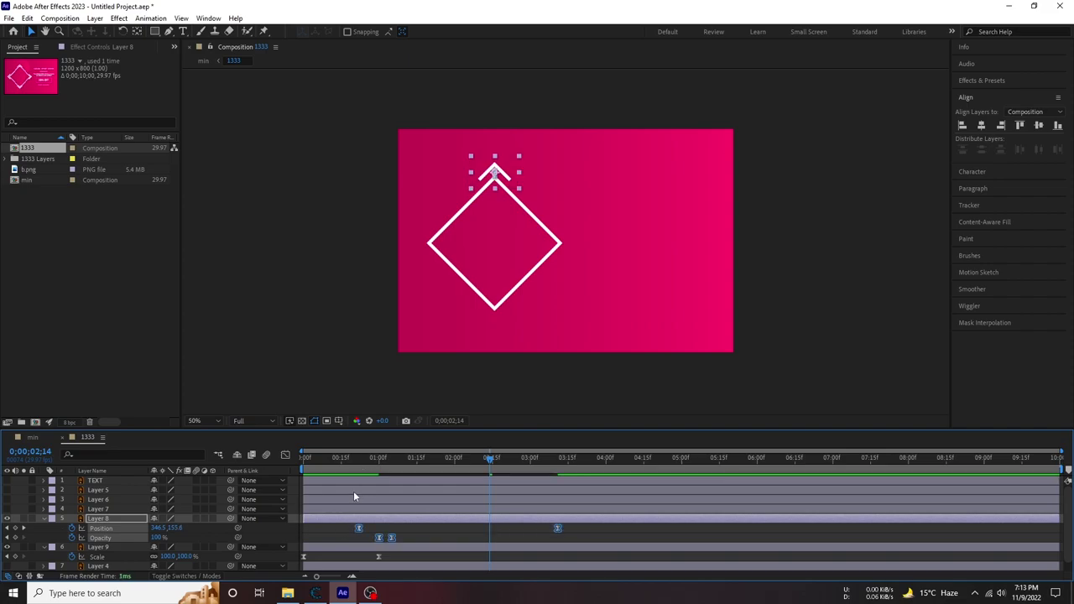
pyautogui.press('space')
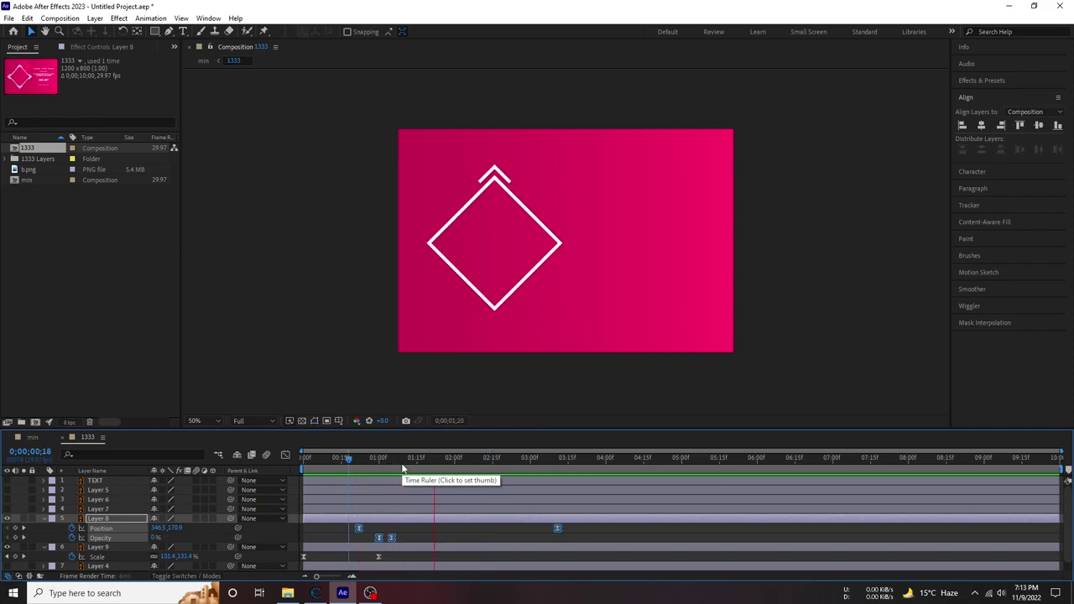
pyautogui.click(285, 455)
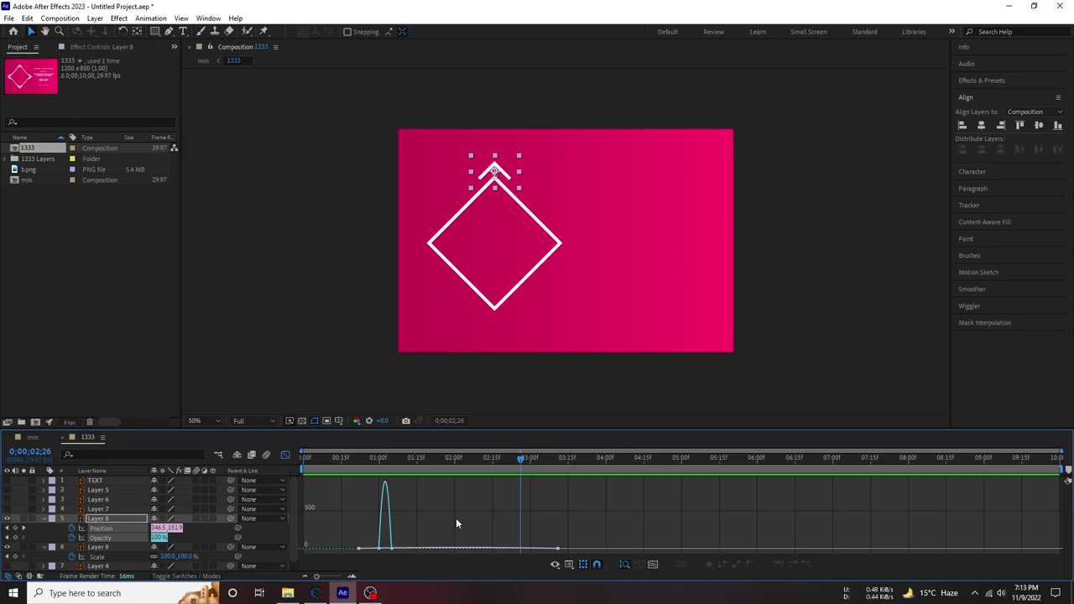
pyautogui.click(282, 452)
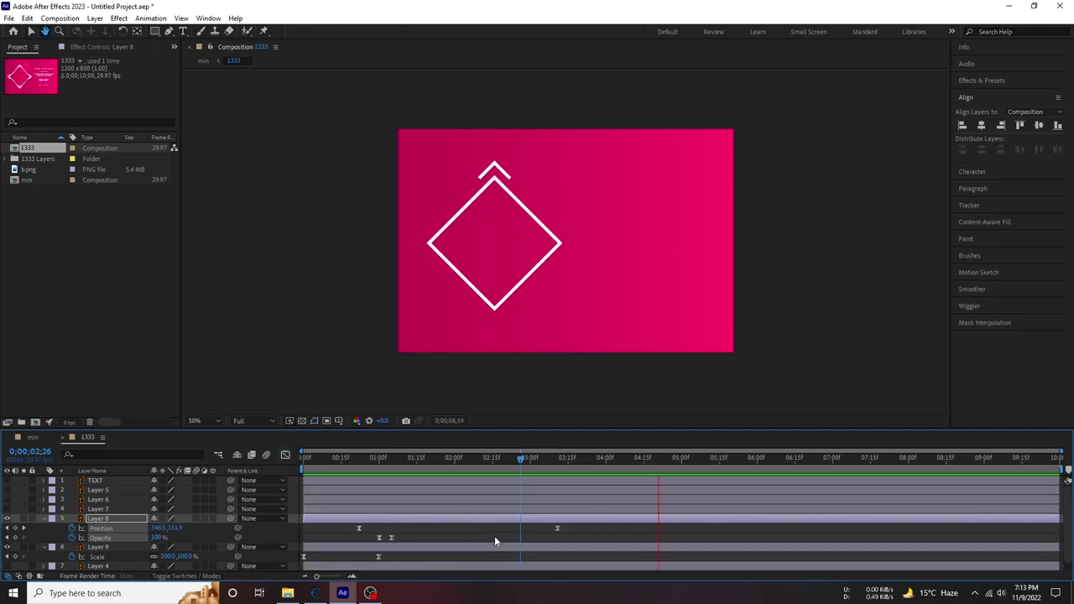
pyautogui.click(543, 526)
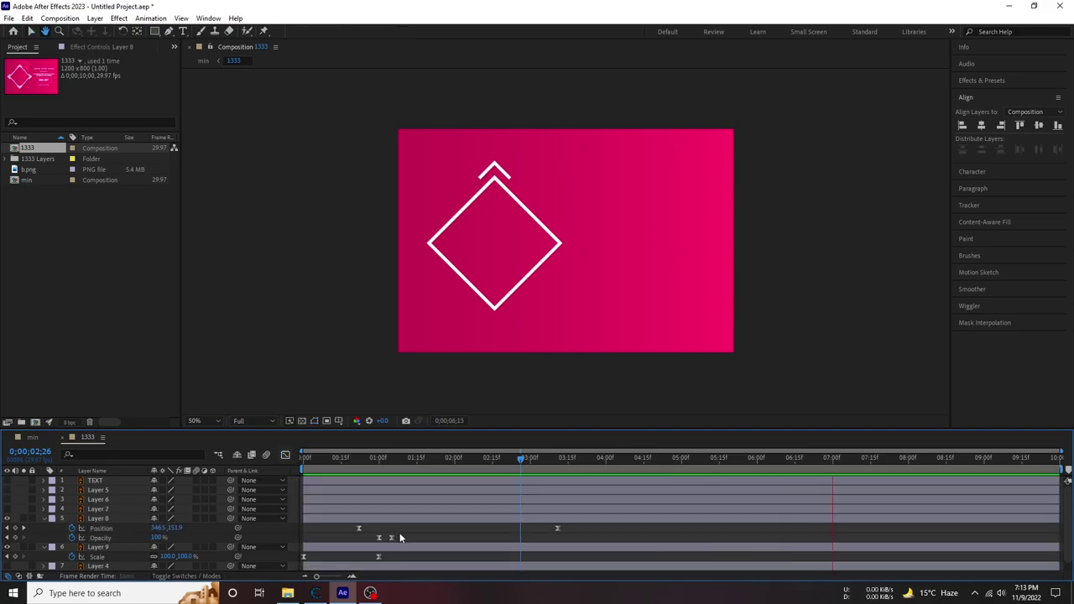
pyautogui.moveTo(348, 543); pyautogui.dragTo(562, 522)
pyautogui.click(529, 459)
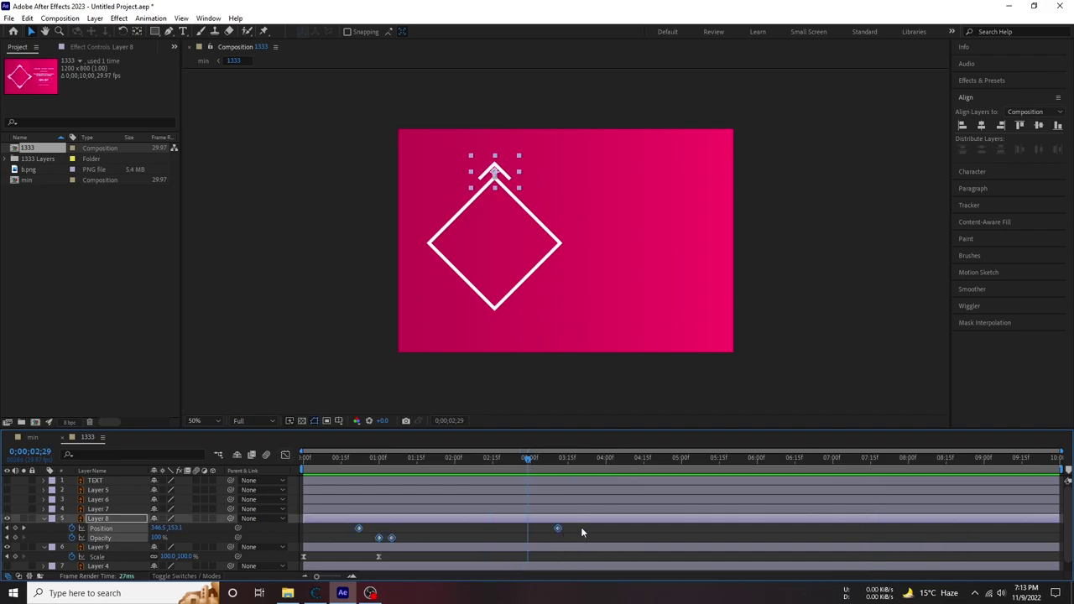
pyautogui.moveTo(585, 526); pyautogui.dragTo(337, 531)
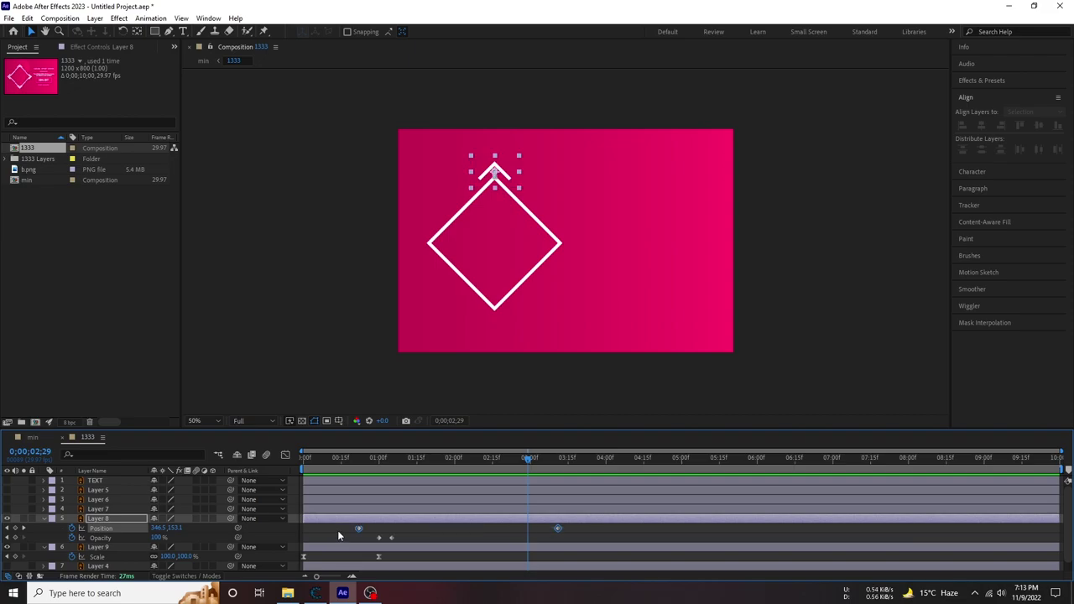
# Check the Position keyframes in the Graph Editor's value and speed graphs.
pyautogui.click(285, 455)
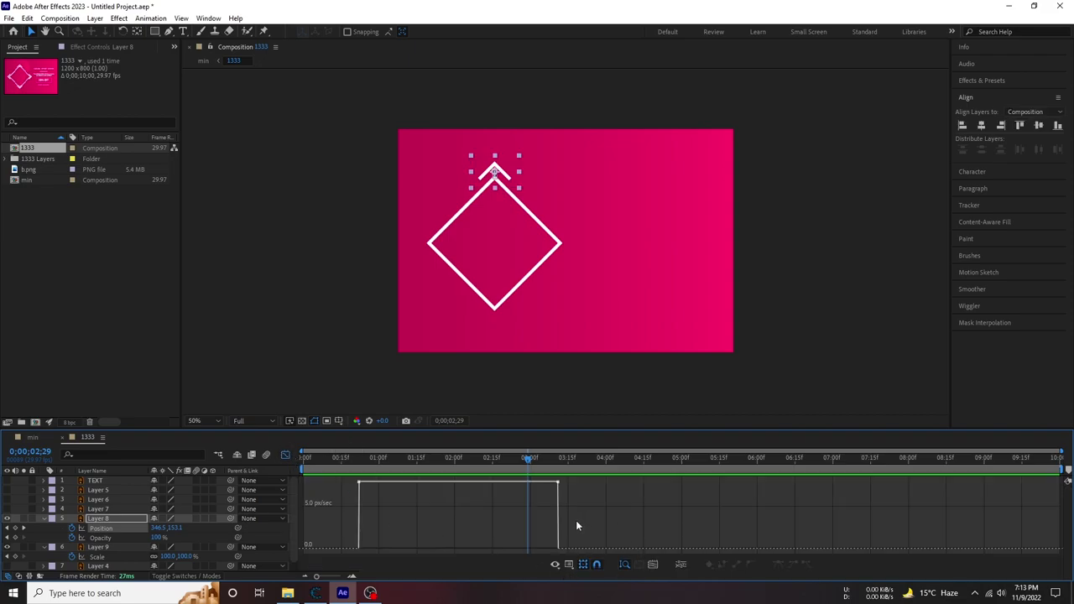
pyautogui.click(570, 563)
pyautogui.click(588, 443)
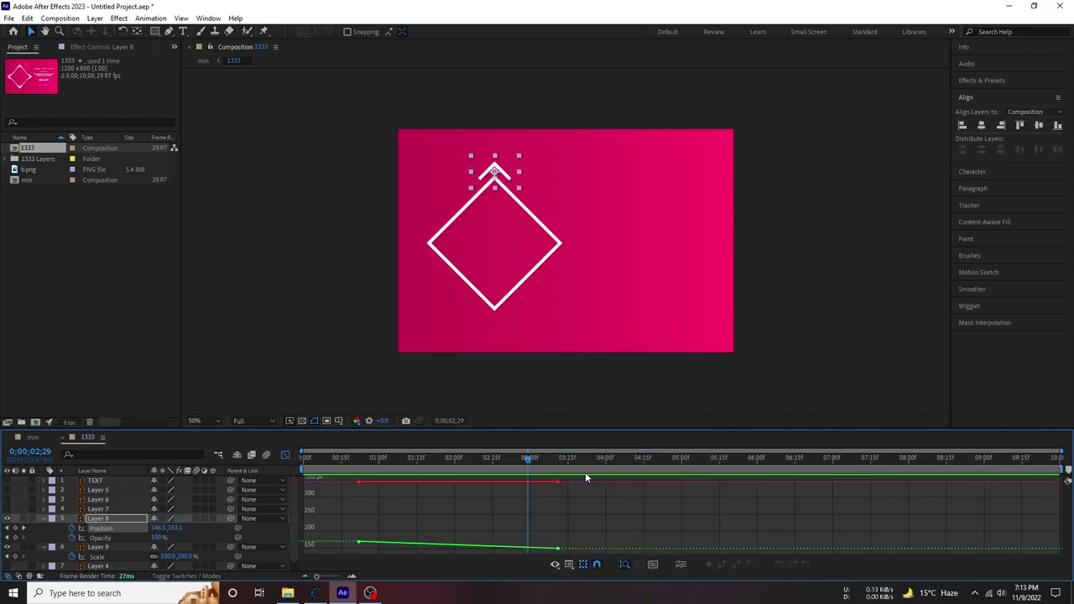
pyautogui.click(568, 564)
pyautogui.click(589, 455)
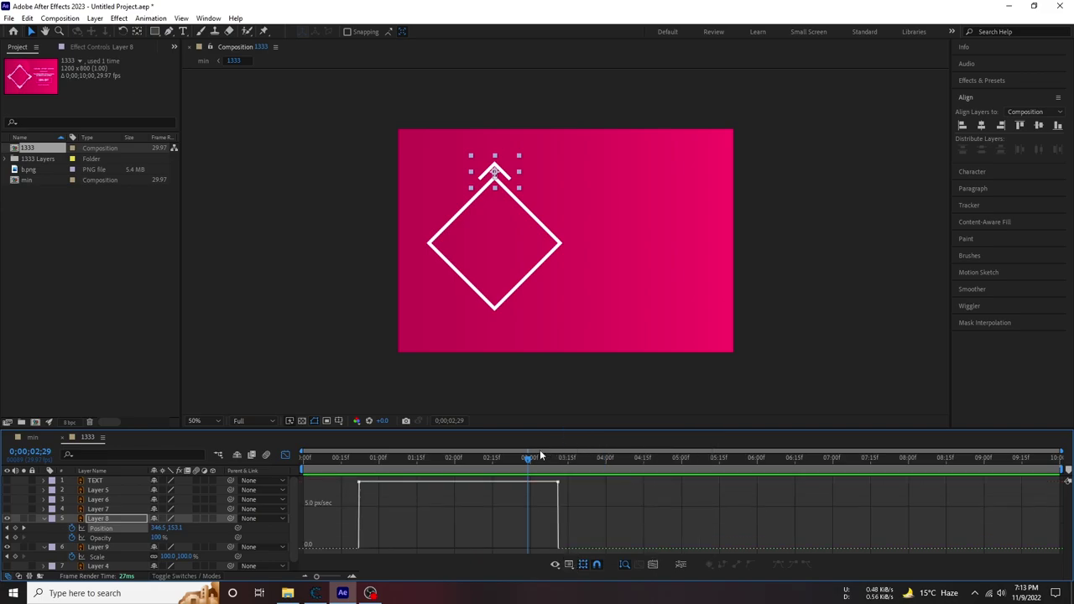
pyautogui.click(285, 454)
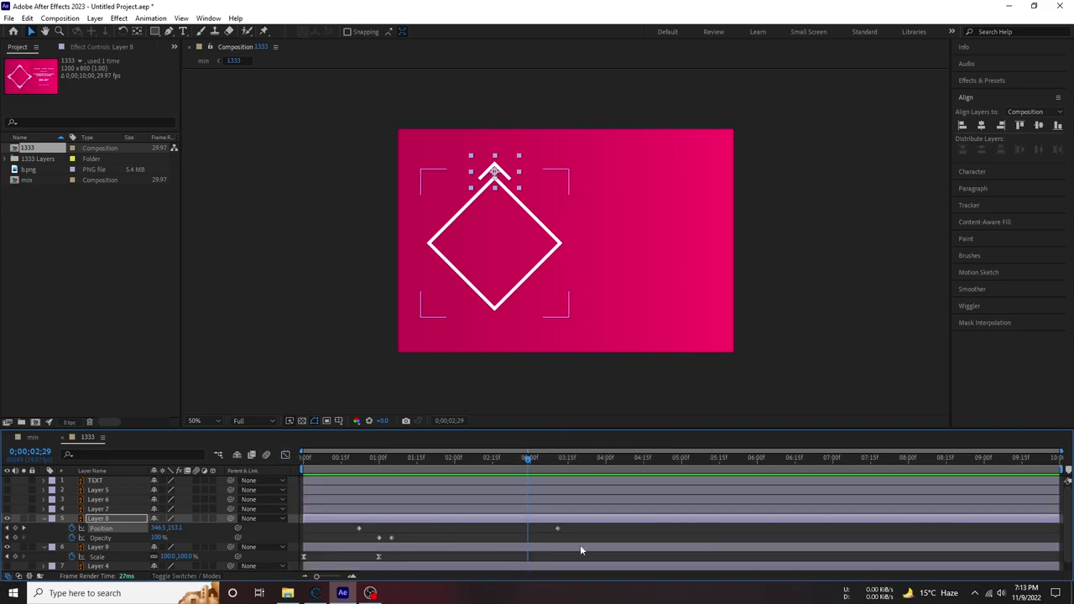
# Apply Easy Ease to the chevron's Position and Opacity keyframes.
pyautogui.moveTo(581, 533); pyautogui.dragTo(346, 522)
pyautogui.press('F9')
pyautogui.moveTo(419, 530); pyautogui.dragTo(360, 544)
pyautogui.press('F9')
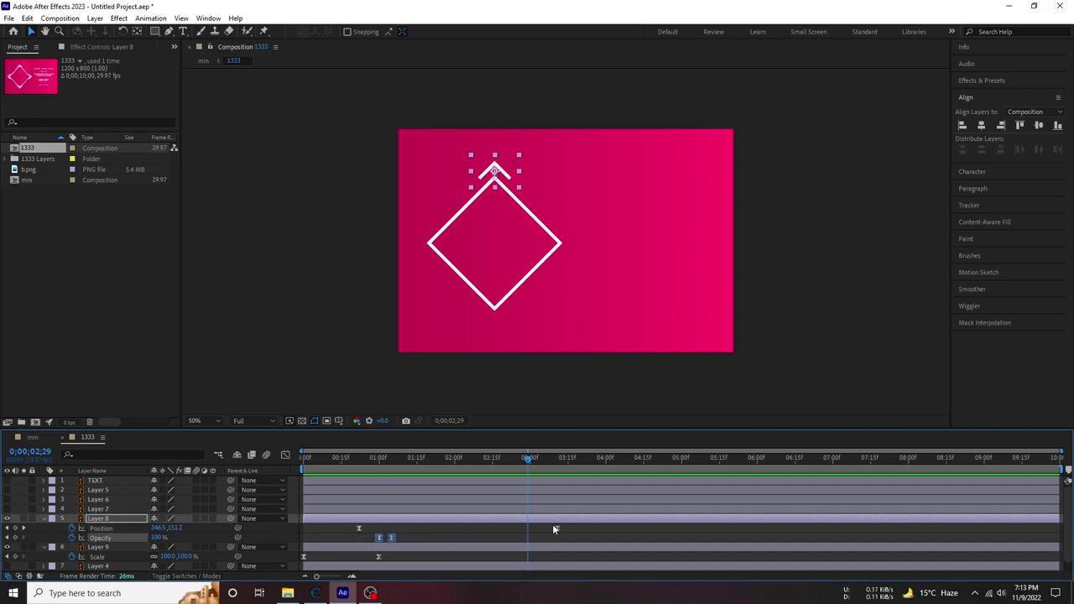
pyautogui.moveTo(591, 541); pyautogui.dragTo(342, 524)
# Lengthen the first keyframe's outgoing influence and stretch the last keyframe's incoming influence to 100%.
pyautogui.click(285, 453)
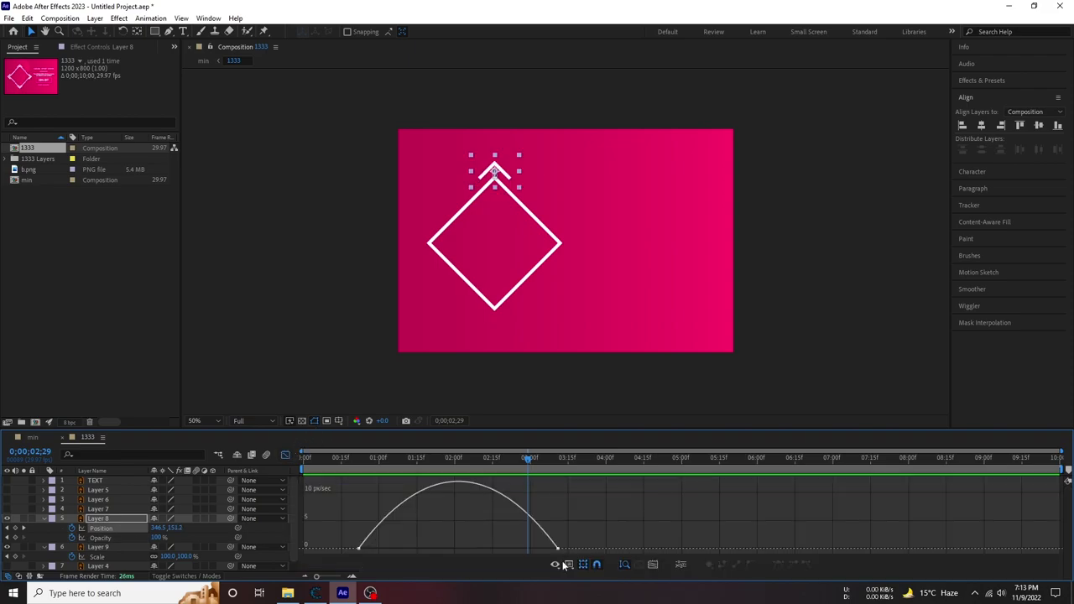
pyautogui.moveTo(390, 549); pyautogui.dragTo(457, 549)
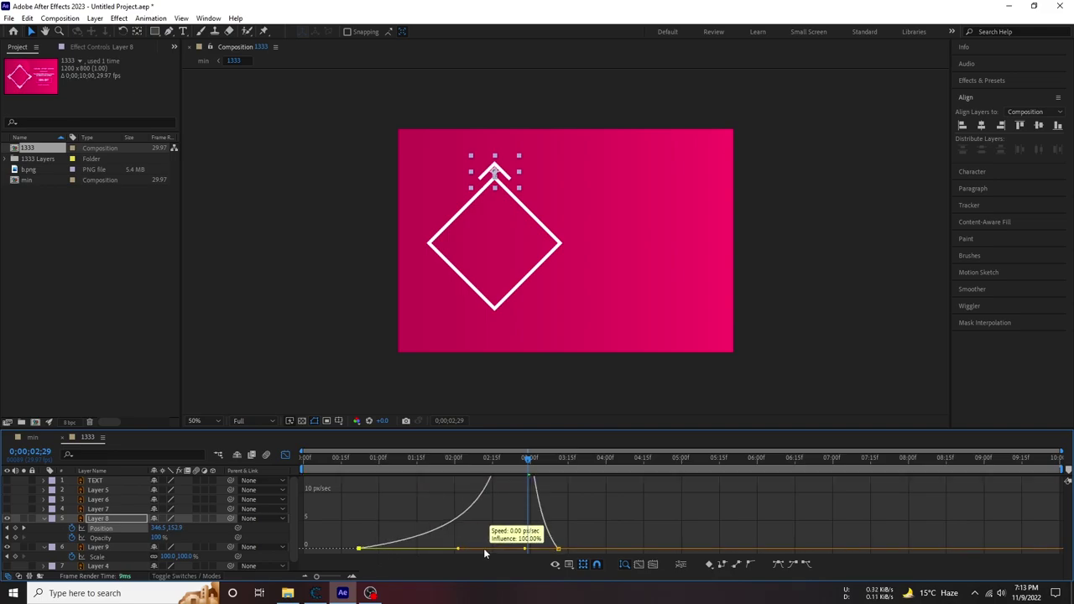
pyautogui.click(348, 457)
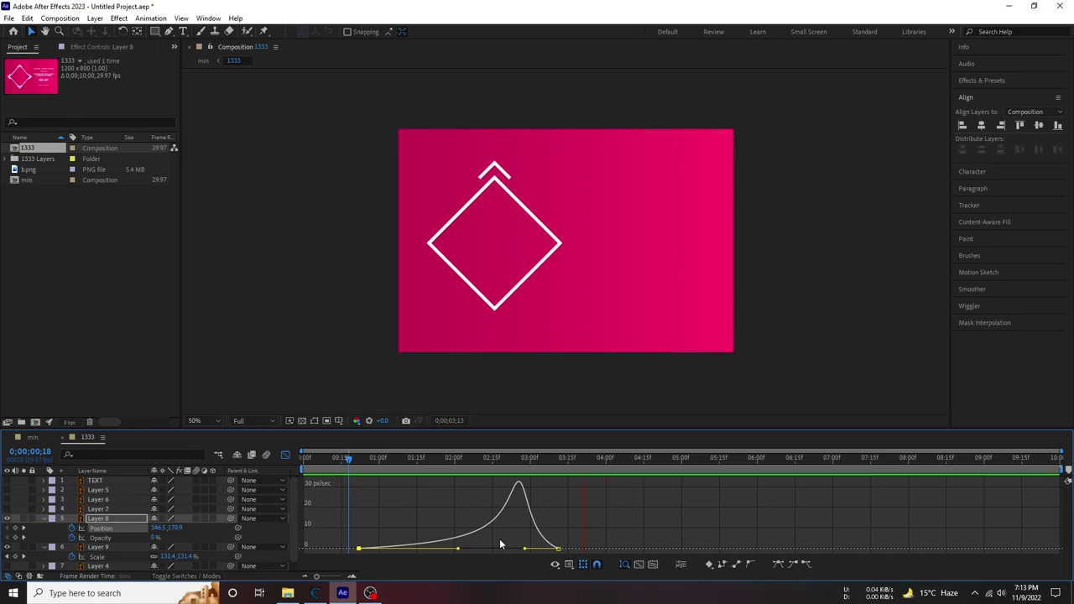
pyautogui.press('space')
pyautogui.click(501, 459)
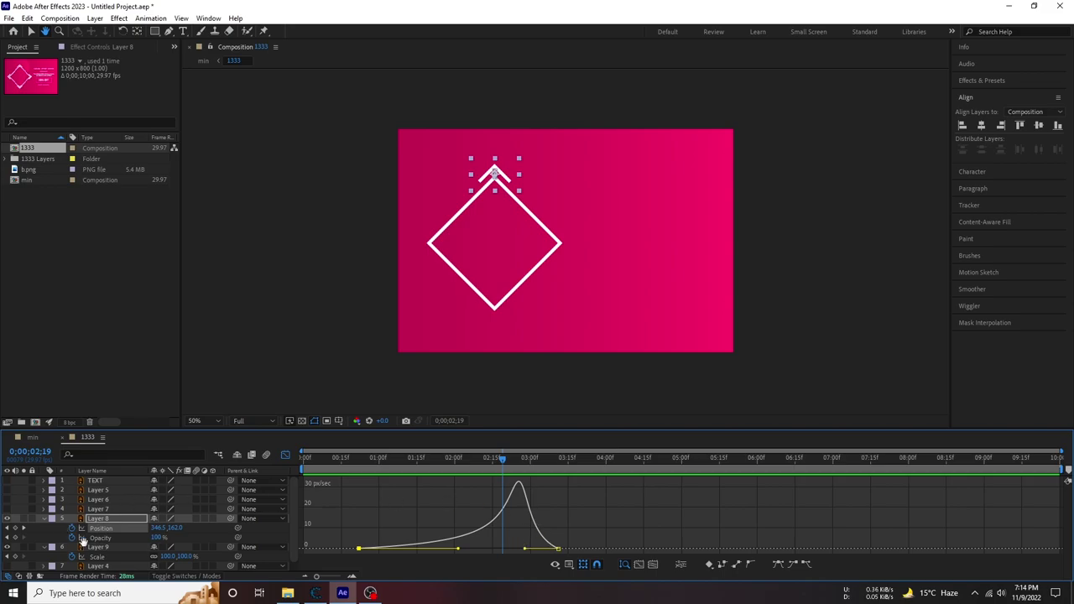
pyautogui.press('v')
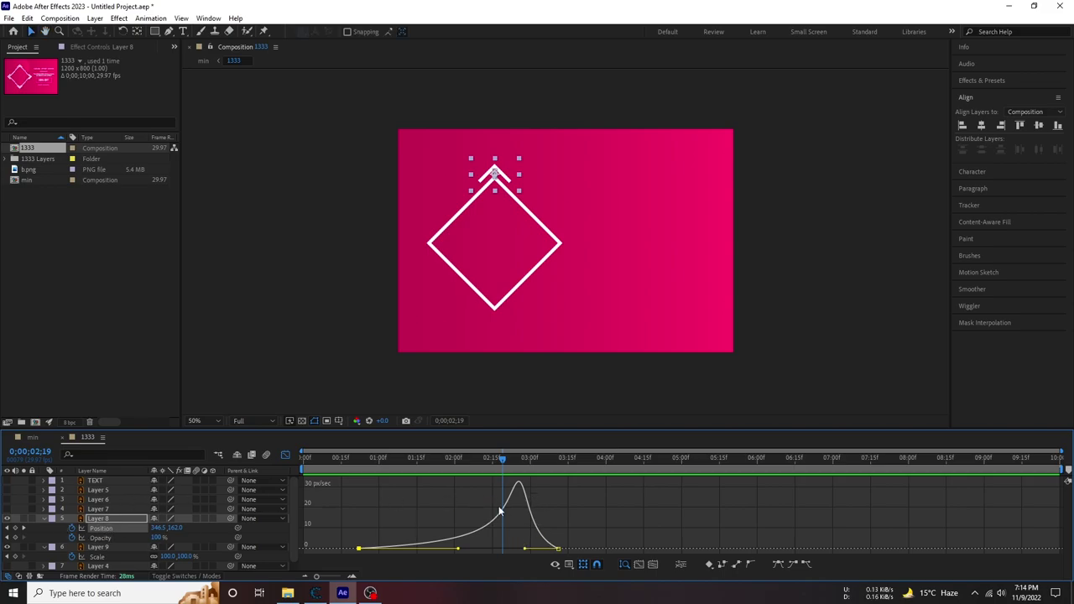
pyautogui.moveTo(524, 548); pyautogui.dragTo(367, 547)
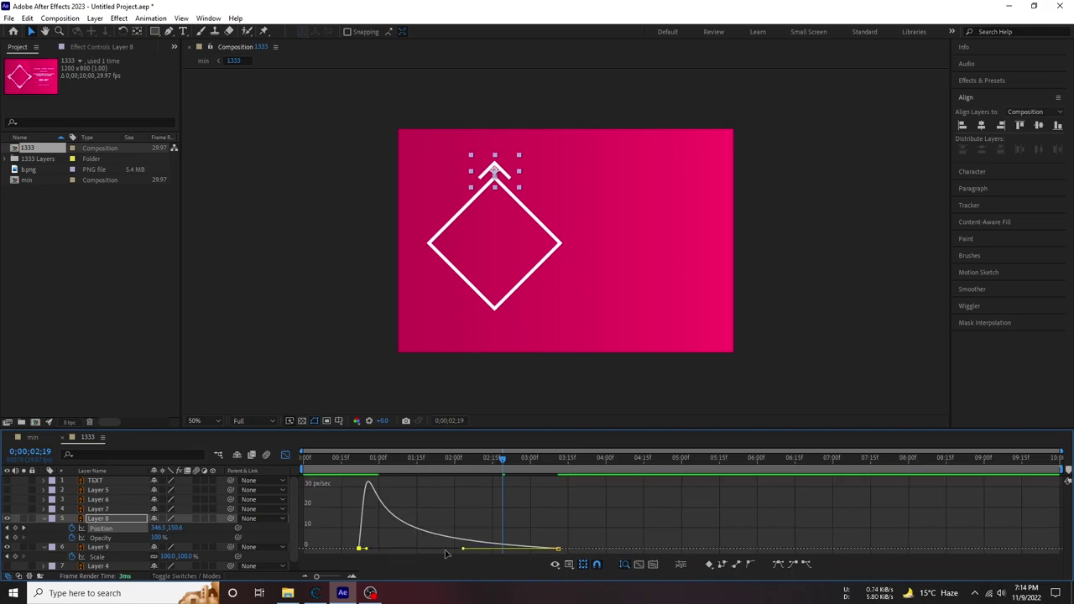
pyautogui.moveTo(464, 550); pyautogui.dragTo(425, 554)
pyautogui.press('space')
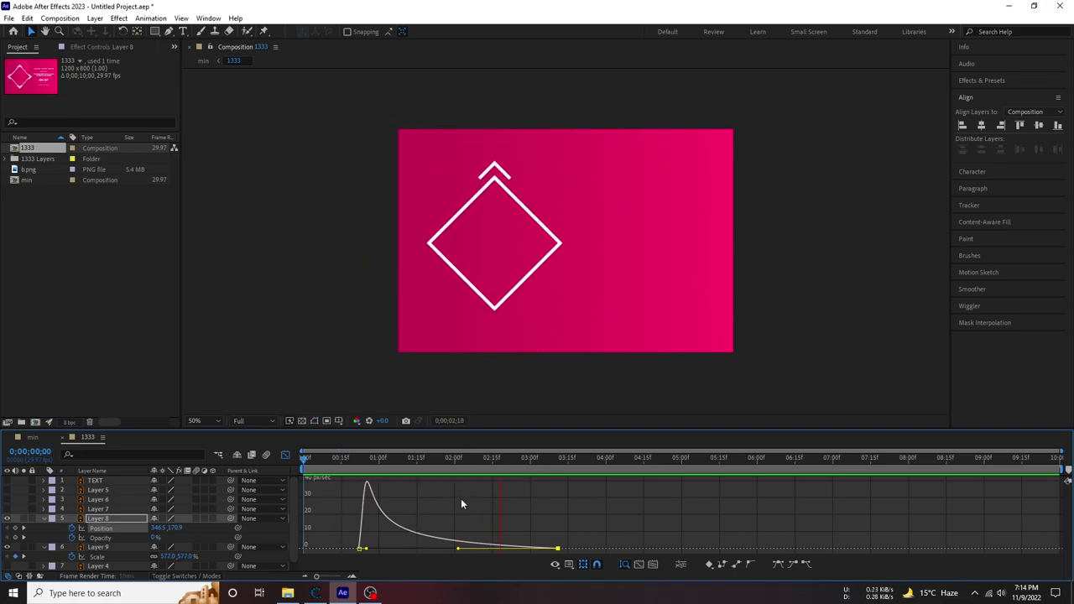
pyautogui.click(433, 468)
# Preview the chevron's eased animation from the first frame.
pyautogui.click(285, 453)
pyautogui.click(304, 459)
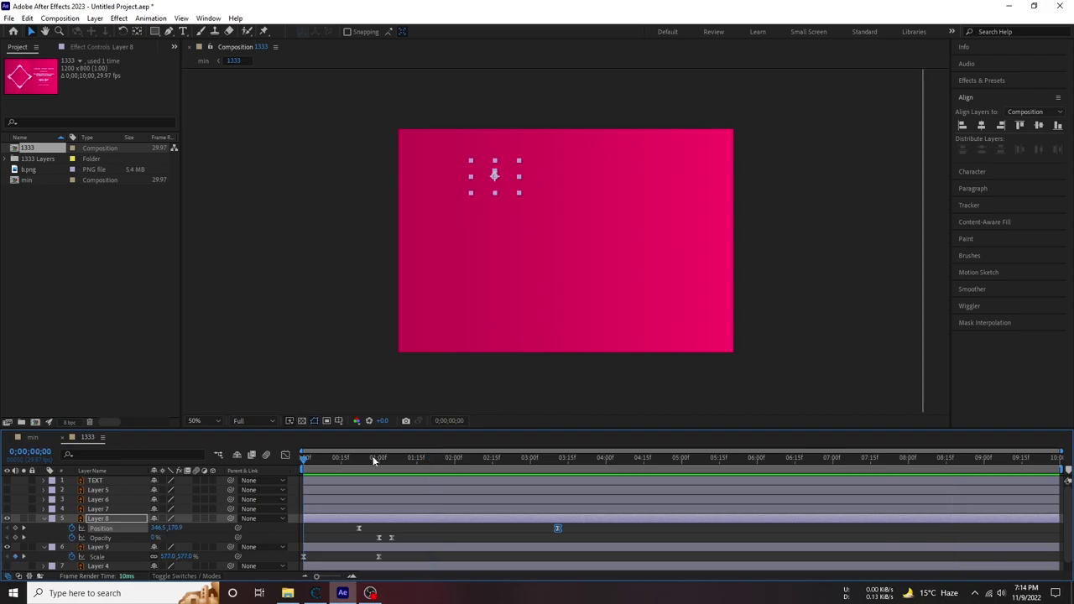
pyautogui.press('space')
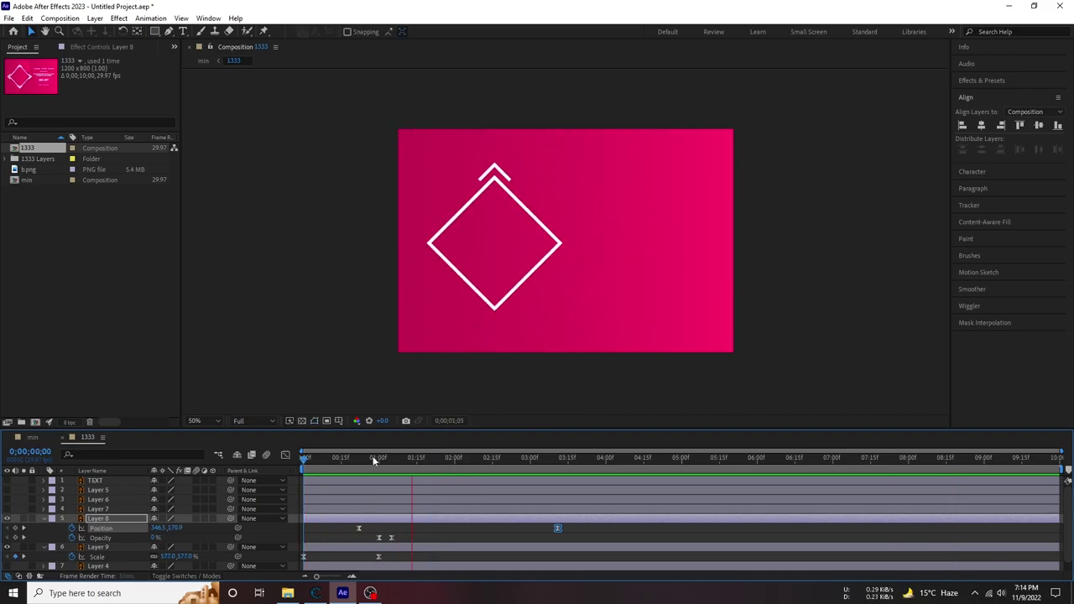
pyautogui.click(384, 476)
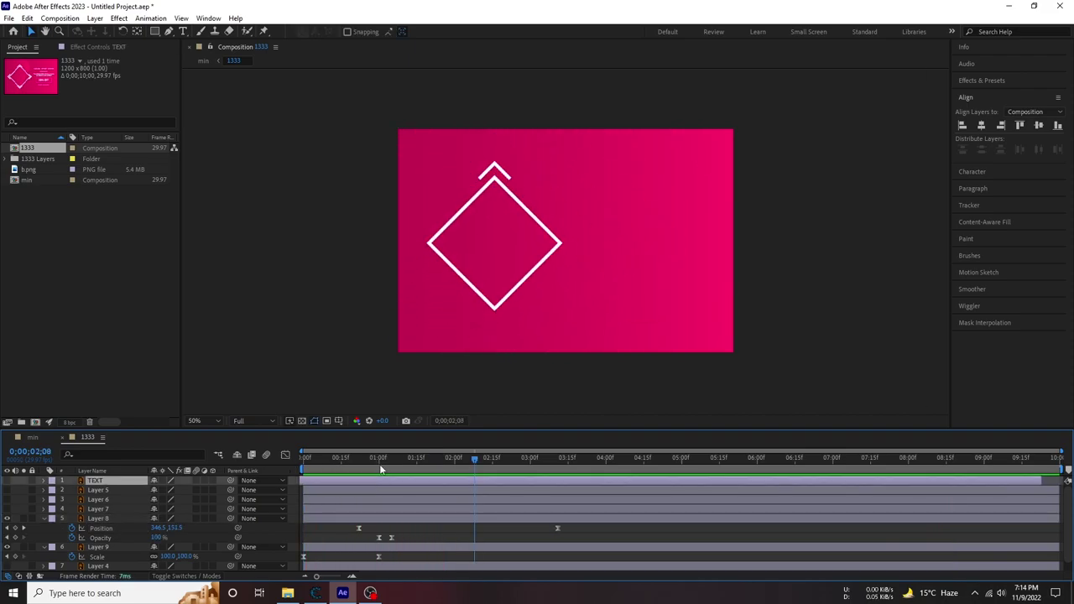
pyautogui.moveTo(380, 460); pyautogui.dragTo(388, 461)
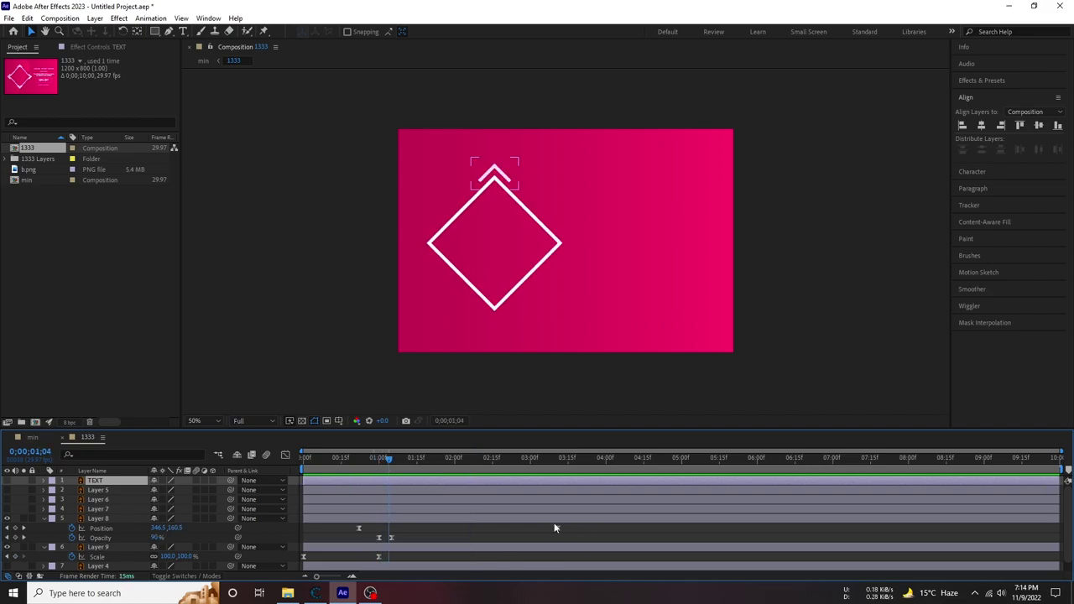
# Shift the chevron's Position keyframes slightly later and preview the retimed animation.
pyautogui.moveTo(605, 526); pyautogui.dragTo(394, 533)
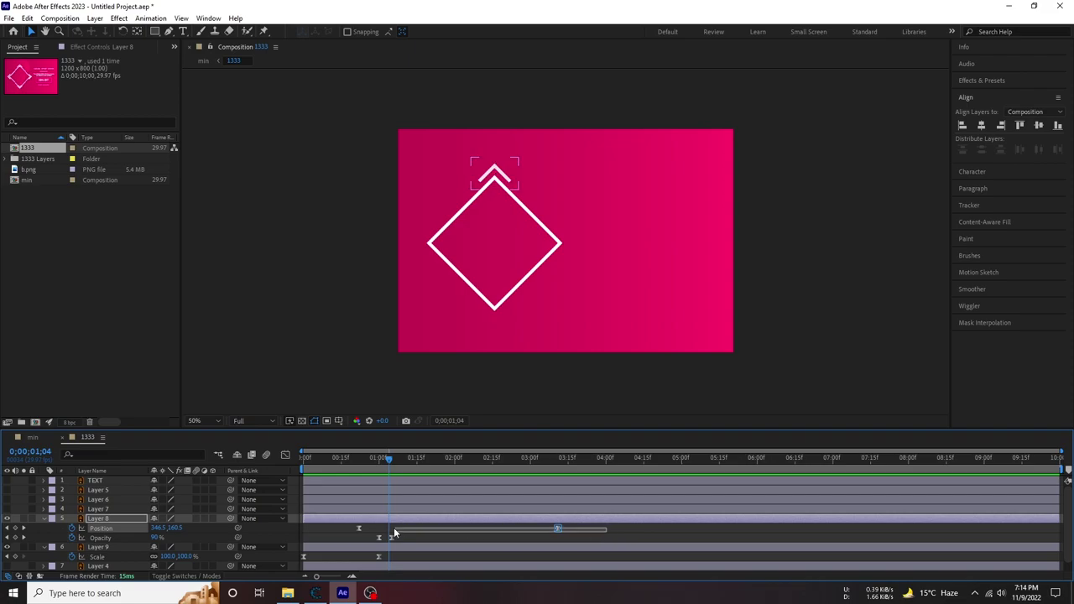
pyautogui.moveTo(358, 528); pyautogui.dragTo(378, 533)
pyautogui.moveTo(373, 458); pyautogui.dragTo(357, 458)
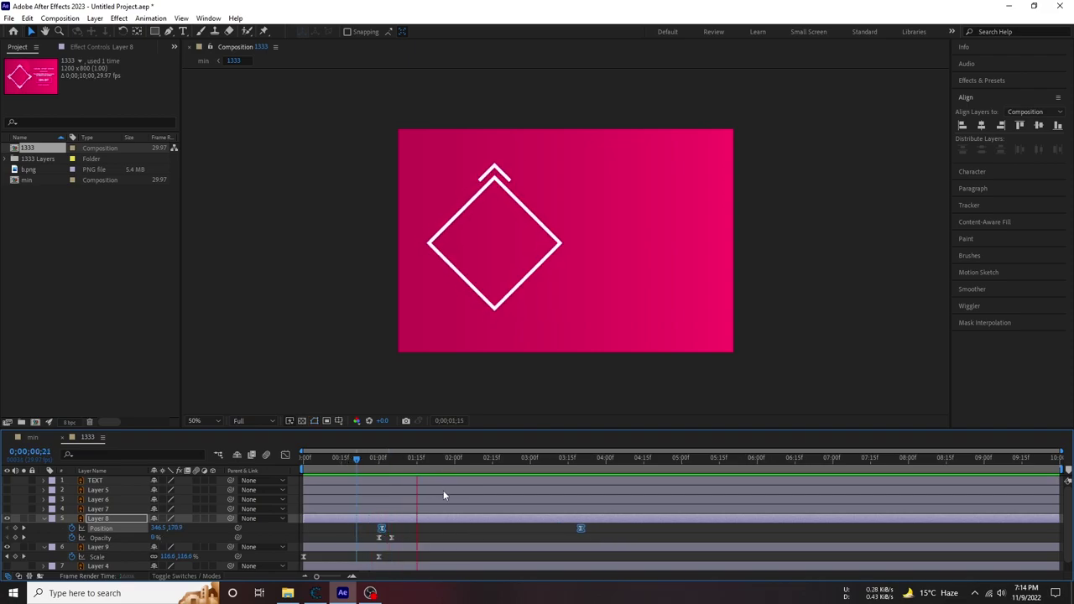
pyautogui.click(373, 458)
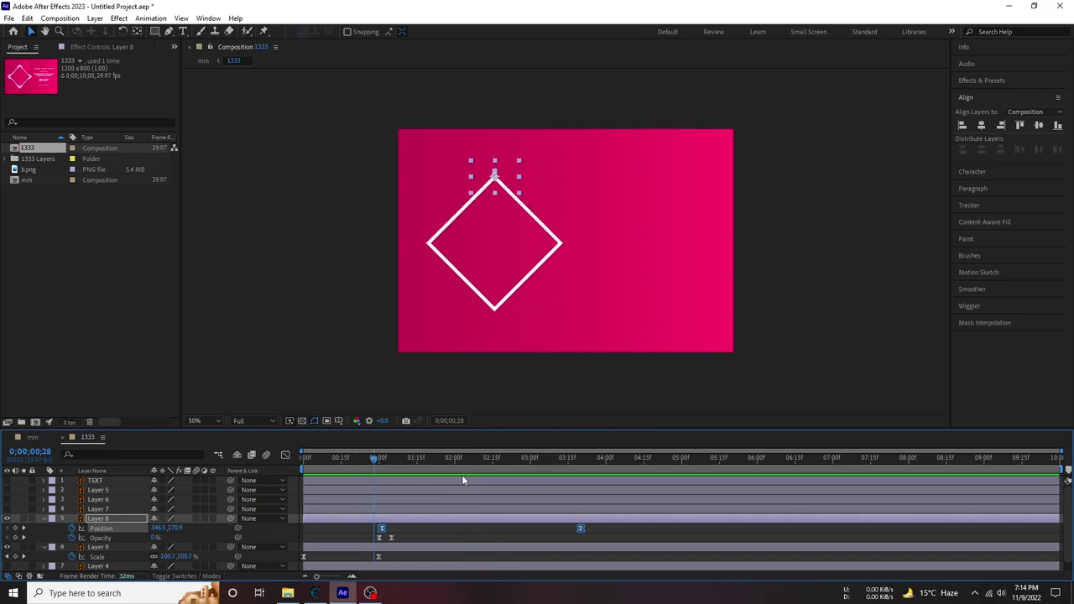
pyautogui.press('space')
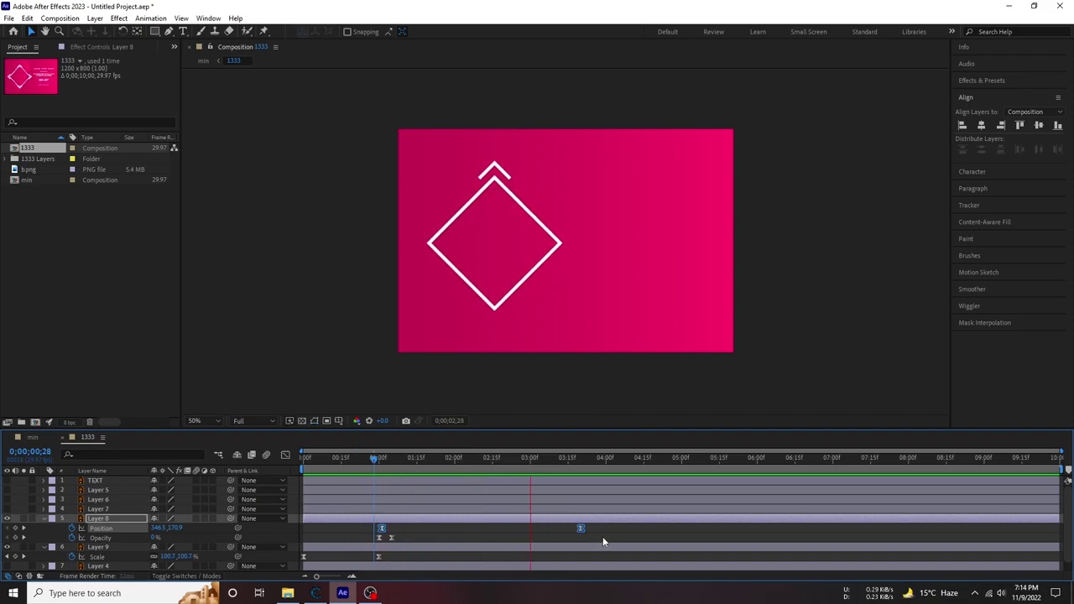
pyautogui.click(616, 527)
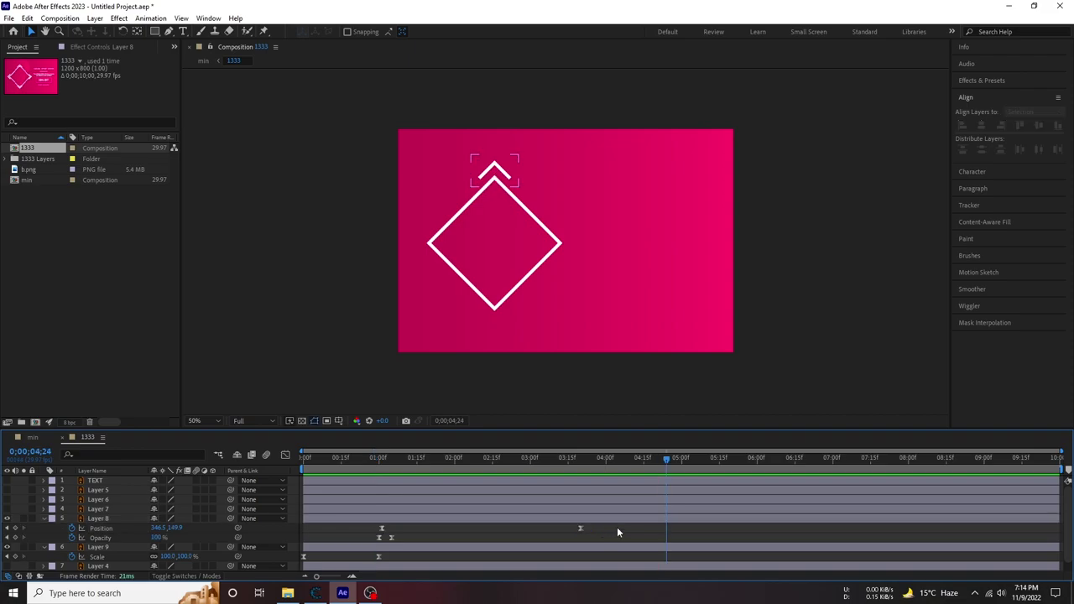
# Collapse Layer 8's keyframed properties and select Layer 7.
pyautogui.moveTo(611, 523); pyautogui.dragTo(361, 541)
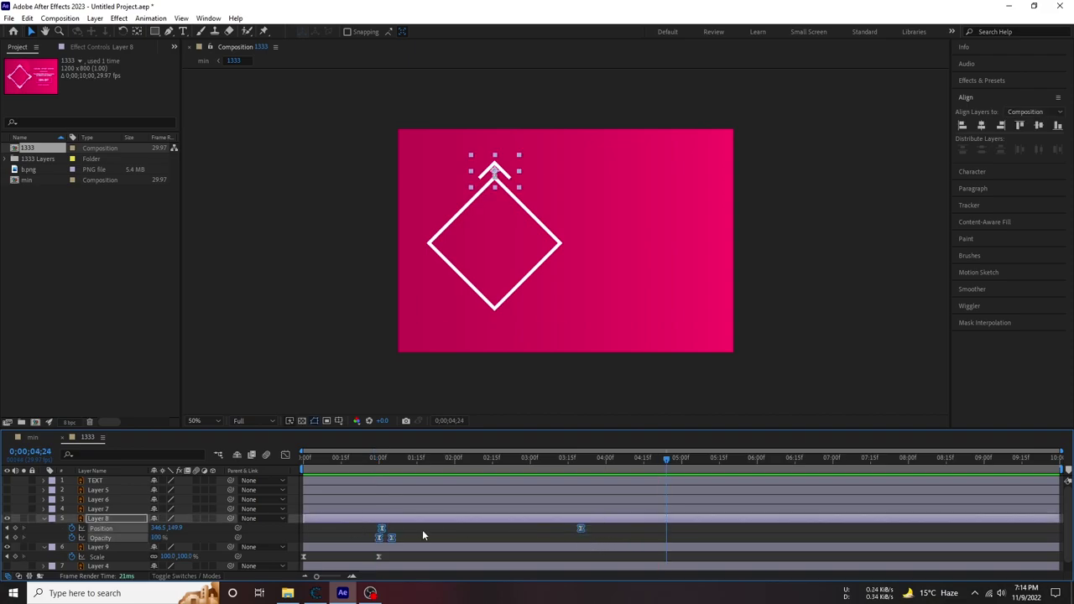
pyautogui.click(44, 520)
pyautogui.click(109, 509)
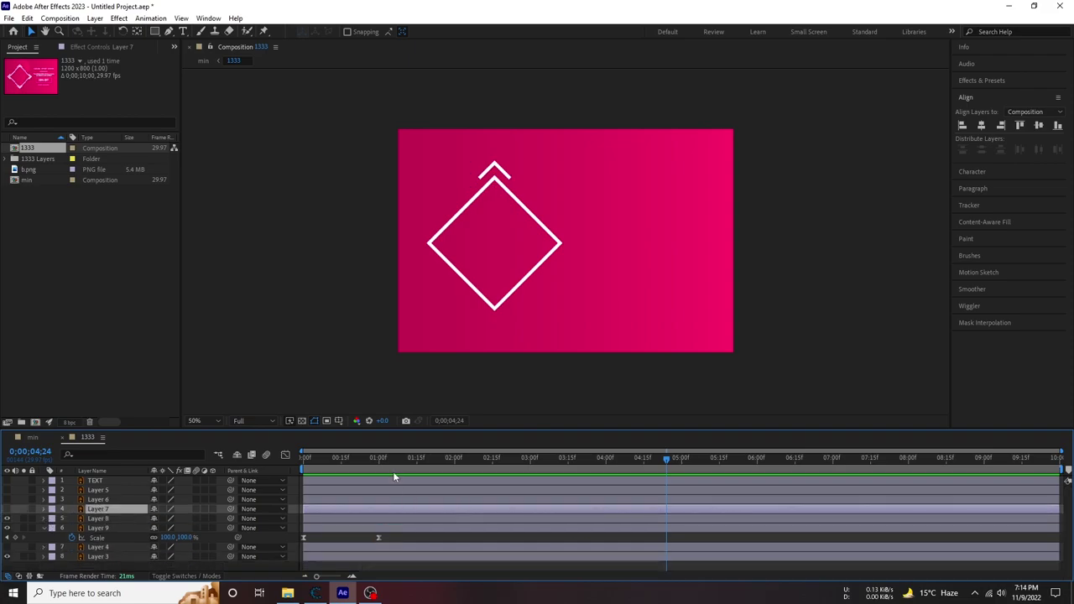
# Reveal Layer 8's animated properties and select its Position and Opacity keyframes.
pyautogui.click(373, 530)
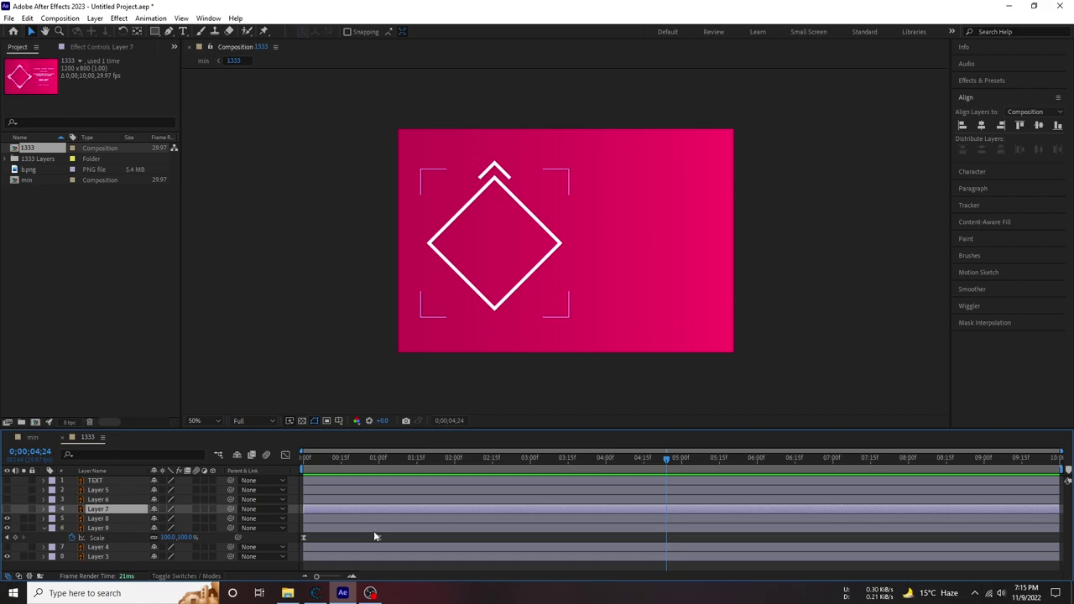
pyautogui.press('s')
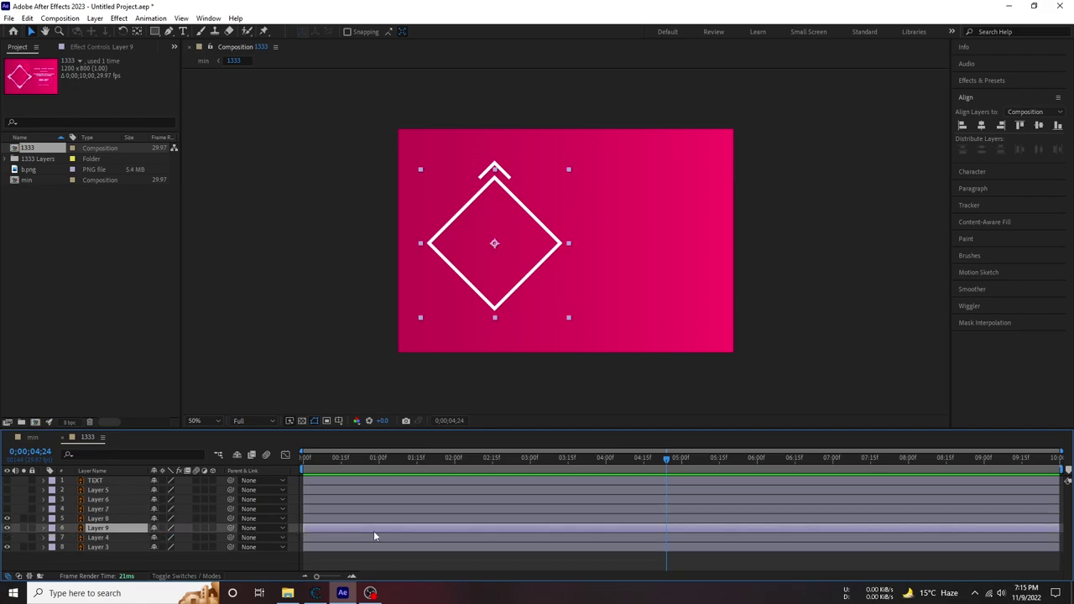
pyautogui.press('s')
pyautogui.click(373, 520)
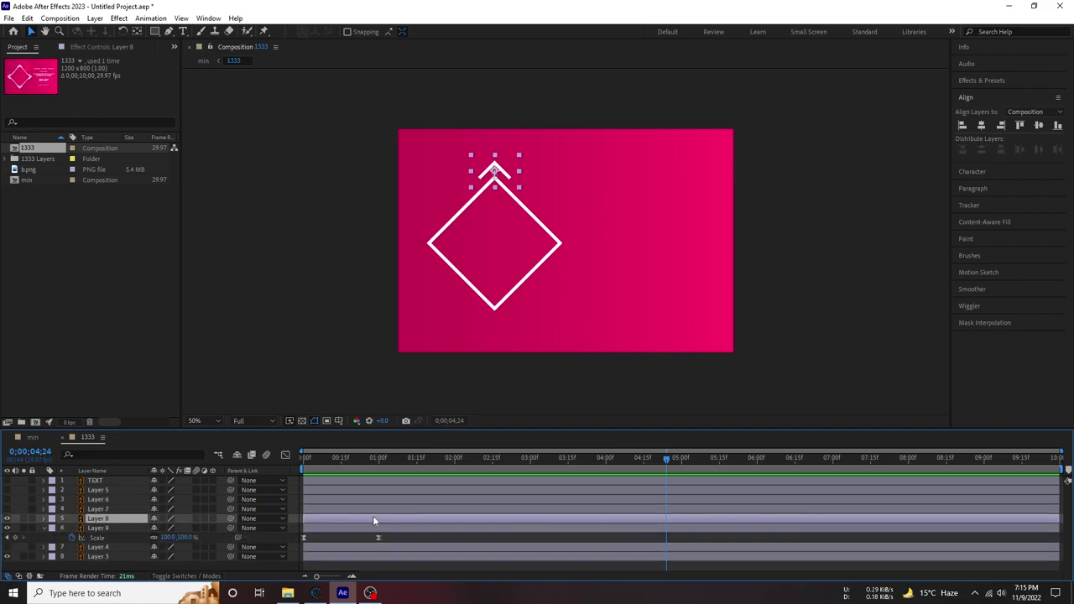
pyautogui.press('u')
pyautogui.click(368, 468)
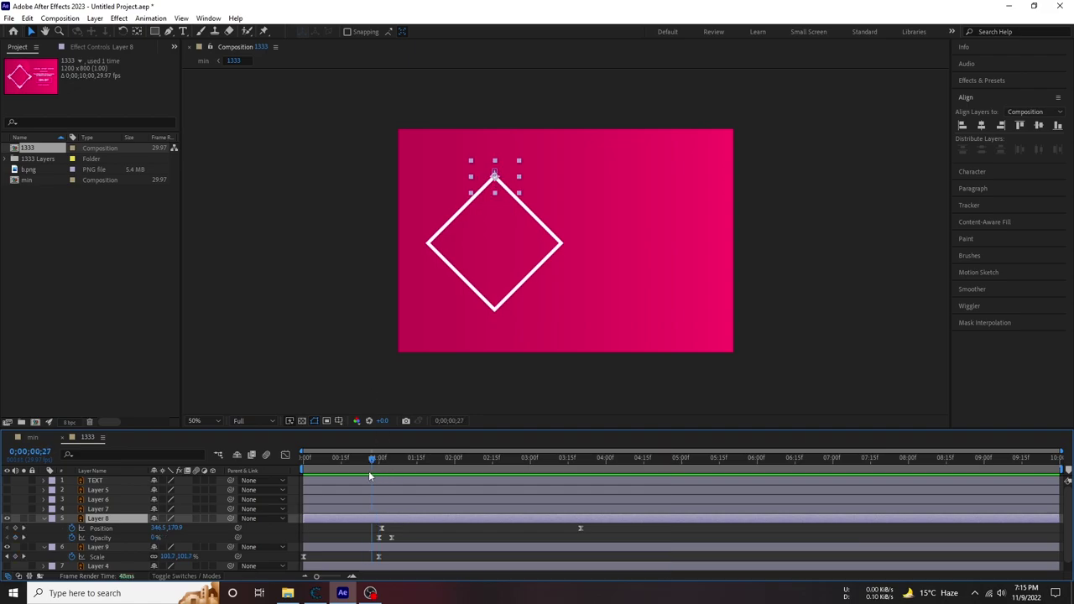
pyautogui.click(380, 530)
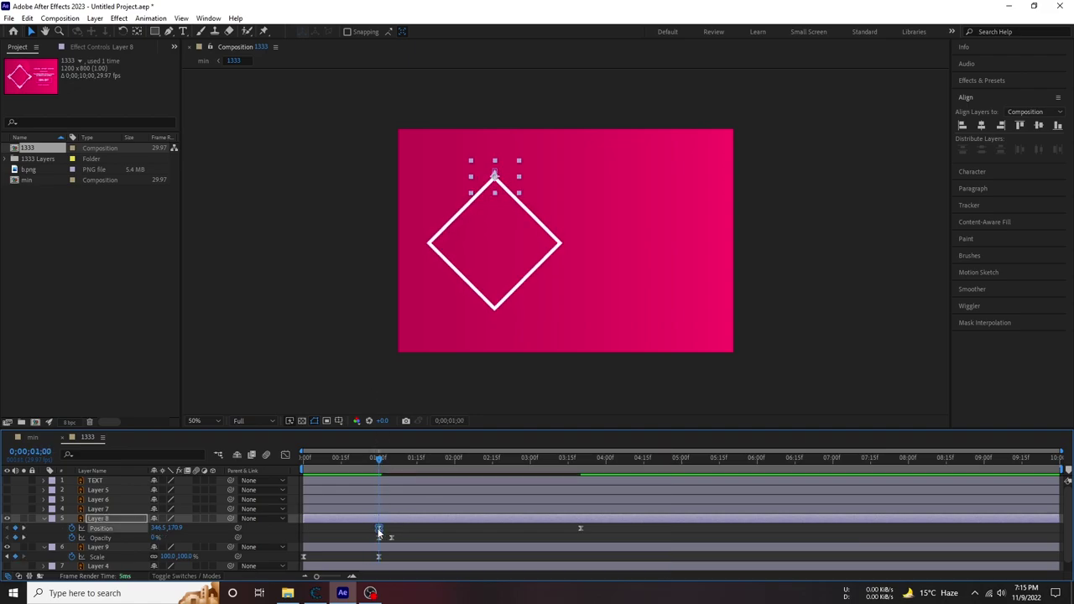
pyautogui.moveTo(611, 531)
pyautogui.mouseDown()
pyautogui.moveTo(260, 551)
pyautogui.moveTo(279, 541)
pyautogui.mouseUp()
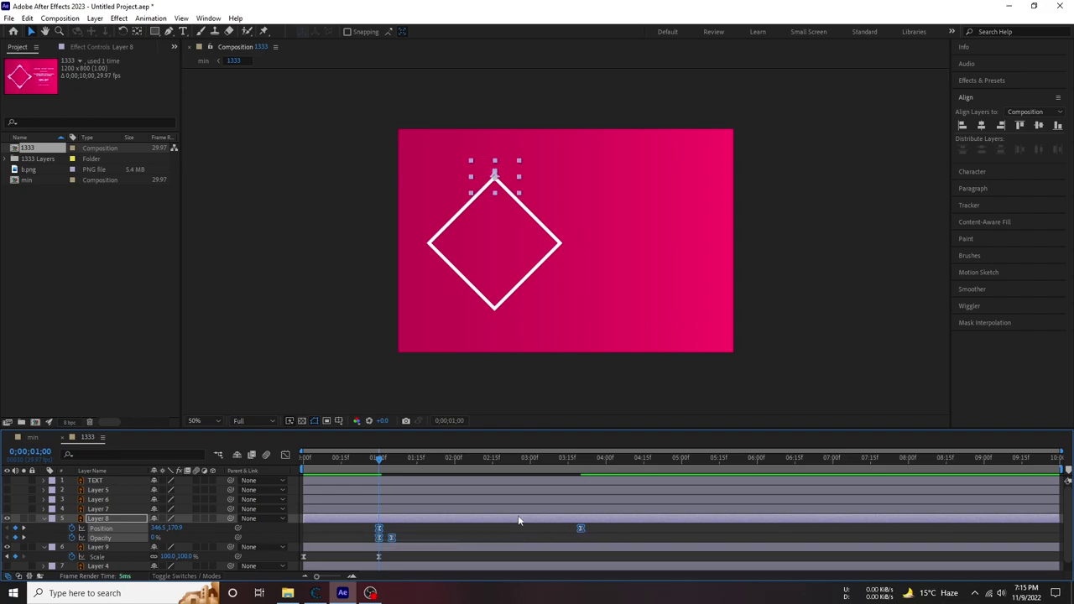
pyautogui.click(44, 517)
pyautogui.click(44, 517)
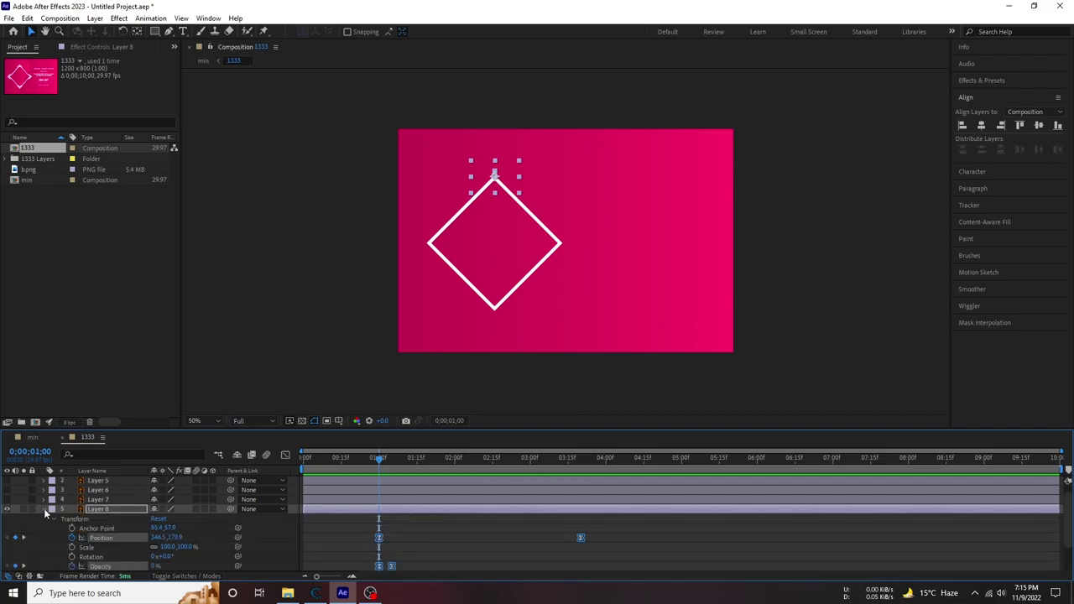
pyautogui.click(44, 509)
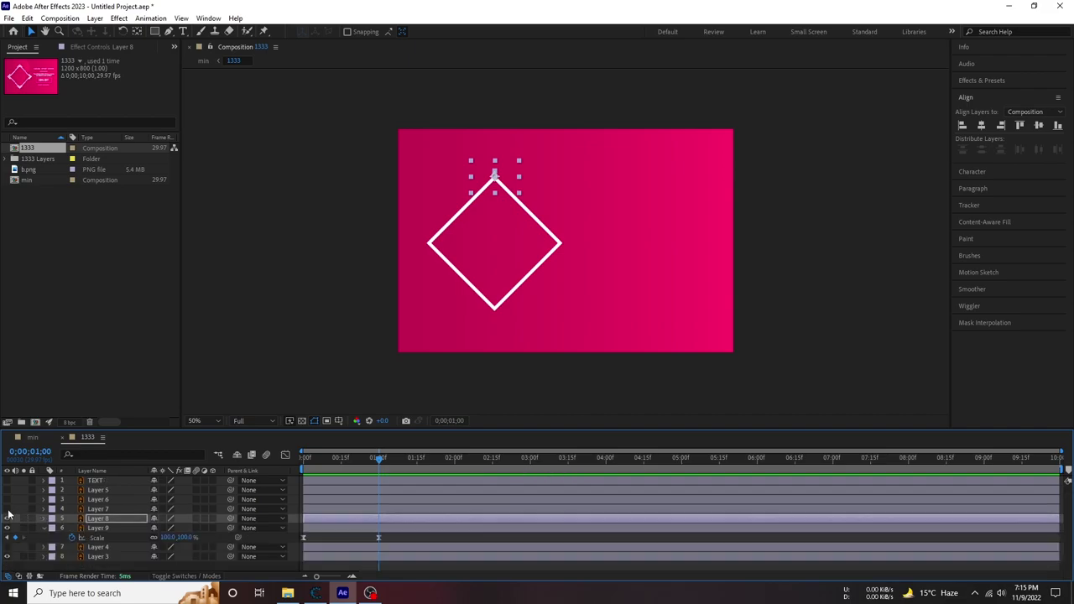
# Make the right-hand chevron (Layer 7) visible, apply Layer 8's keyframes to it, and preview.
pyautogui.click(7, 509)
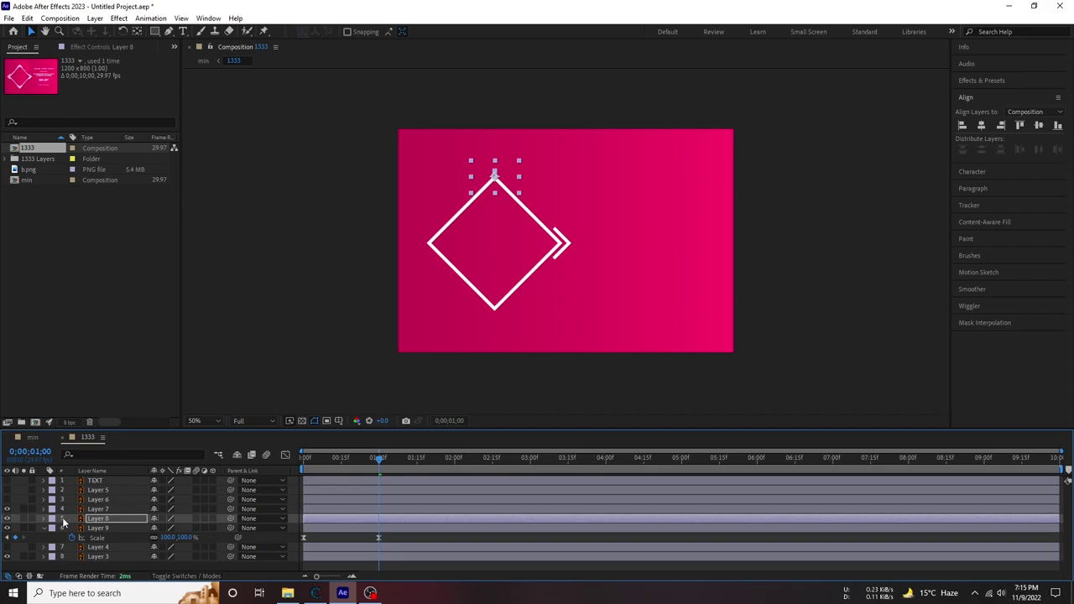
pyautogui.click(112, 520)
pyautogui.press('space')
pyautogui.click(361, 456)
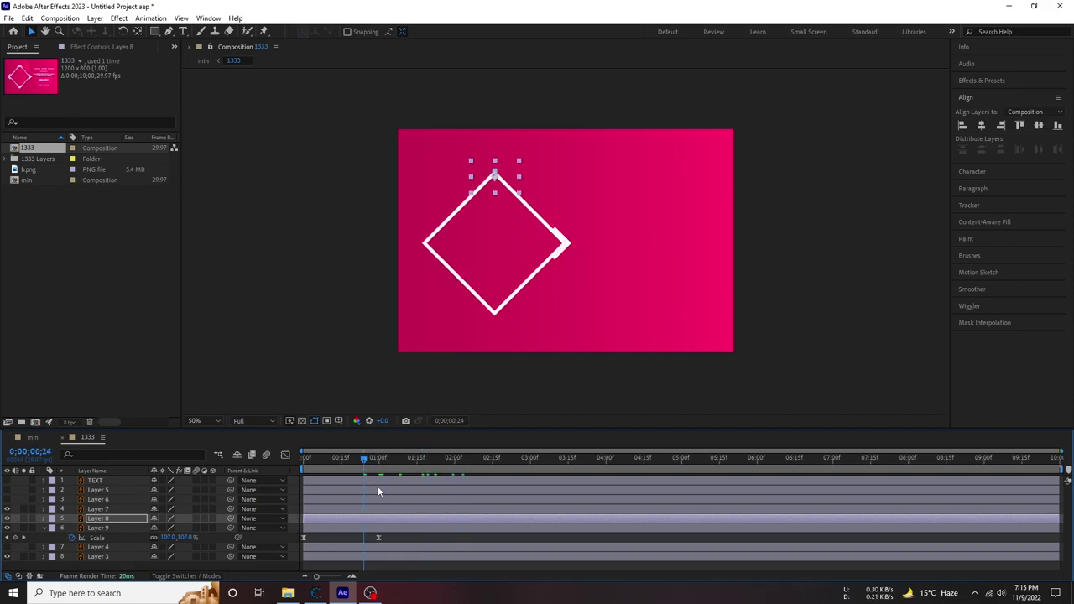
pyautogui.press('u')
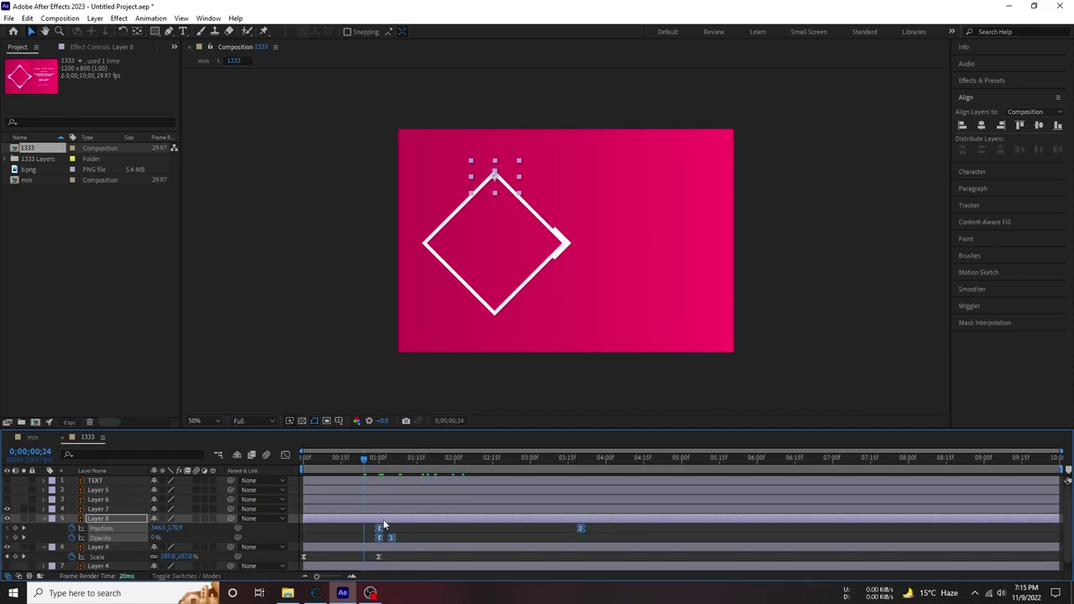
pyautogui.click(373, 511)
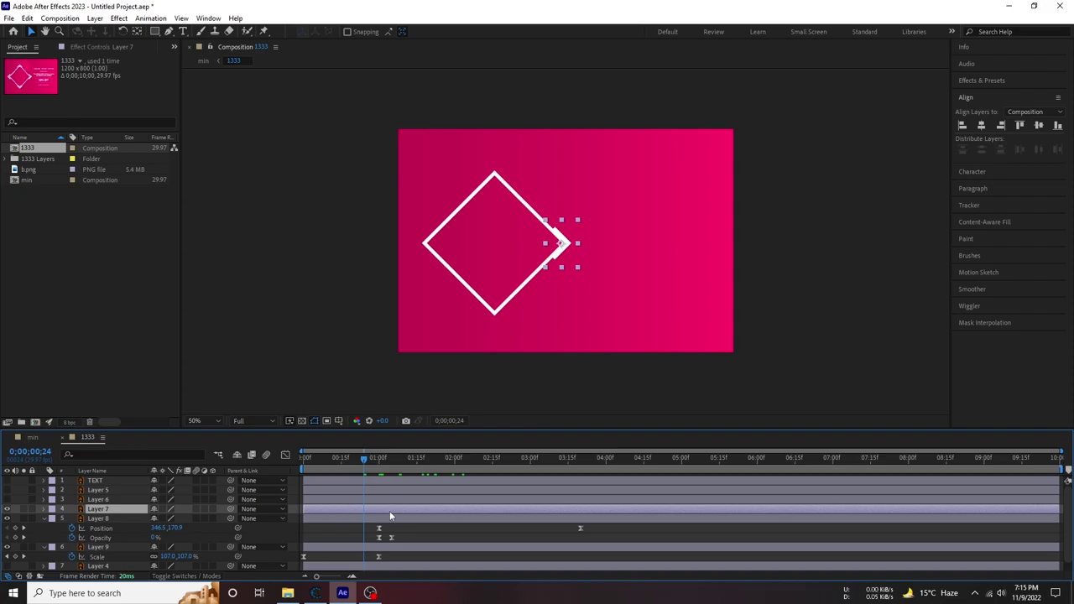
pyautogui.hotkey('ctrl', 'z')
pyautogui.moveTo(359, 459)
pyautogui.mouseDown()
pyautogui.moveTo(378, 466)
pyautogui.moveTo(364, 463)
pyautogui.mouseUp()
pyautogui.press('space')
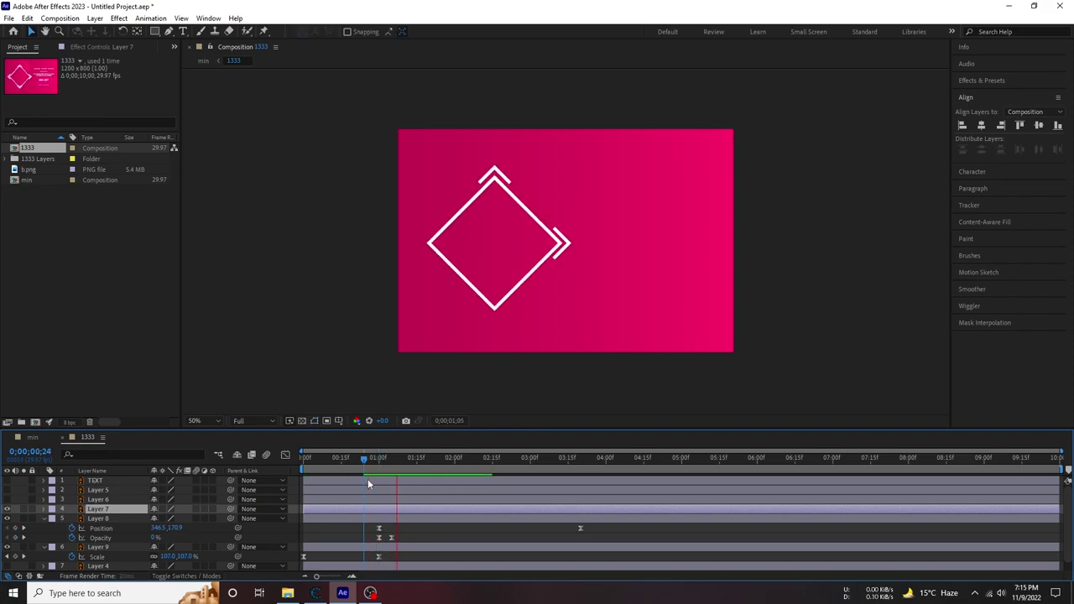
pyautogui.press('space')
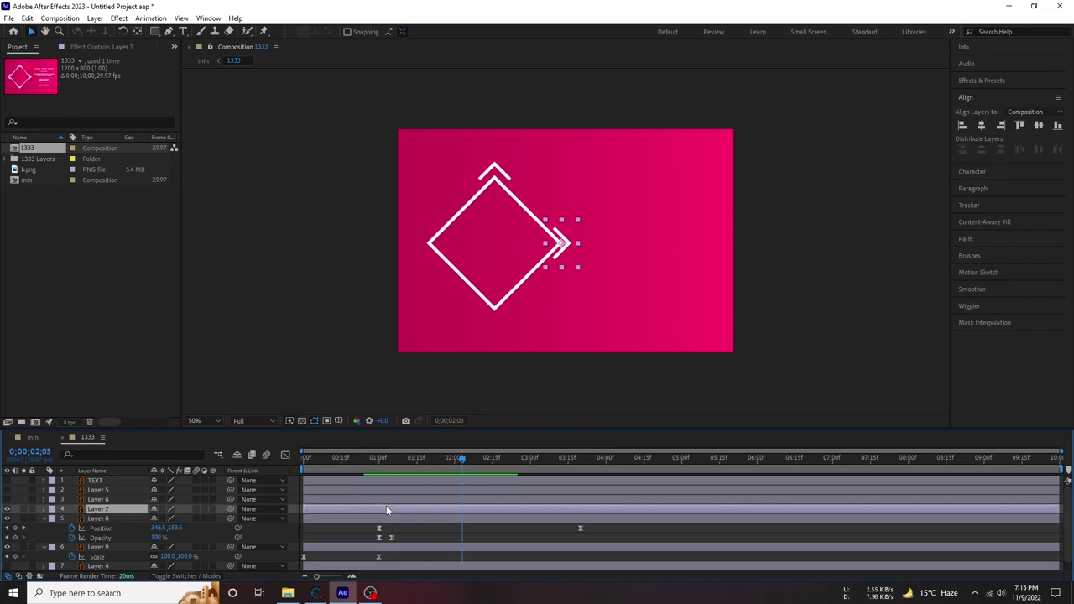
# Compare the right chevron against the top chevron around 1;00 and reveal Layer 7's Opacity.
pyautogui.click(44, 518)
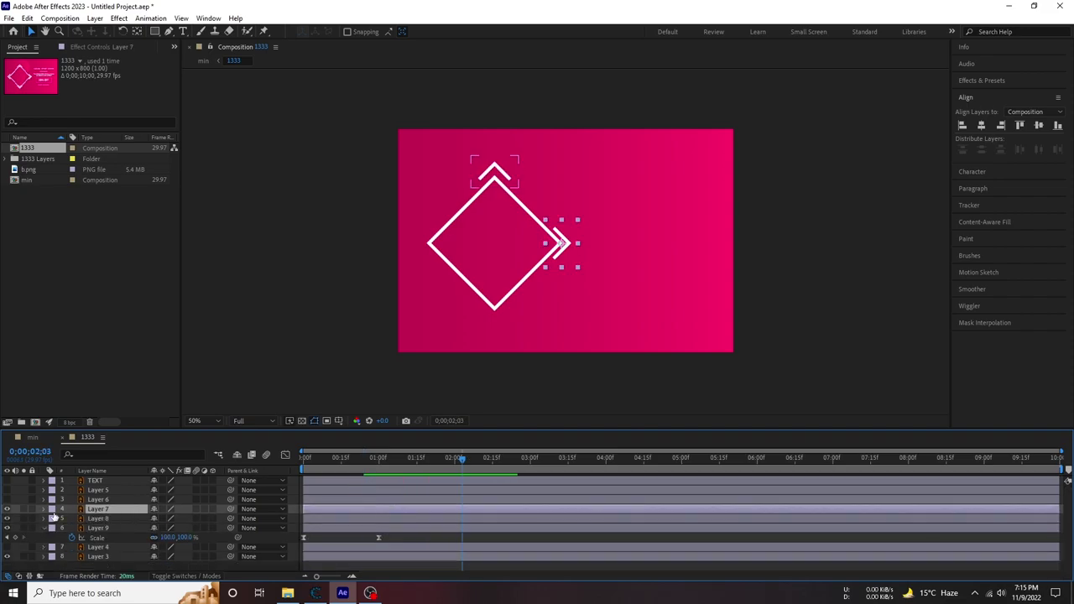
pyautogui.click(7, 509)
pyautogui.click(7, 510)
pyautogui.moveTo(413, 460); pyautogui.dragTo(387, 466)
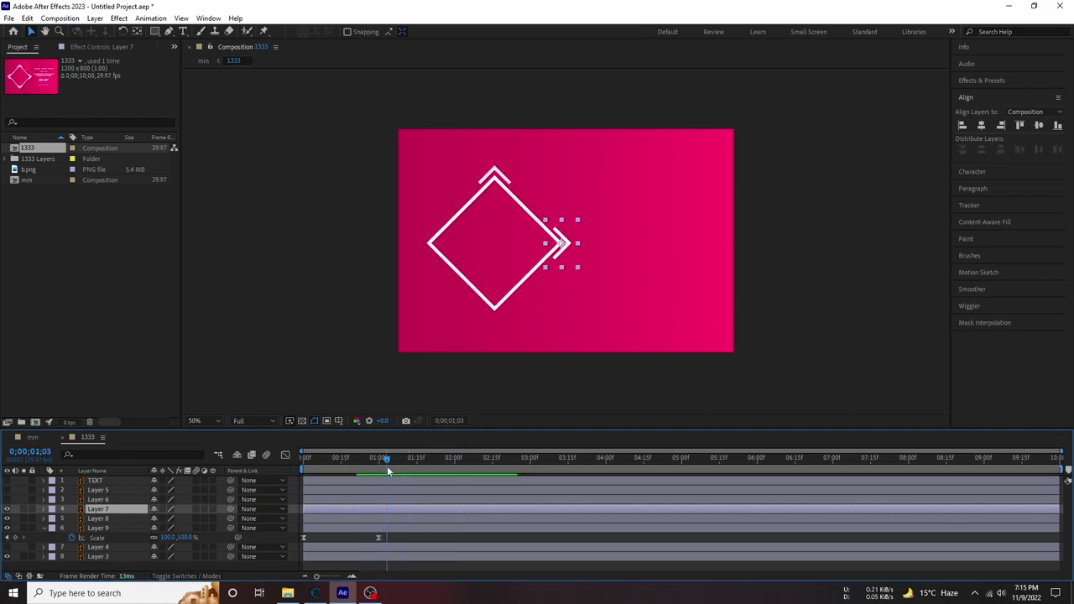
pyautogui.click(392, 518)
pyautogui.press('u')
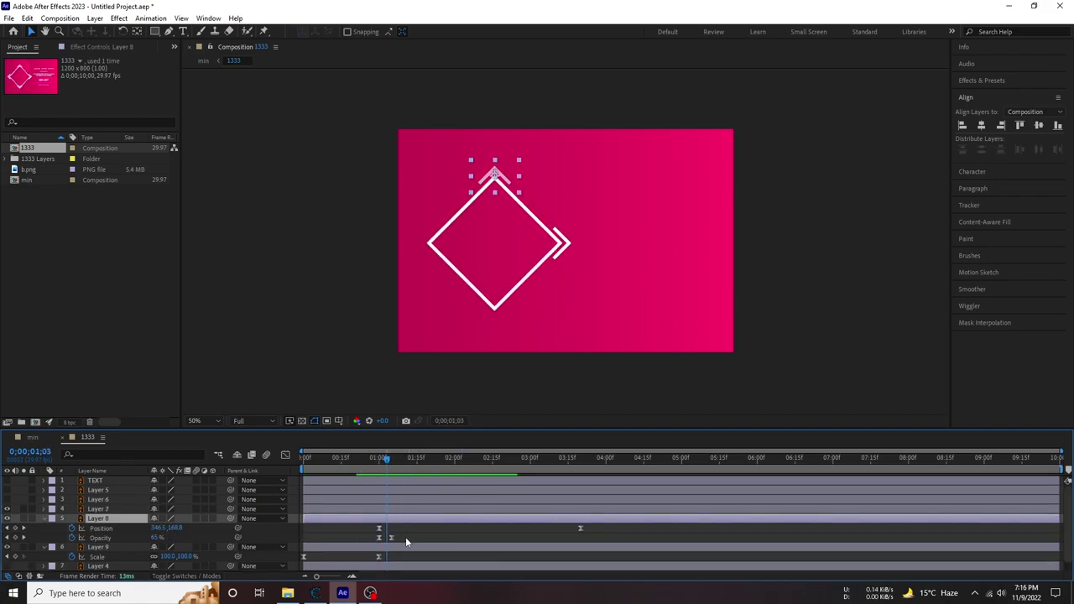
pyautogui.moveTo(389, 461); pyautogui.dragTo(377, 462)
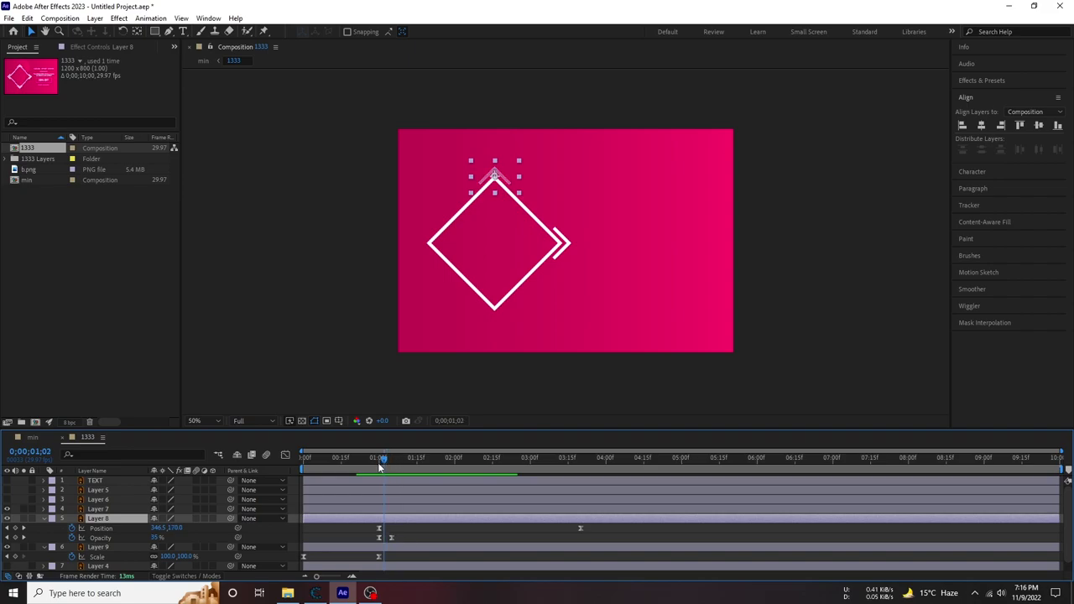
pyautogui.click(378, 511)
pyautogui.click(6, 508)
pyautogui.click(7, 508)
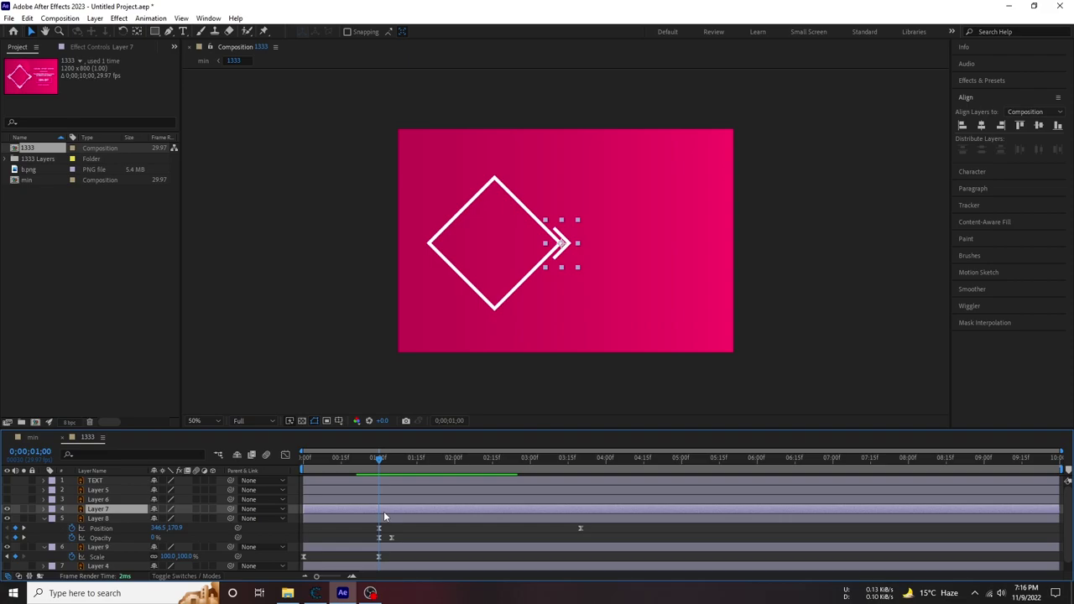
pyautogui.press('t')
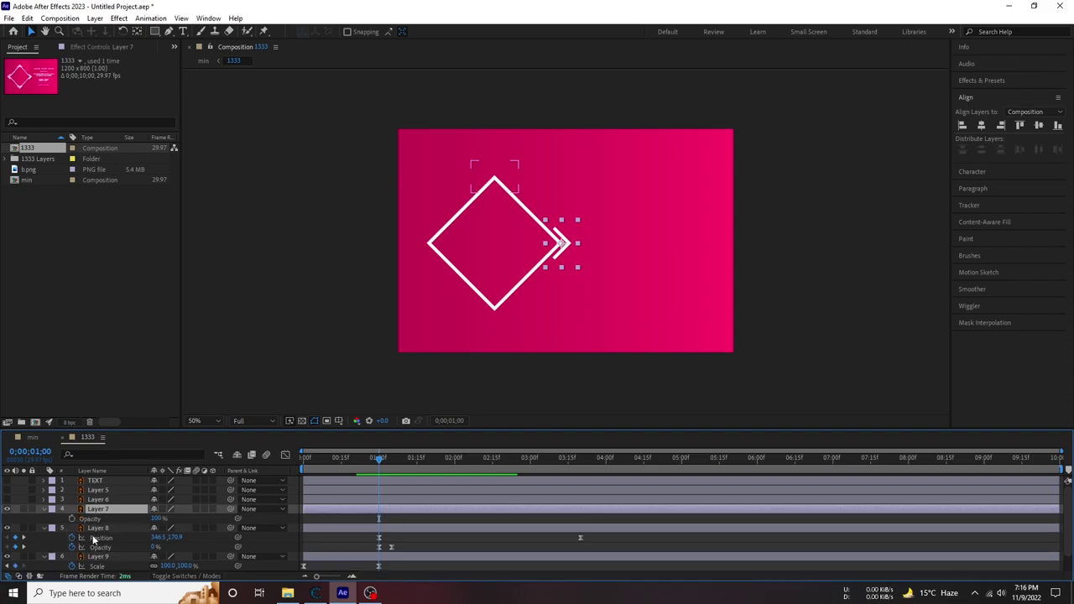
# Add Opacity keyframes on Layer 7 at 1;00 and 1;05, dropping Opacity to 0%.
pyautogui.click(72, 518)
pyautogui.moveTo(377, 458); pyautogui.dragTo(390, 465)
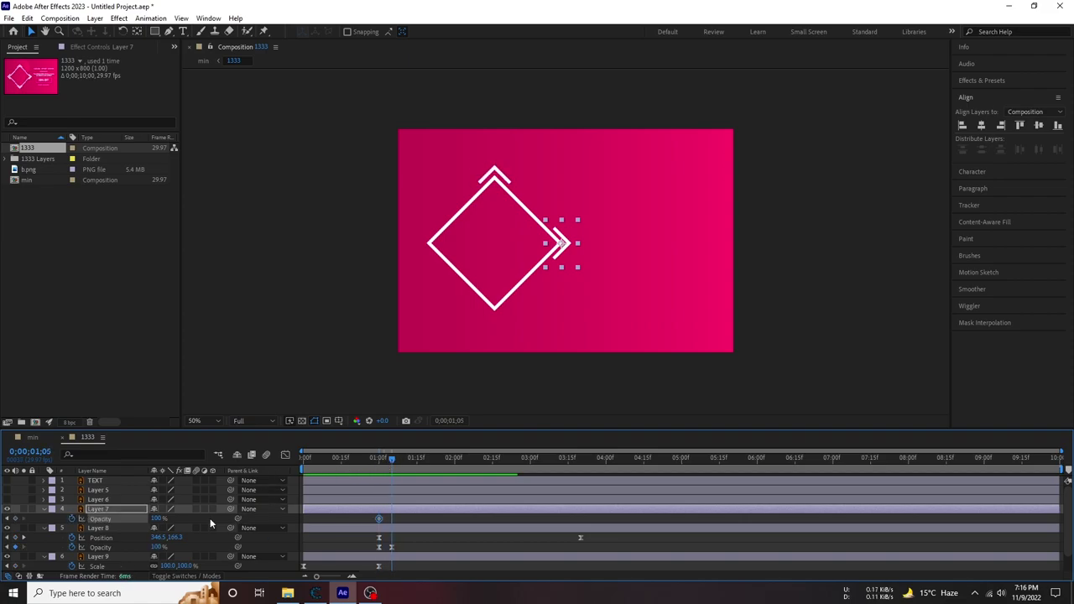
pyautogui.moveTo(156, 518); pyautogui.dragTo(282, 514)
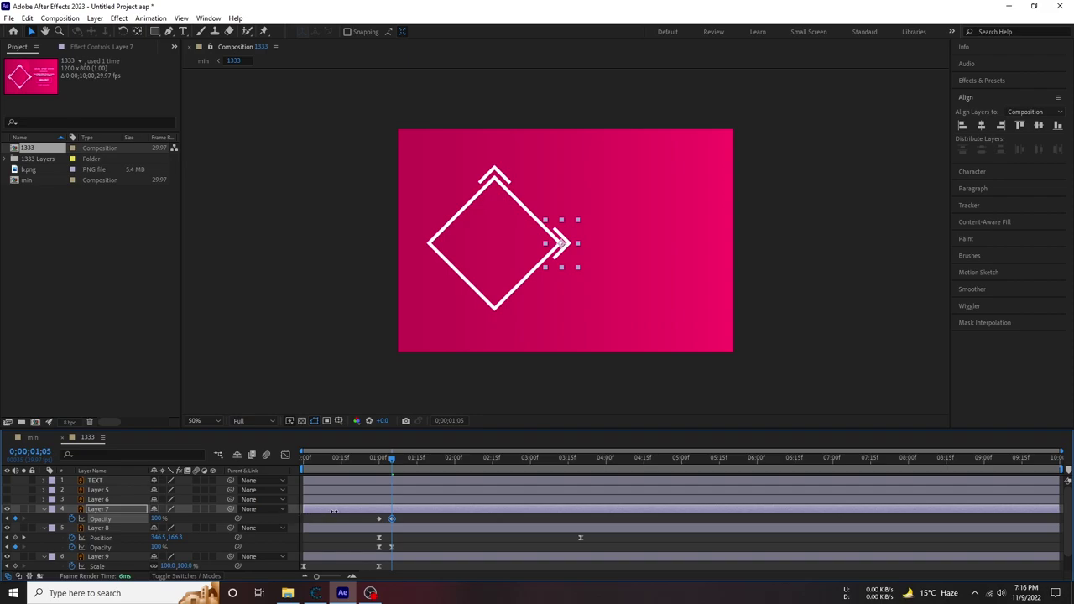
pyautogui.moveTo(155, 520); pyautogui.dragTo(52, 513)
pyautogui.click(374, 458)
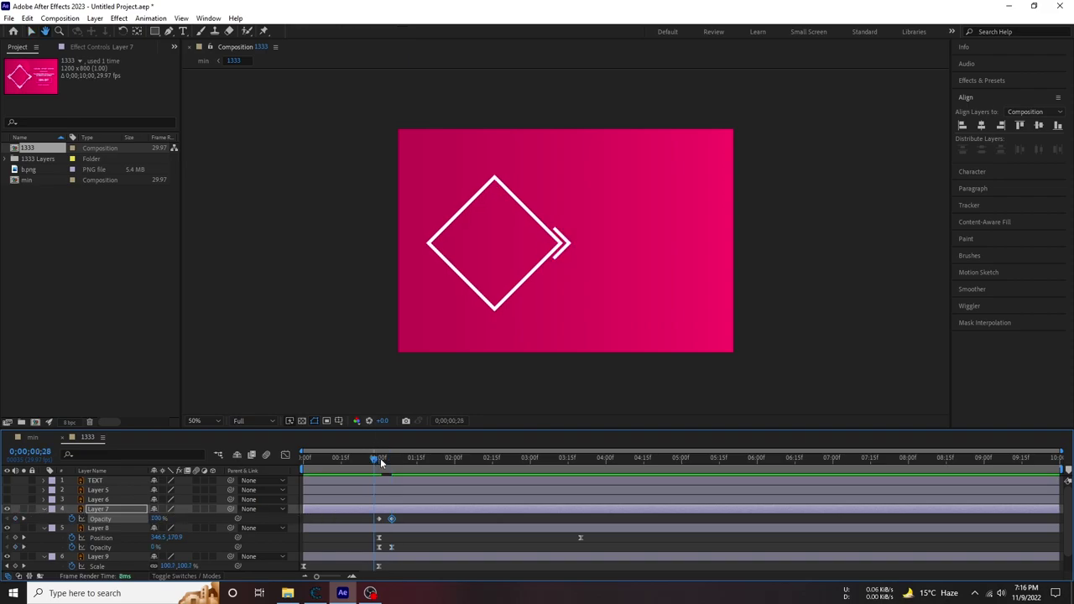
pyautogui.click(377, 459)
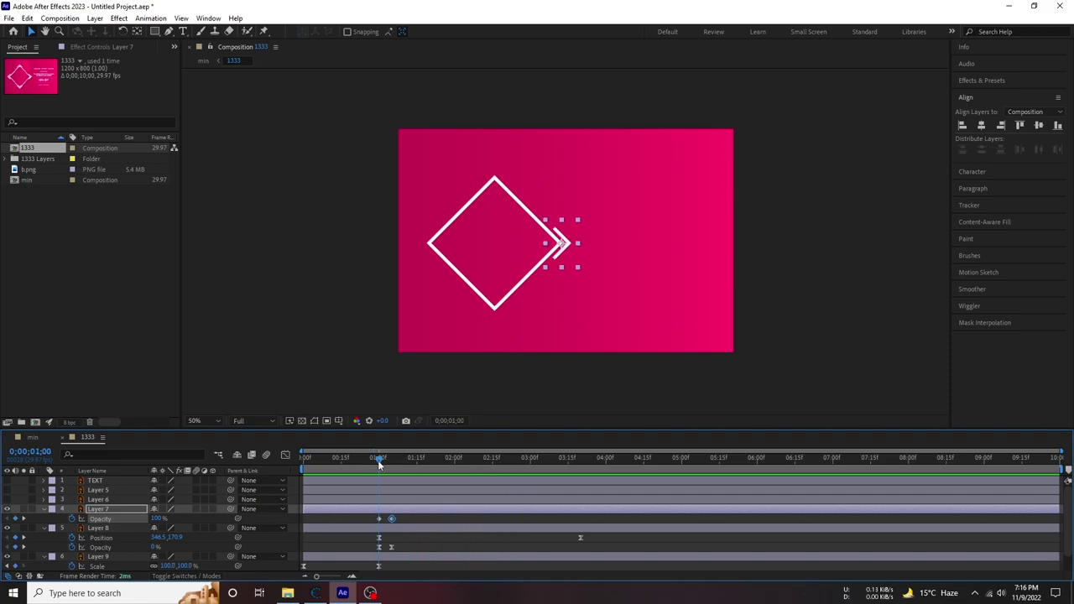
pyautogui.moveTo(377, 460); pyautogui.dragTo(375, 463)
pyautogui.moveTo(375, 463); pyautogui.dragTo(379, 461)
# Set Layer 7's Opacity to 12% at 1;00 and 100% at 1;05, then scrub to check.
pyautogui.click(378, 520)
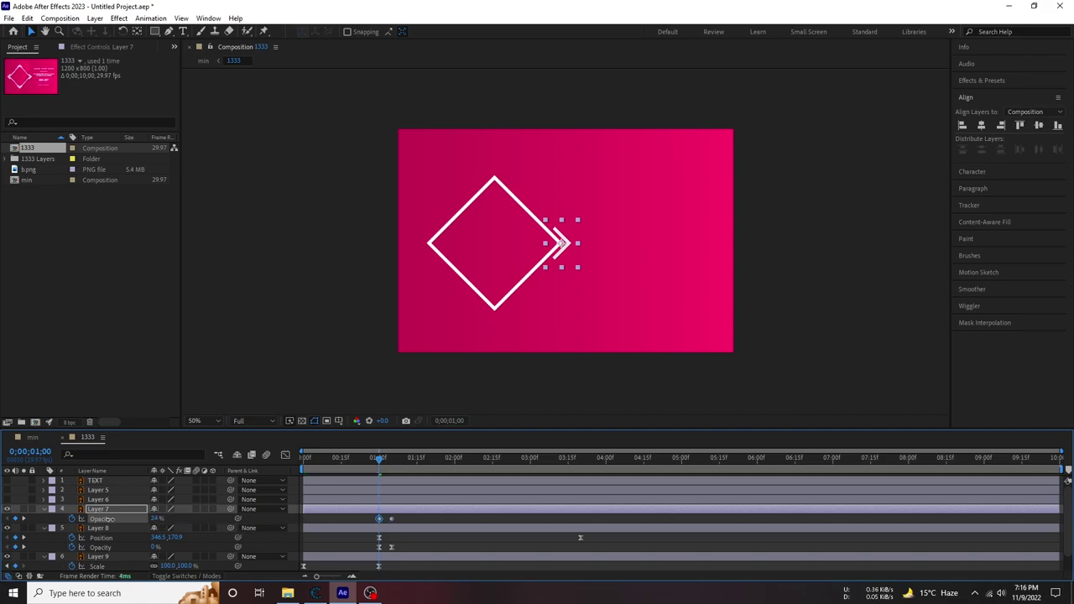
pyautogui.moveTo(158, 521); pyautogui.dragTo(78, 520)
pyautogui.moveTo(380, 460); pyautogui.dragTo(389, 461)
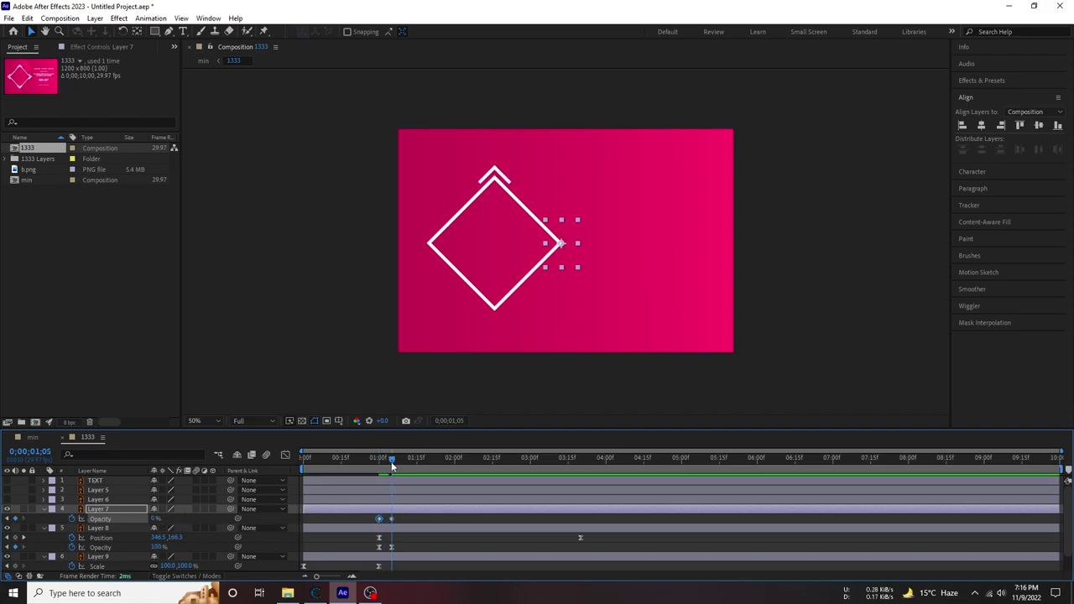
pyautogui.click(389, 521)
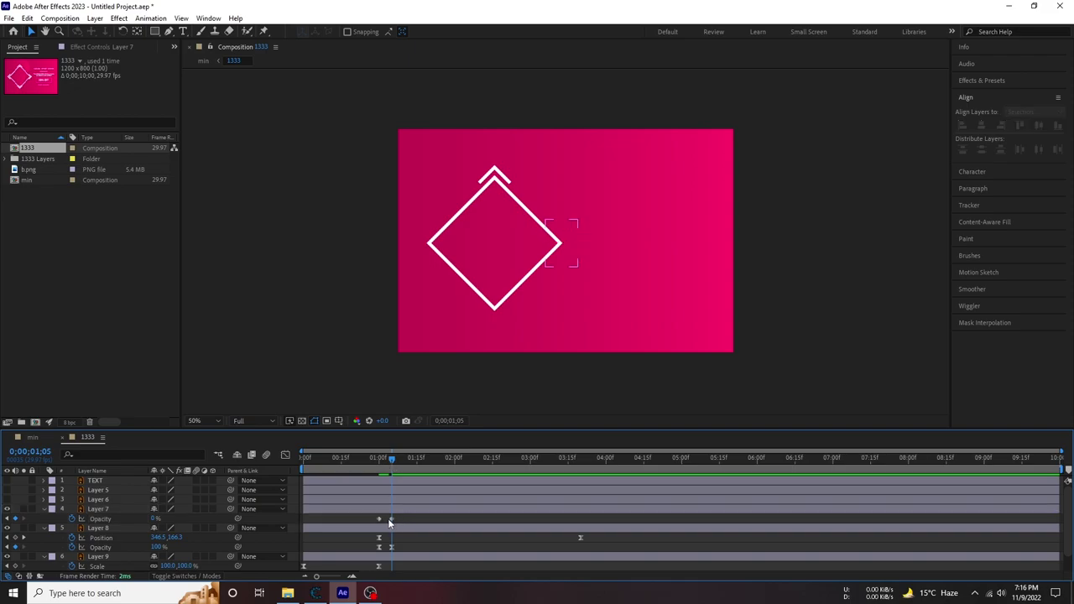
pyautogui.click(391, 519)
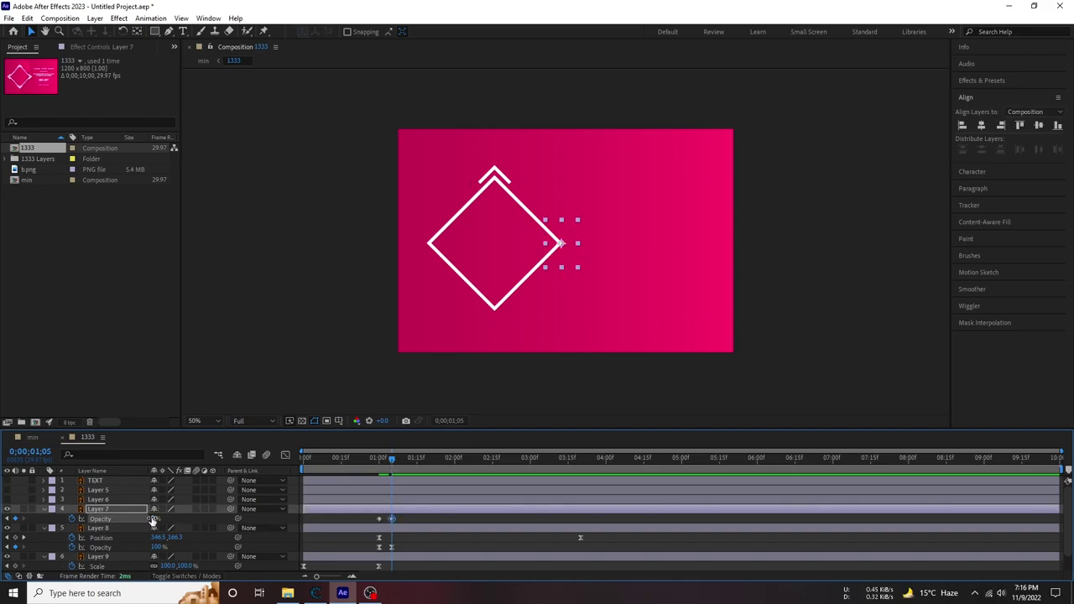
pyautogui.moveTo(154, 519); pyautogui.dragTo(324, 510)
pyautogui.moveTo(374, 470)
pyautogui.mouseDown()
pyautogui.moveTo(406, 475)
pyautogui.moveTo(378, 479)
pyautogui.mouseUp()
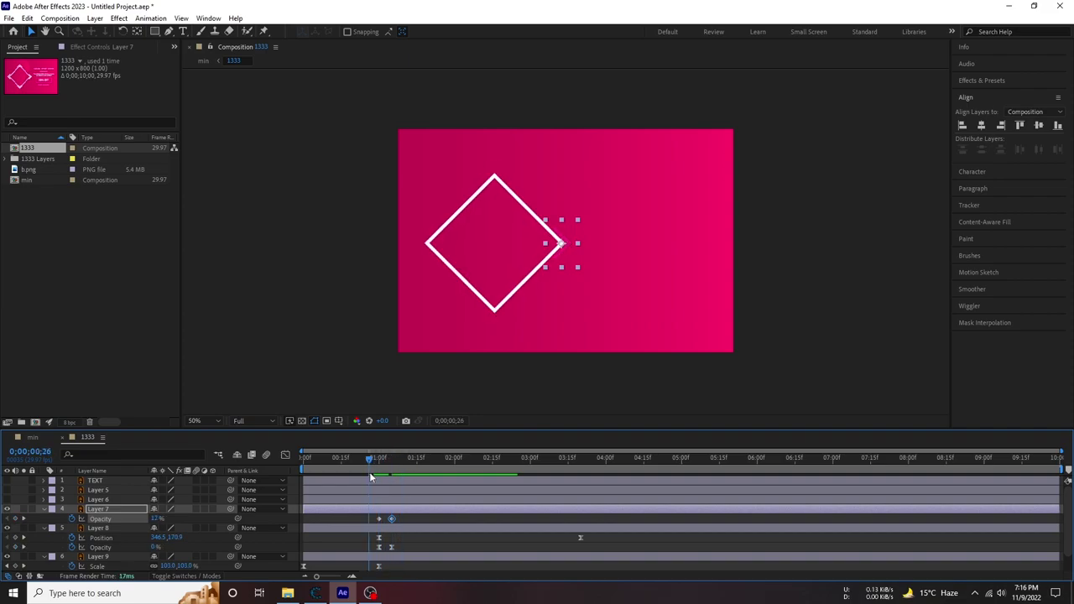
# Briefly show Layer 7's Position, then return to its Opacity property.
pyautogui.click(387, 514)
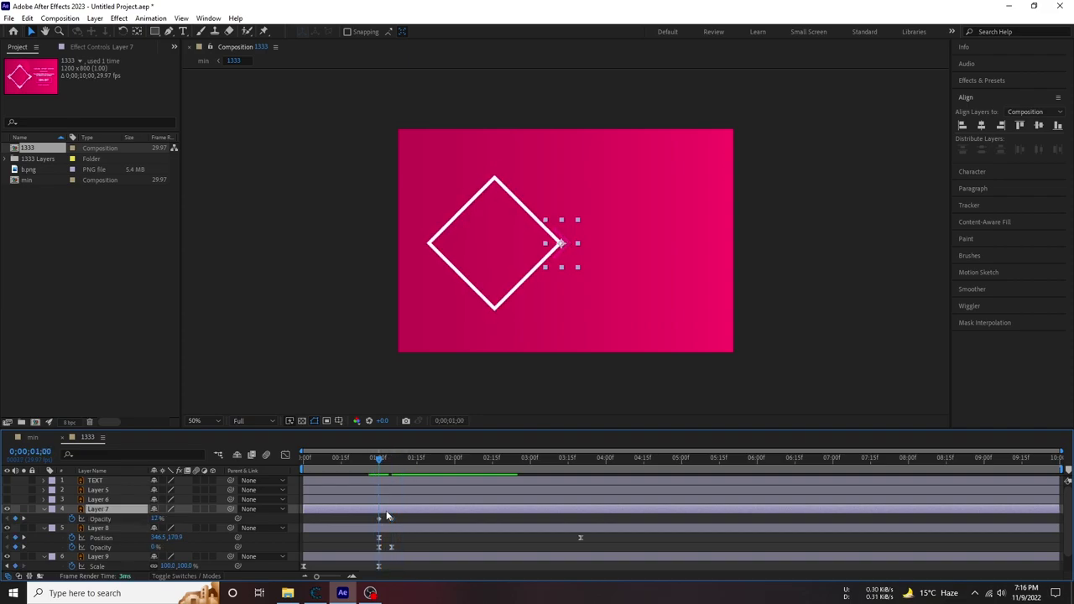
pyautogui.press('p')
pyautogui.press('t')
# Add a Position keyframe at 3;20 that pushes Layer 7's right chevron further right.
pyautogui.hotkey('shift', 'p')
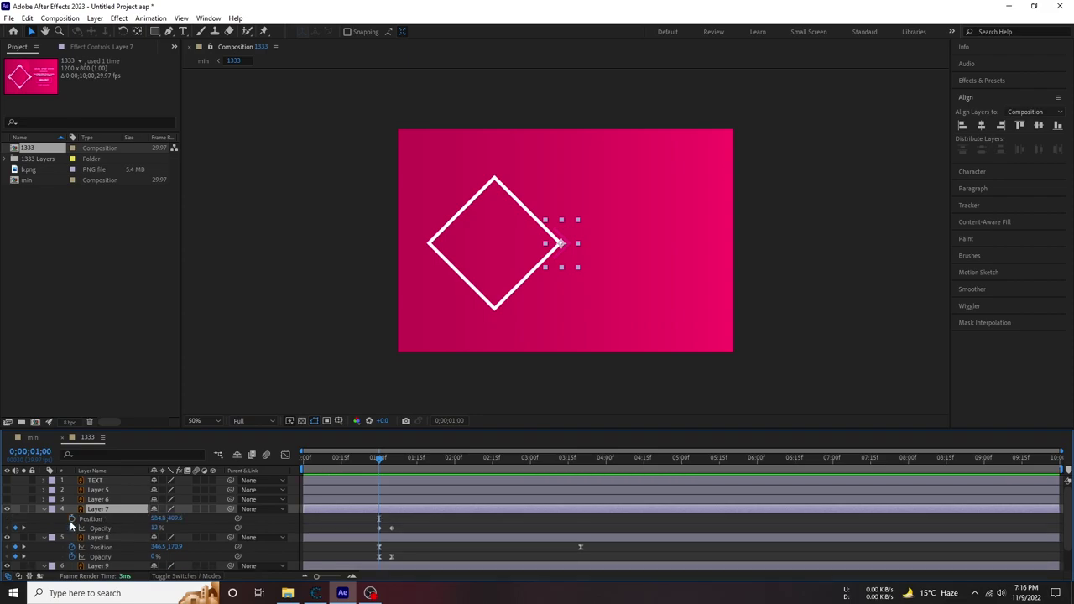
pyautogui.click(378, 519)
pyautogui.moveTo(380, 460); pyautogui.dragTo(582, 470)
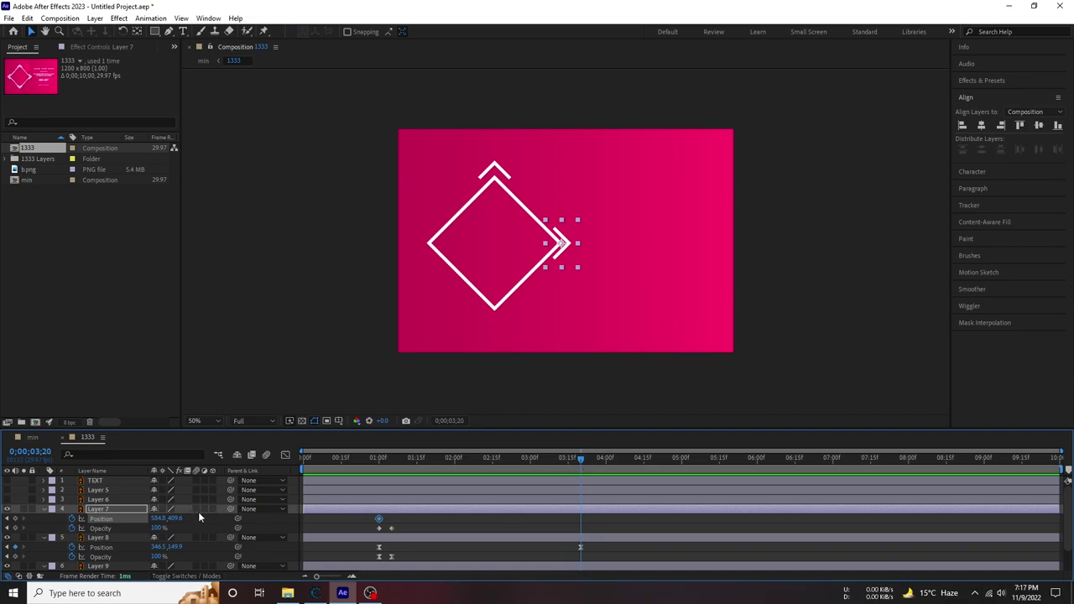
pyautogui.moveTo(154, 518); pyautogui.dragTo(177, 519)
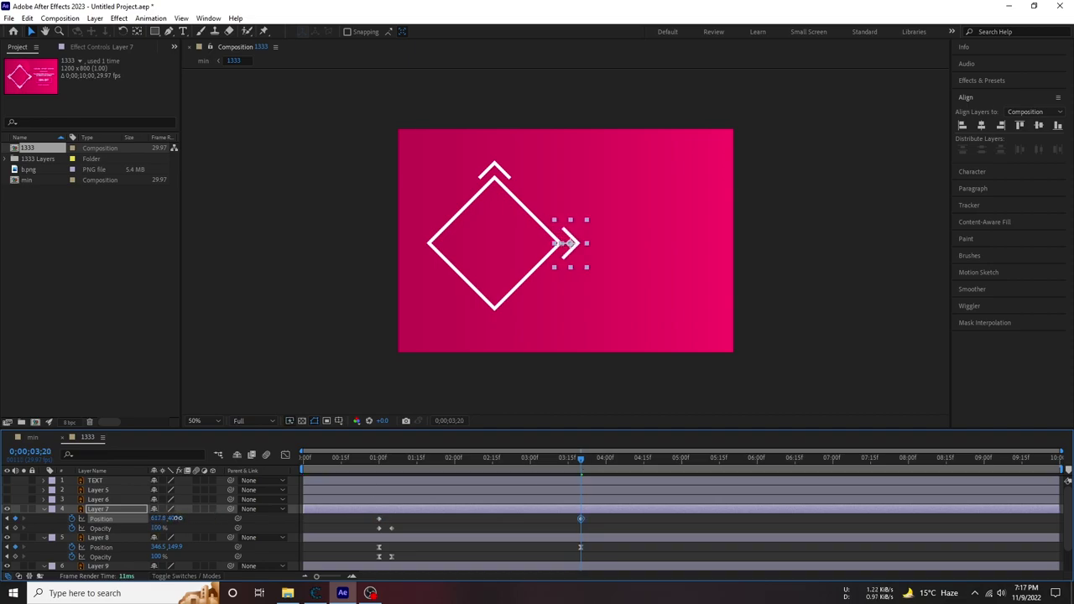
pyautogui.click(400, 479)
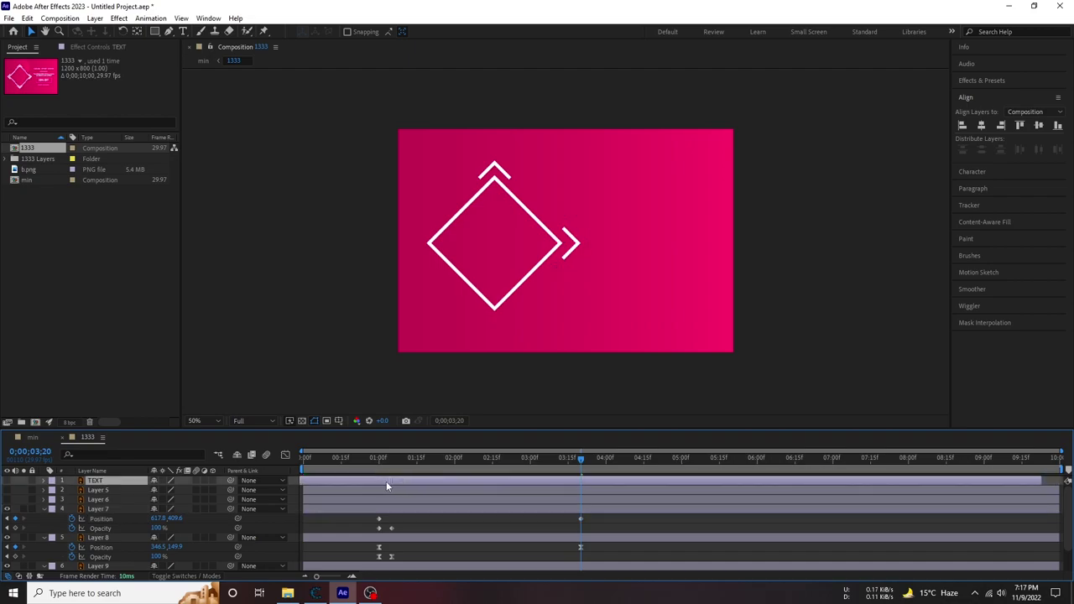
pyautogui.moveTo(391, 472); pyautogui.dragTo(379, 476)
pyautogui.click(391, 527)
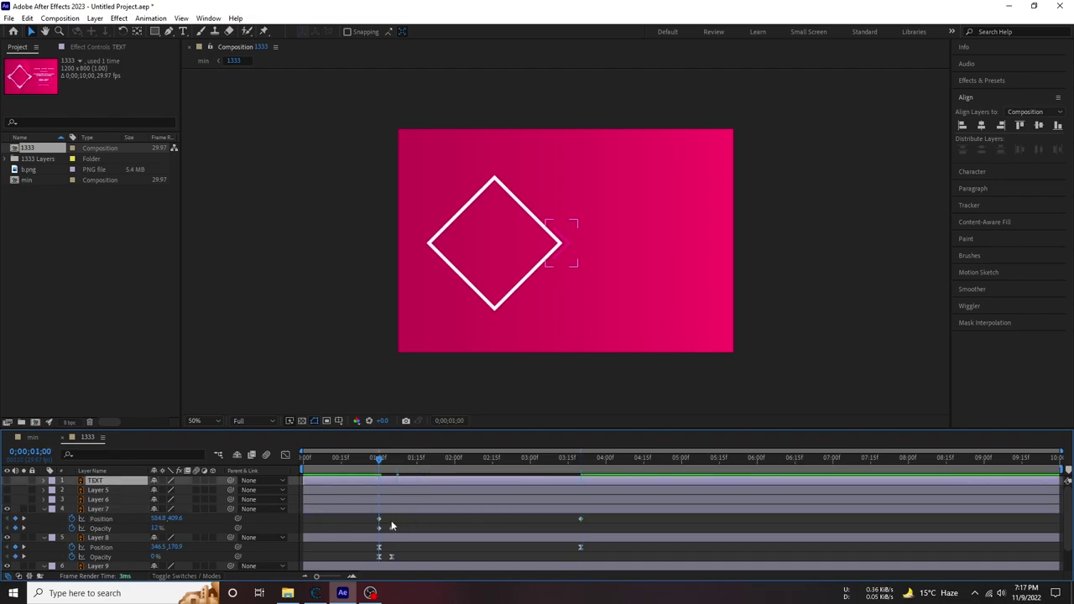
pyautogui.click(378, 519)
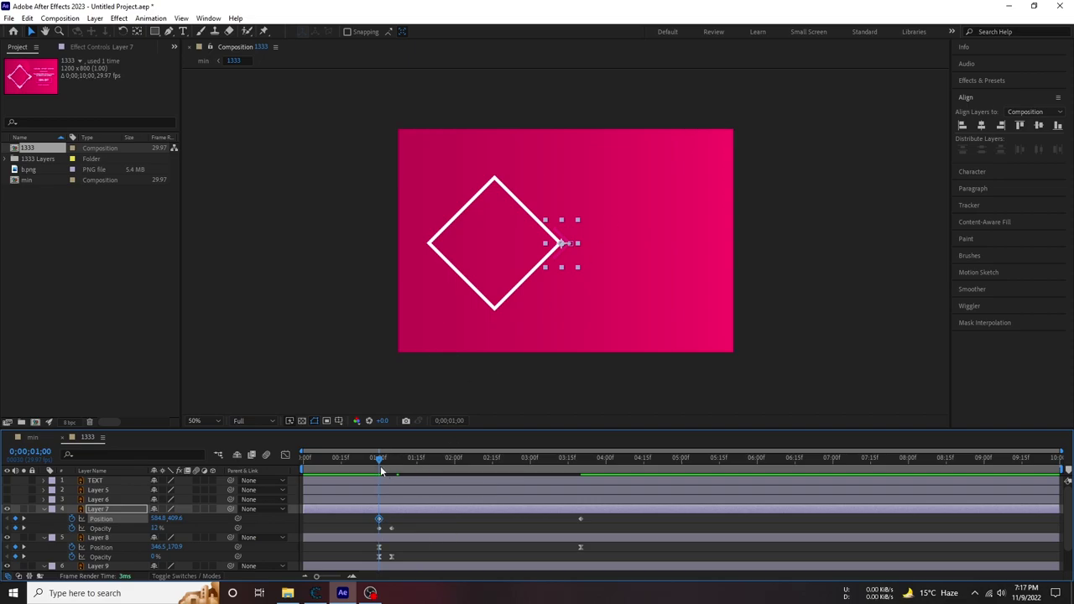
pyautogui.moveTo(380, 465)
pyautogui.mouseDown()
pyautogui.moveTo(396, 468)
pyautogui.moveTo(304, 469)
pyautogui.mouseUp()
# Set Layer 7's 1;00 Opacity keyframe to 0%, preview the fade, and select its keyframes.
pyautogui.press('space')
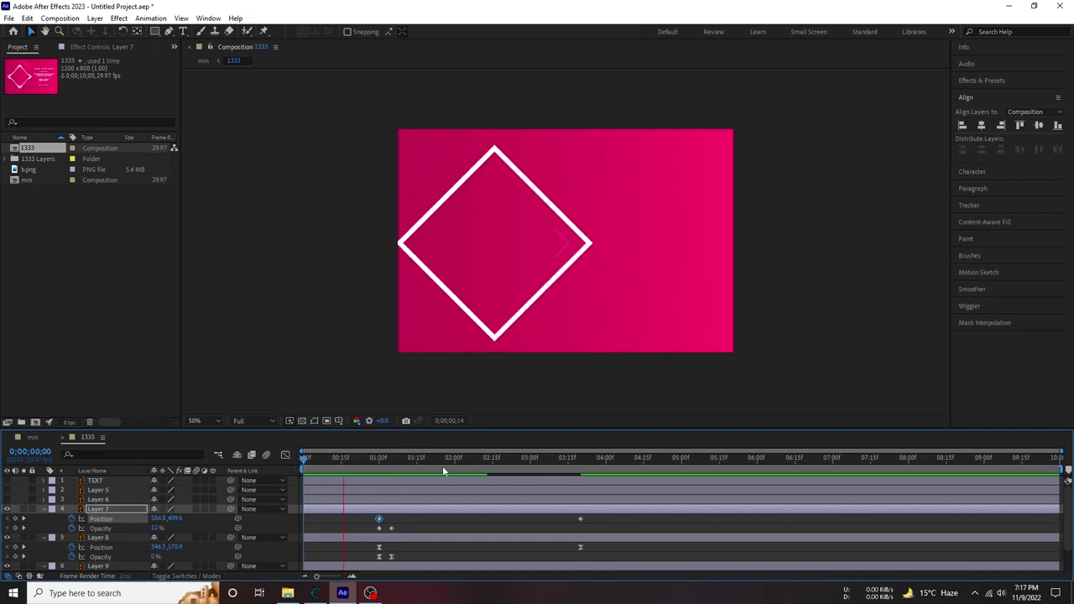
pyautogui.click(381, 467)
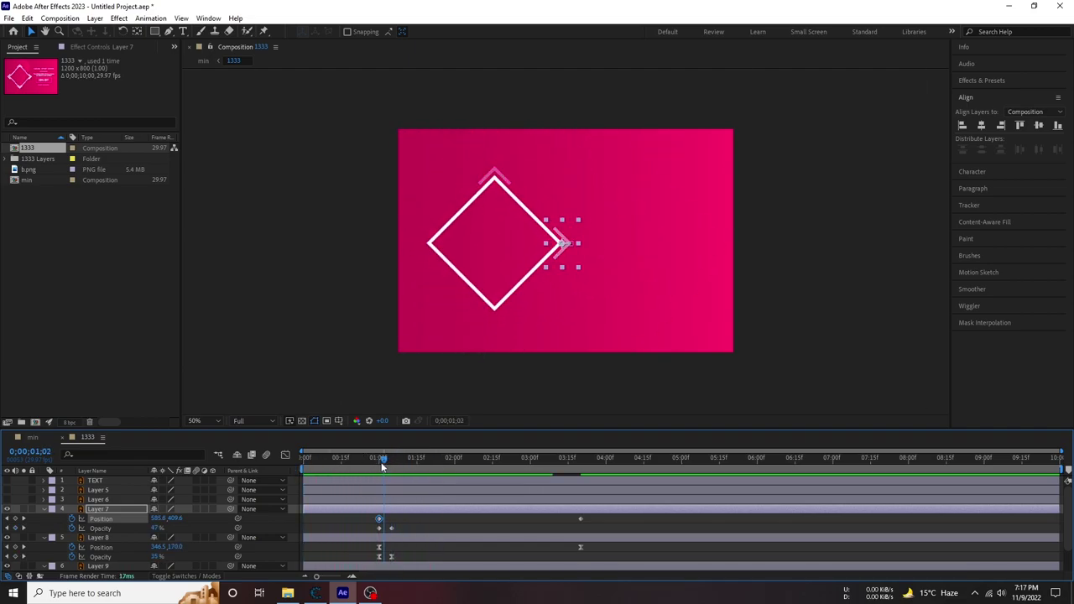
pyautogui.click(377, 461)
pyautogui.click(378, 527)
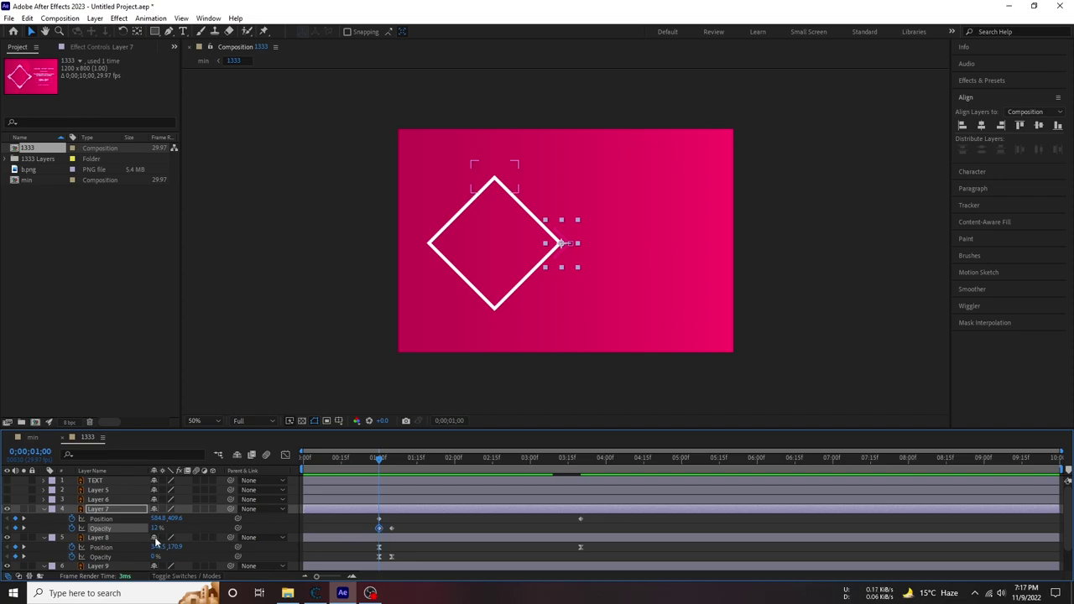
pyautogui.moveTo(158, 527); pyautogui.dragTo(147, 527)
pyautogui.press('space')
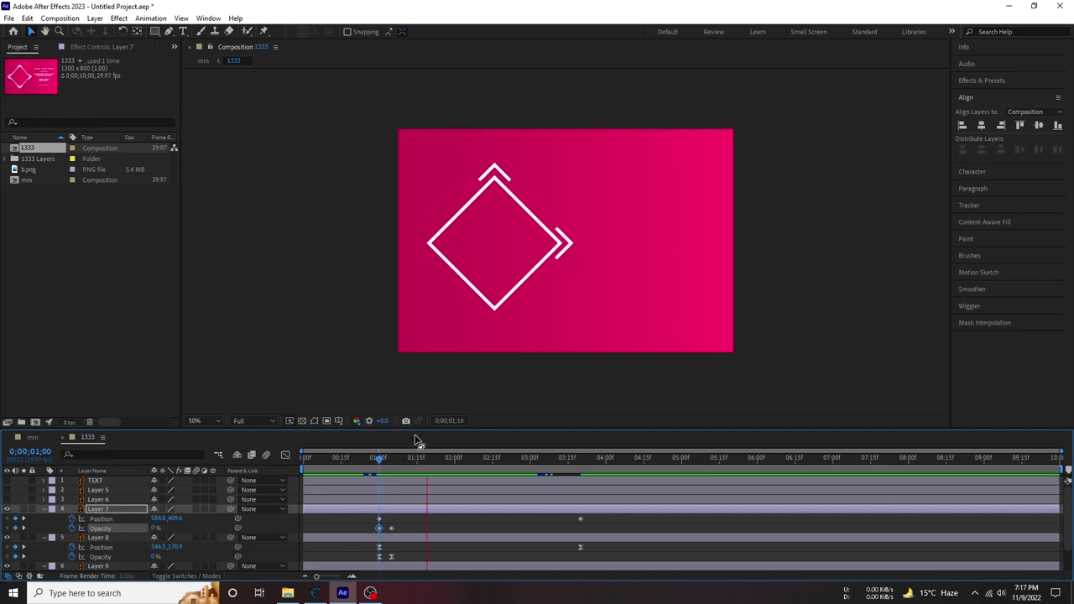
pyautogui.click(426, 459)
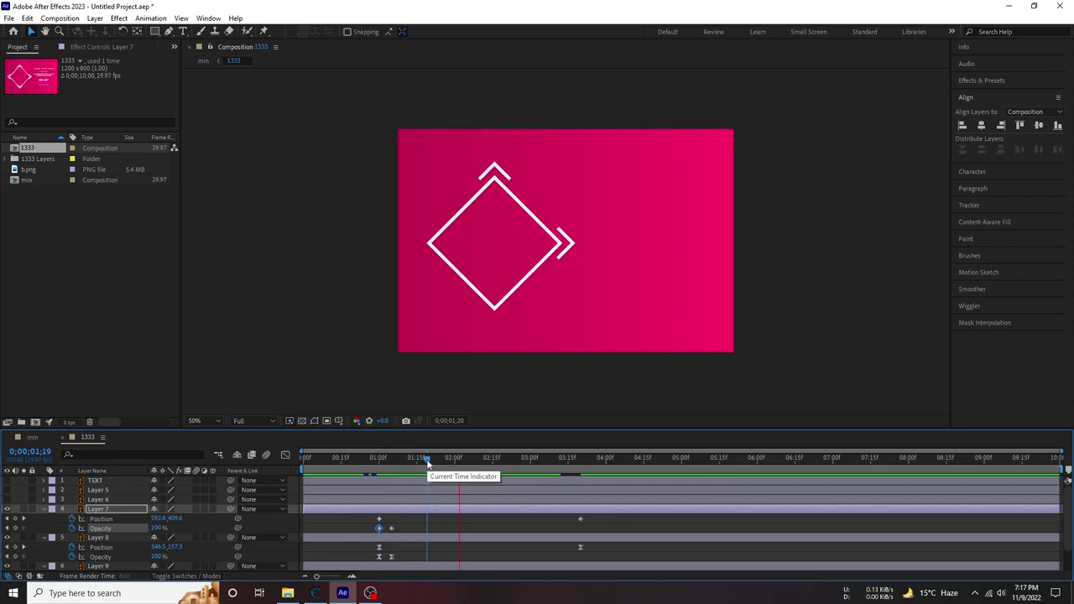
pyautogui.click(358, 460)
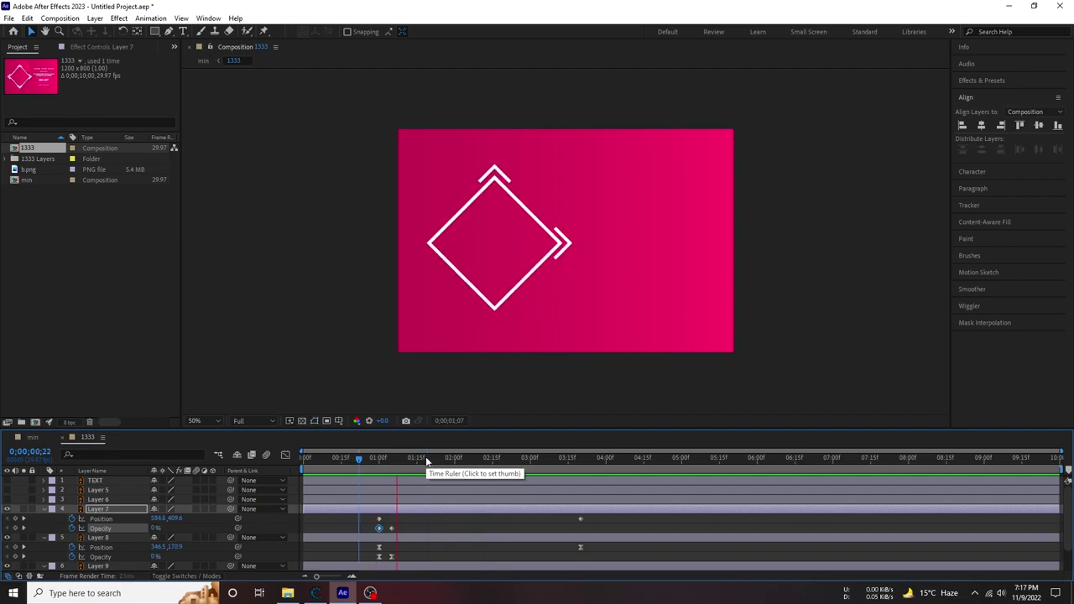
pyautogui.moveTo(598, 525)
pyautogui.mouseDown()
pyautogui.moveTo(359, 518)
pyautogui.moveTo(598, 530)
pyautogui.mouseUp()
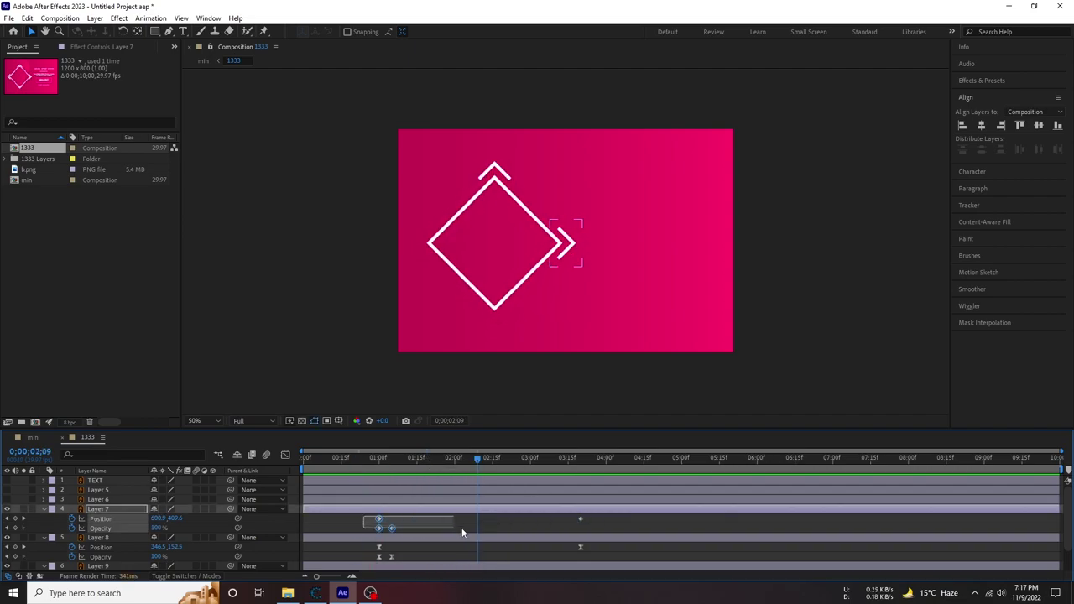
# Apply Easy Ease (F9) to Layer 7's keyframes and reshape the Position speed curve to peak early.
pyautogui.press('F9')
pyautogui.click(580, 518)
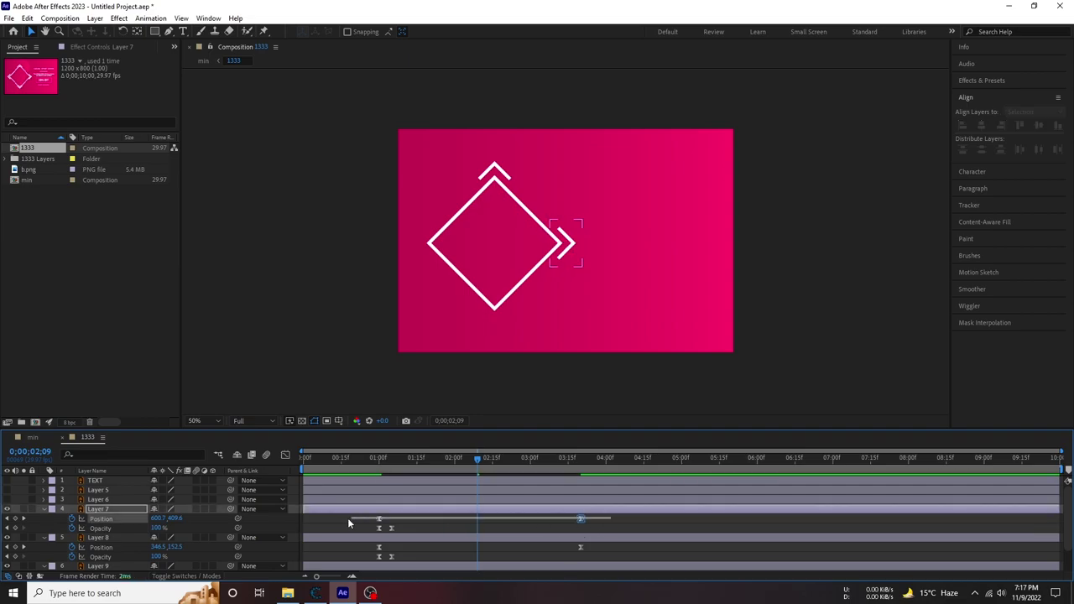
pyautogui.click(354, 517)
pyautogui.moveTo(592, 521); pyautogui.dragTo(361, 527)
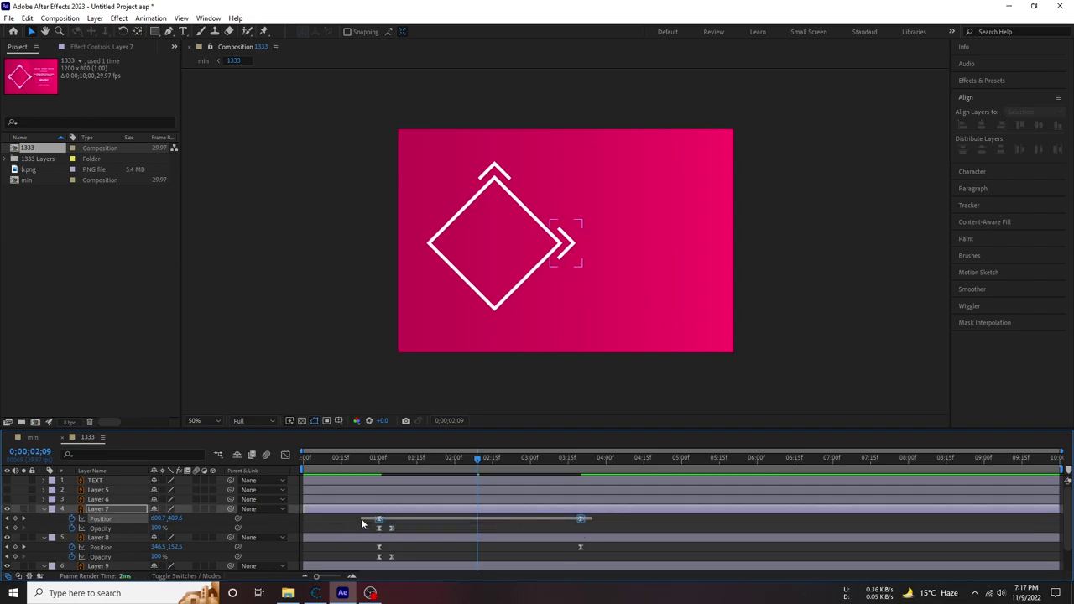
pyautogui.click(285, 455)
pyautogui.moveTo(589, 522); pyautogui.dragTo(369, 555)
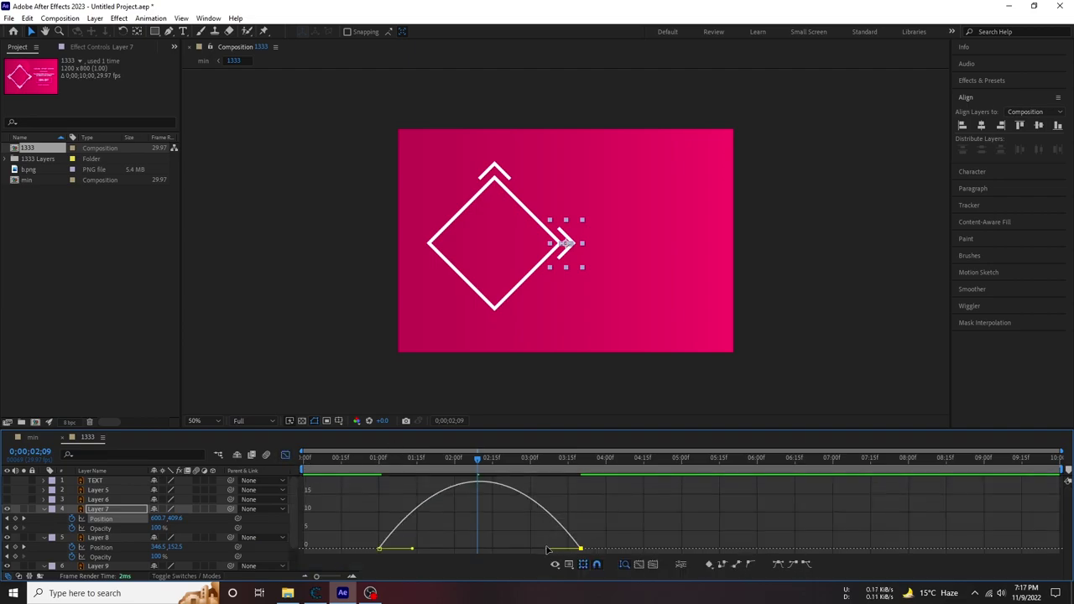
pyautogui.moveTo(547, 549)
pyautogui.mouseDown()
pyautogui.moveTo(366, 555)
pyautogui.moveTo(382, 550)
pyautogui.mouseUp()
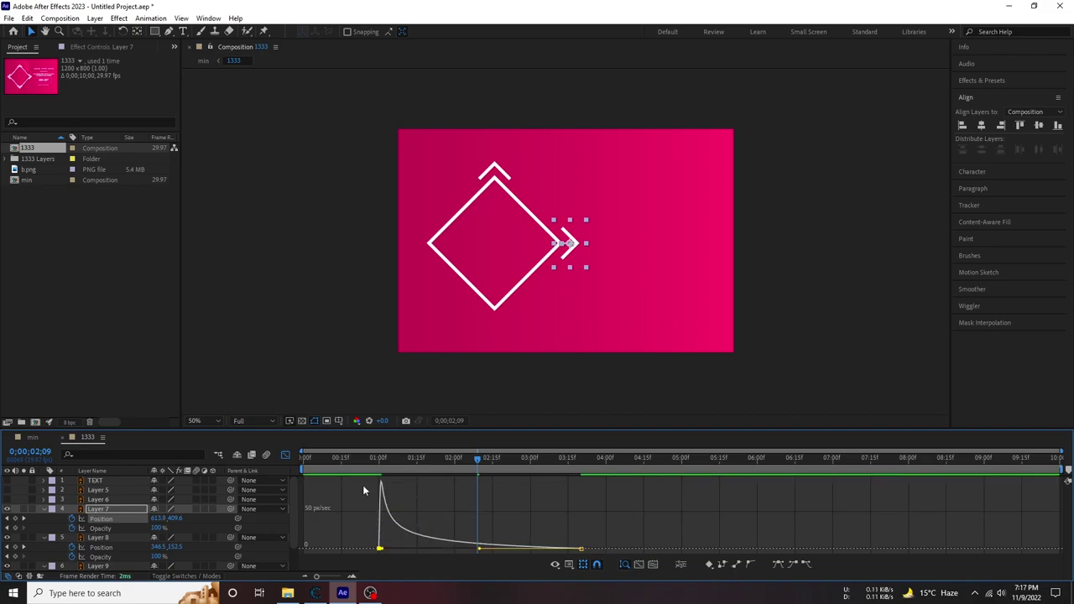
# Preview the right chevron's fast-start slide around one second, then collapse Layer 7.
pyautogui.click(363, 457)
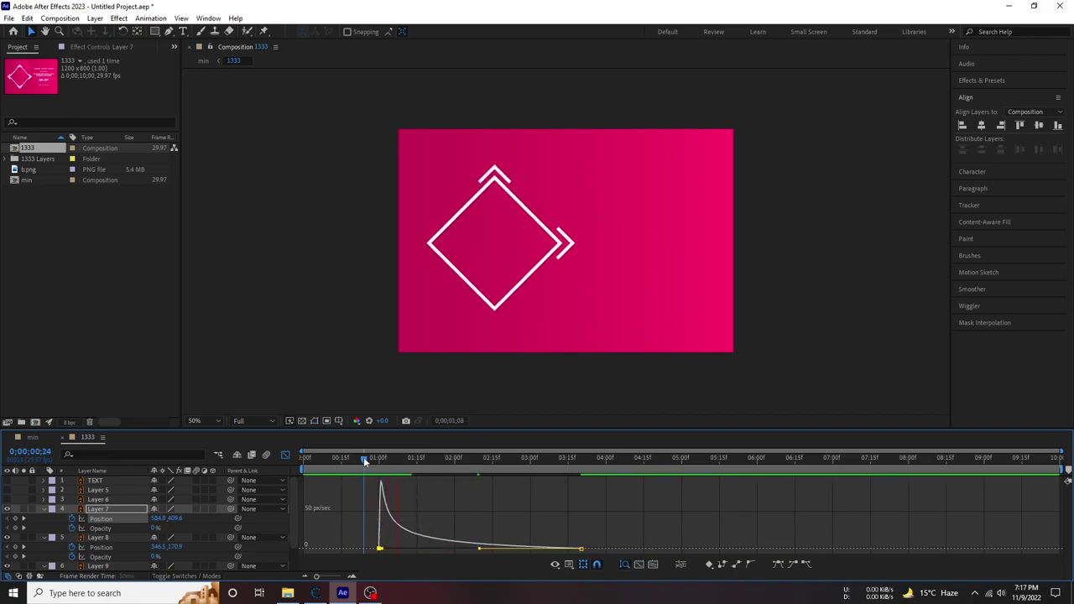
pyautogui.press('space')
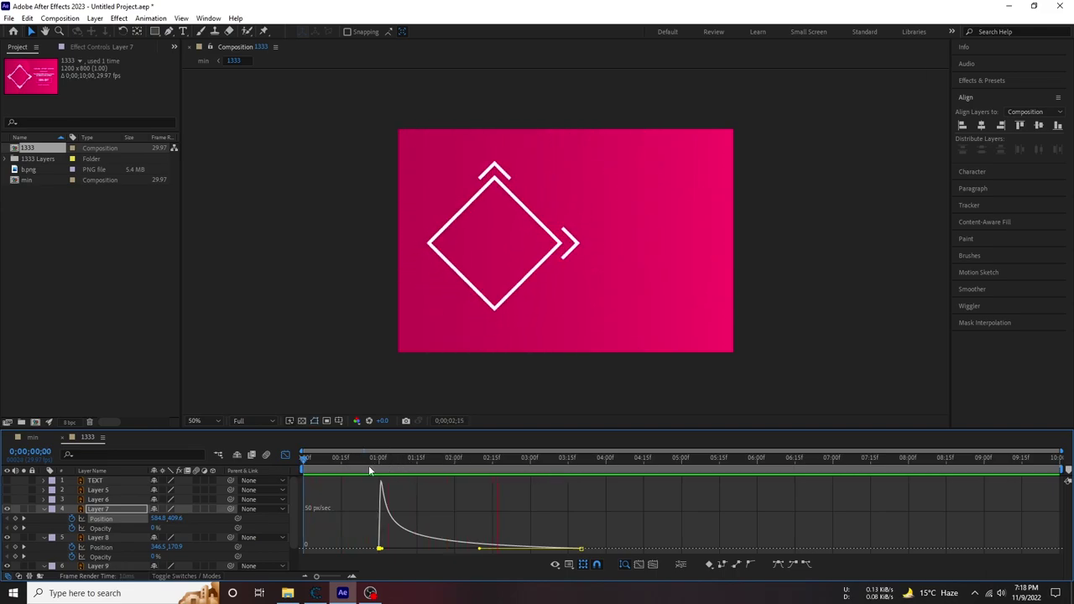
pyautogui.press('space')
pyautogui.press('space')
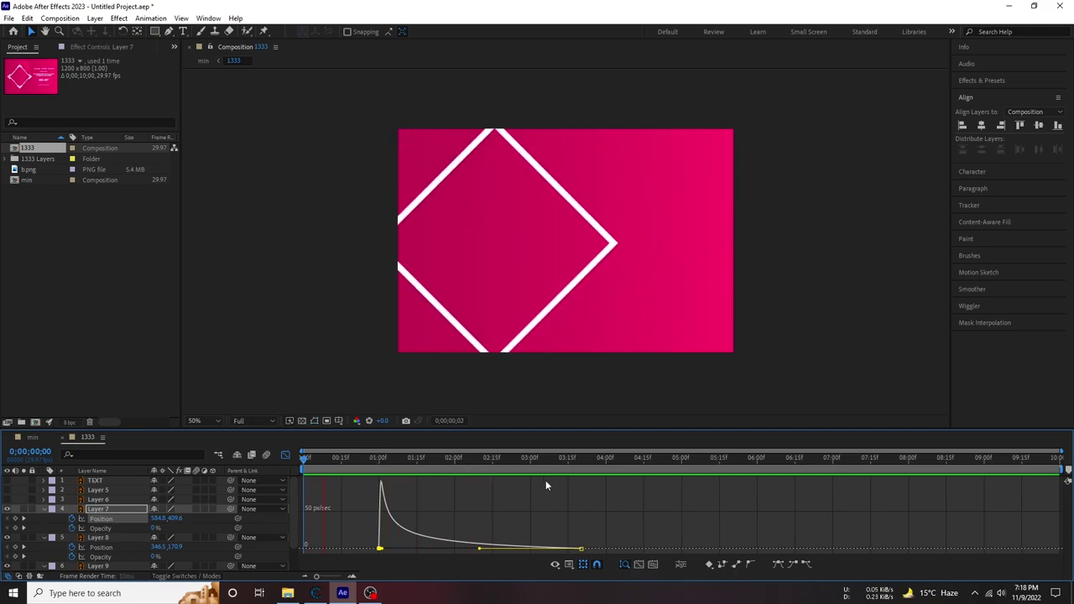
pyautogui.press('space')
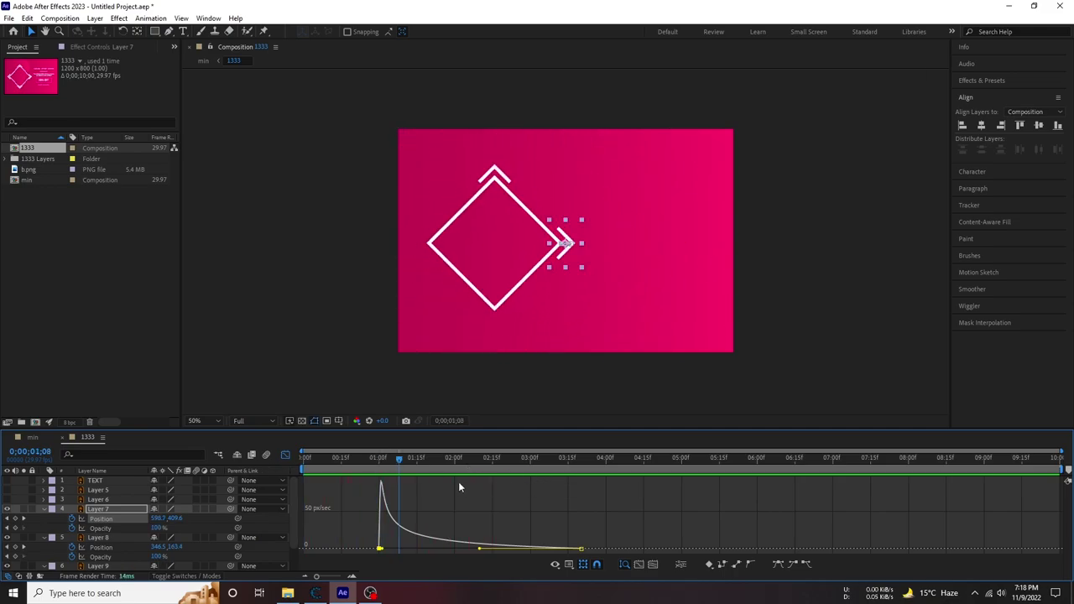
pyautogui.moveTo(375, 468)
pyautogui.mouseDown()
pyautogui.moveTo(389, 469)
pyautogui.moveTo(374, 476)
pyautogui.mouseUp()
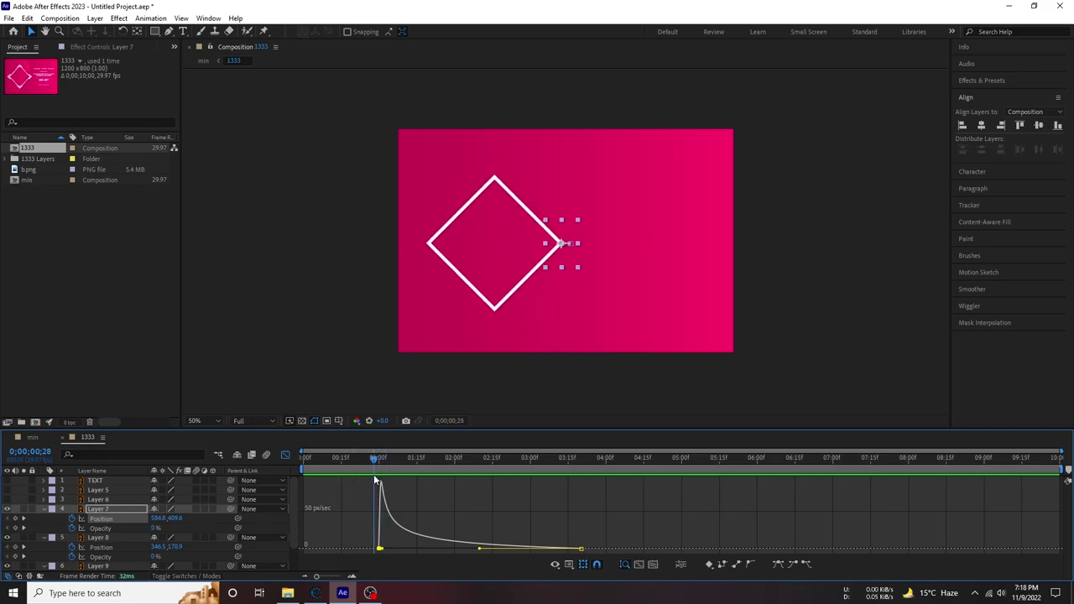
pyautogui.press('space')
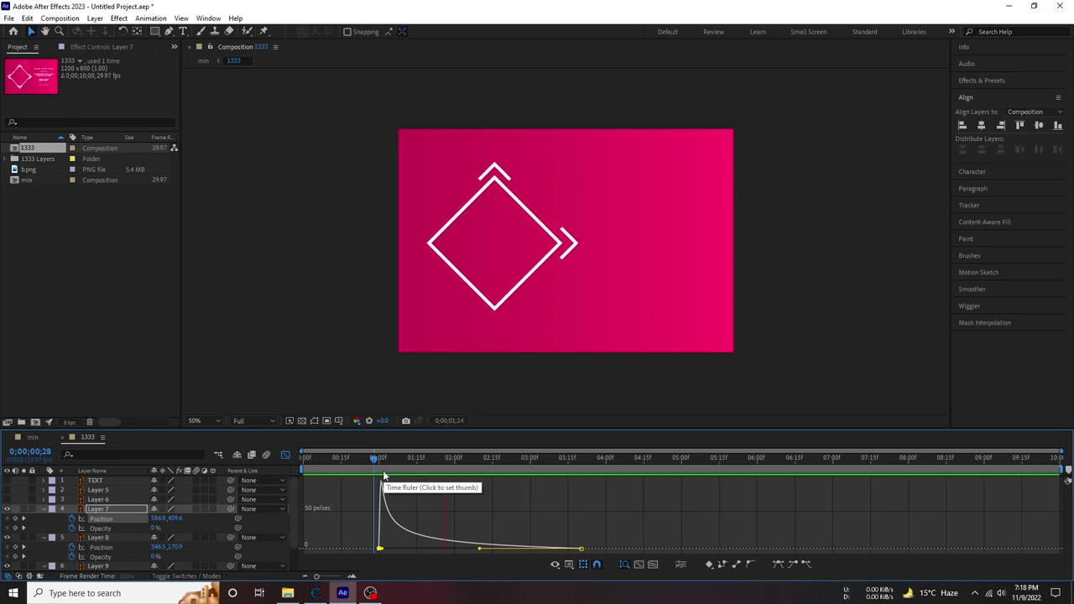
pyautogui.click(44, 509)
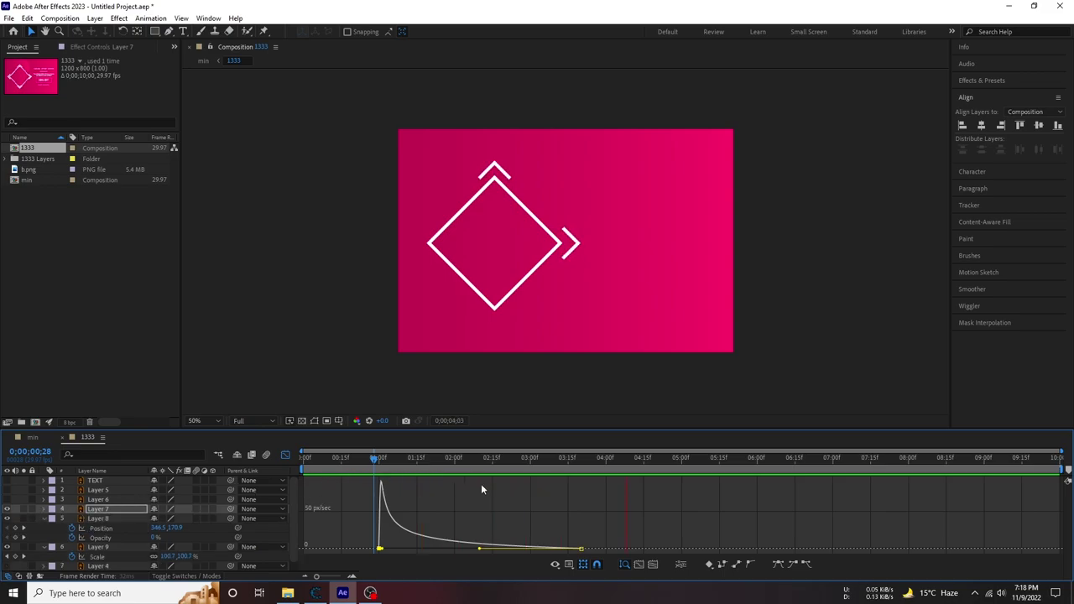
# Return from the speed graph to the keyframe view with the time back at 1;00.
pyautogui.click(43, 518)
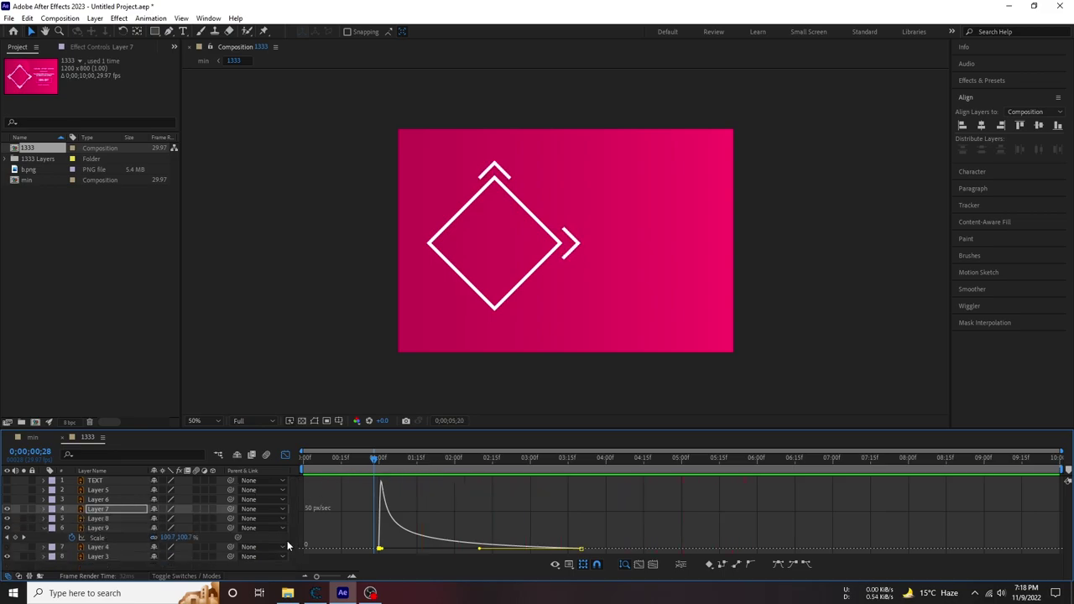
pyautogui.click(285, 456)
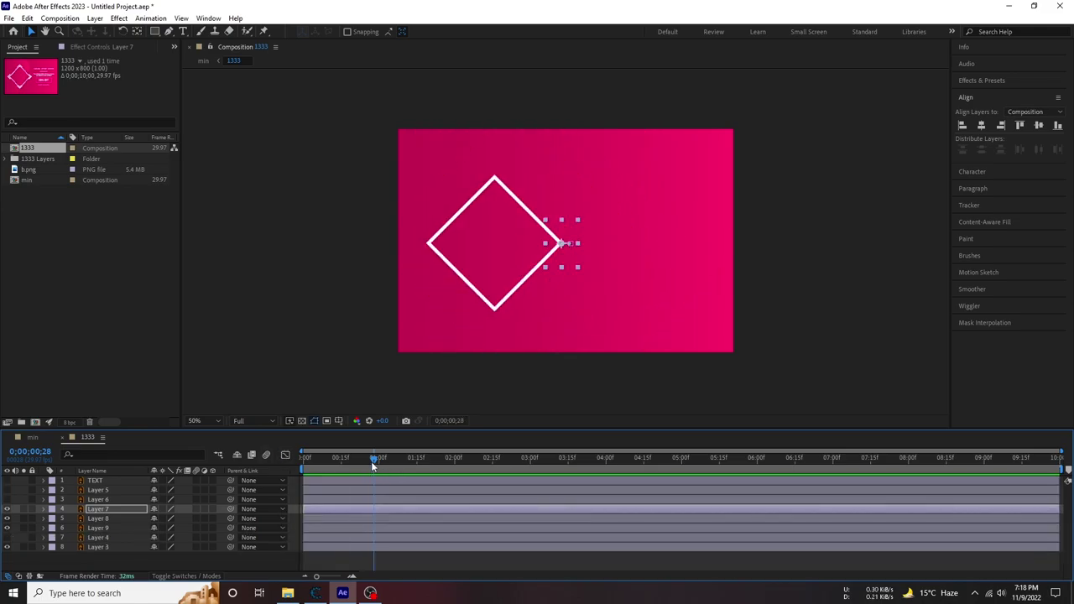
pyautogui.click(389, 468)
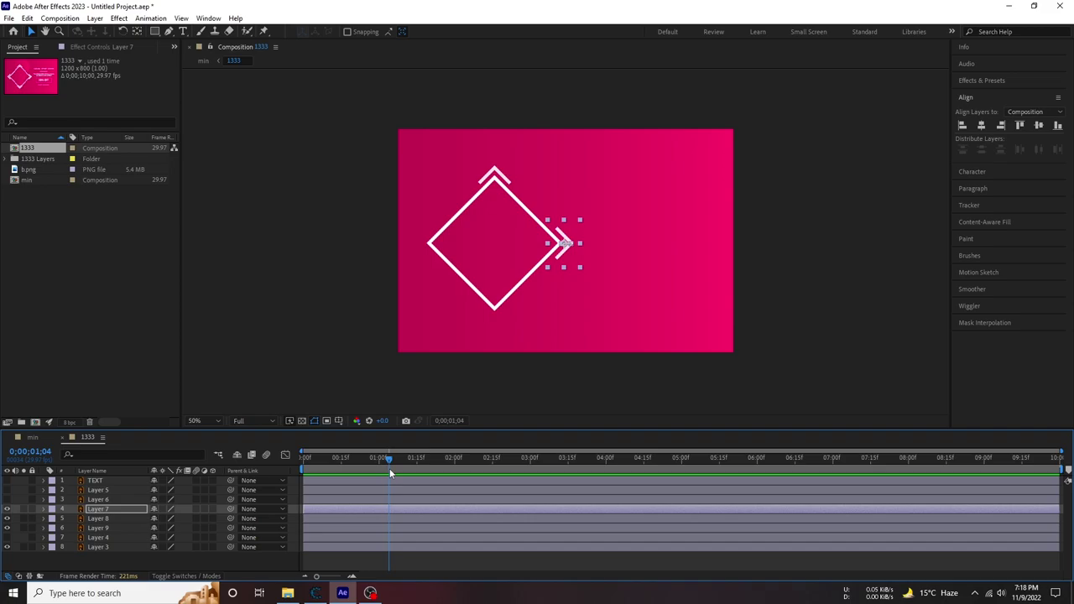
pyautogui.press('u')
pyautogui.moveTo(384, 470); pyautogui.dragTo(378, 472)
# Show Layer 6's left chevron and keyframe its Opacity from 0% at 1;00 to 100% at 1;05.
pyautogui.click(388, 502)
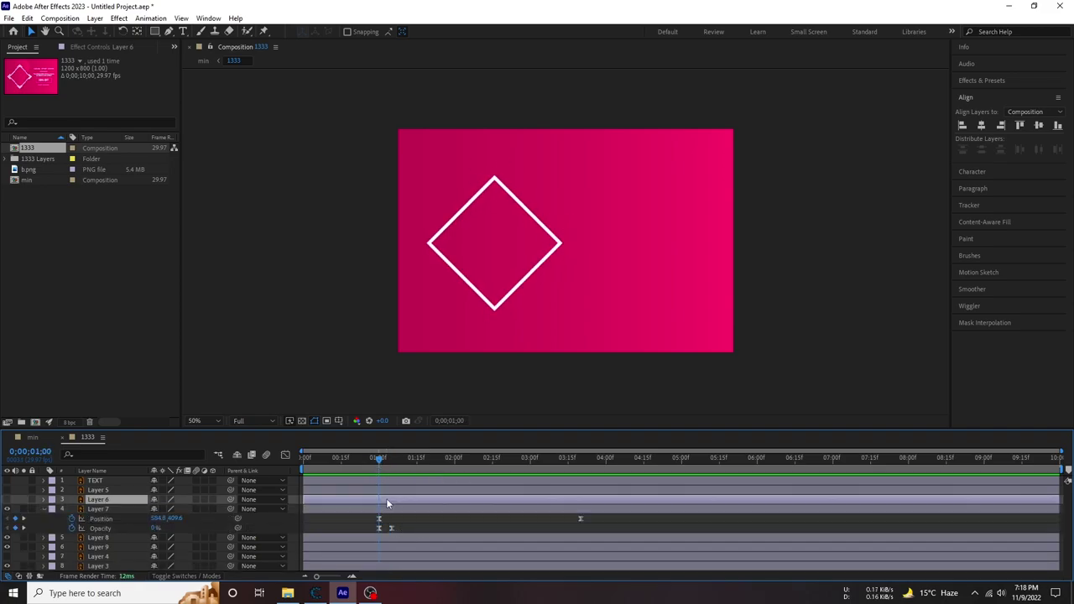
pyautogui.click(8, 500)
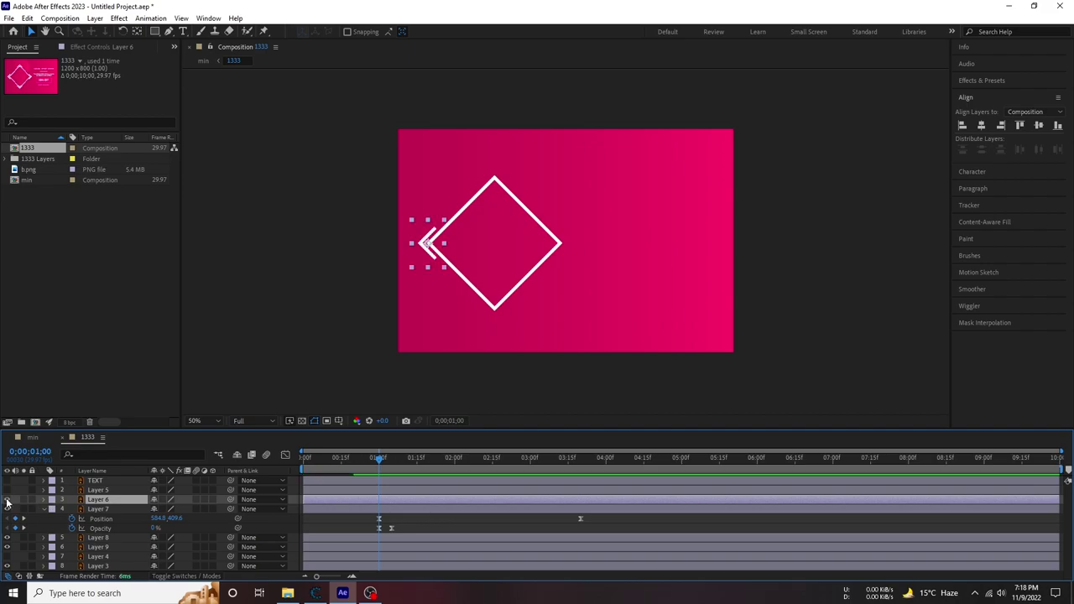
pyautogui.click(8, 501)
pyautogui.click(9, 500)
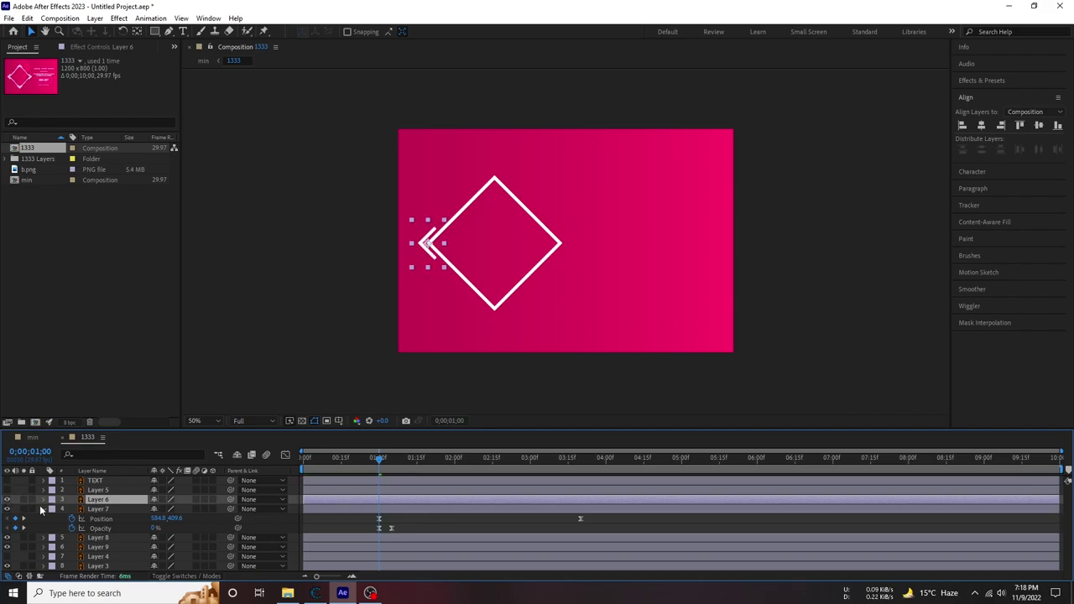
pyautogui.press('u')
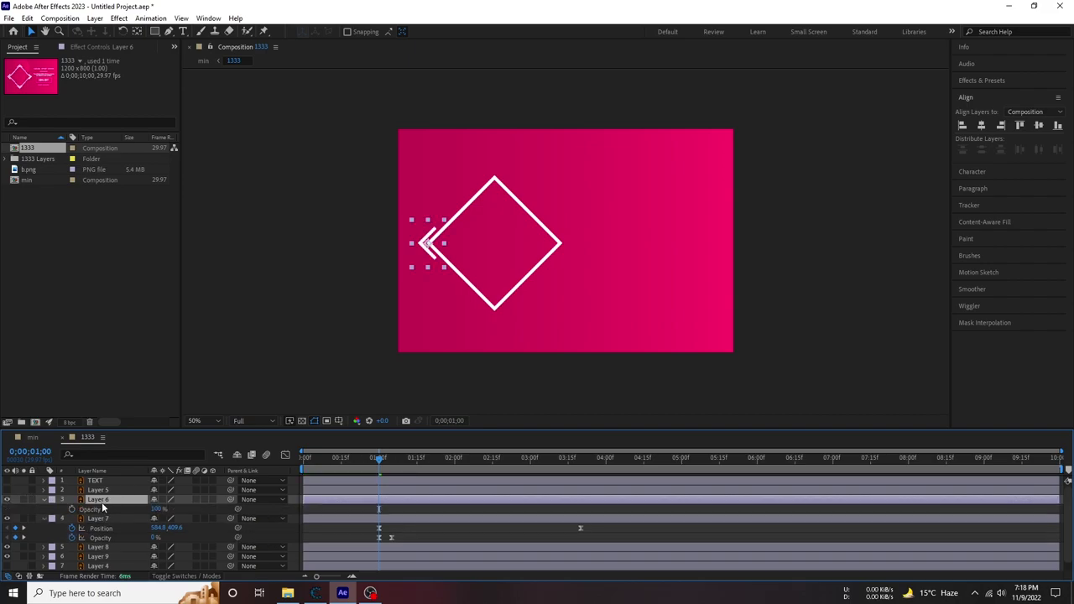
pyautogui.moveTo(135, 514); pyautogui.dragTo(84, 512)
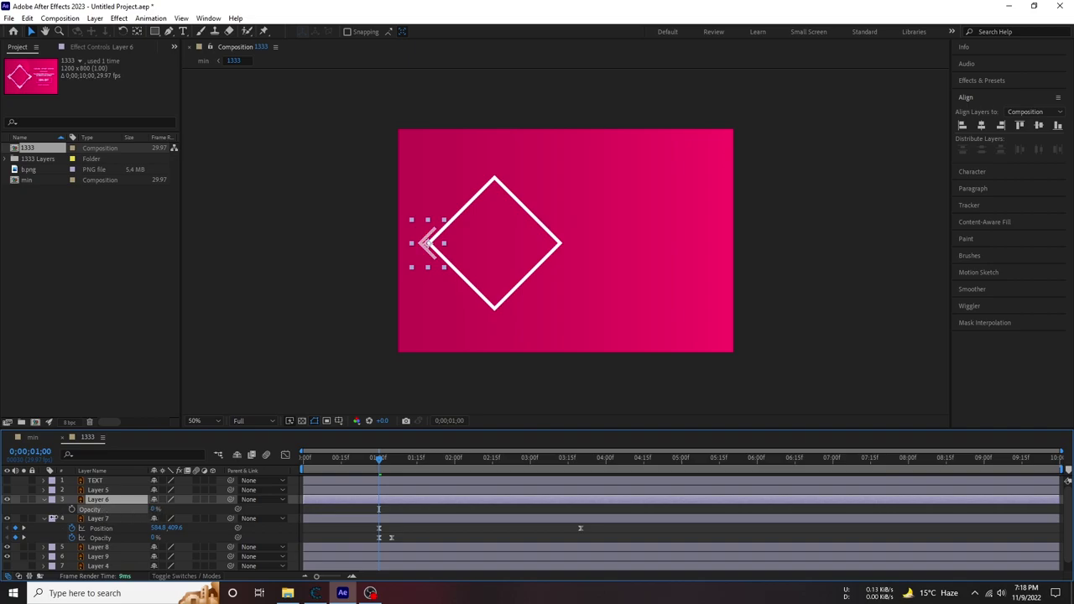
pyautogui.moveTo(378, 460); pyautogui.dragTo(391, 471)
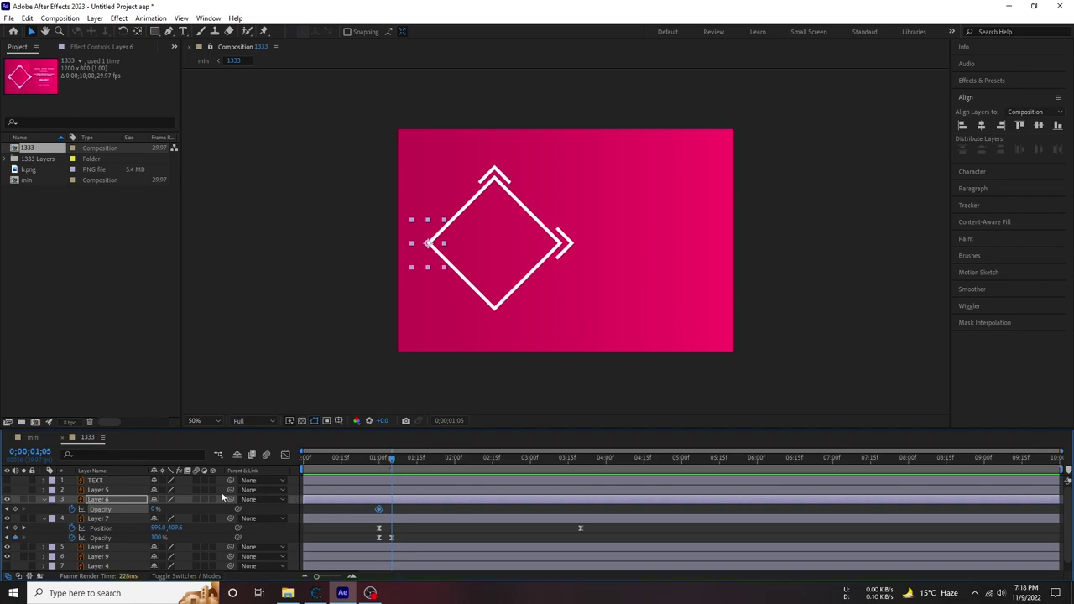
pyautogui.moveTo(187, 504)
pyautogui.mouseDown()
pyautogui.moveTo(383, 487)
pyautogui.moveTo(380, 475)
pyautogui.mouseUp()
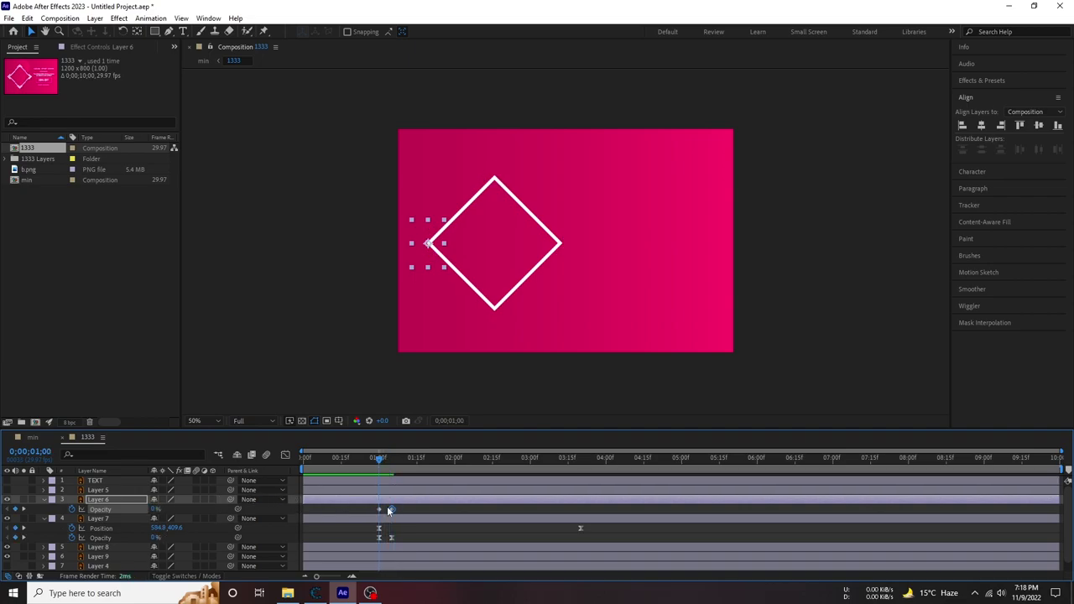
pyautogui.press('Delete')
pyautogui.moveTo(405, 509); pyautogui.dragTo(370, 512)
# Easy Ease Layer 6's Opacity keyframes and keyframe Position from 1;00 to a slightly lower X at 3;20.
pyautogui.press('F9')
pyautogui.hotkey('alt', 'shift', 'p')
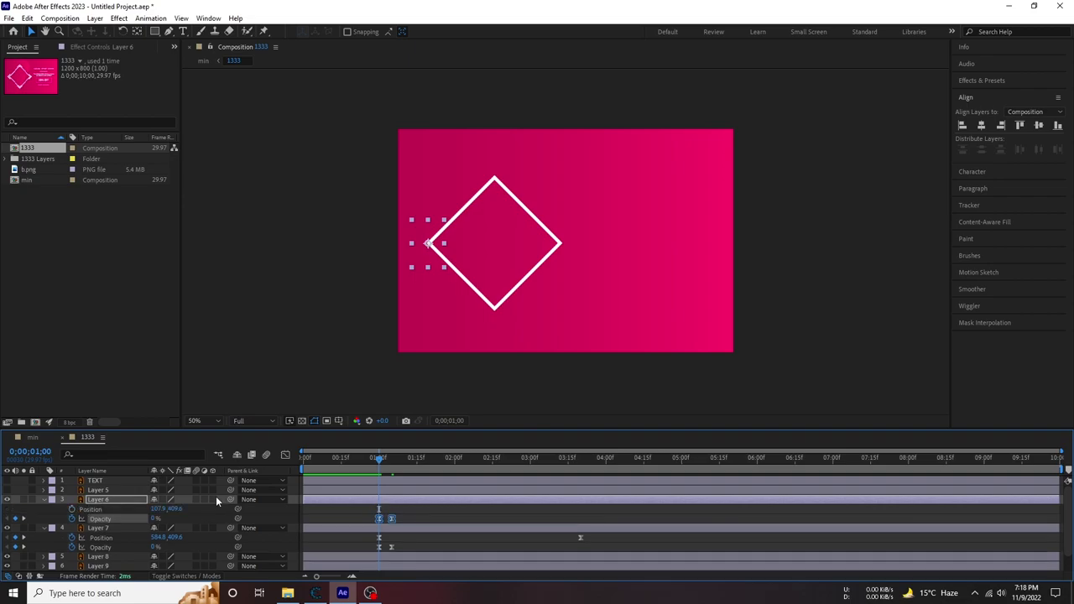
pyautogui.click(74, 510)
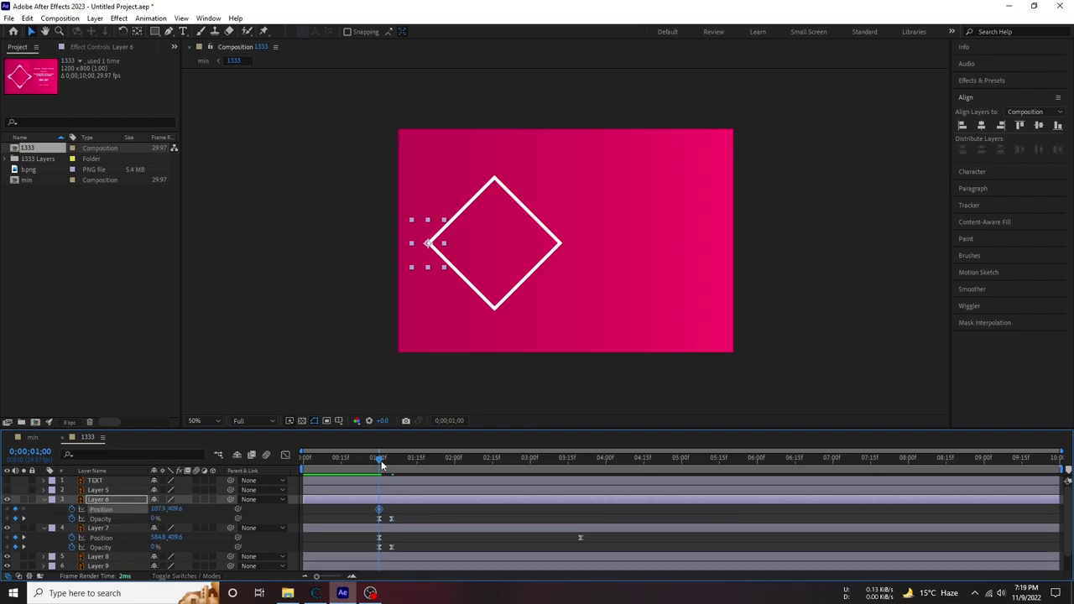
pyautogui.moveTo(380, 460); pyautogui.dragTo(581, 479)
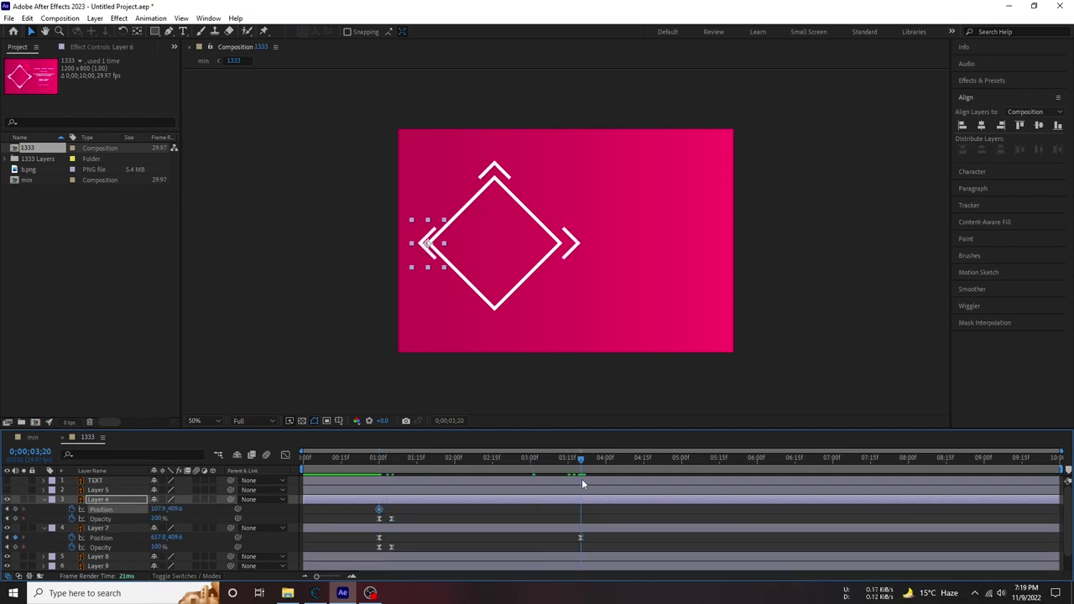
pyautogui.moveTo(156, 509); pyautogui.dragTo(151, 508)
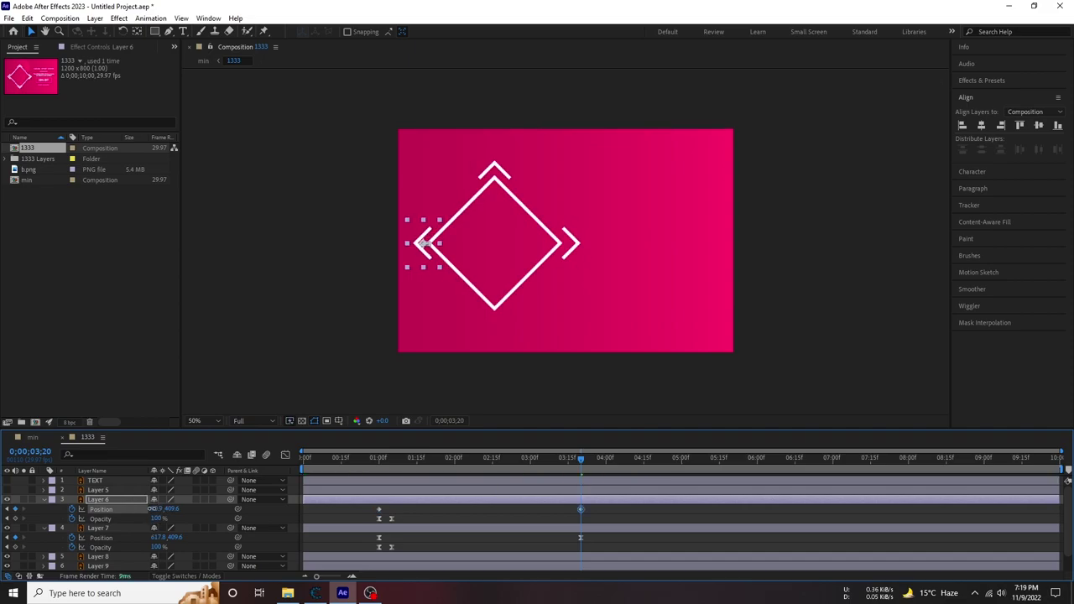
# Preview the left chevron's fade and leftward slide from just before it appears.
pyautogui.click(359, 463)
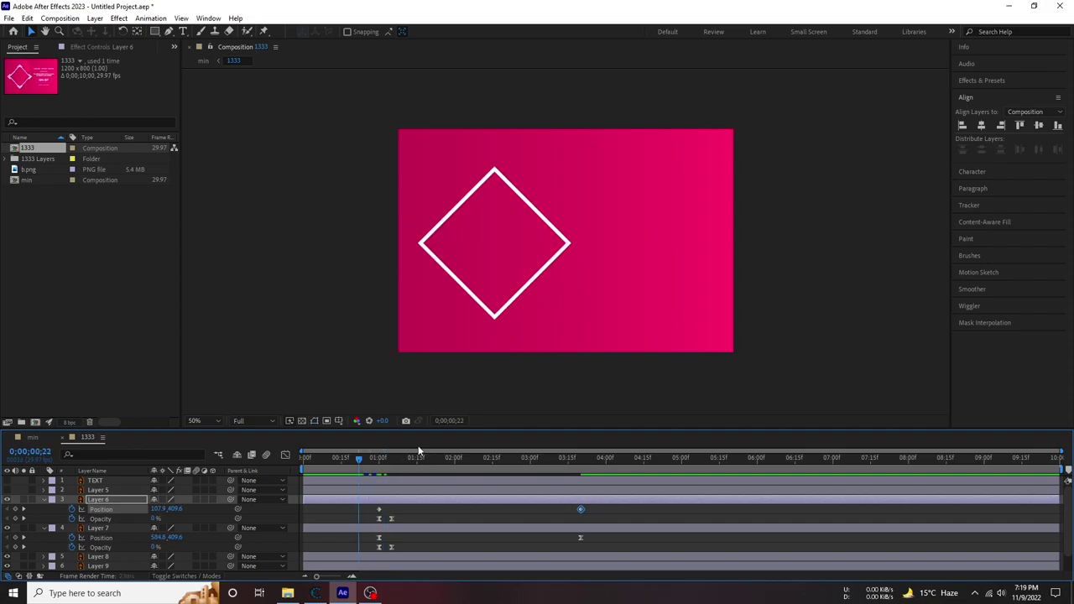
pyautogui.press('space')
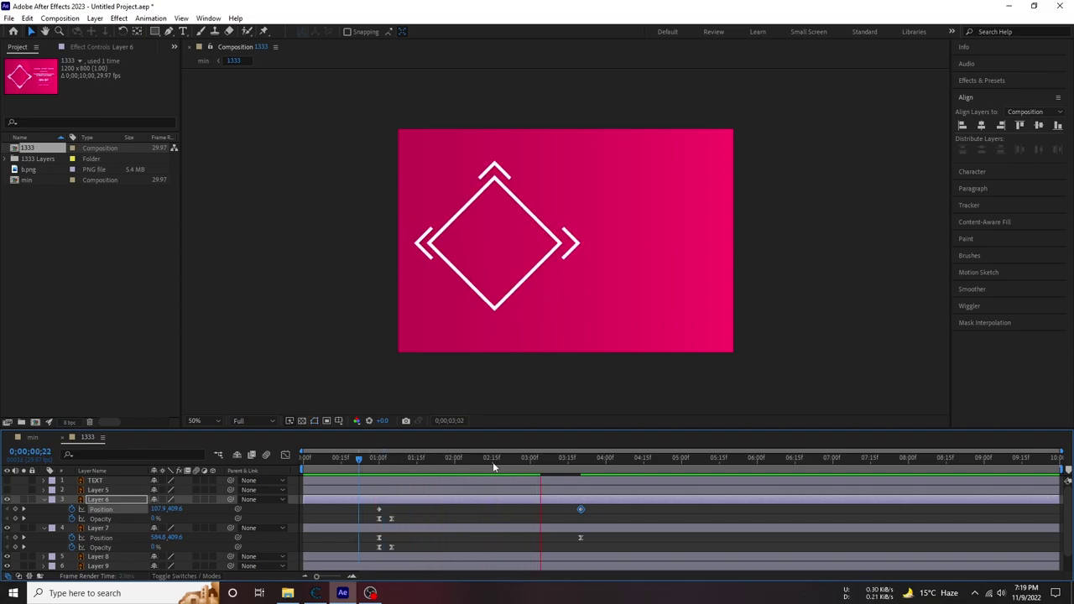
pyautogui.click(580, 510)
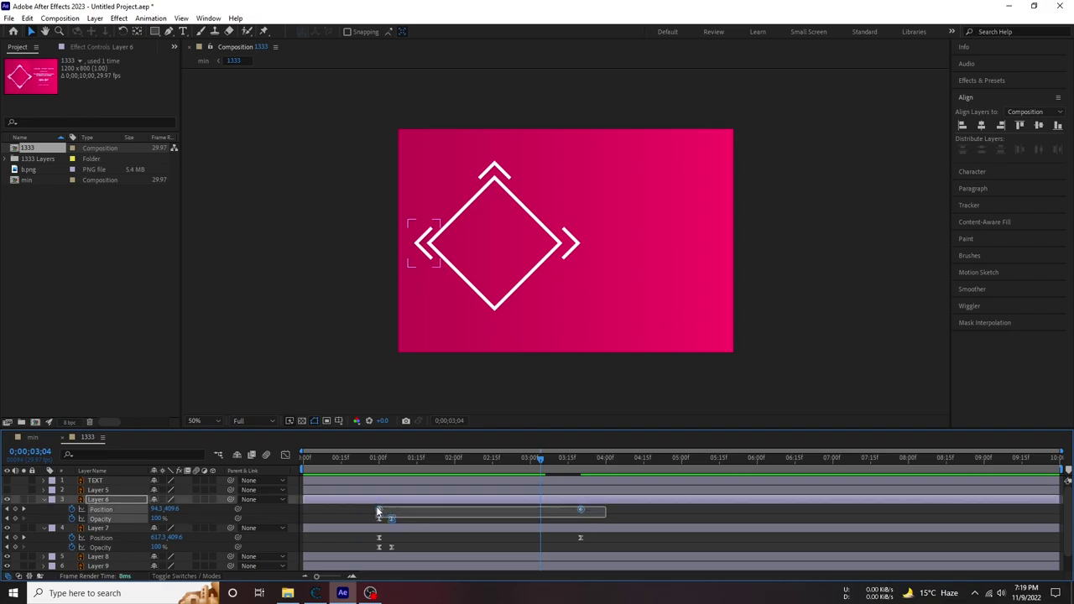
# Reshape Layer 6's Position speed curve for a sharp early peak and long ease-out, then preview.
pyautogui.moveTo(605, 515); pyautogui.dragTo(365, 512)
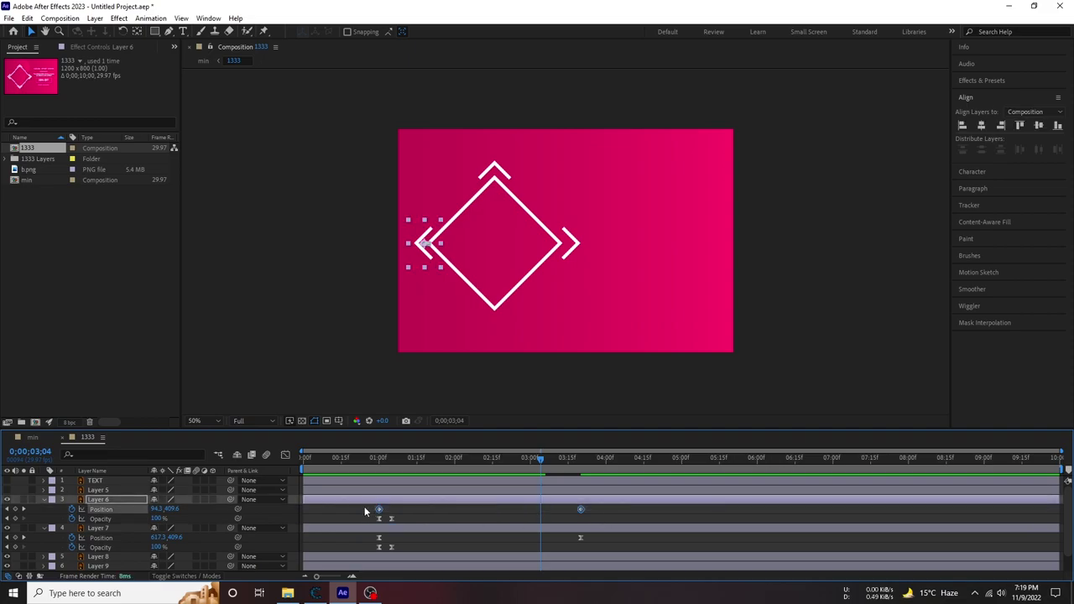
pyautogui.click(286, 456)
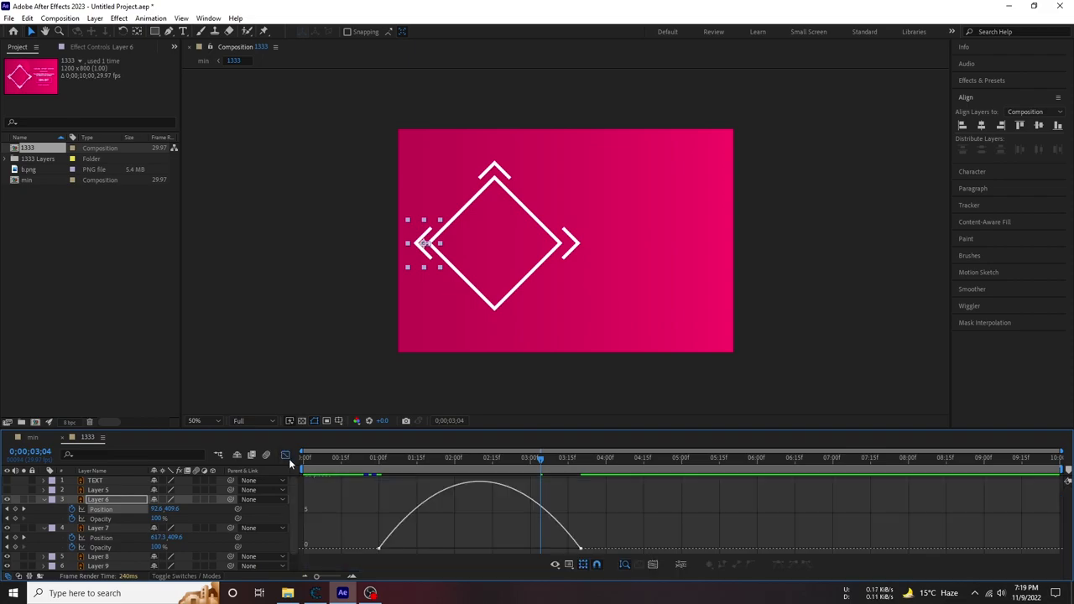
pyautogui.click(546, 530)
pyautogui.moveTo(548, 549); pyautogui.dragTo(444, 546)
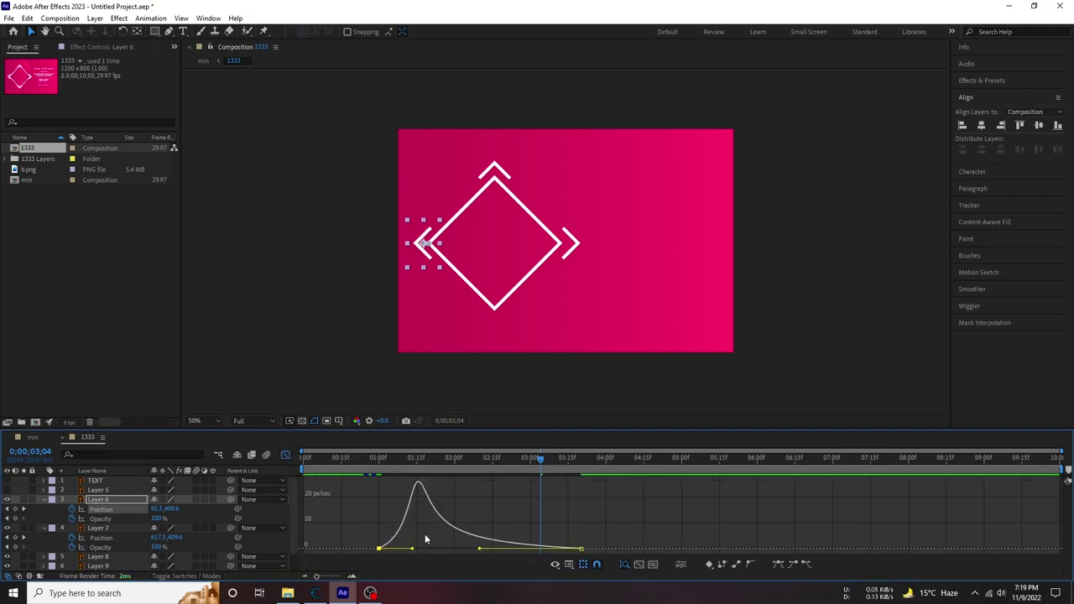
pyautogui.moveTo(412, 549); pyautogui.dragTo(383, 552)
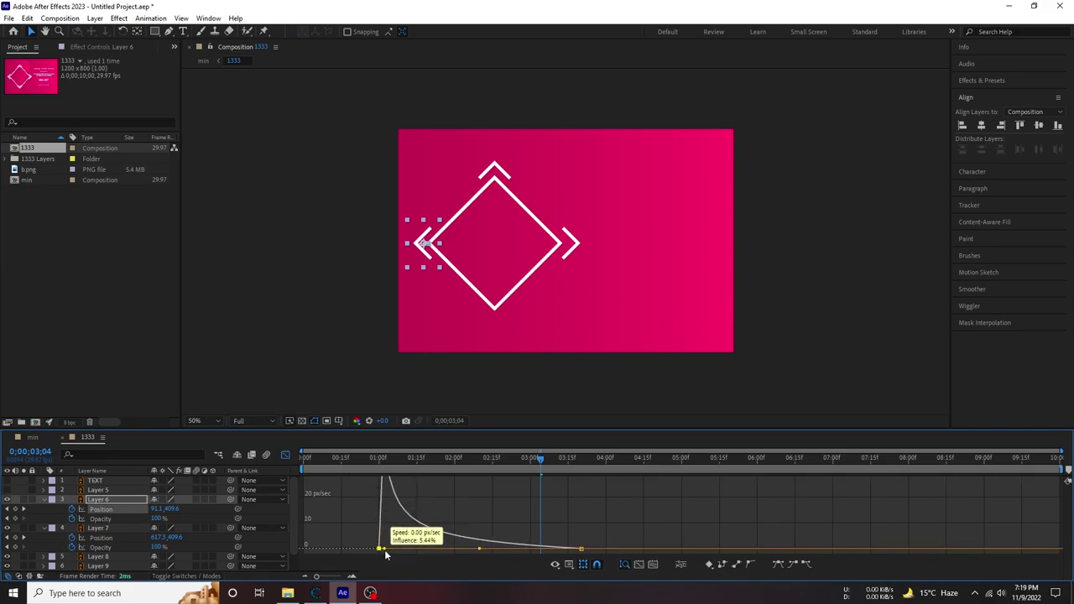
pyautogui.click(285, 454)
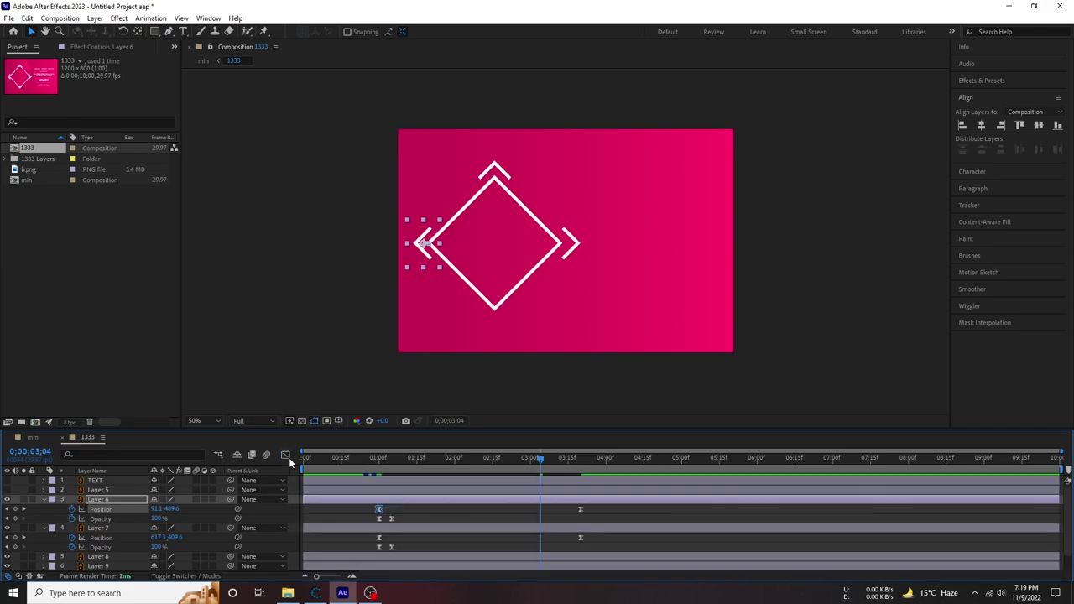
pyautogui.press('space')
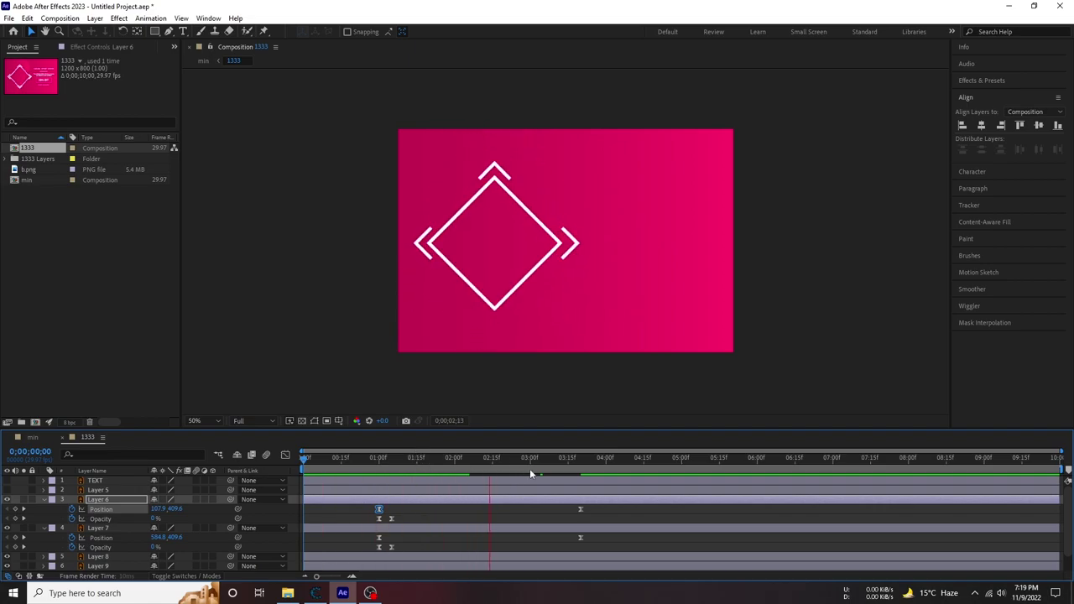
pyautogui.press('space')
# Select Layer 5 and make the bottom chevron visible.
pyautogui.click(387, 489)
pyautogui.click(380, 460)
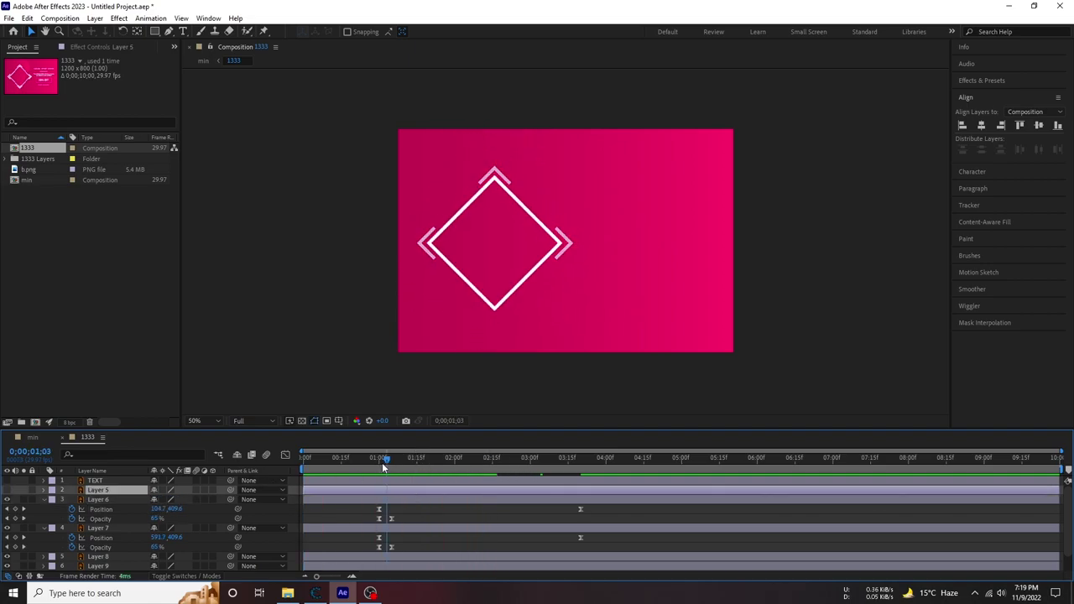
pyautogui.click(7, 489)
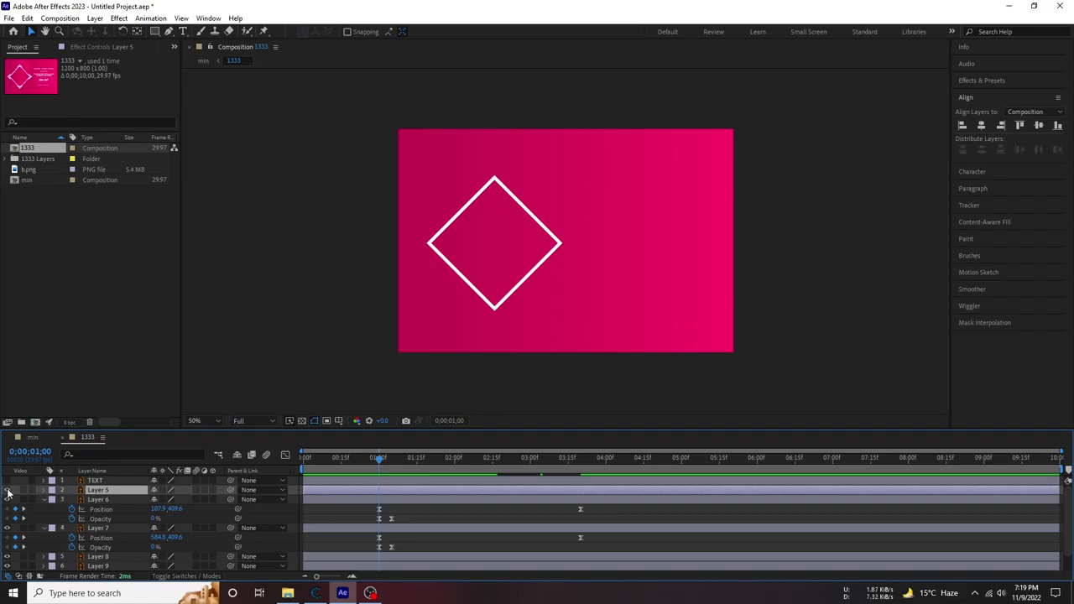
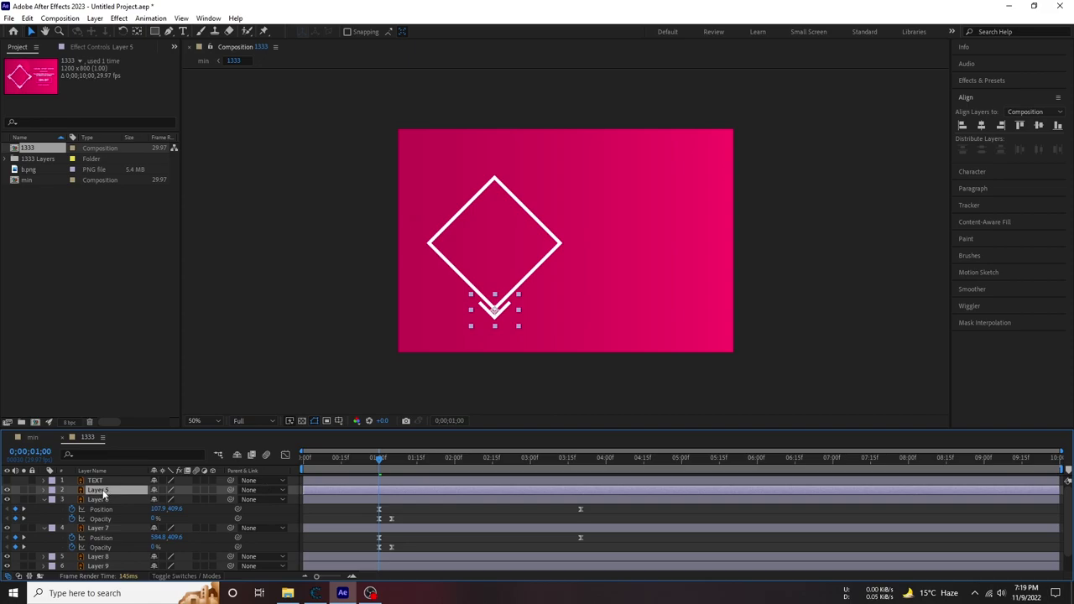
# Keyframe Layer 5's opacity from 0% at 1;00 to 100% at 1;05.
pyautogui.press('t')
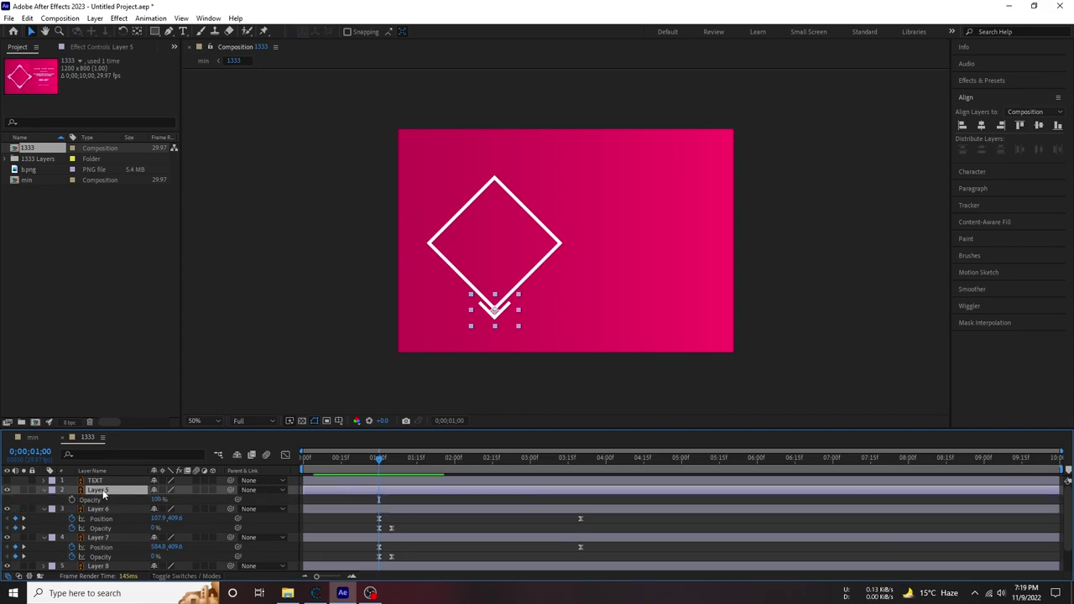
pyautogui.hotkey('shift', 'p')
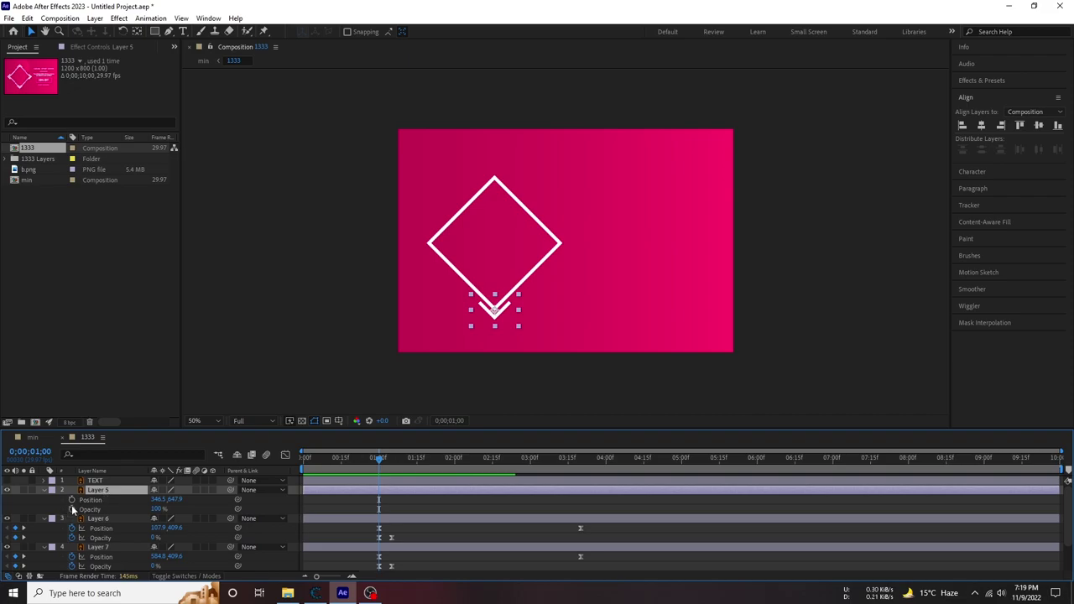
pyautogui.click(71, 509)
pyautogui.moveTo(373, 462); pyautogui.dragTo(376, 466)
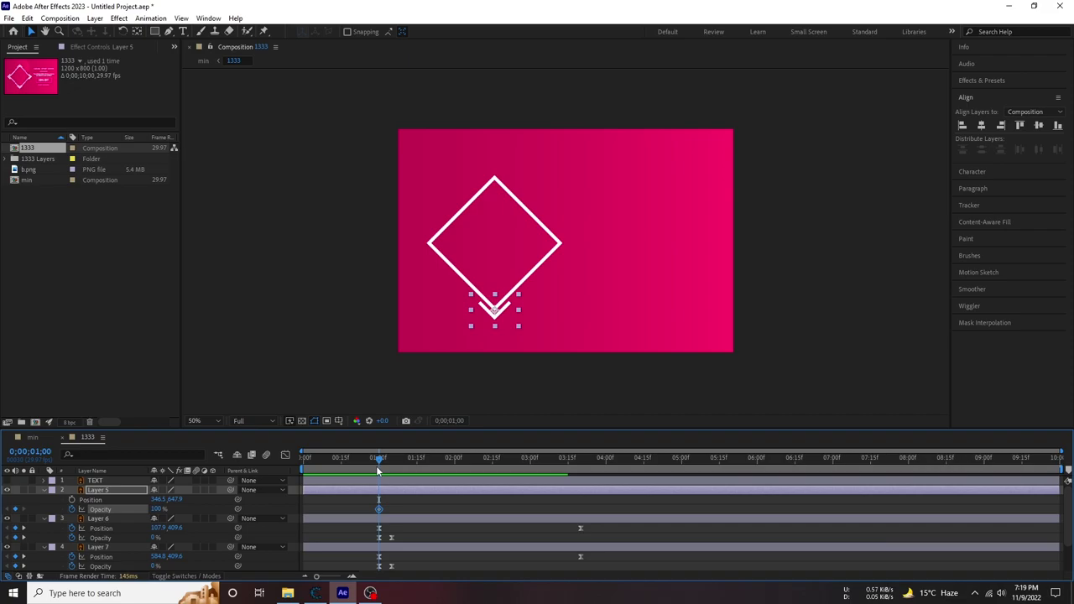
pyautogui.moveTo(158, 511); pyautogui.dragTo(118, 512)
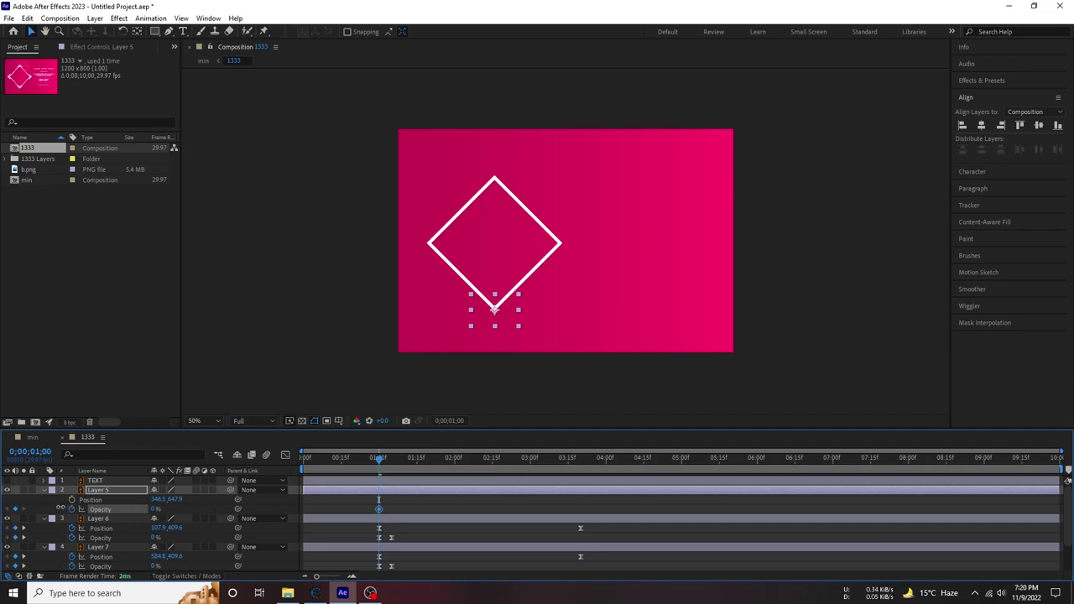
pyautogui.moveTo(379, 461); pyautogui.dragTo(391, 461)
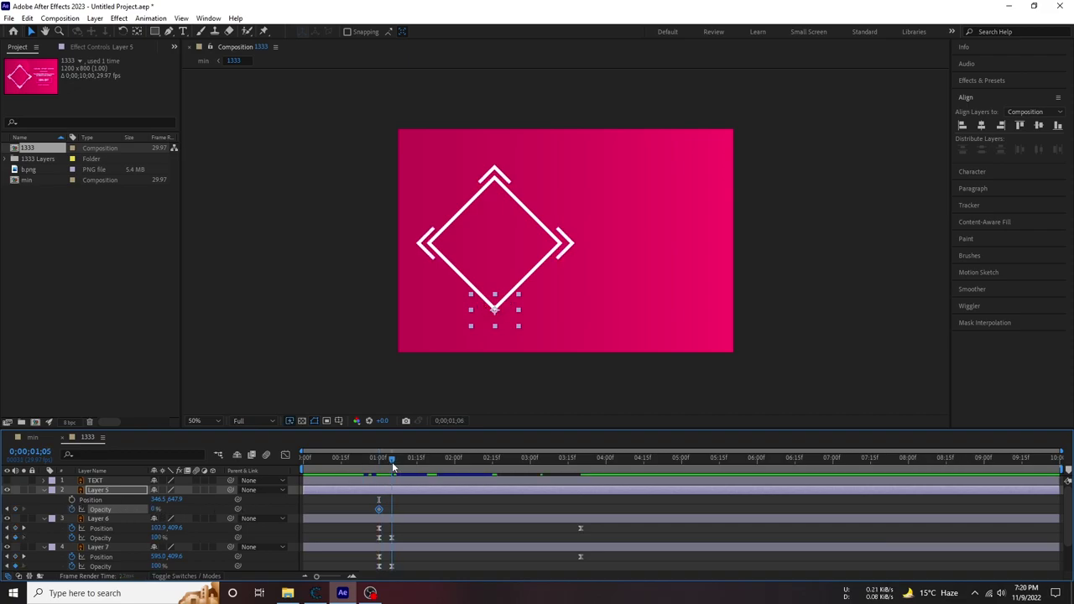
pyautogui.moveTo(154, 509); pyautogui.dragTo(291, 504)
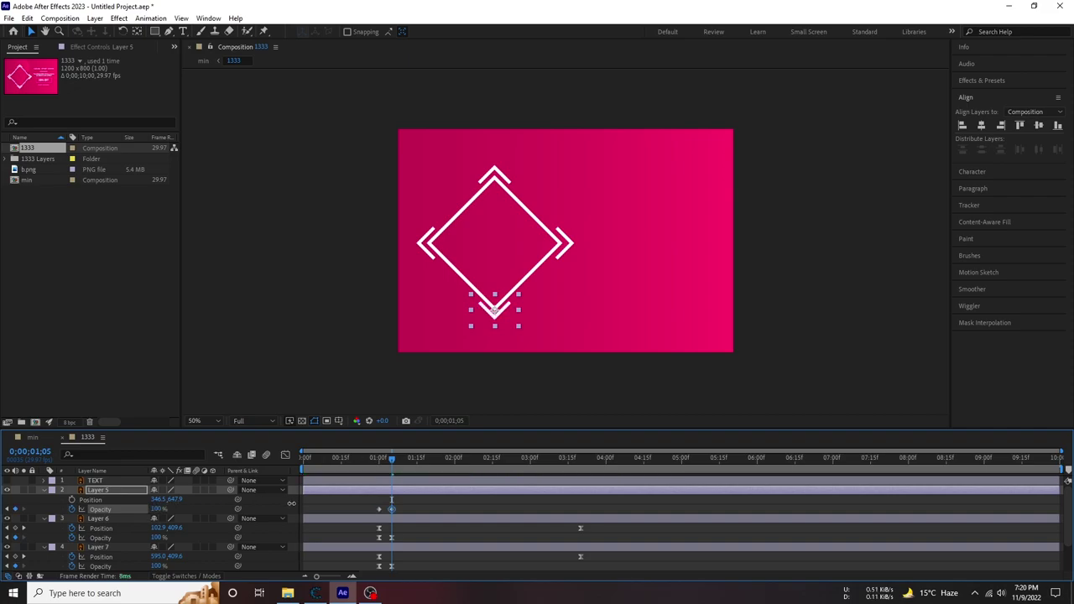
# Apply Easy Ease to both opacity keyframes of the bottom chevron.
pyautogui.click(378, 460)
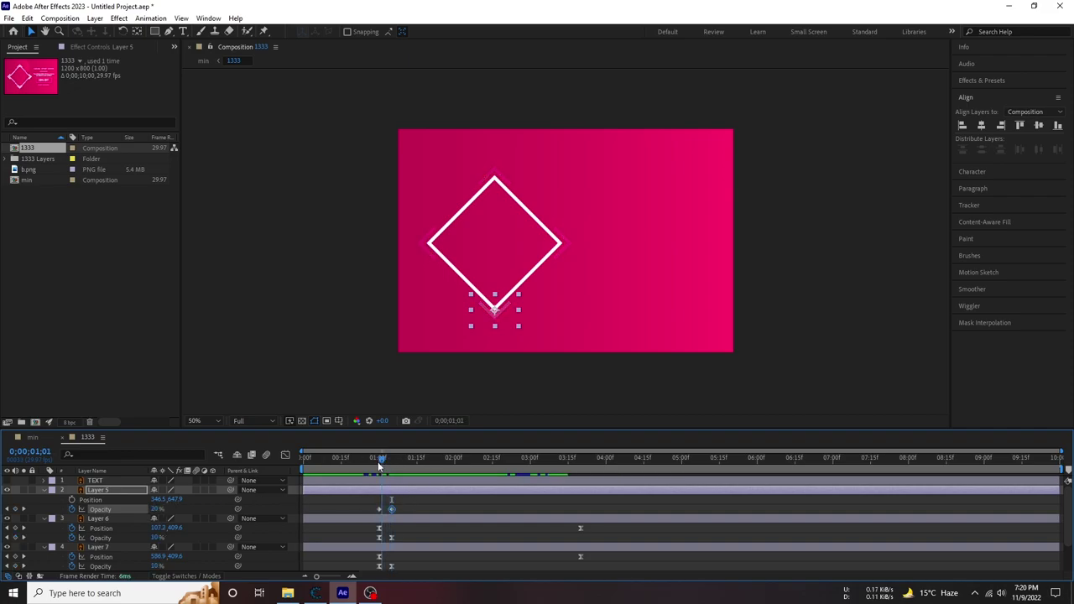
pyautogui.moveTo(407, 506); pyautogui.dragTo(366, 516)
pyautogui.rightClick(392, 507)
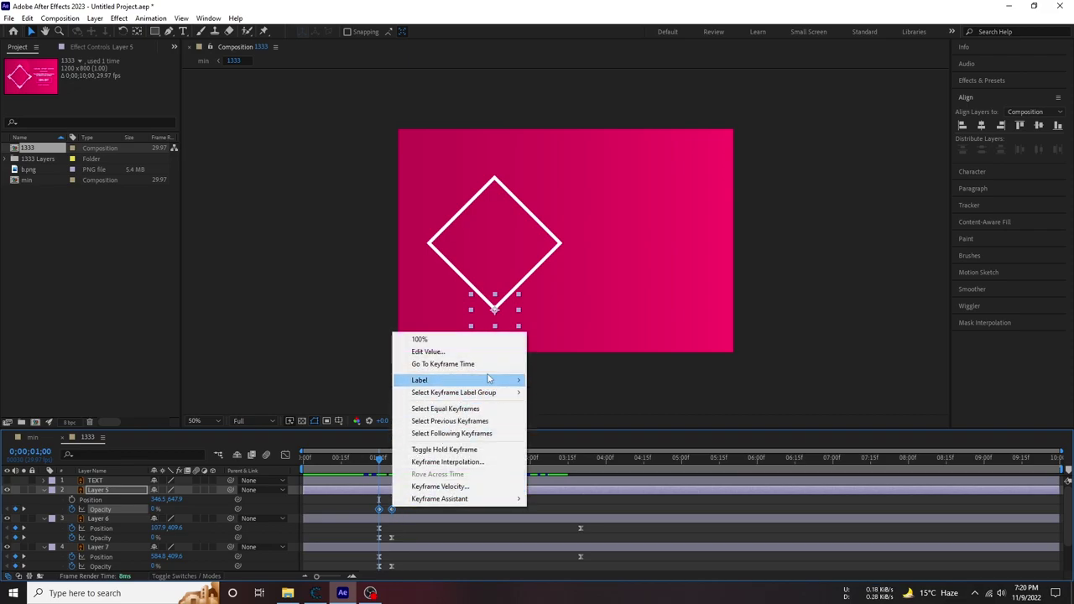
pyautogui.moveTo(523, 499)
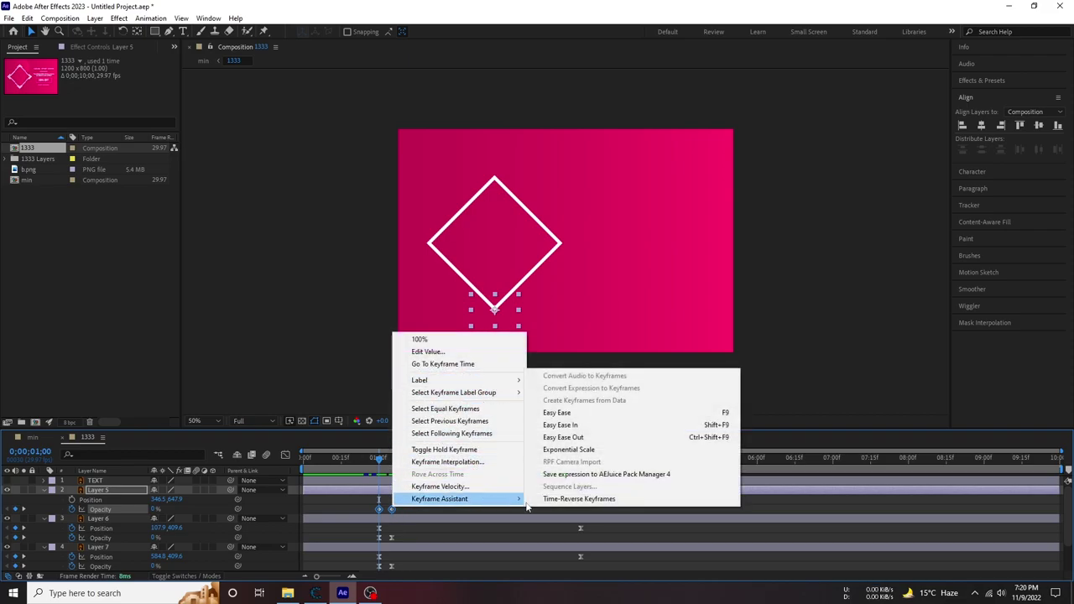
pyautogui.click(640, 413)
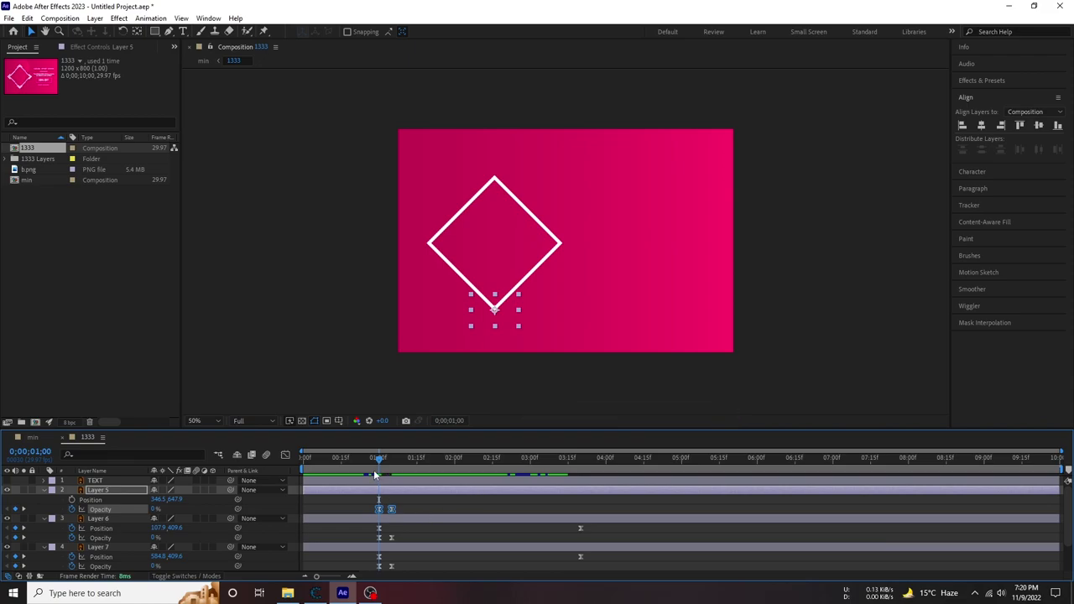
pyautogui.click(88, 500)
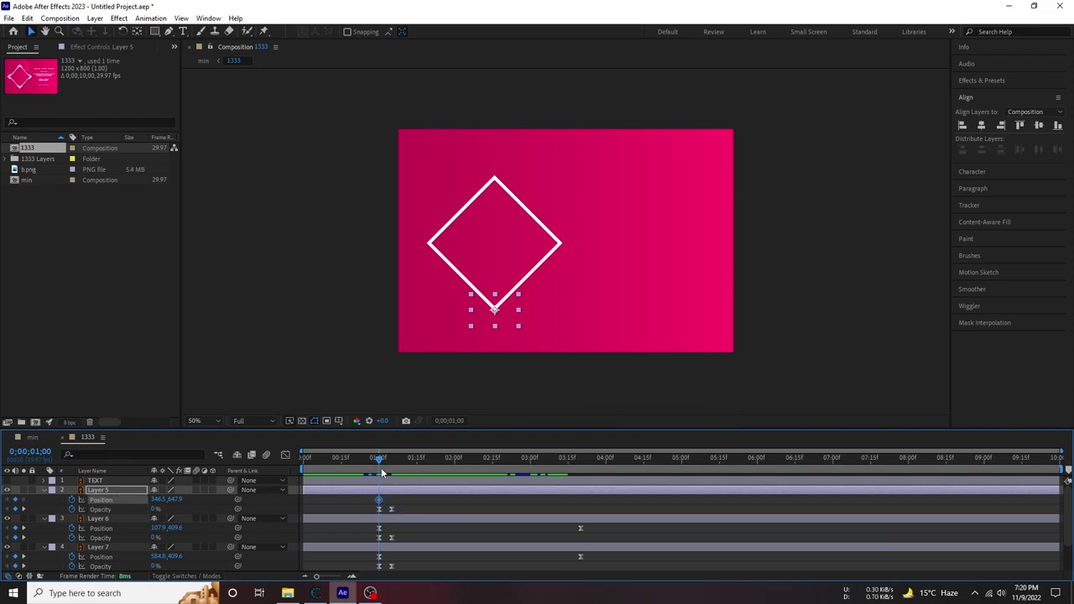
# At 3;20, push the bottom chevron's Y position slightly down, then preview the drift from the start.
pyautogui.moveTo(381, 474); pyautogui.dragTo(582, 478)
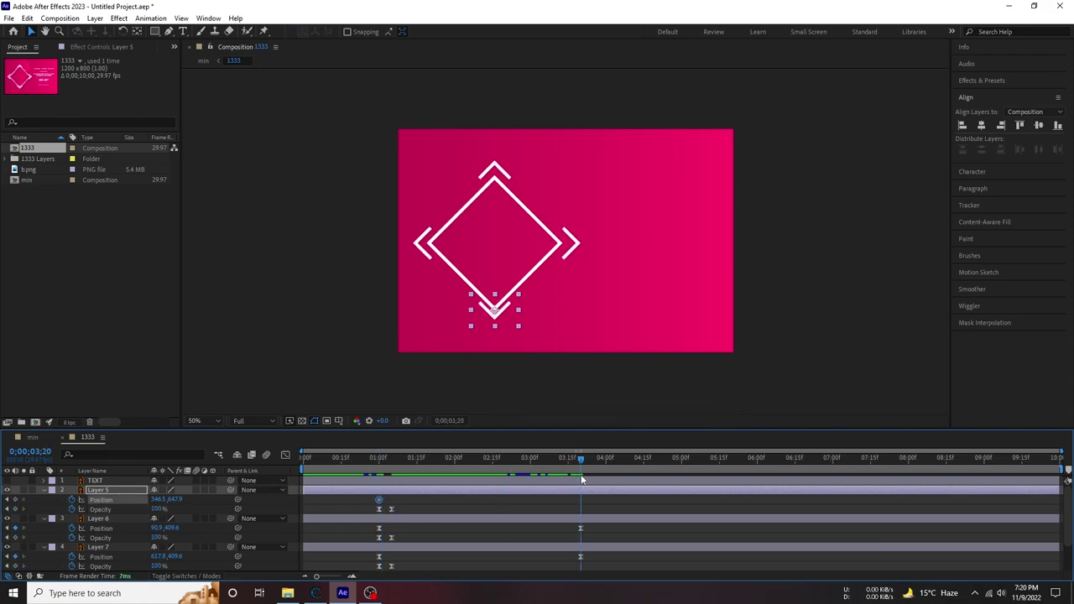
pyautogui.moveTo(158, 501); pyautogui.dragTo(177, 499)
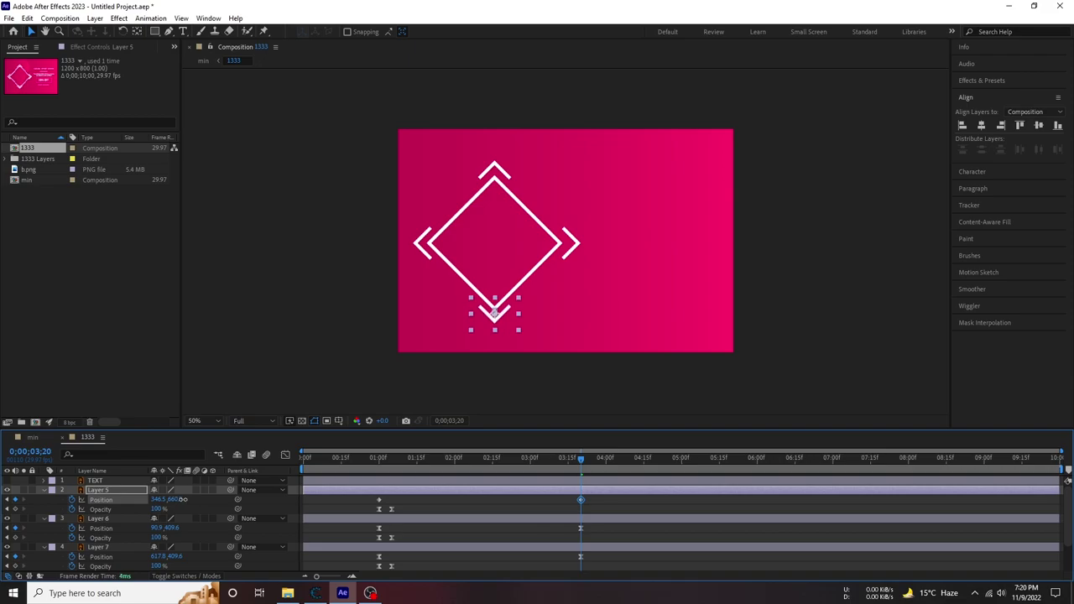
pyautogui.press('space')
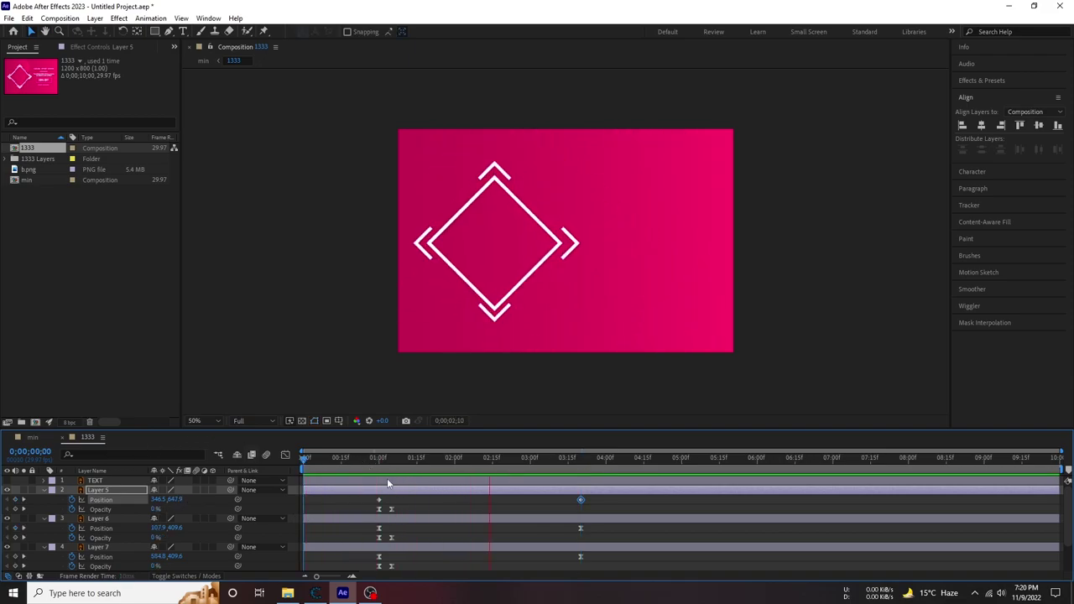
pyautogui.click(433, 474)
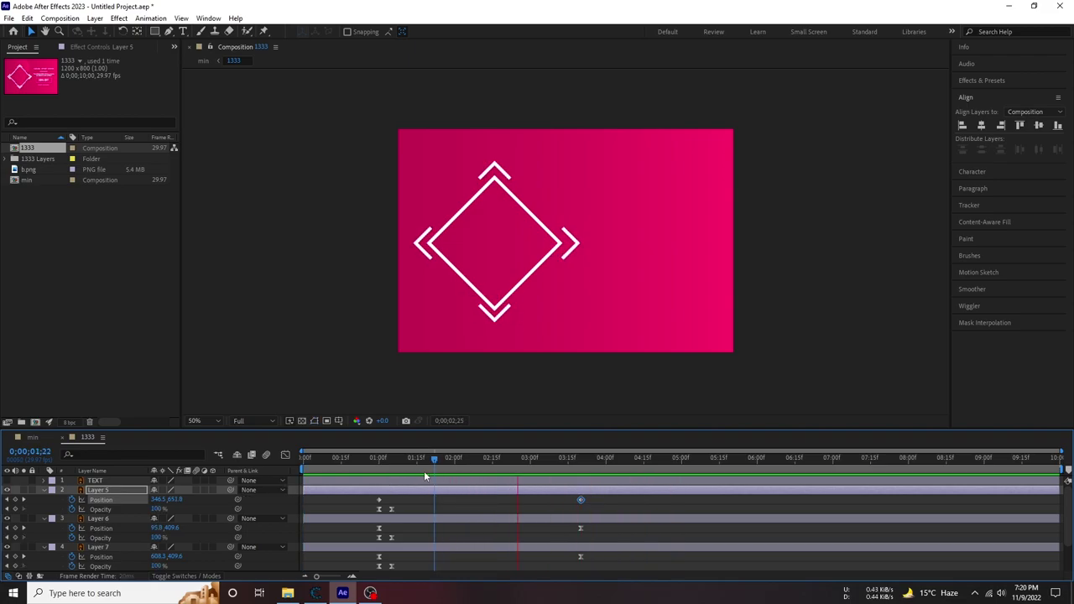
pyautogui.press('Home')
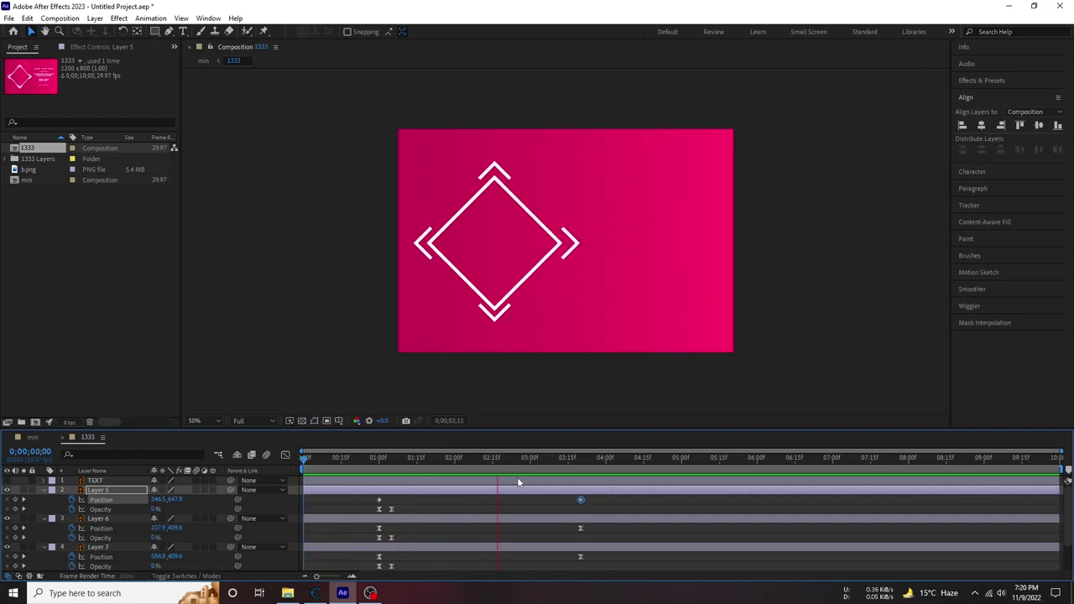
pyautogui.press('space')
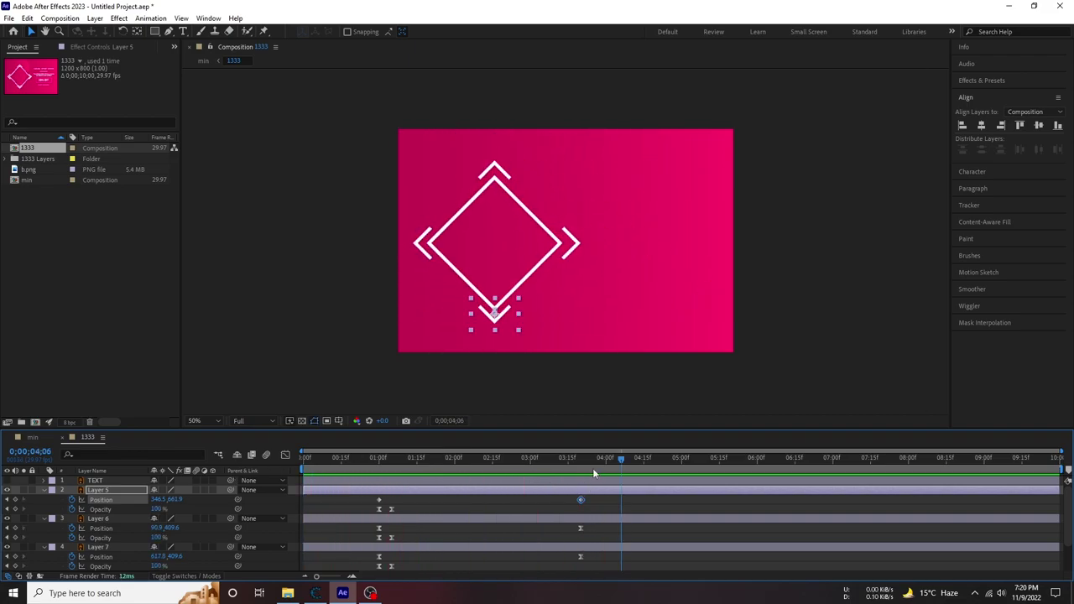
pyautogui.keyDown('shift'); pyautogui.click(377, 500); pyautogui.keyUp('shift')
# Ease the chevron's position keyframes with F9 and reshape the speed curve: sharp burst out, long gentle settle.
pyautogui.press('F9')
pyautogui.click(284, 454)
pyautogui.click(561, 544)
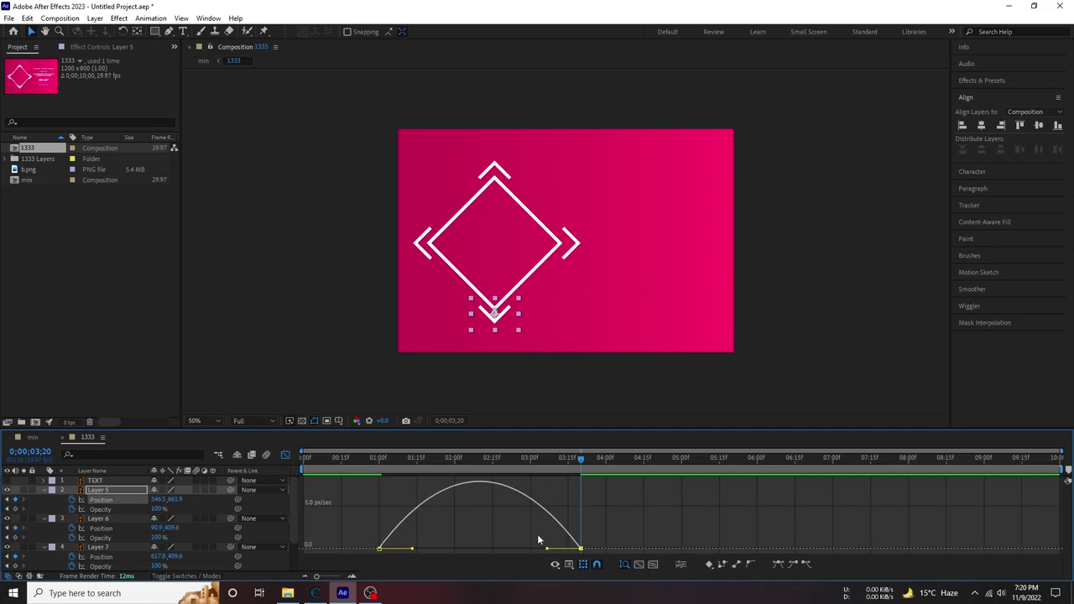
pyautogui.moveTo(546, 551); pyautogui.dragTo(479, 550)
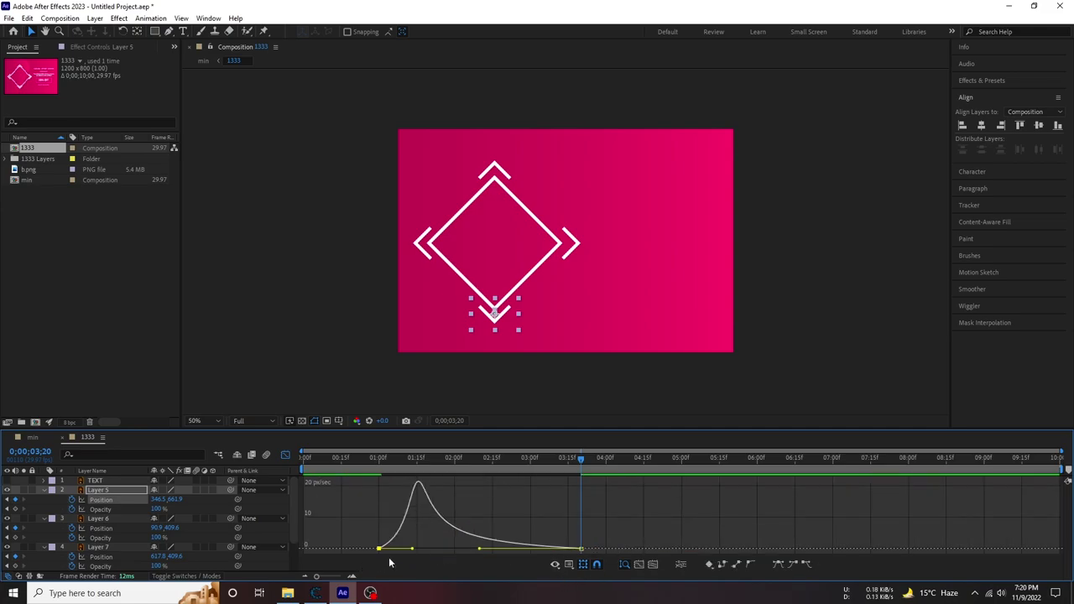
pyautogui.moveTo(414, 551); pyautogui.dragTo(383, 549)
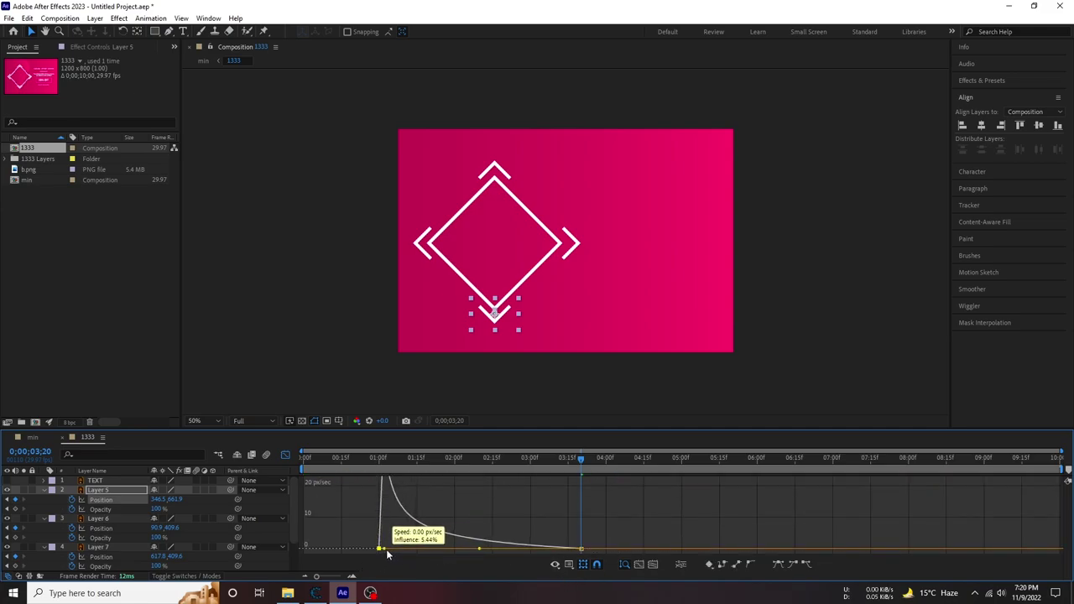
pyautogui.hotkey('shift', 'F3')
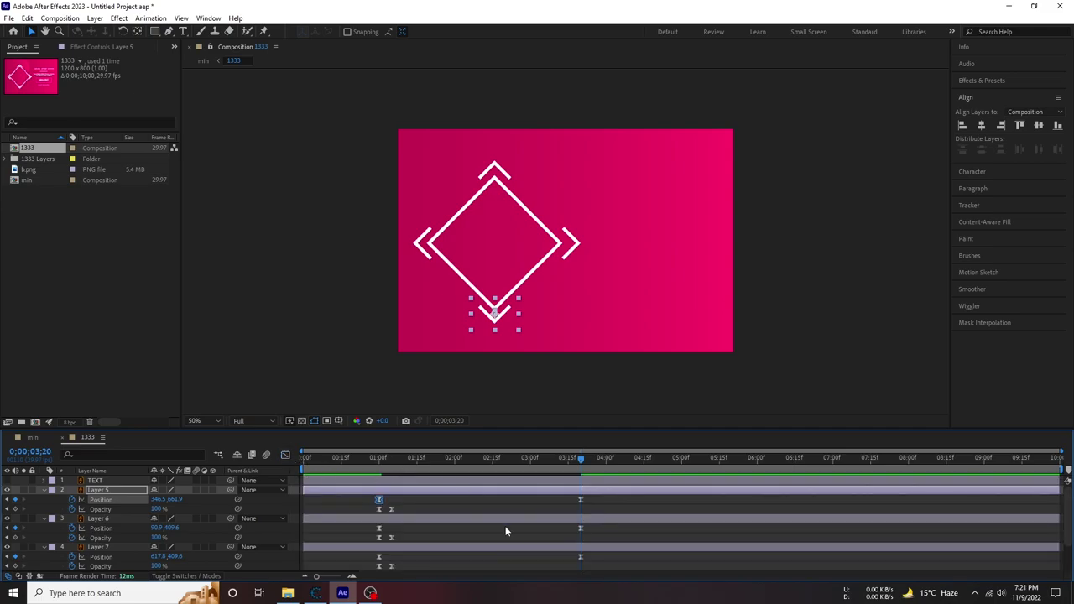
pyautogui.click(580, 556)
pyautogui.scroll(-1, 571, 512)
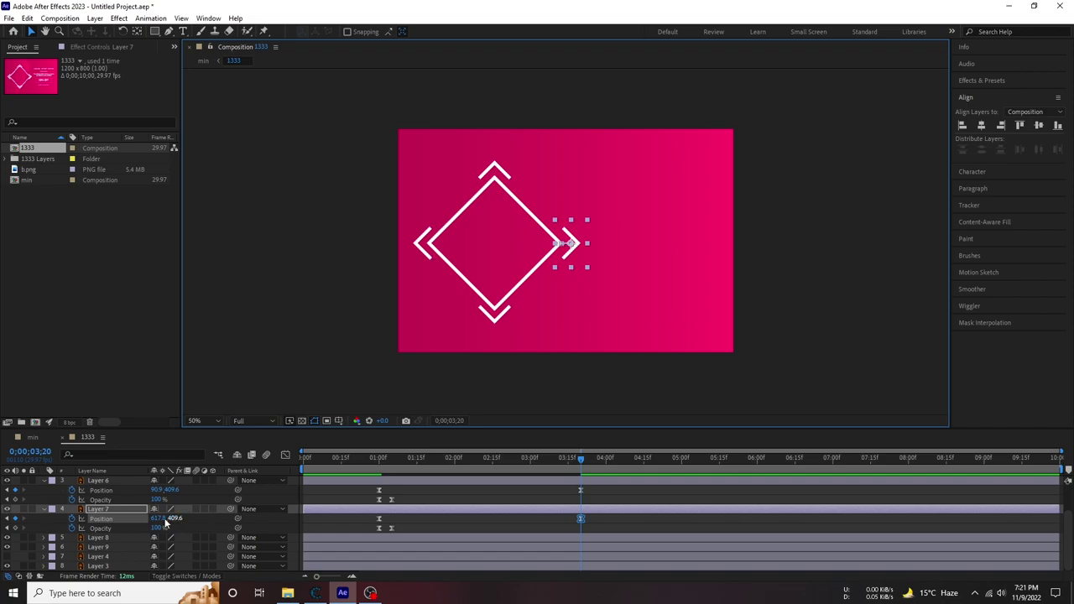
# Lower Layer 7's end Position X slightly so the right chevron lands further left, then preview.
pyautogui.moveTo(159, 518); pyautogui.dragTo(155, 519)
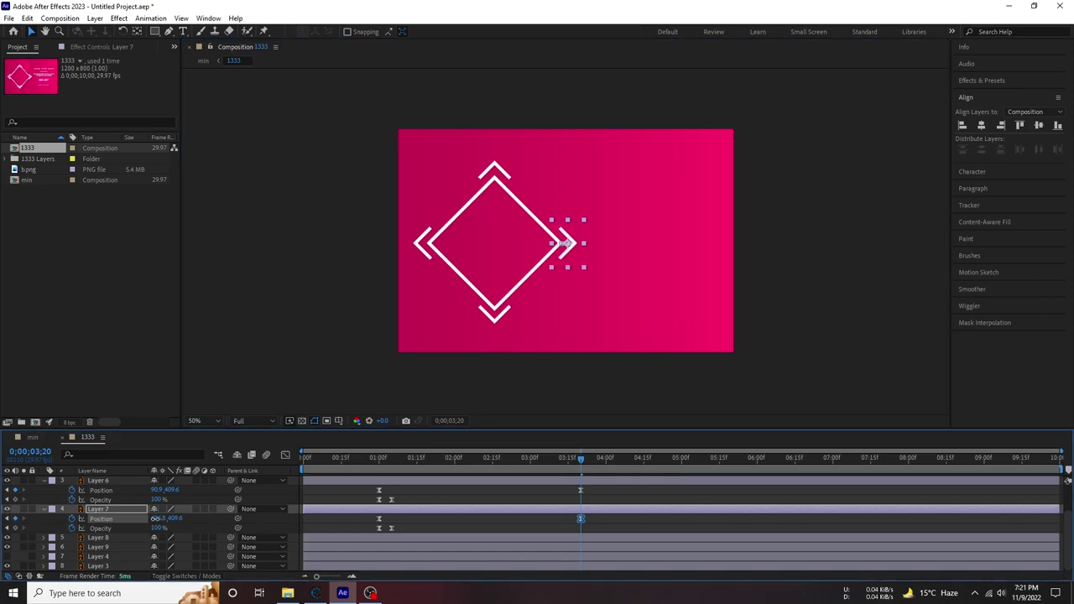
pyautogui.click(502, 497)
pyautogui.press('space')
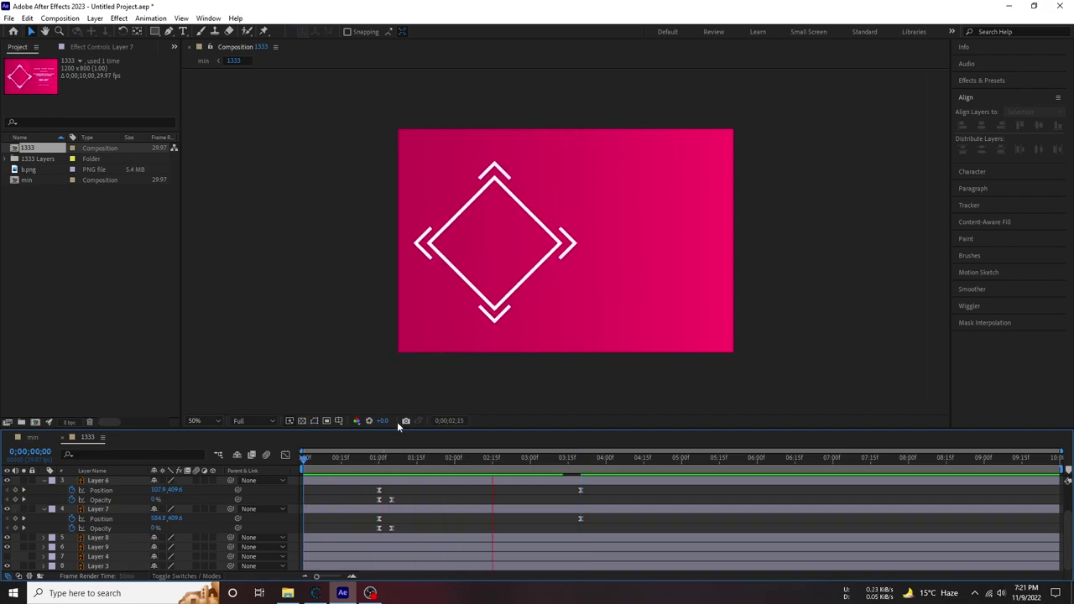
pyautogui.press('space')
pyautogui.press('space')
pyautogui.press('space')
# Collapse the property rows of Layers 5–7 and toggle the sale TEXT layer's visibility.
pyautogui.click(44, 481)
pyautogui.click(43, 509)
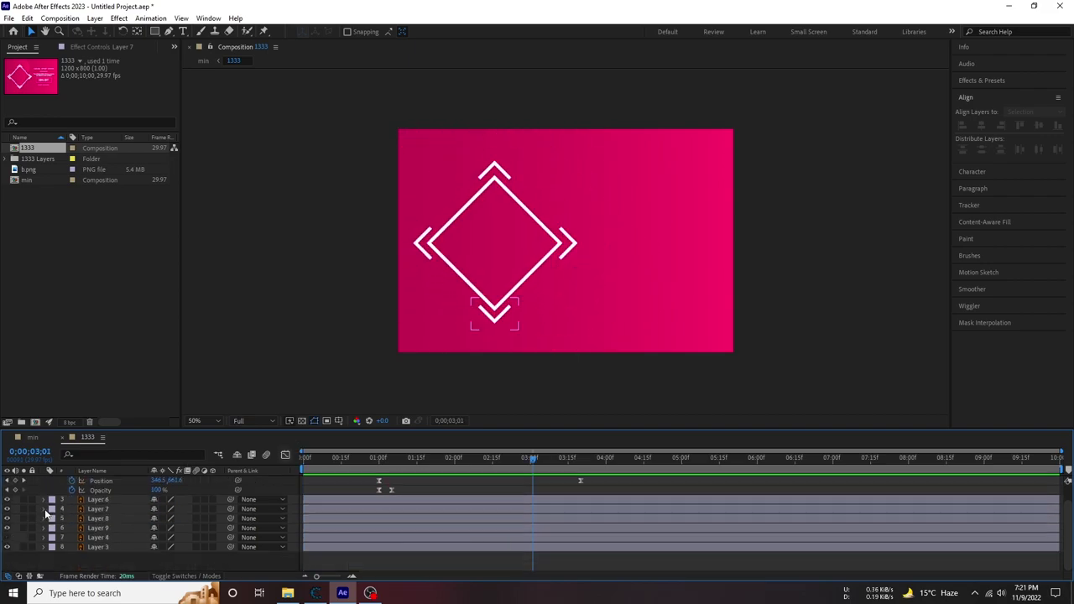
pyautogui.click(44, 491)
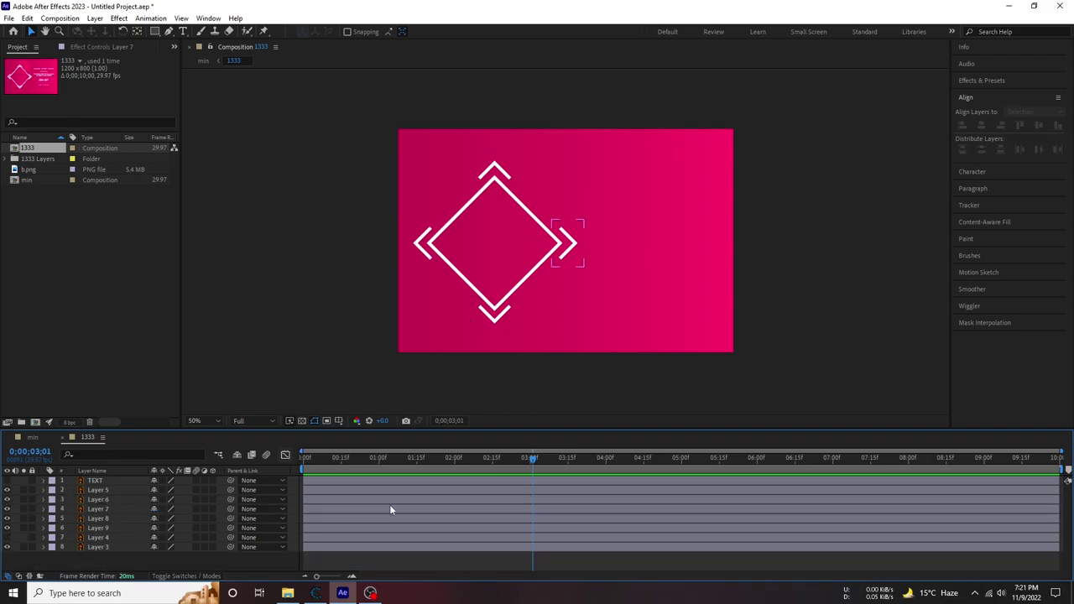
pyautogui.moveTo(364, 456); pyautogui.dragTo(472, 466)
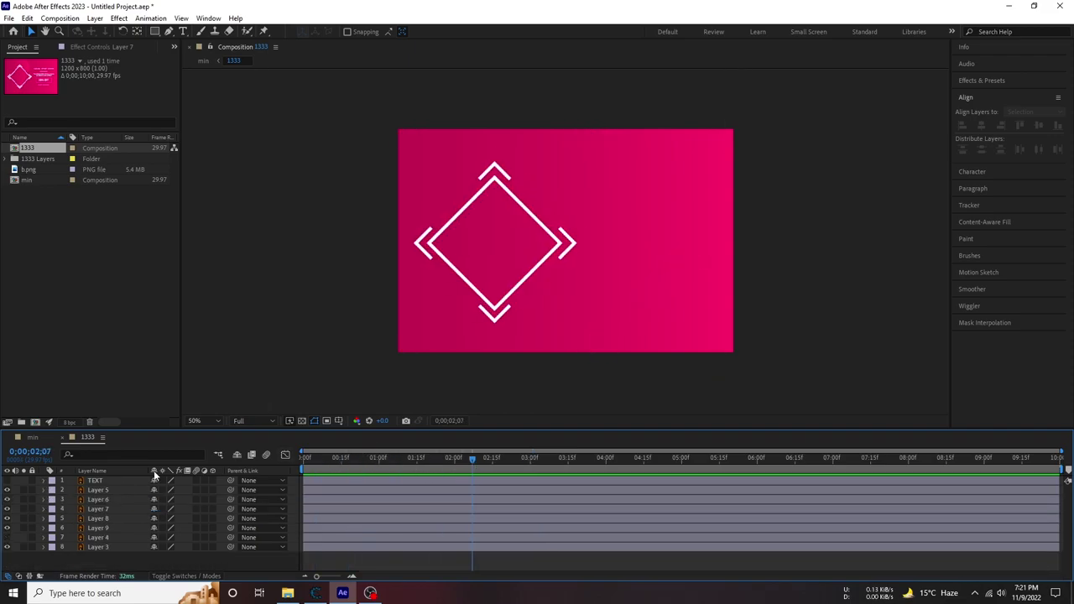
pyautogui.click(4, 483)
pyautogui.click(4, 484)
# Turn the TEXT layer back on and preview the whole banner from the start.
pyautogui.click(6, 481)
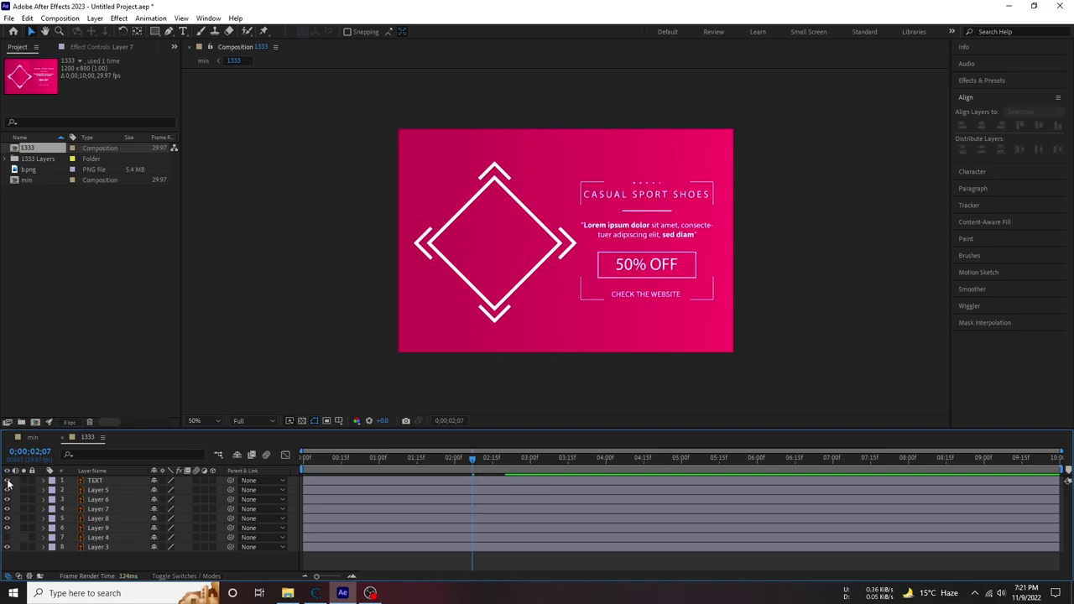
pyautogui.moveTo(475, 461)
pyautogui.mouseDown()
pyautogui.moveTo(304, 461)
pyautogui.moveTo(379, 476)
pyautogui.mouseUp()
pyautogui.press('space')
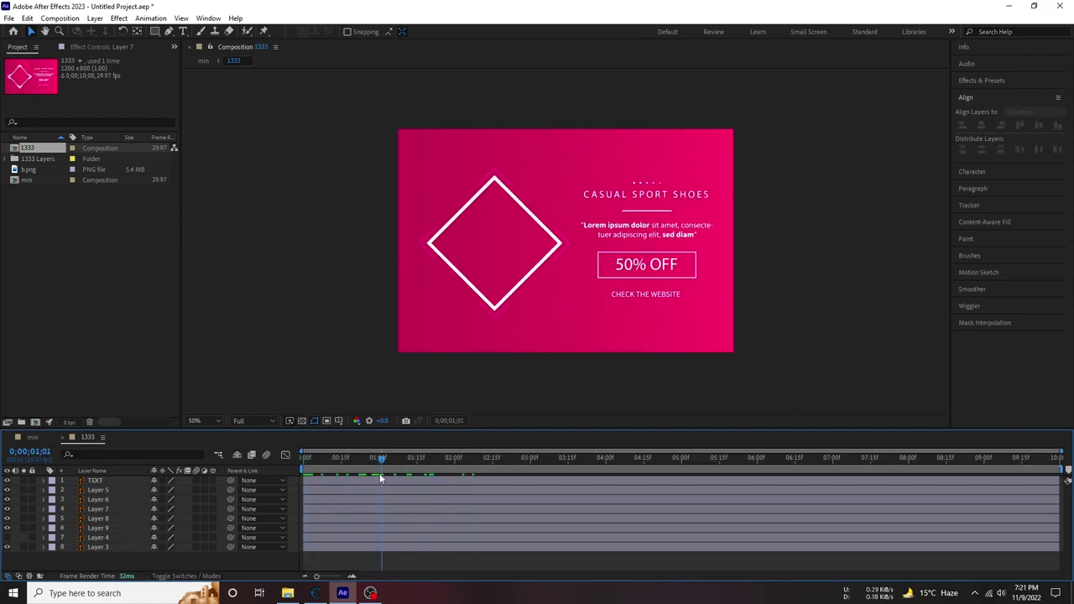
# Set a starting Position keyframe on TEXT with the block pushed off the right edge.
pyautogui.click(123, 481)
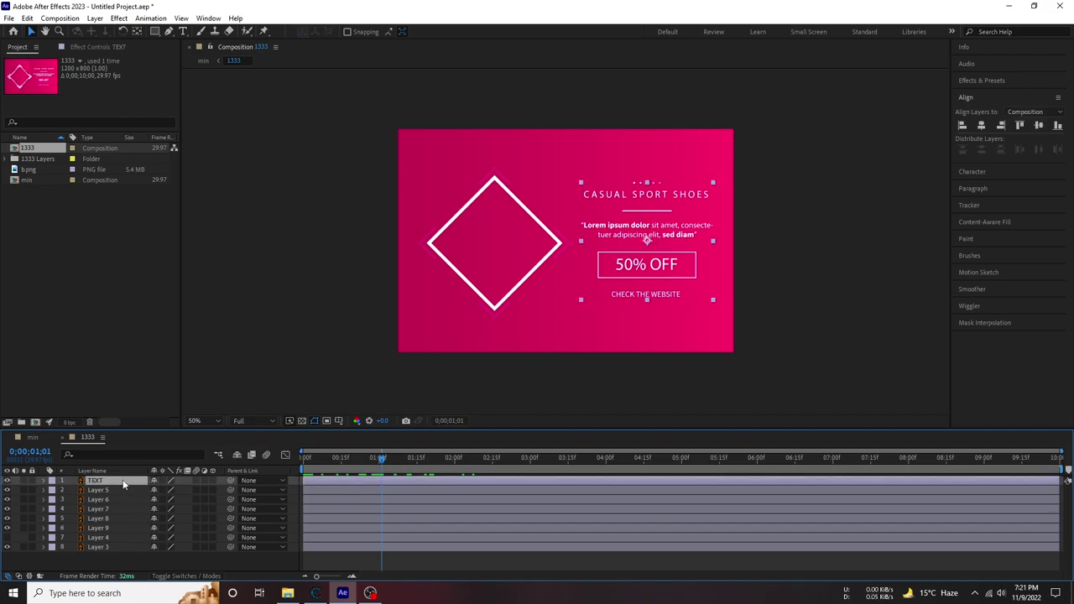
pyautogui.press('p')
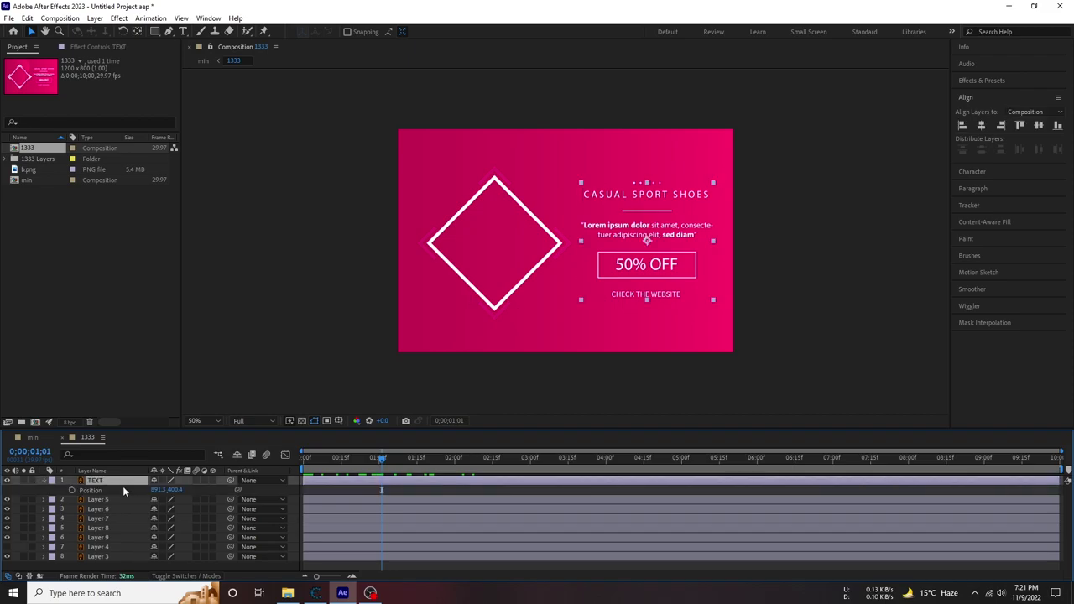
pyautogui.click(72, 490)
pyautogui.moveTo(669, 272); pyautogui.dragTo(818, 270)
pyautogui.hotkey('shift', 'Right')
pyautogui.hotkey('shift', 'Right')
pyautogui.hotkey('shift', 'Right')
# At about 2;00, return the text to 883.3,400.4 and preview the slide-in.
pyautogui.moveTo(403, 458); pyautogui.dragTo(447, 458)
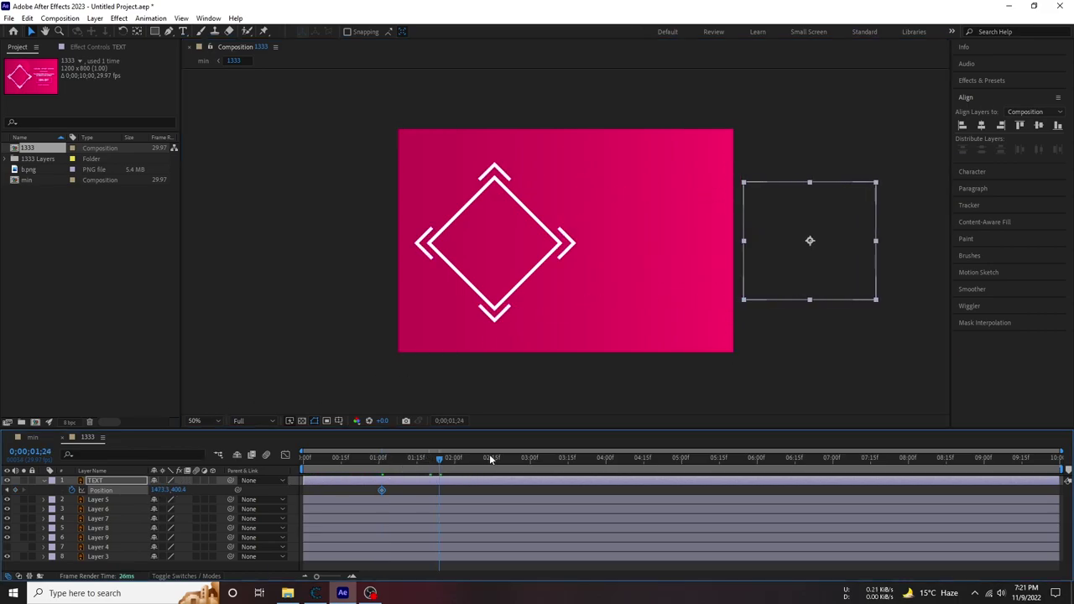
pyautogui.click(480, 471)
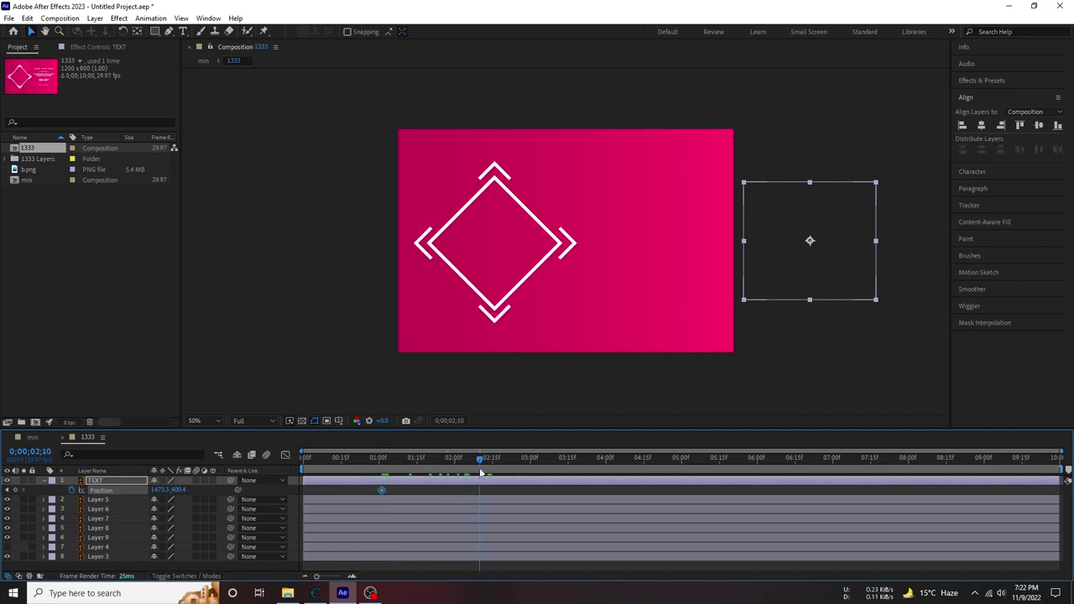
pyautogui.moveTo(454, 470); pyautogui.dragTo(451, 469)
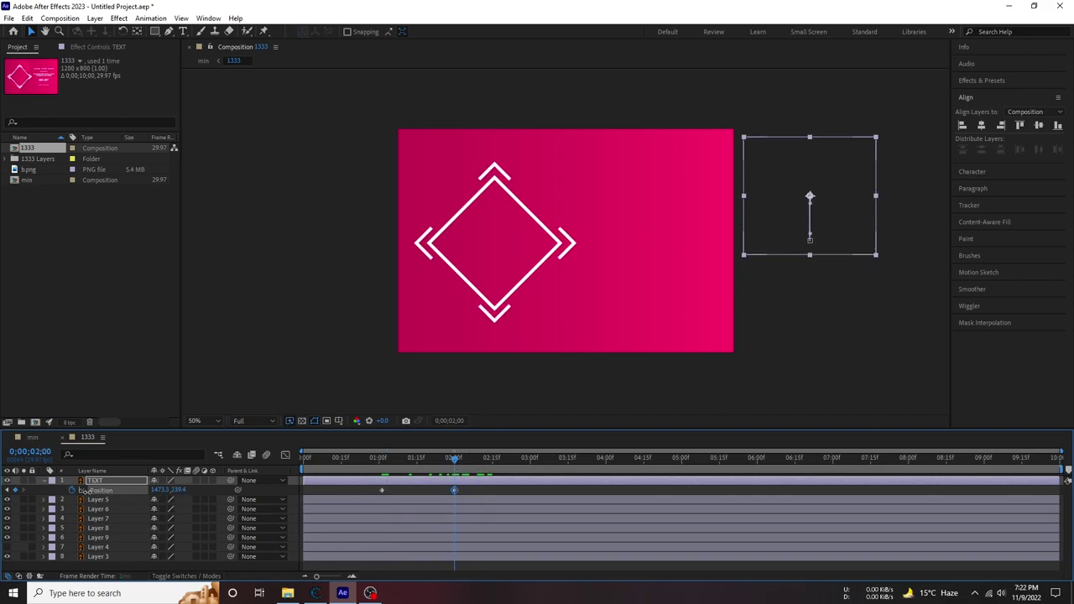
pyautogui.moveTo(809, 241); pyautogui.dragTo(743, 241)
pyautogui.moveTo(167, 491); pyautogui.dragTo(112, 495)
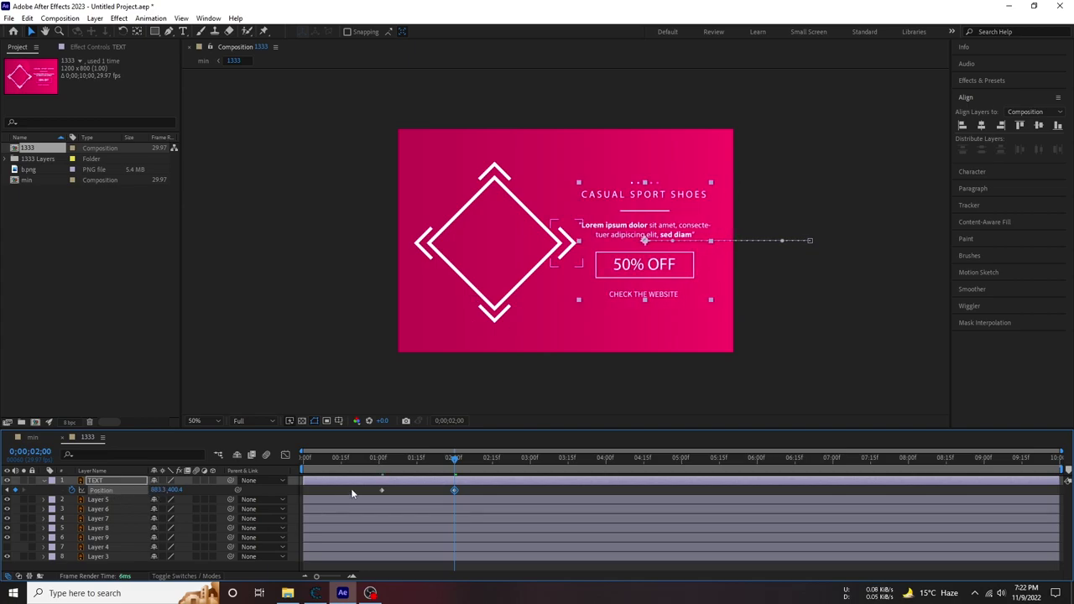
pyautogui.moveTo(388, 461); pyautogui.dragTo(90, 461)
pyautogui.press('space')
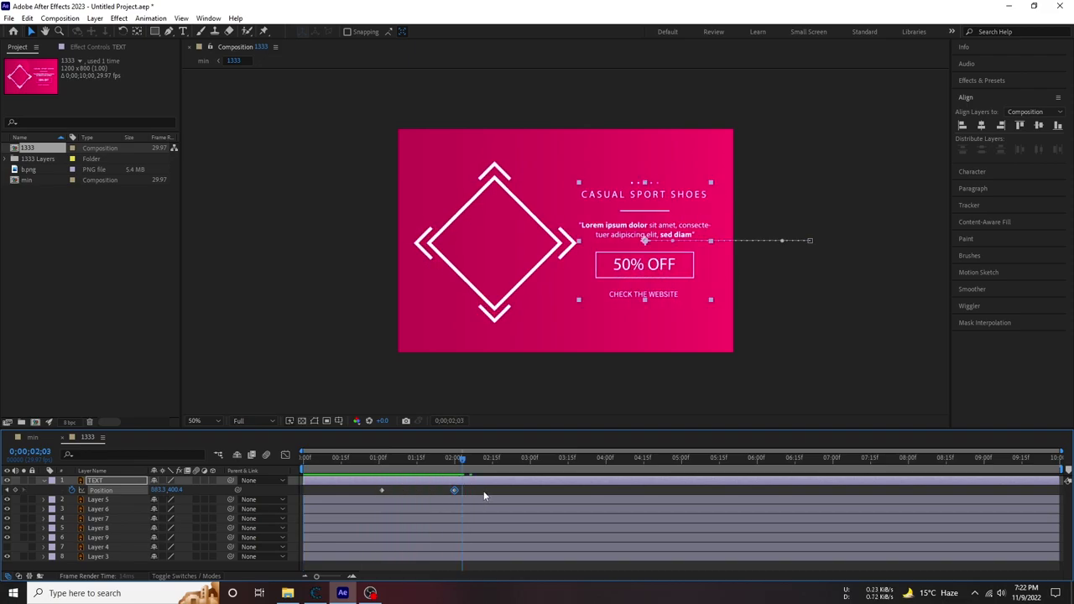
pyautogui.moveTo(484, 493); pyautogui.dragTo(353, 491)
# In the Graph Editor, set the text's Position keyframe influence to about 5% for a fast start.
pyautogui.click(285, 454)
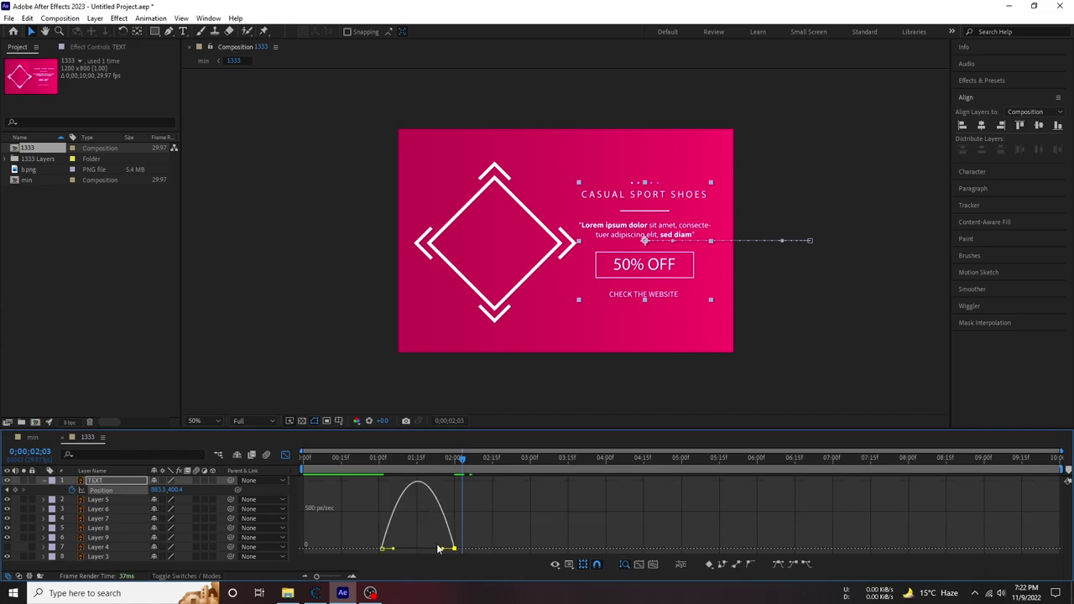
pyautogui.moveTo(436, 551); pyautogui.dragTo(408, 551)
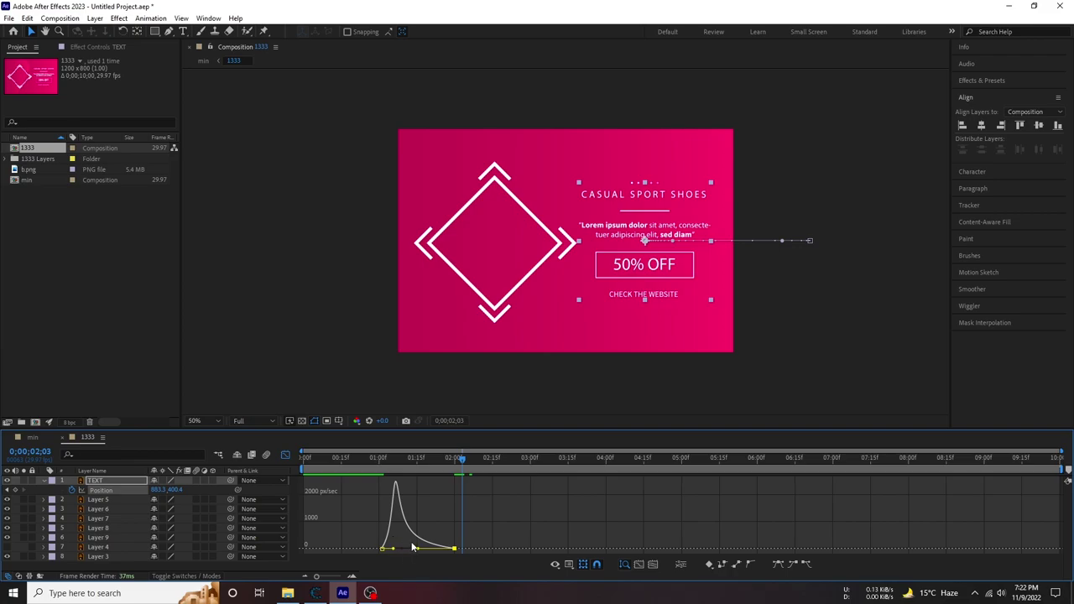
pyautogui.moveTo(419, 533); pyautogui.dragTo(366, 572)
pyautogui.moveTo(389, 555); pyautogui.dragTo(381, 550)
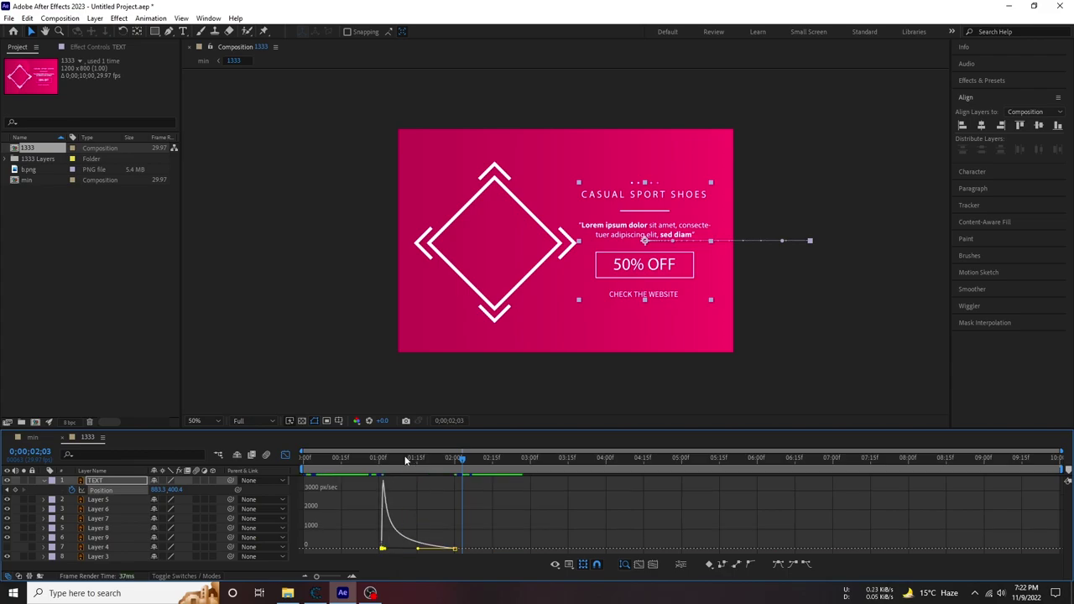
pyautogui.click(284, 455)
pyautogui.press('space')
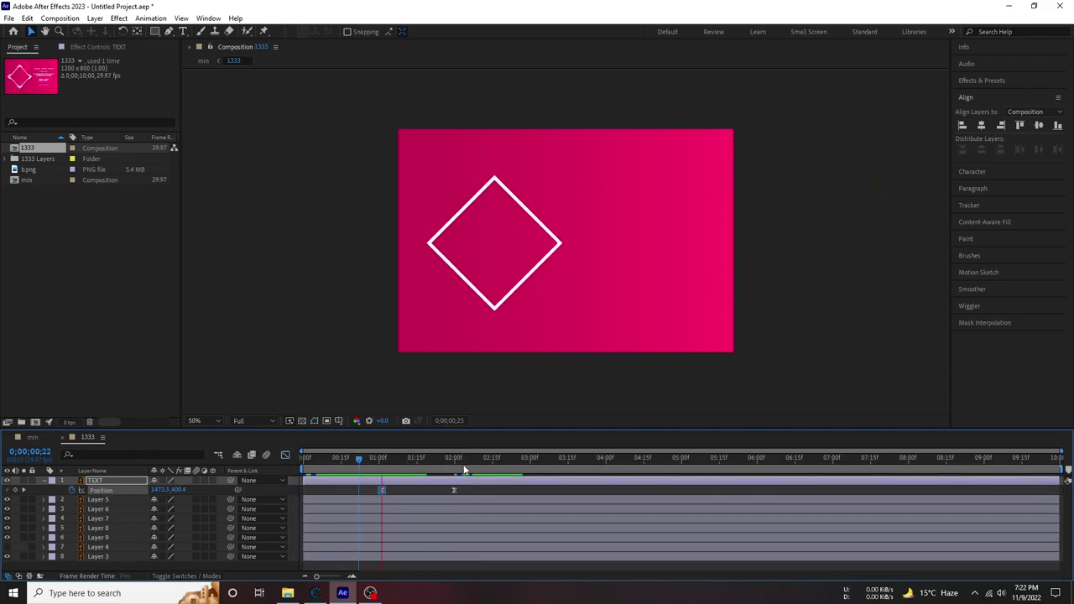
pyautogui.press('space')
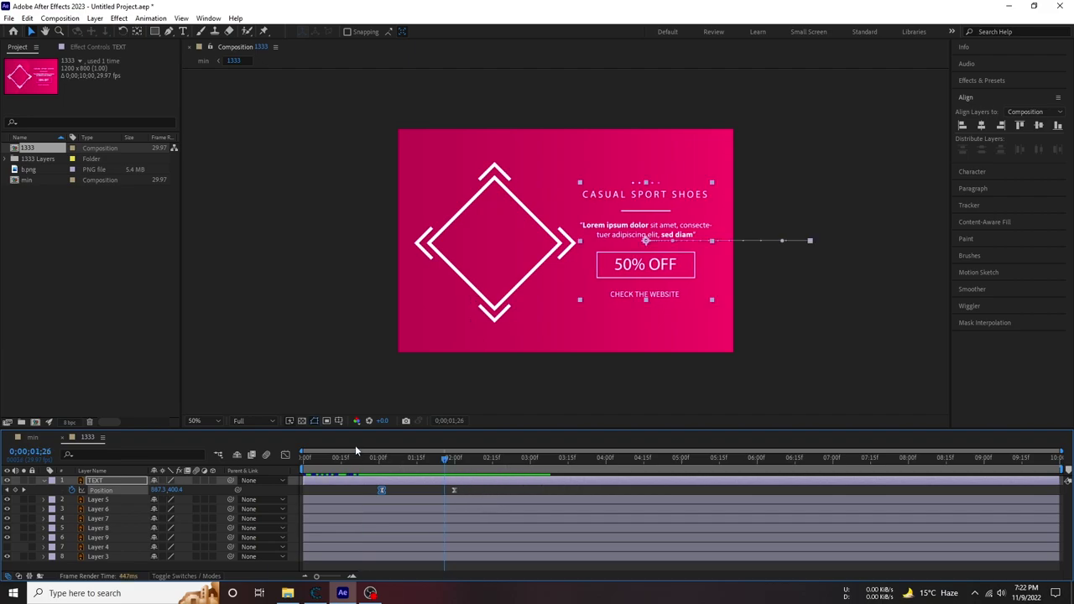
pyautogui.press('space')
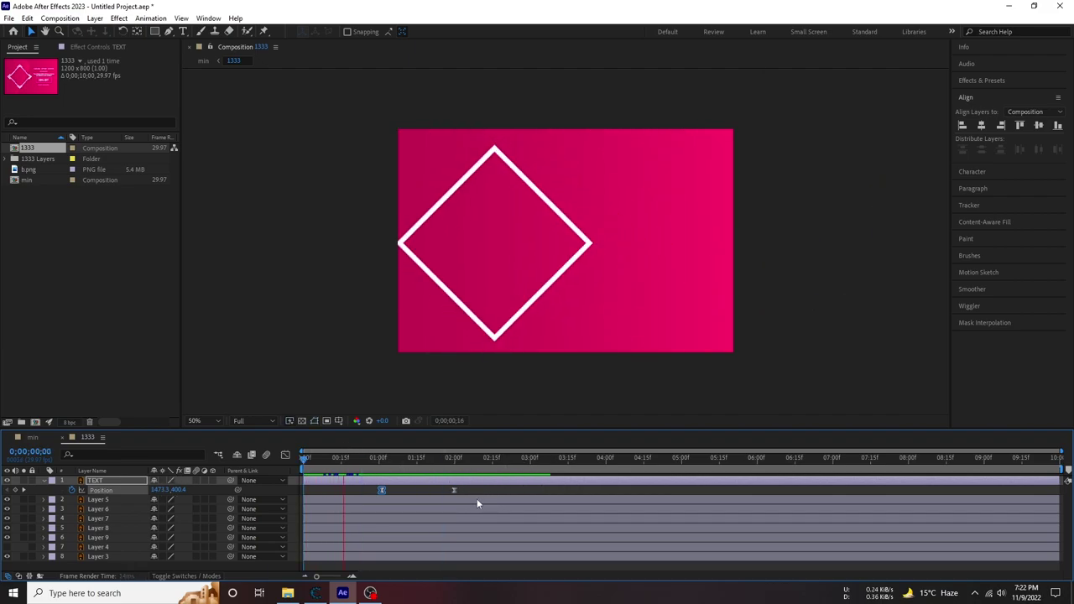
# Shift both text Position keyframes earlier, to about 0;20 and 1;18, and preview.
pyautogui.moveTo(462, 506); pyautogui.dragTo(346, 490)
pyautogui.press('space')
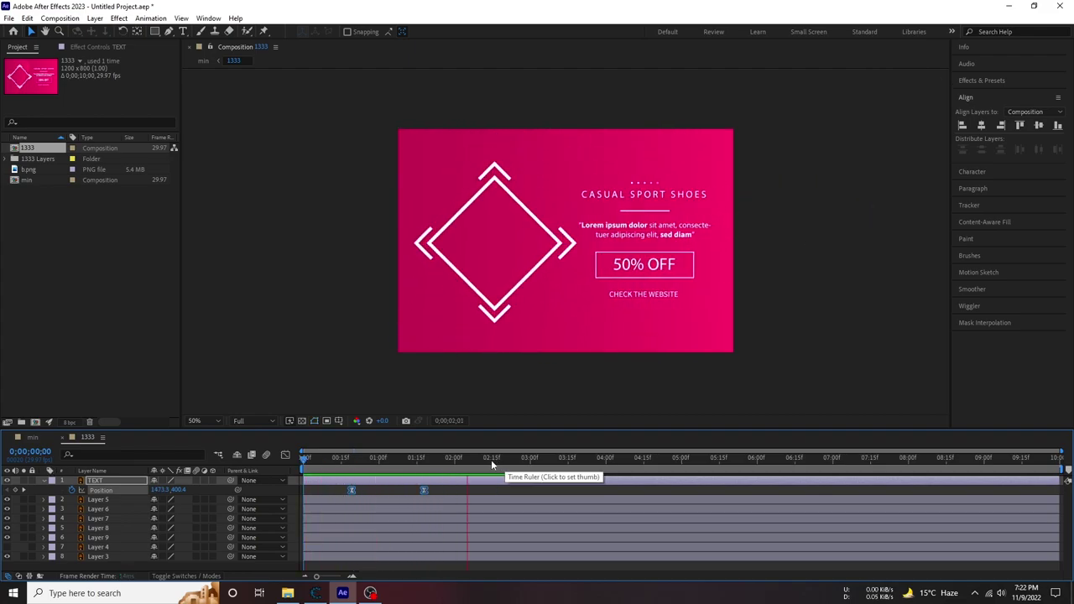
pyautogui.press('space')
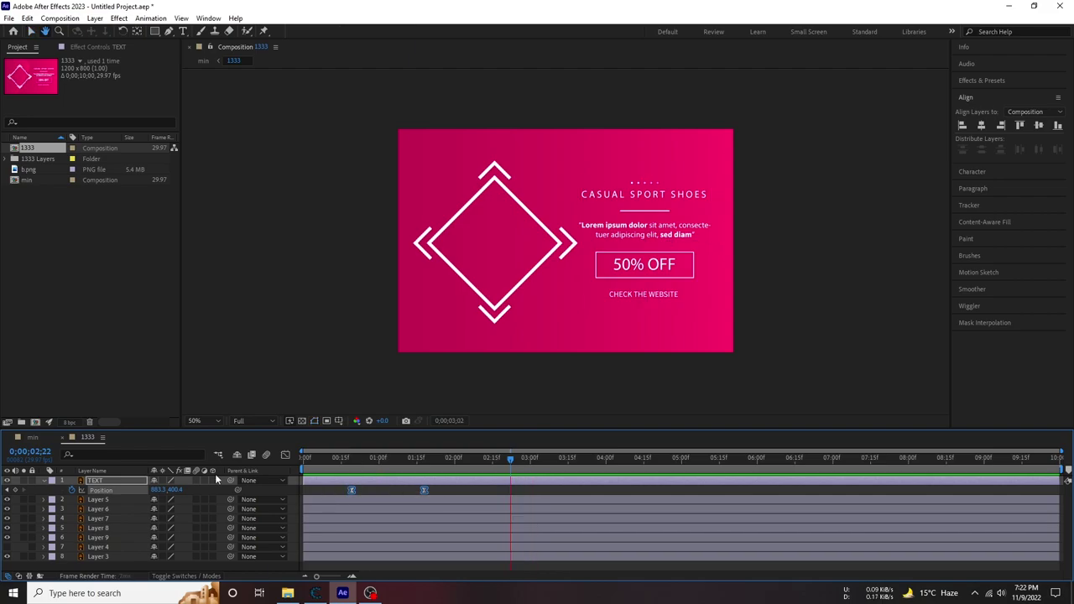
pyautogui.press('space')
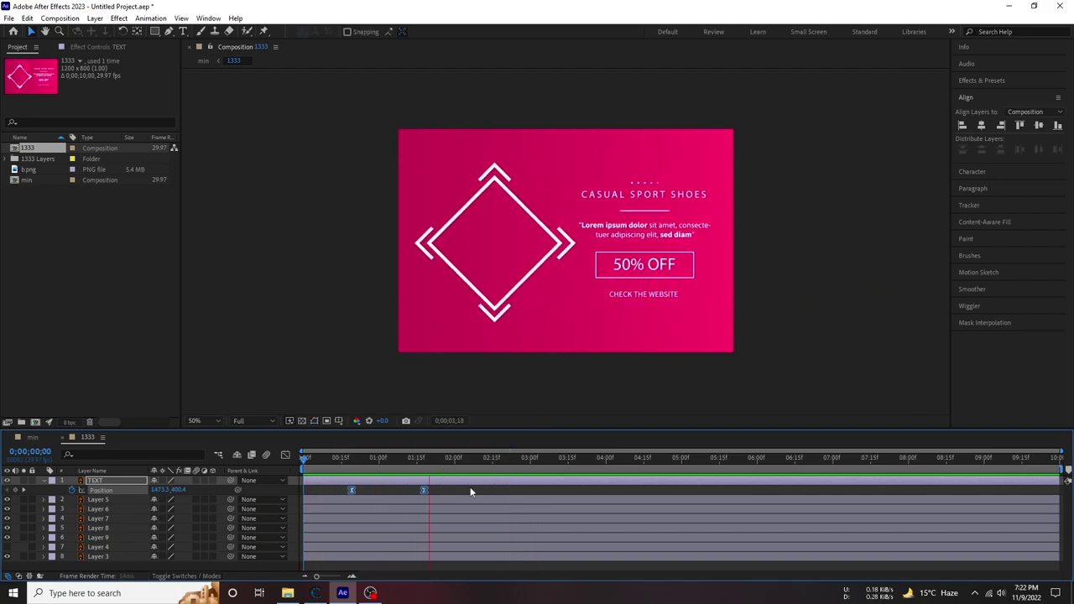
# Drag the text's landing keyframe later to lengthen the slide-in, then preview it.
pyautogui.moveTo(428, 492); pyautogui.dragTo(550, 491)
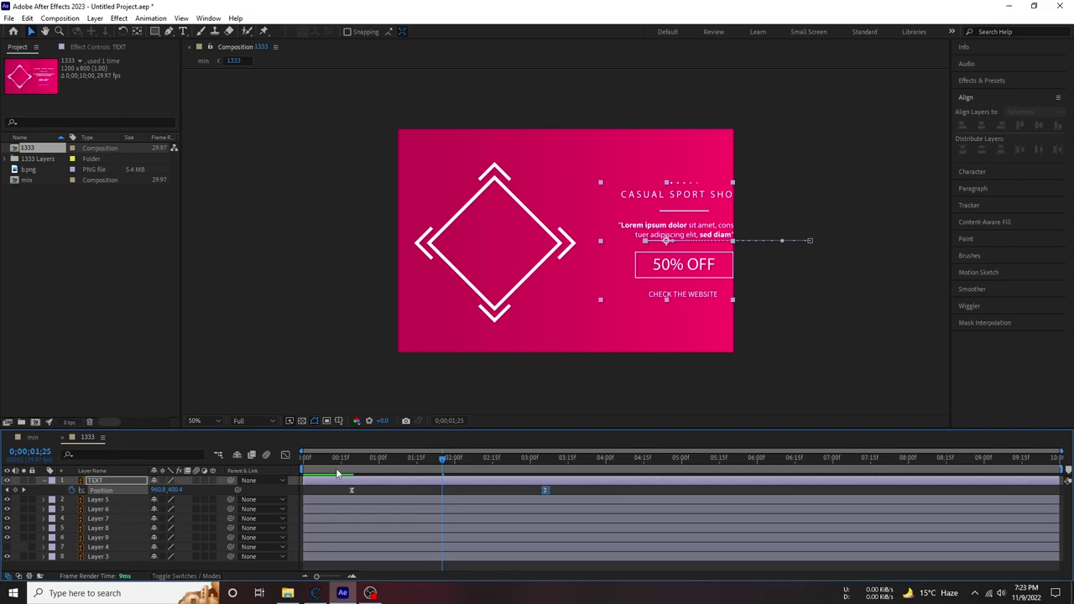
pyautogui.press('space')
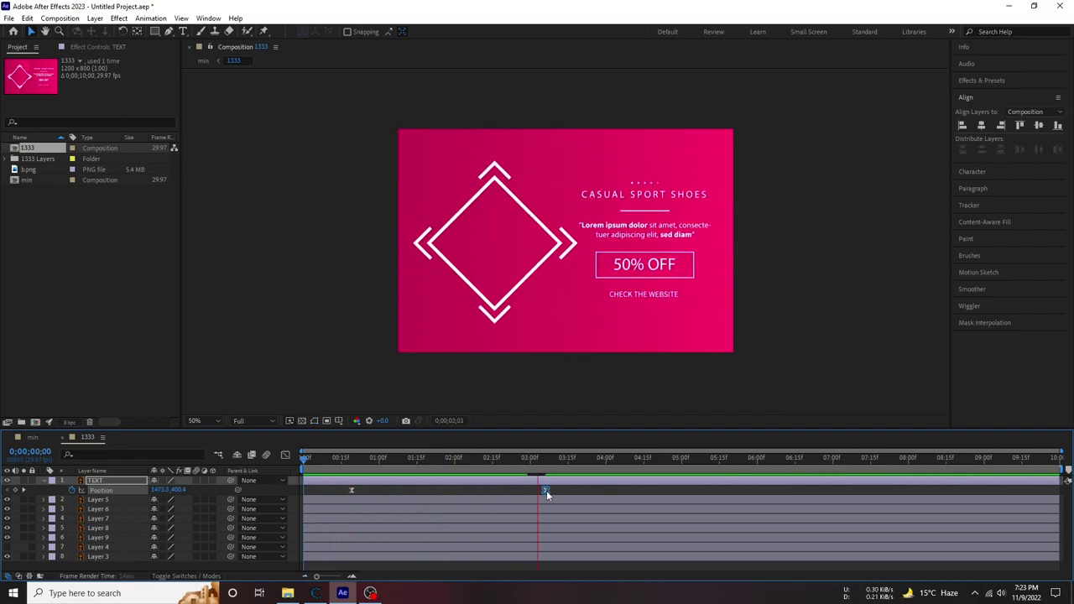
pyautogui.moveTo(546, 490); pyautogui.dragTo(518, 496)
pyautogui.click(289, 456)
pyautogui.press('space')
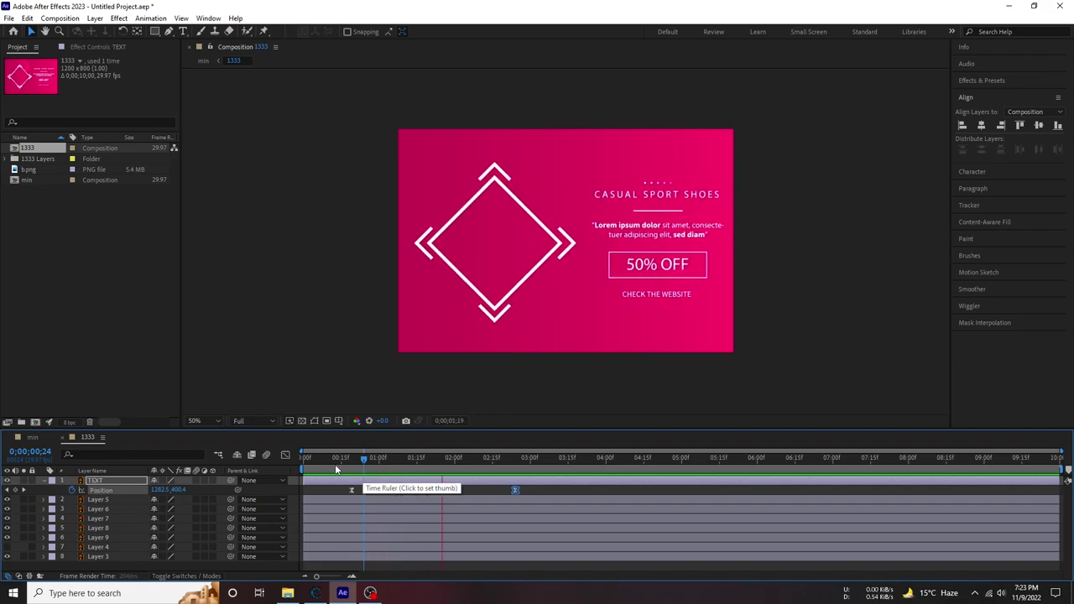
pyautogui.press('space')
pyautogui.press('space')
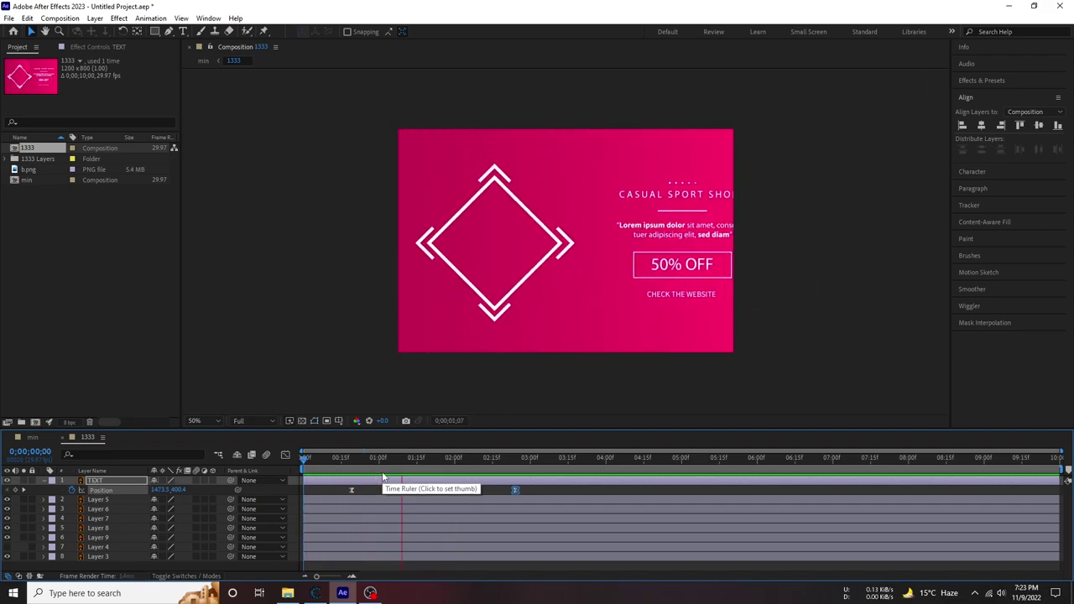
# Retime both text keyframes so the slide runs from about 0;25 to 3;00.
pyautogui.click(389, 465)
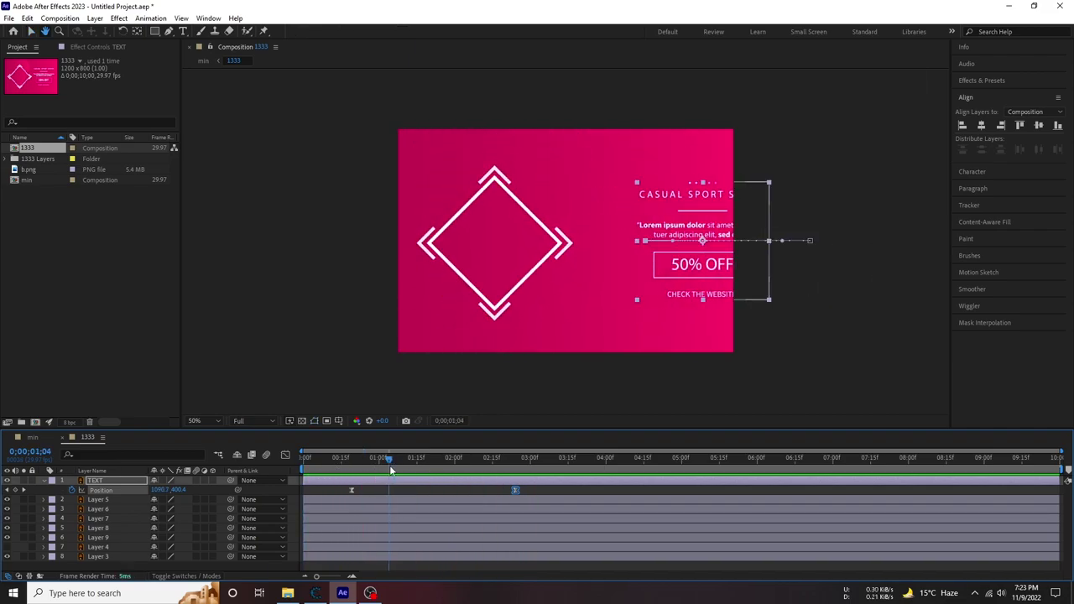
pyautogui.moveTo(364, 470)
pyautogui.mouseDown()
pyautogui.moveTo(398, 473)
pyautogui.moveTo(374, 478)
pyautogui.mouseUp()
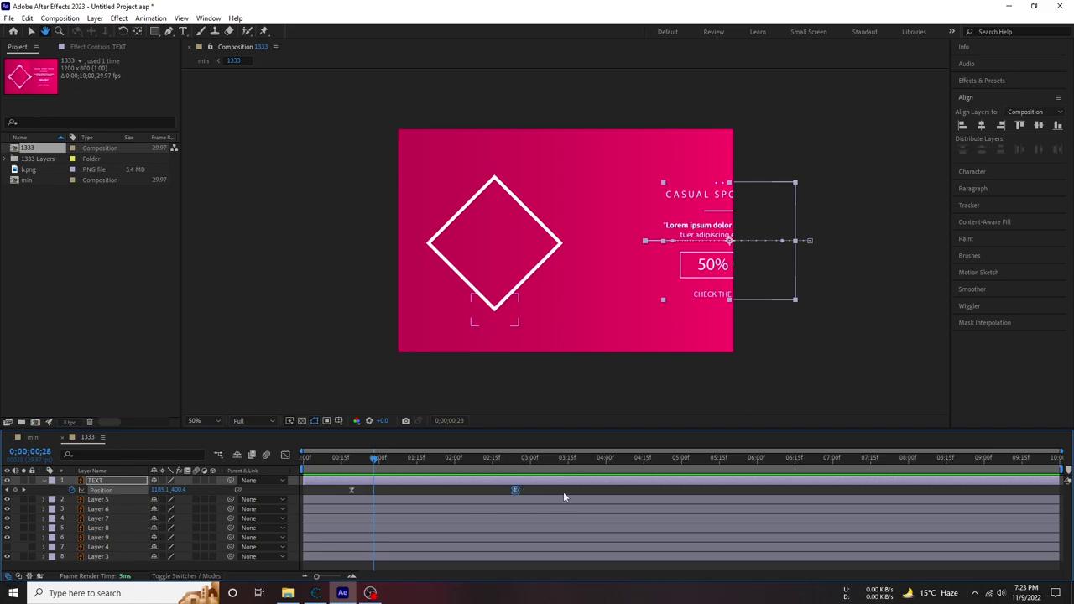
pyautogui.moveTo(563, 491); pyautogui.dragTo(344, 492)
pyautogui.press('space')
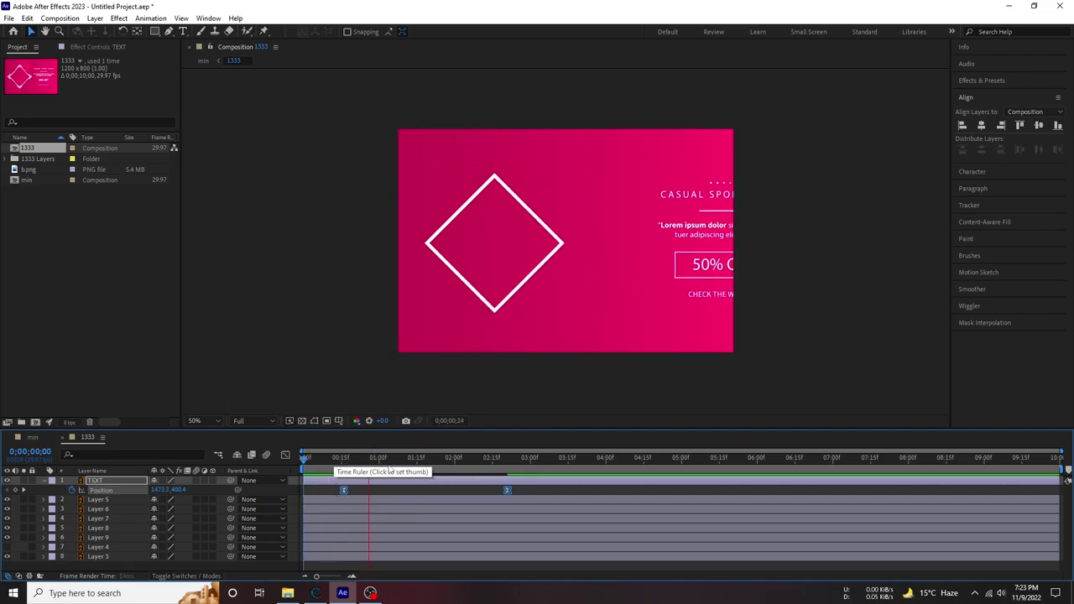
pyautogui.click(351, 467)
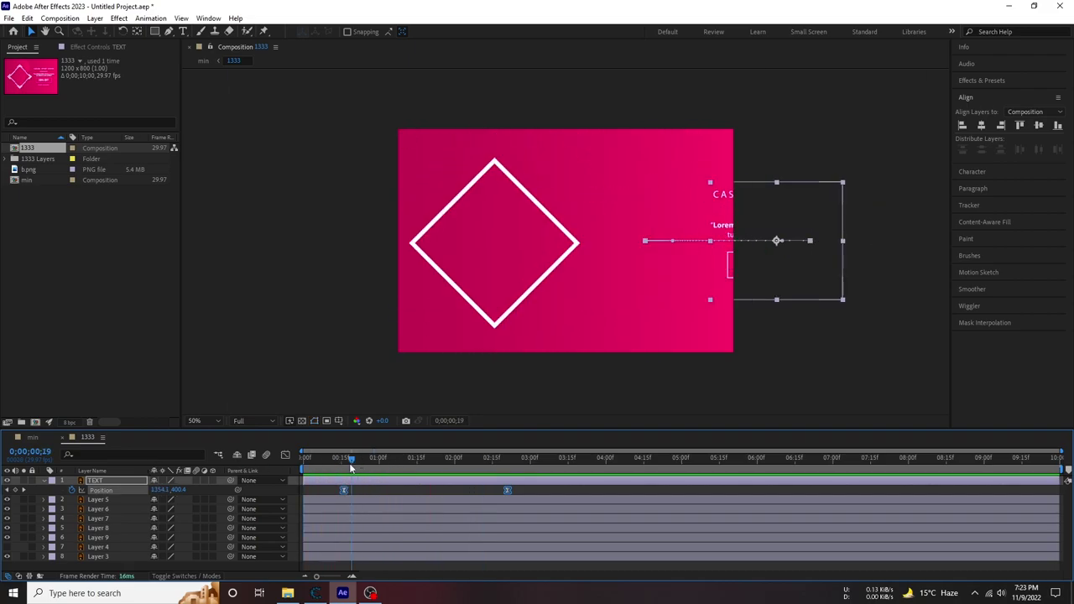
pyautogui.moveTo(351, 466); pyautogui.dragTo(382, 463)
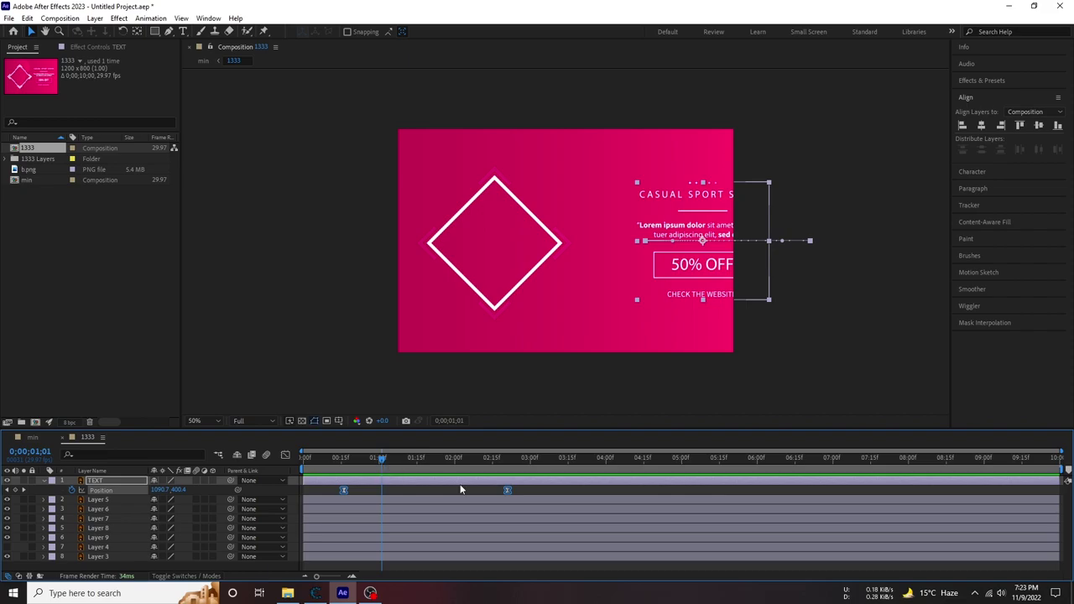
pyautogui.moveTo(509, 491); pyautogui.dragTo(531, 495)
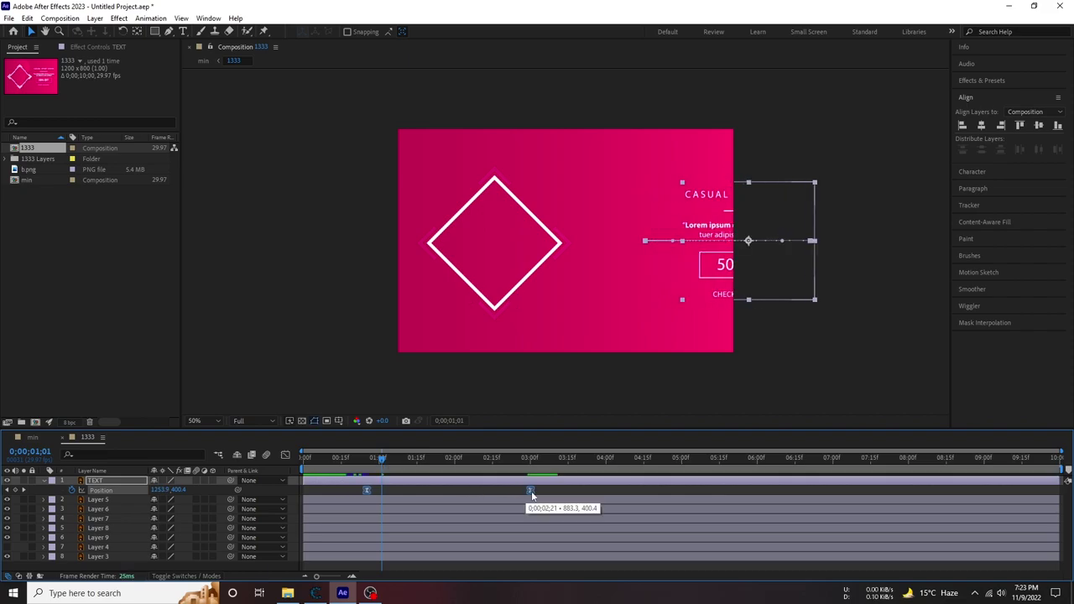
pyautogui.press('space')
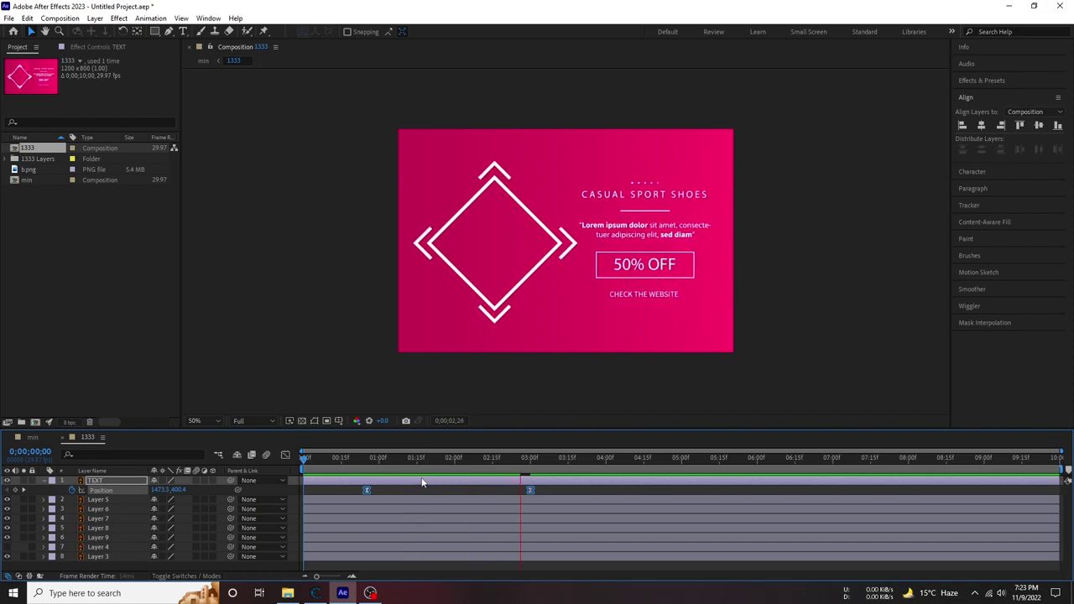
pyautogui.click(537, 463)
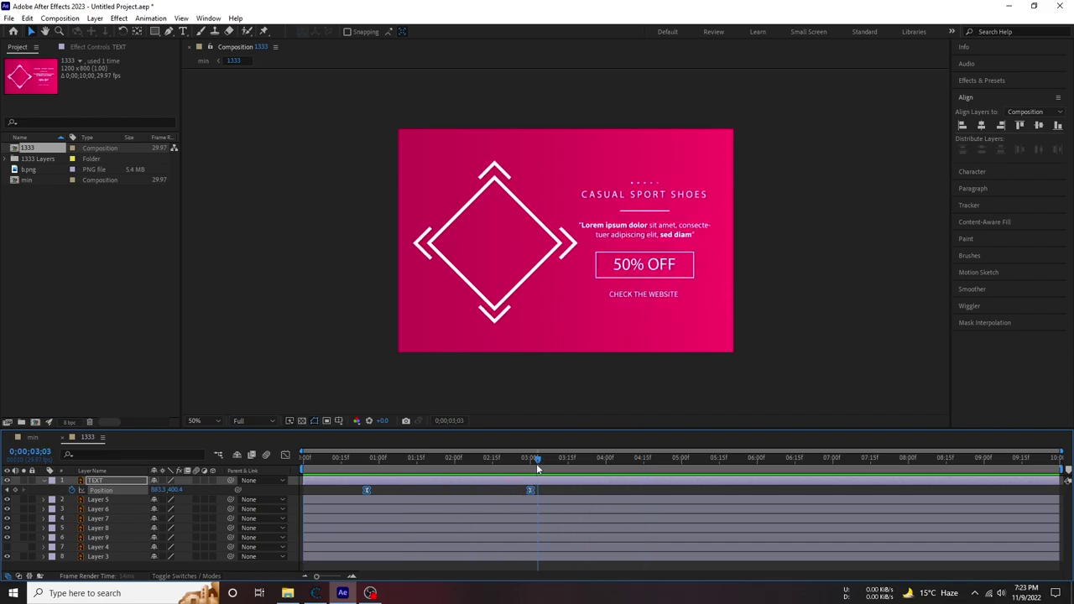
pyautogui.click(530, 490)
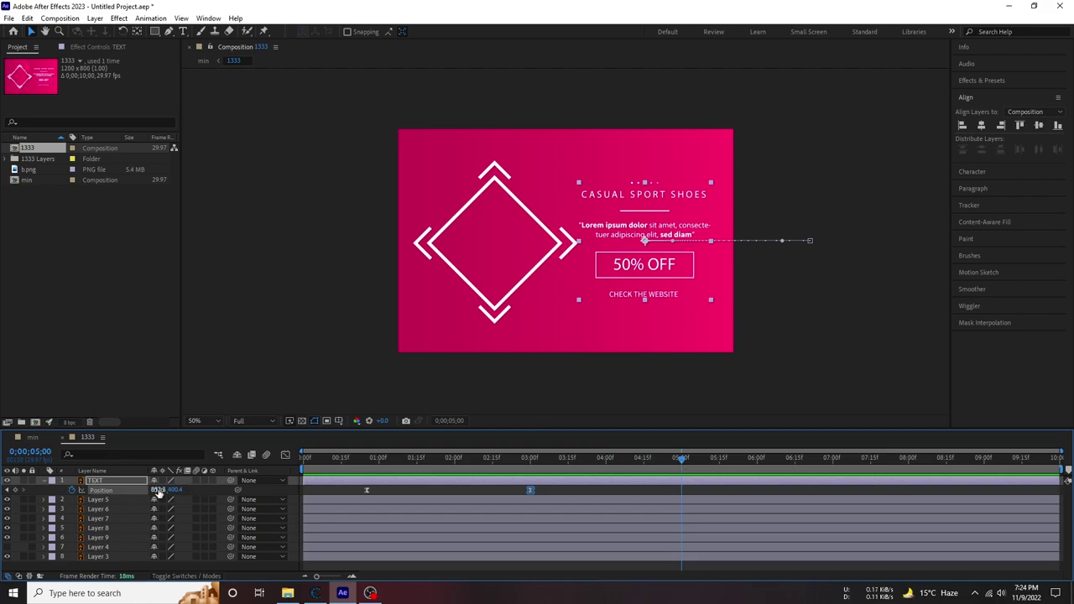
# Nudge the TEXT block slightly right, scrub through its motion, and preview from the beginning.
pyautogui.press('Right')
pyautogui.press('Right')
pyautogui.press('Right')
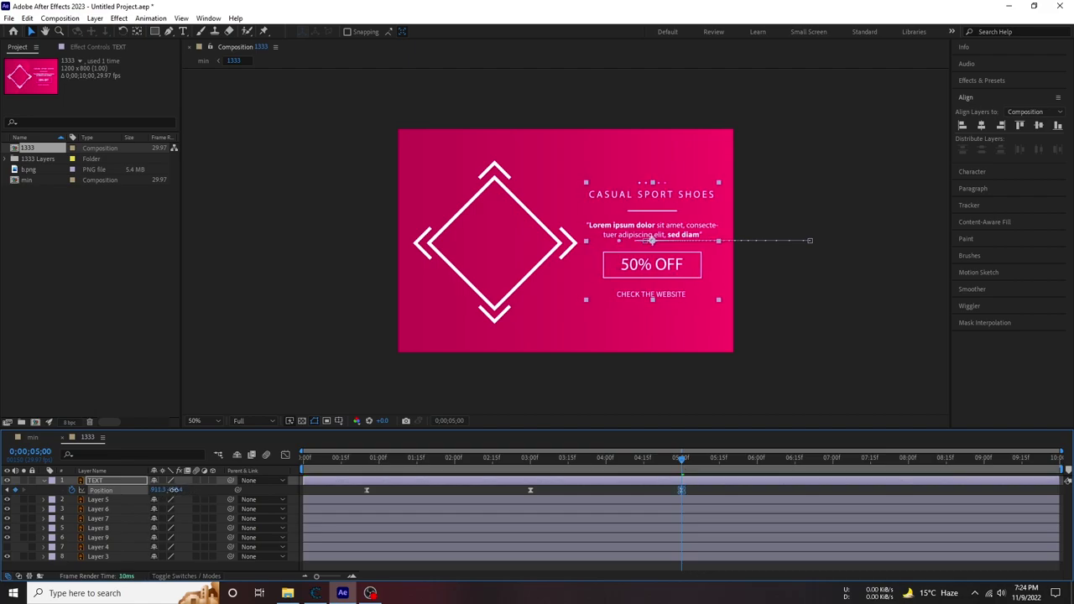
pyautogui.moveTo(503, 457); pyautogui.dragTo(387, 445)
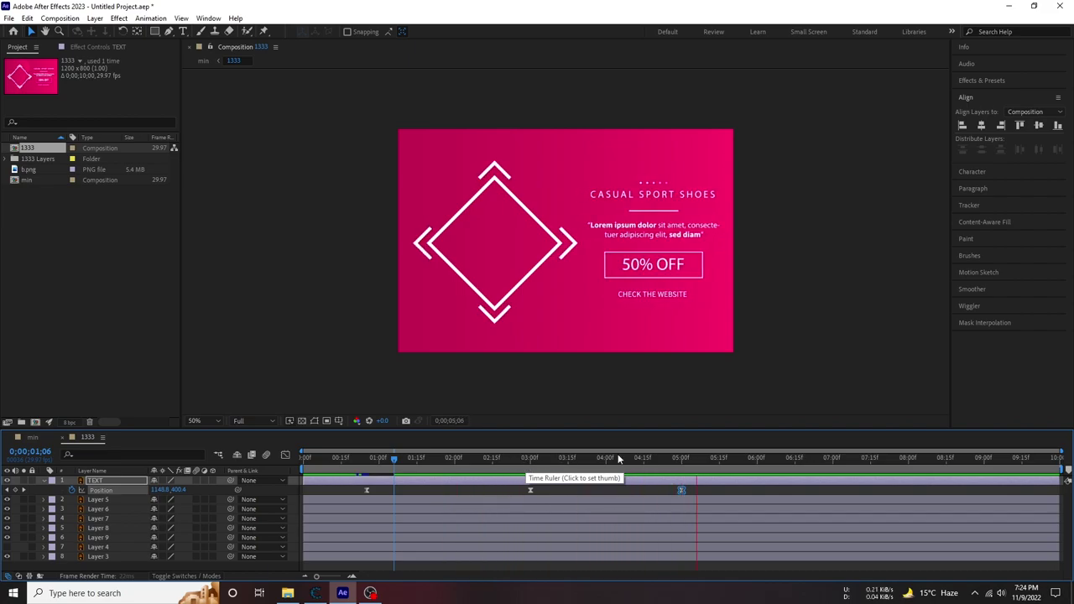
pyautogui.click(468, 467)
pyautogui.click(593, 461)
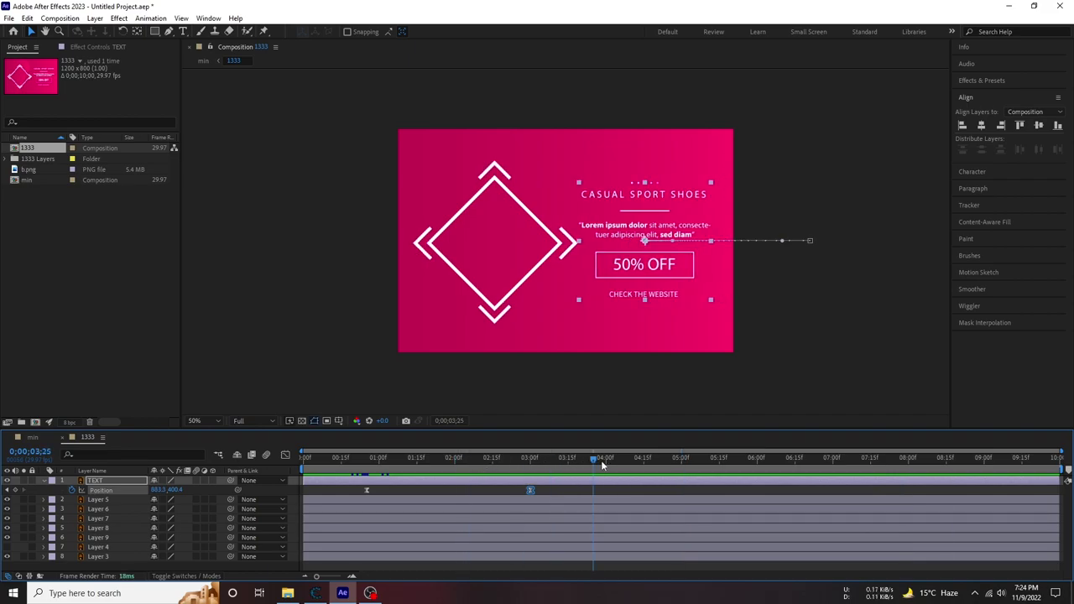
pyautogui.click(618, 461)
pyautogui.click(637, 503)
pyautogui.press('F2')
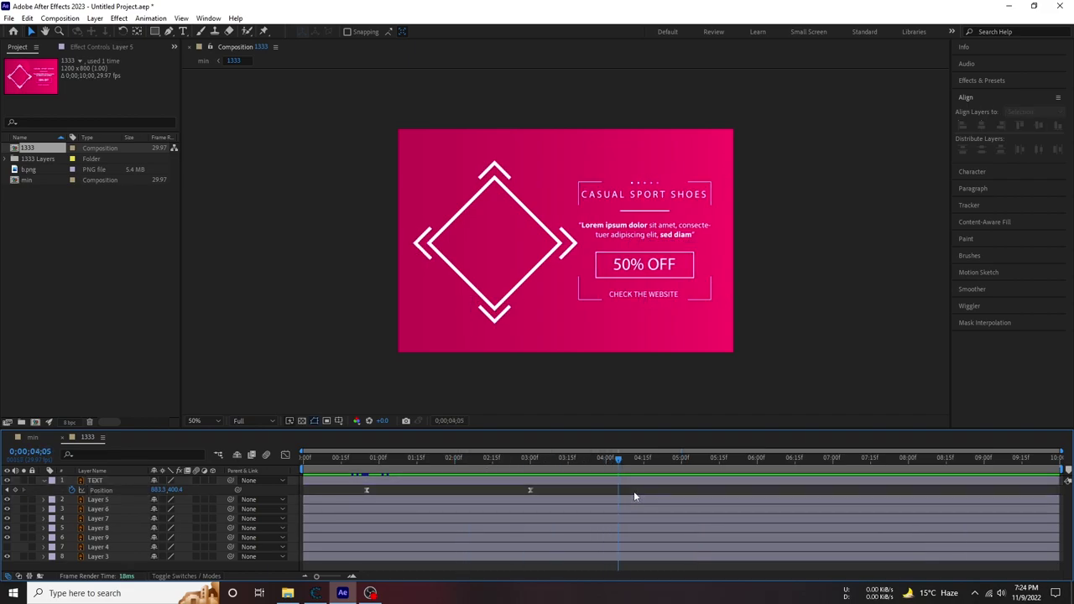
pyautogui.press('Home')
pyautogui.press('space')
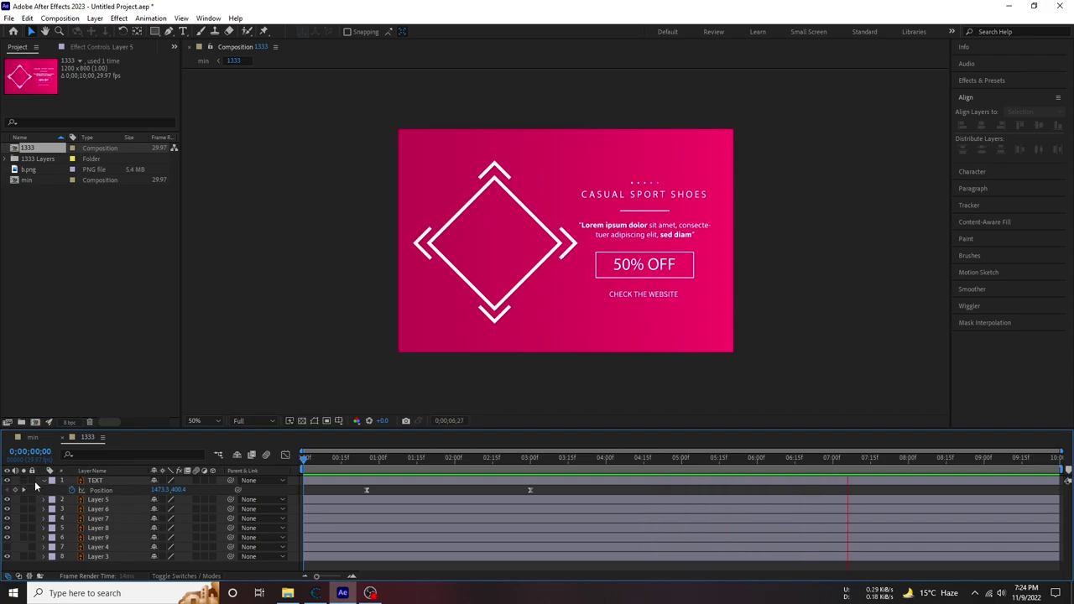
pyautogui.press('space')
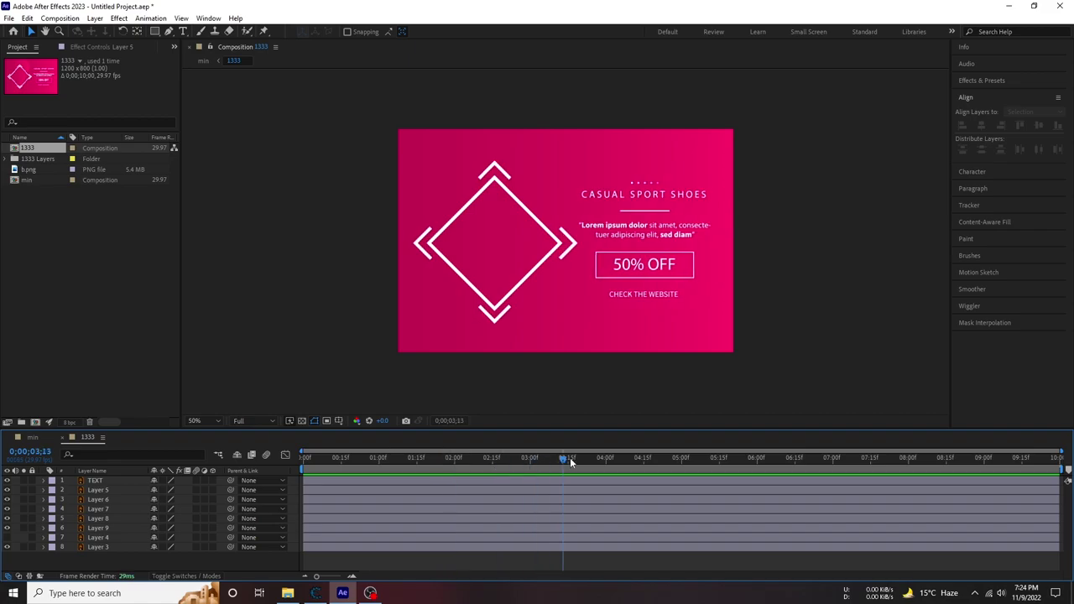
pyautogui.moveTo(569, 457); pyautogui.dragTo(544, 471)
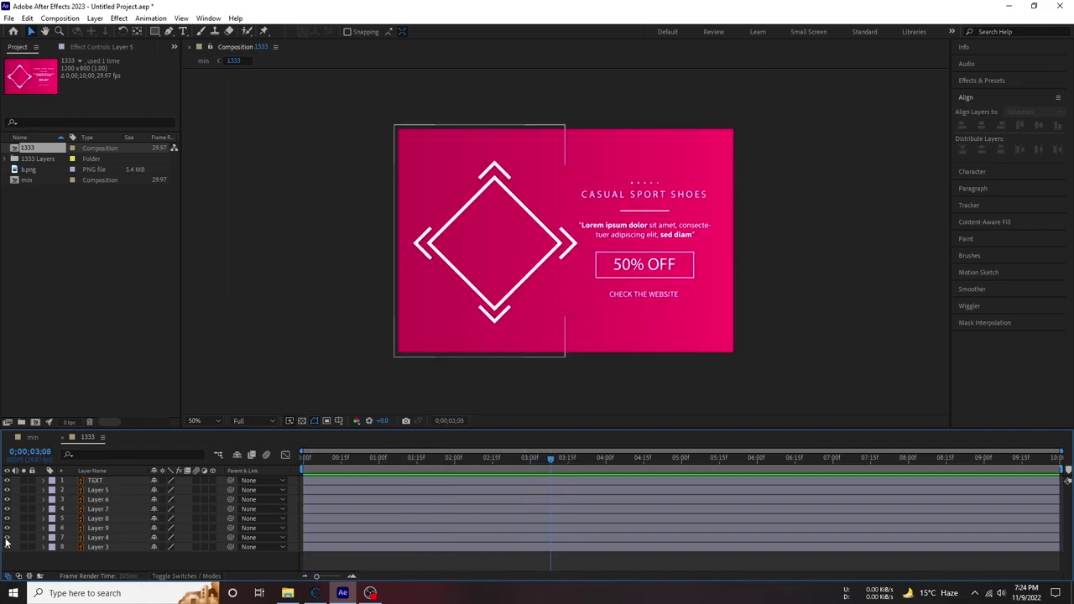
pyautogui.moveTo(381, 460); pyautogui.dragTo(285, 461)
pyautogui.press('space')
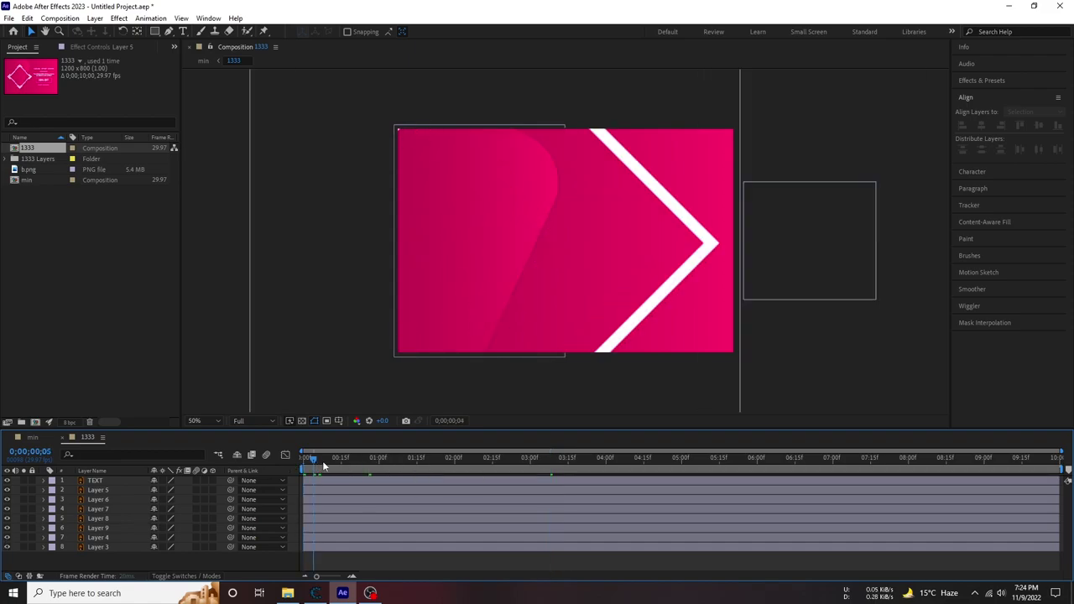
pyautogui.press('space')
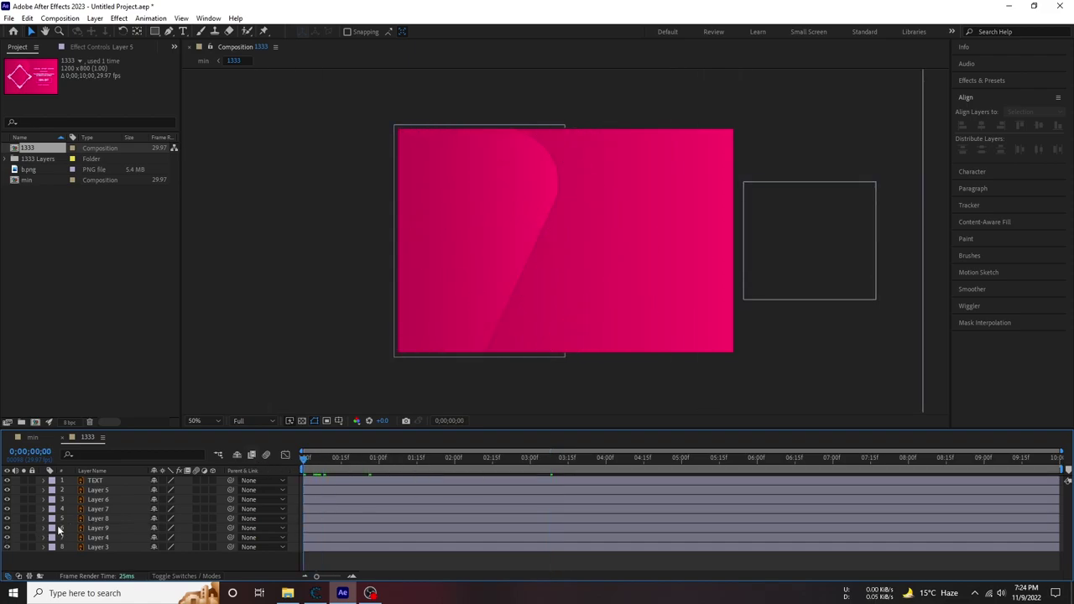
pyautogui.click(6, 546)
pyautogui.click(7, 546)
pyautogui.click(7, 537)
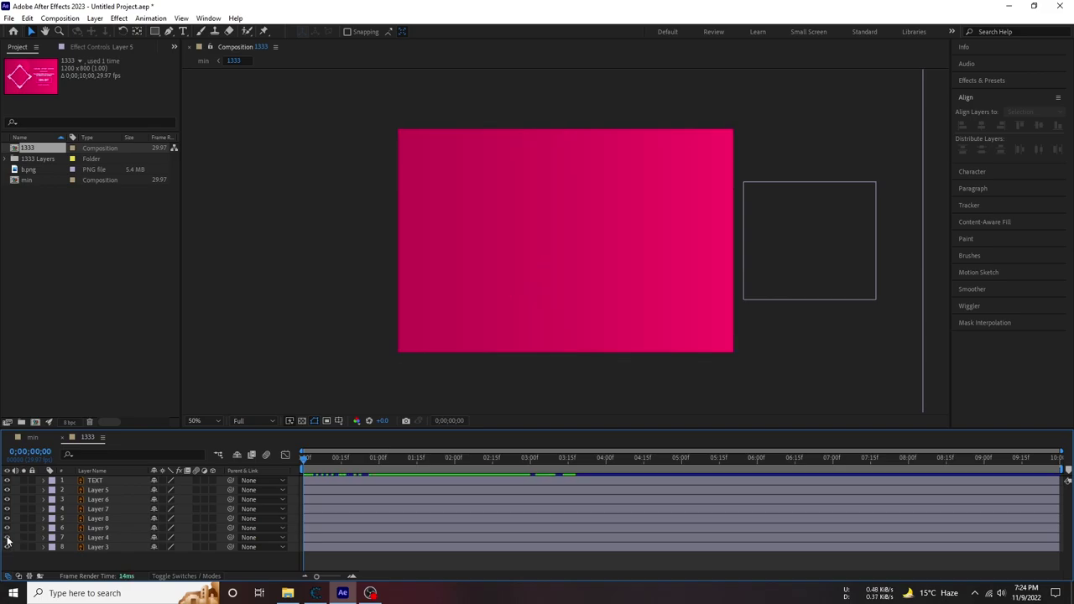
pyautogui.click(7, 537)
pyautogui.click(320, 537)
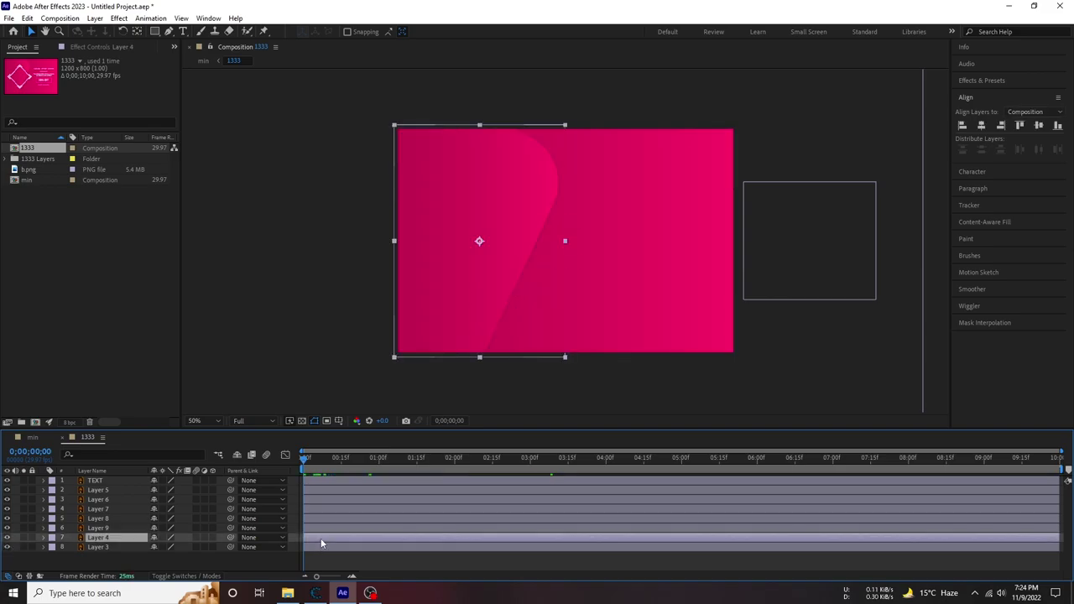
pyautogui.click(7, 537)
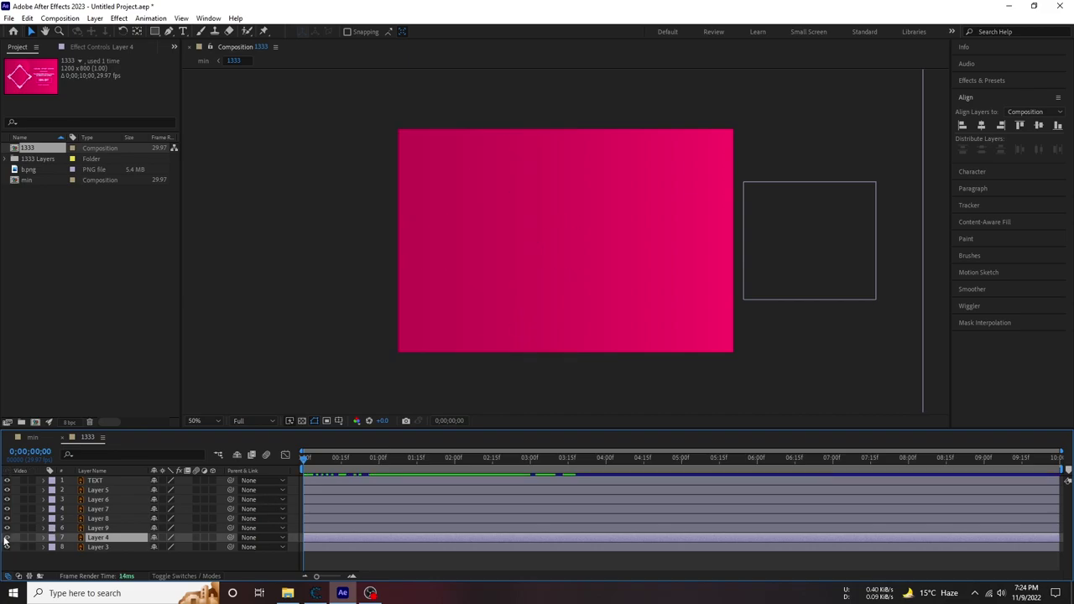
pyautogui.click(6, 537)
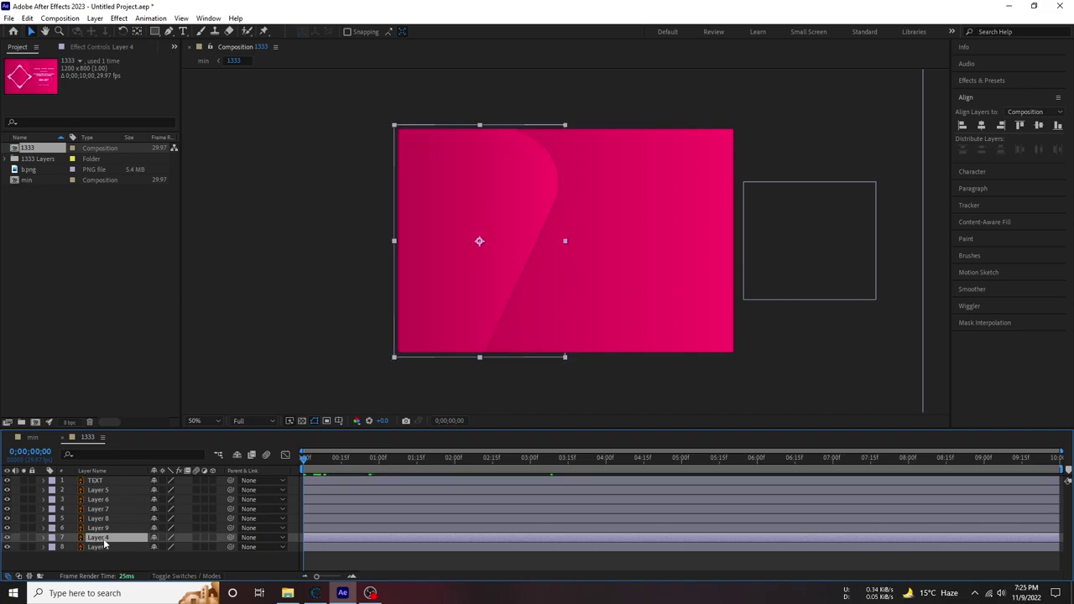
# Keyframe Layer 4's curved shape at its resting position 292.4 at 2;06.
pyautogui.press('p')
pyautogui.click(72, 547)
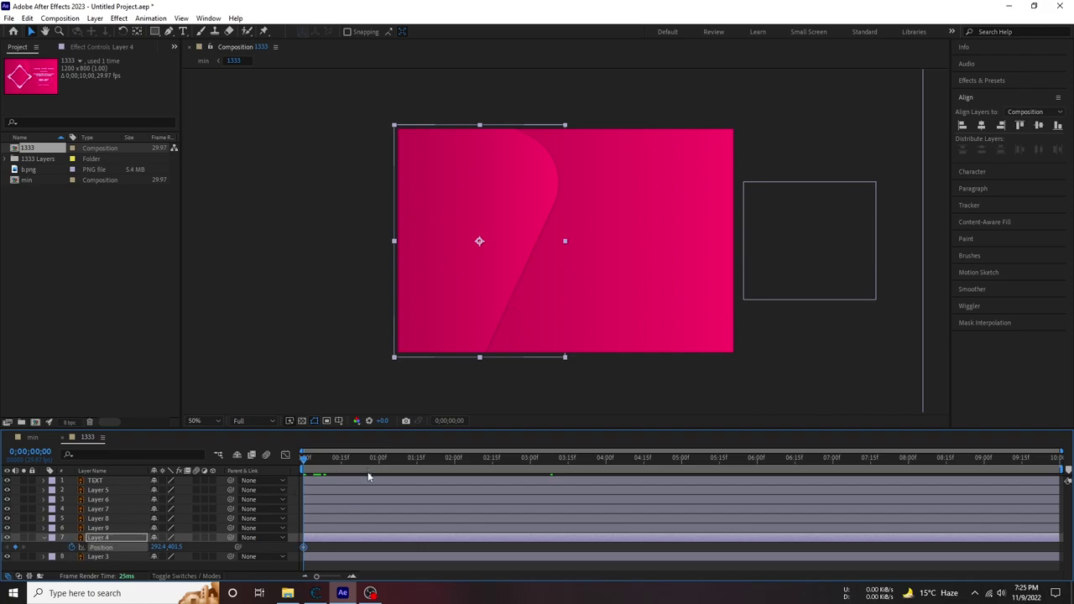
pyautogui.moveTo(156, 547); pyautogui.dragTo(76, 547)
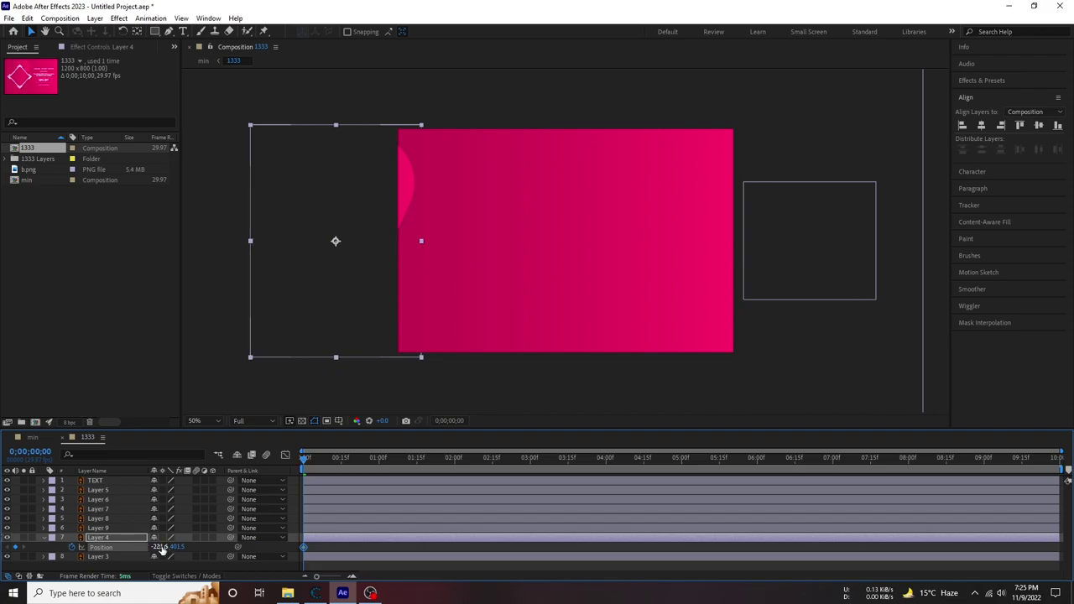
pyautogui.moveTo(161, 550); pyautogui.dragTo(189, 556)
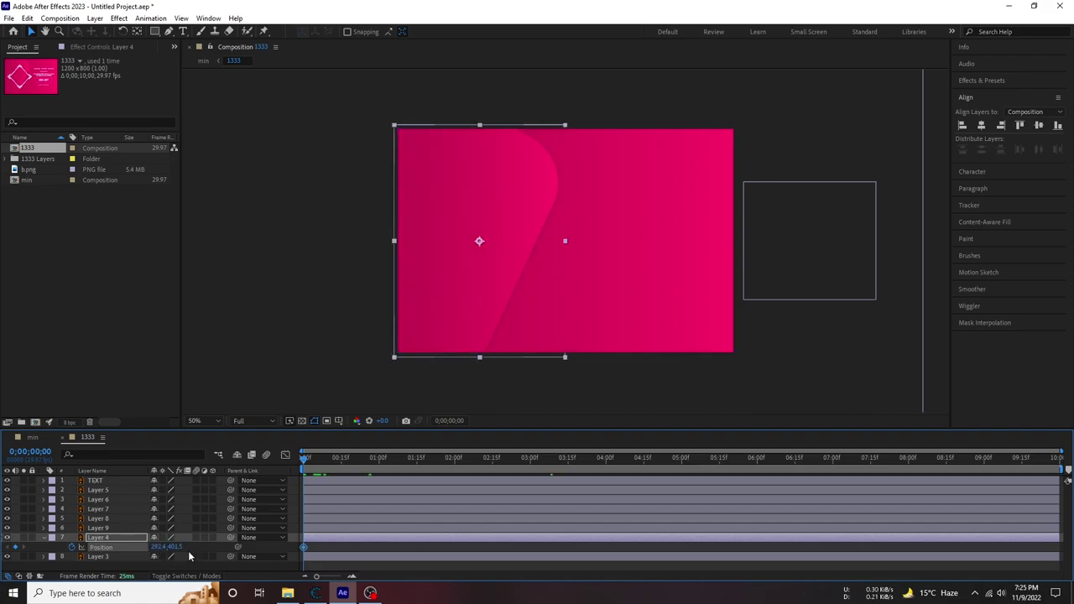
pyautogui.hotkey('ctrl', 'z')
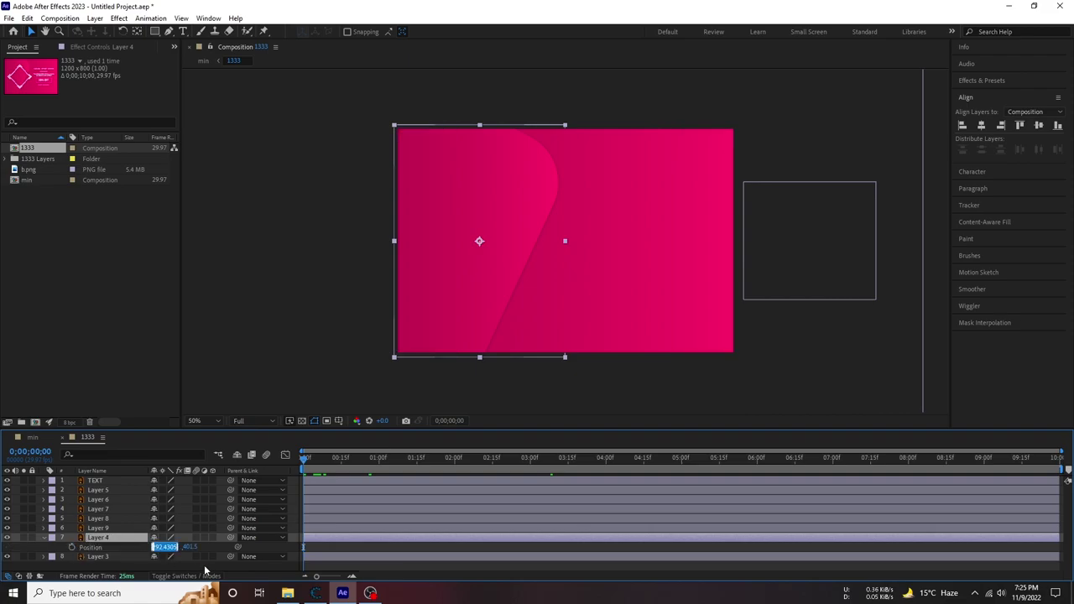
pyautogui.click(72, 547)
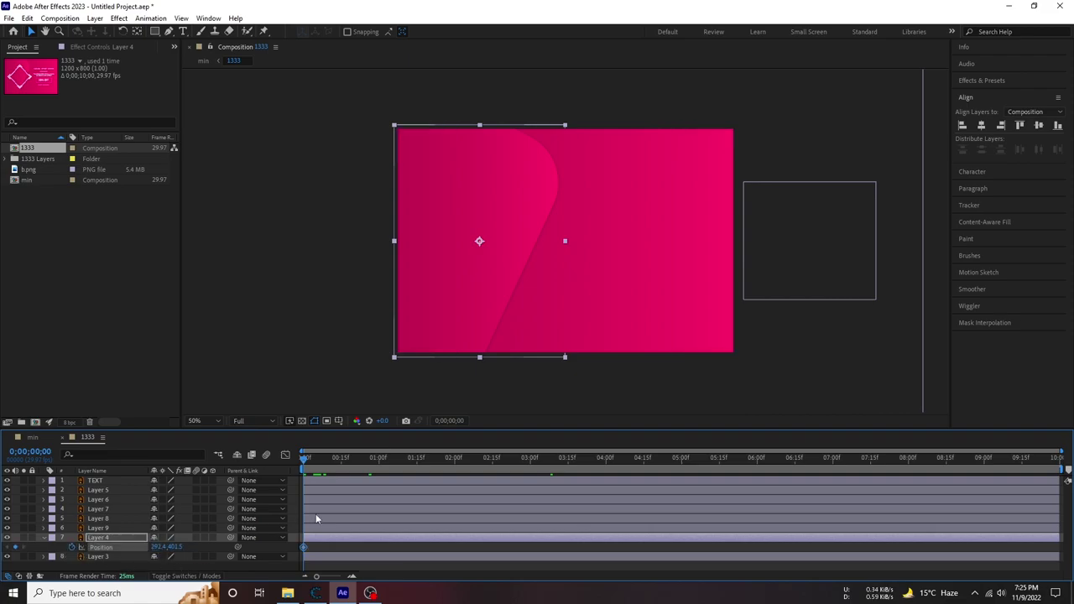
pyautogui.moveTo(309, 473); pyautogui.dragTo(292, 479)
# At 0;00, push the shape off the left edge to -364.6, preview, and ease both keyframes.
pyautogui.moveTo(168, 547); pyautogui.dragTo(99, 546)
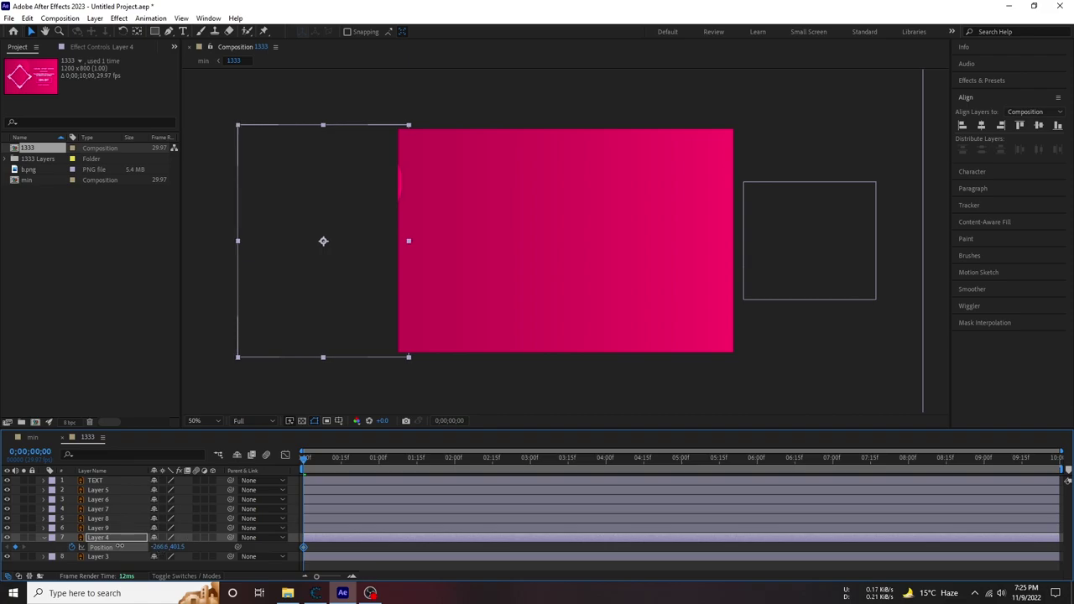
pyautogui.press('space')
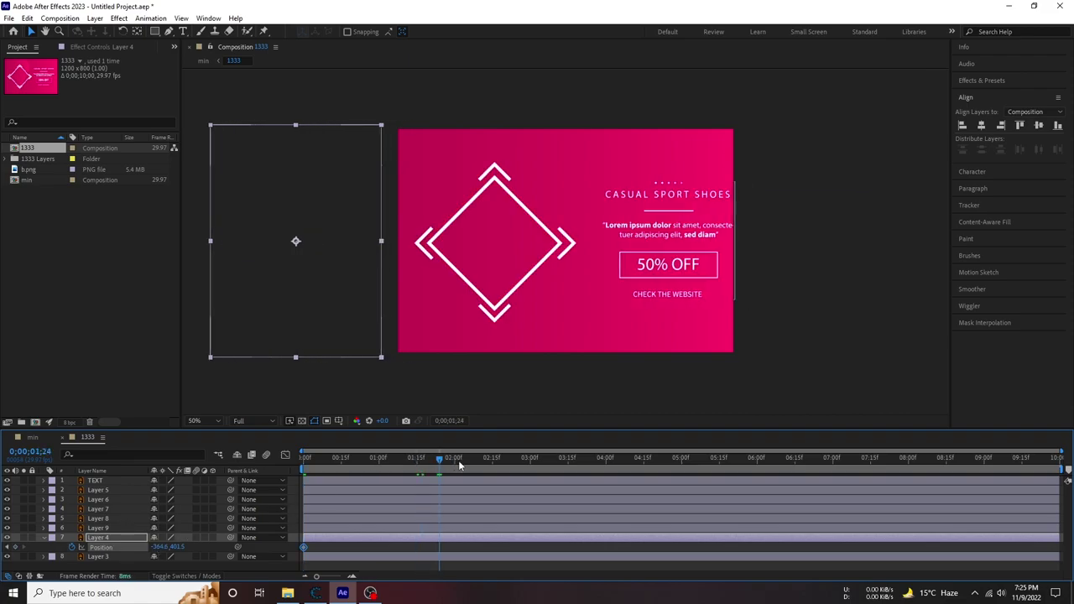
pyautogui.click(164, 547)
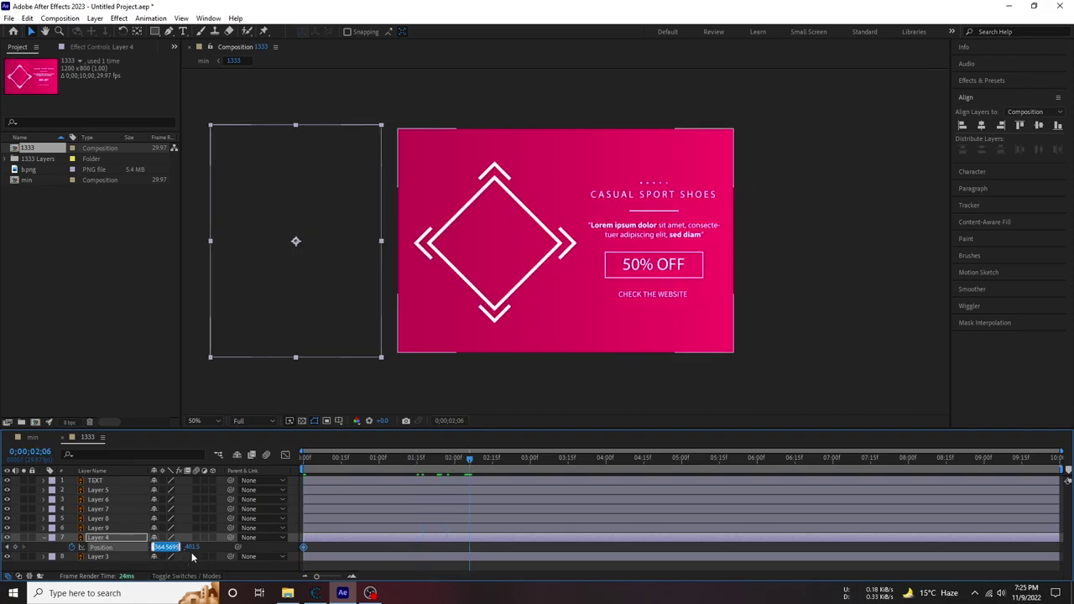
pyautogui.press('Return')
pyautogui.press('space')
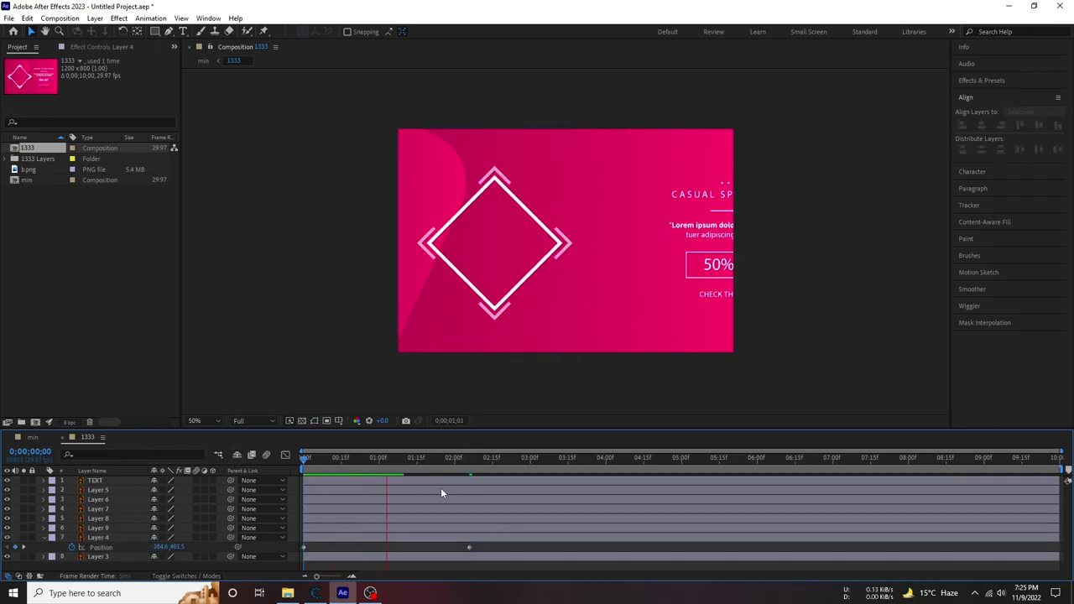
pyautogui.moveTo(498, 545); pyautogui.dragTo(279, 556)
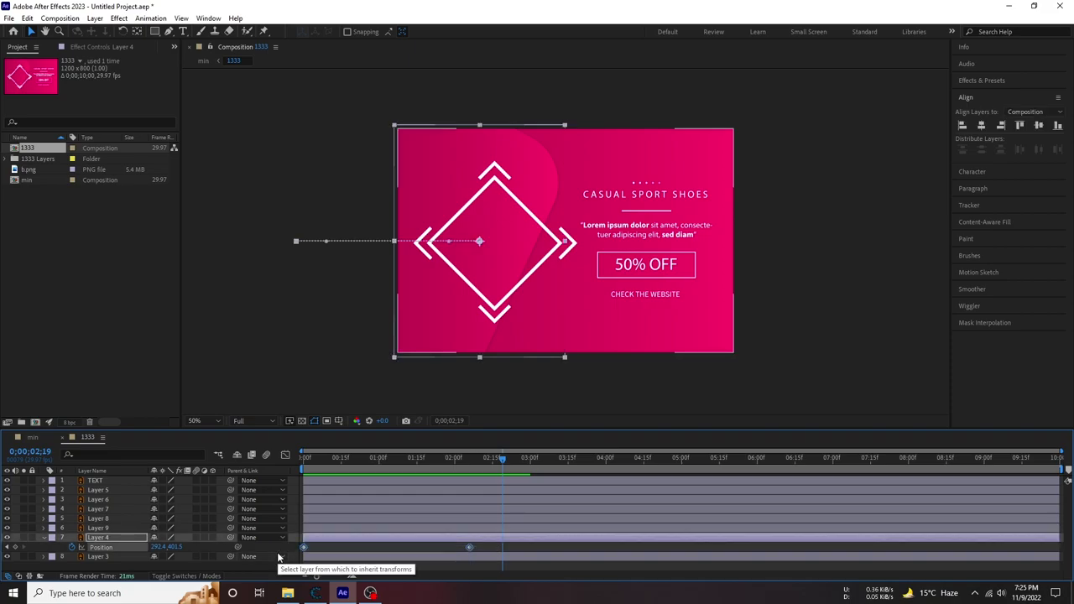
pyautogui.press('F9')
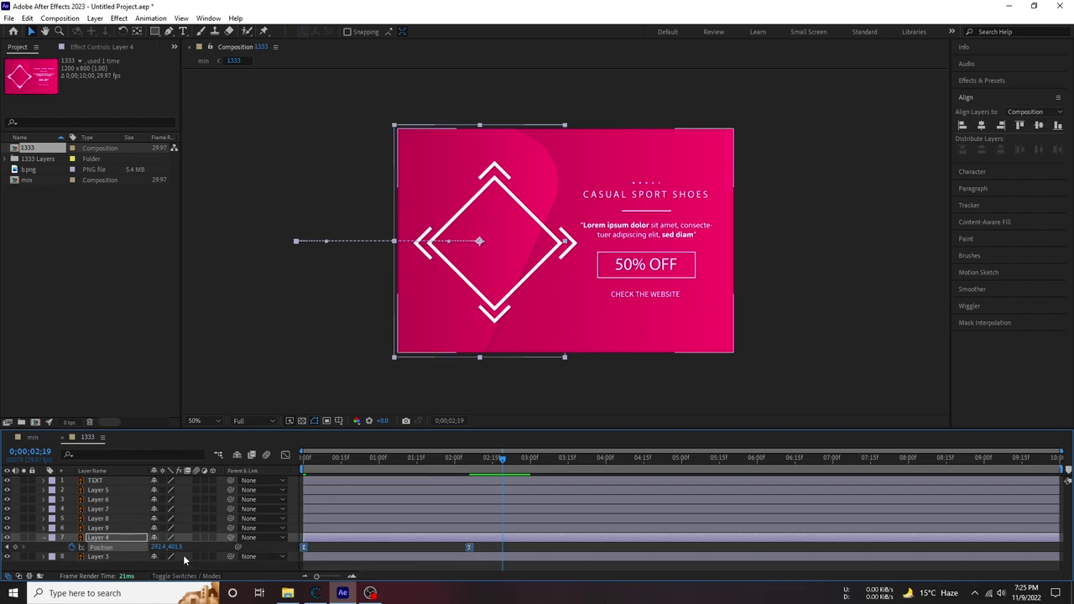
# Check Layer 4's eased slide-in on the speed graph and preview it from the first frame.
pyautogui.click(285, 454)
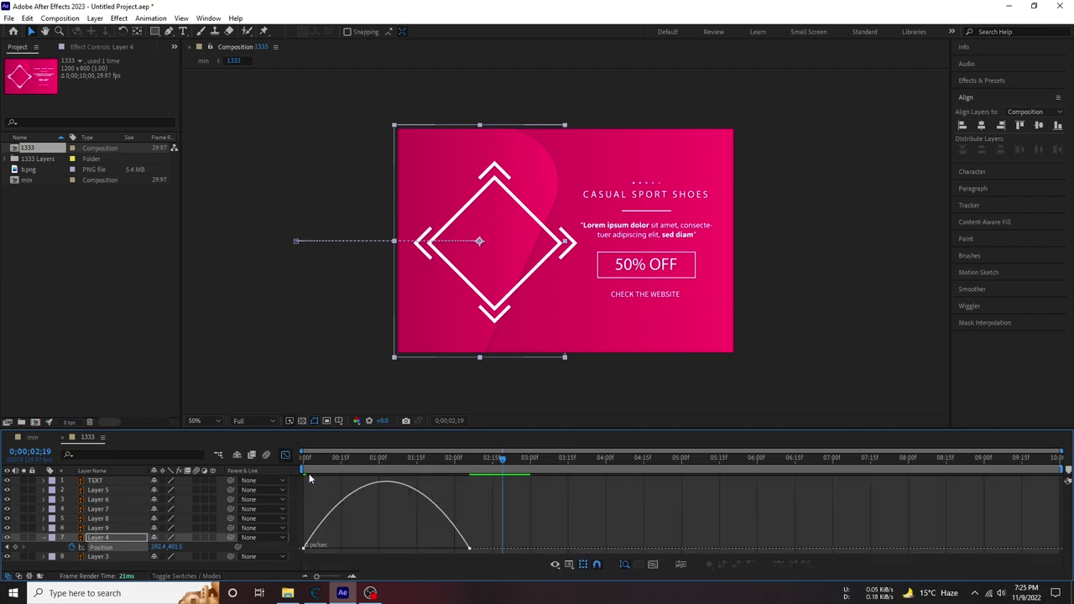
pyautogui.moveTo(522, 508)
pyautogui.mouseDown()
pyautogui.moveTo(434, 555)
pyautogui.moveTo(310, 545)
pyautogui.mouseUp()
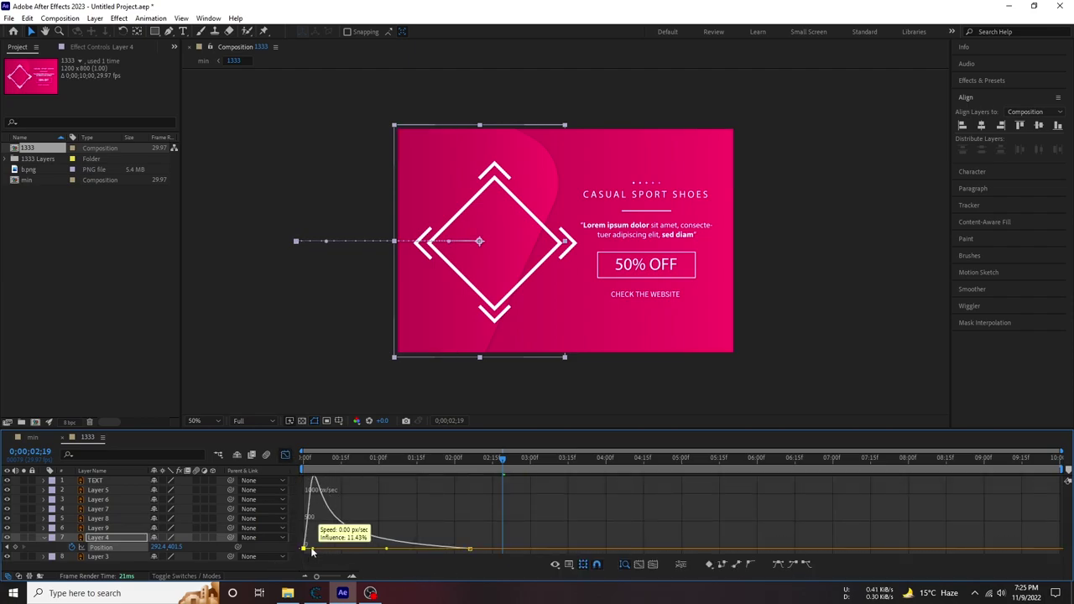
pyautogui.press('Home')
pyautogui.press('space')
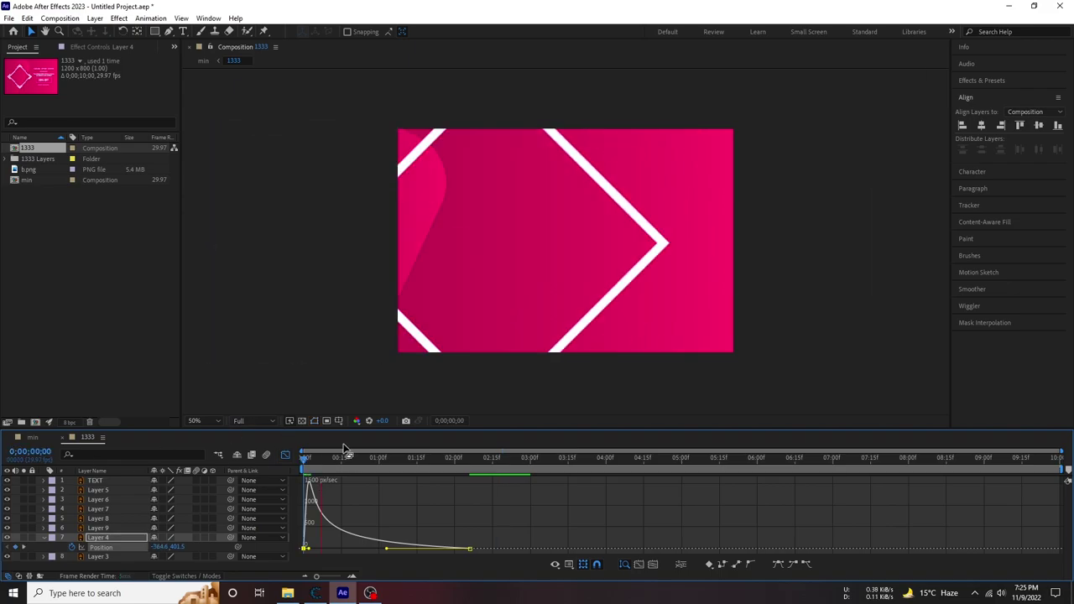
pyautogui.click(285, 455)
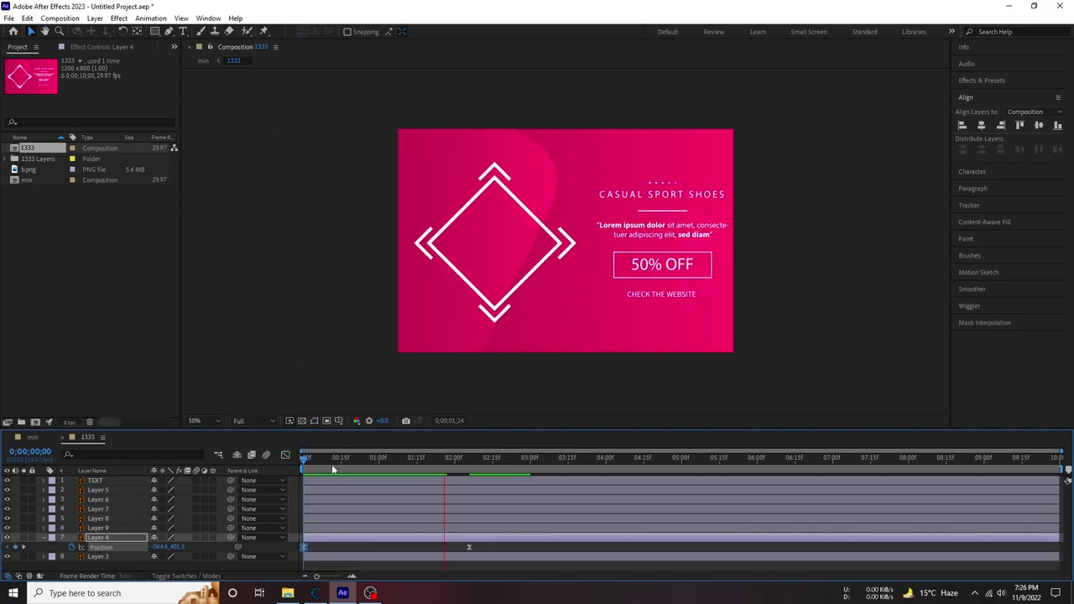
# Move Layer 4's Position keyframes later in time and replay the slide-in.
pyautogui.moveTo(499, 545)
pyautogui.mouseDown()
pyautogui.moveTo(354, 550)
pyautogui.moveTo(433, 547)
pyautogui.mouseUp()
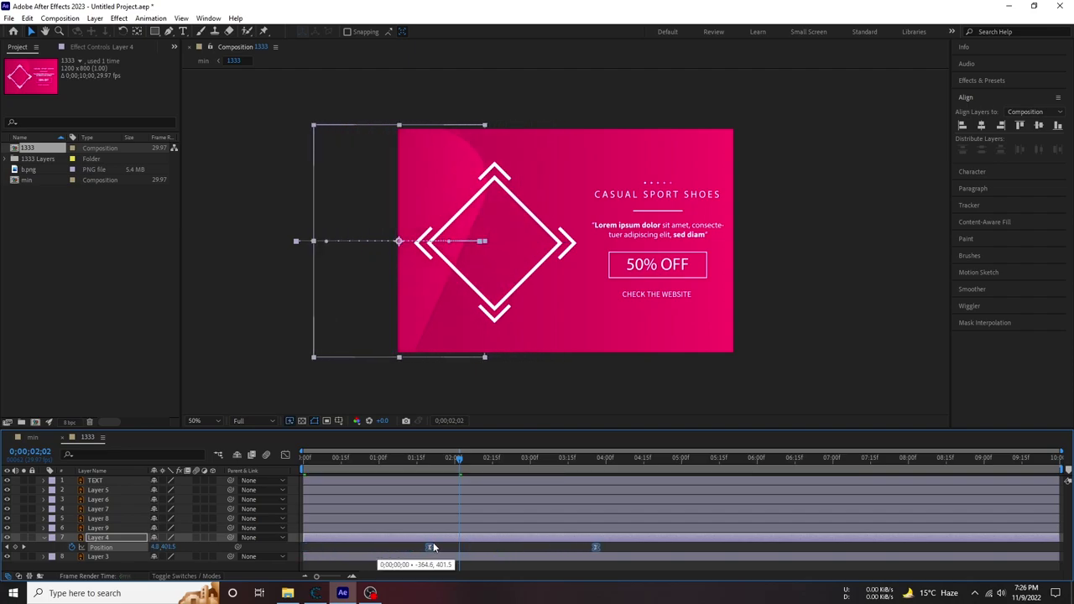
pyautogui.press('Home')
pyautogui.press('space')
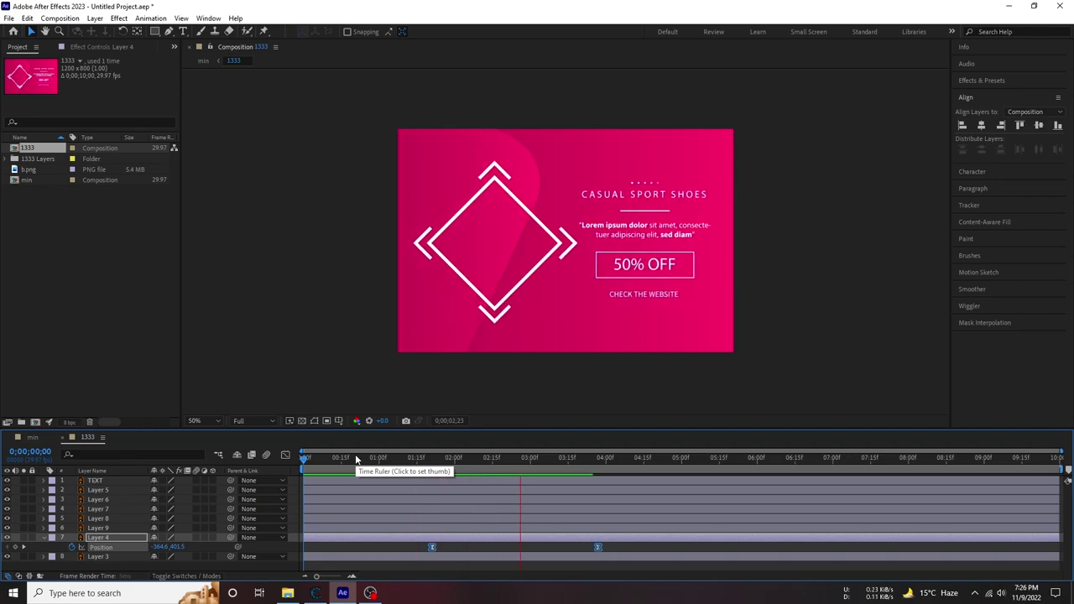
pyautogui.click(451, 549)
pyautogui.moveTo(452, 550); pyautogui.dragTo(479, 552)
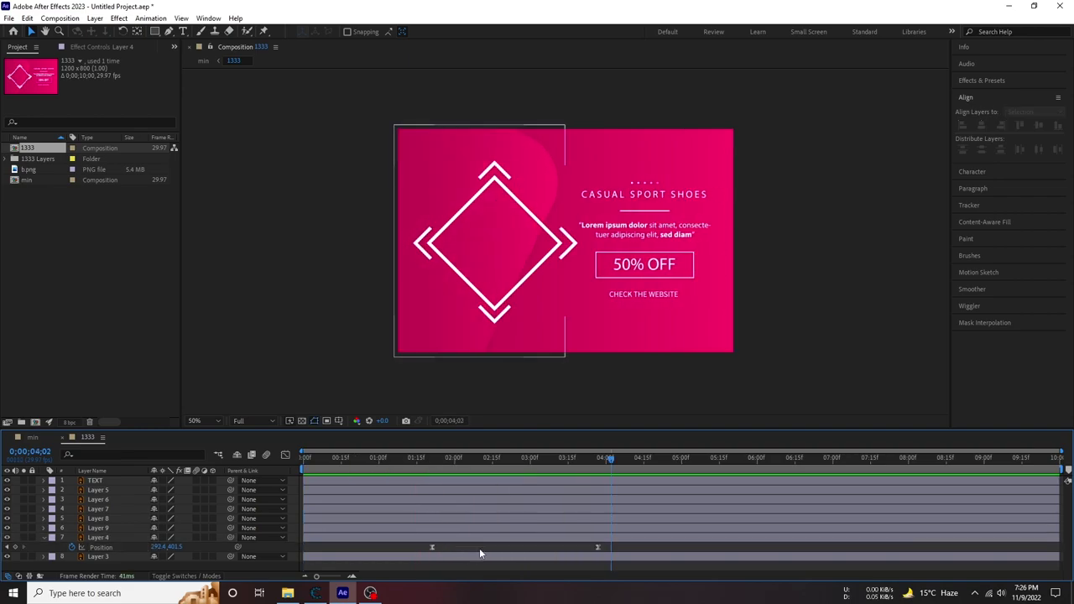
pyautogui.click(435, 552)
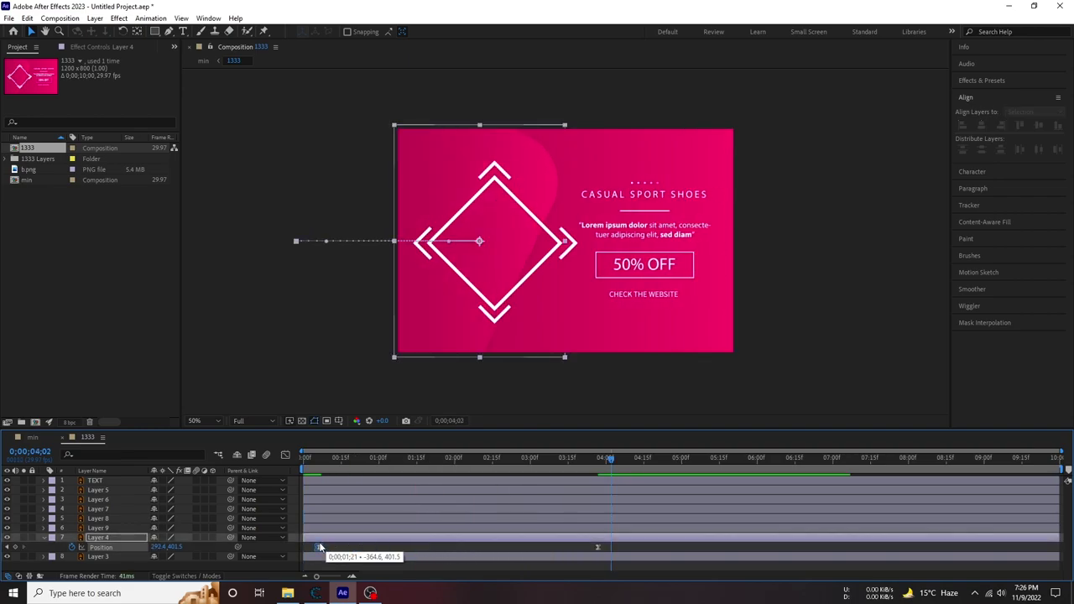
pyautogui.click(309, 549)
pyautogui.click(307, 468)
pyautogui.press('space')
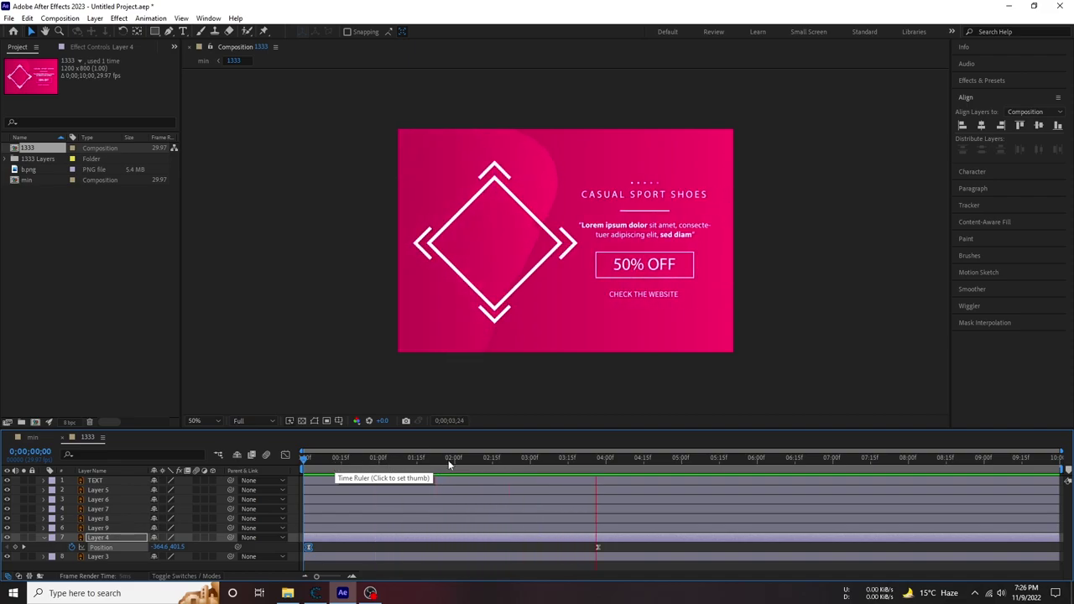
# Nudge both Layer 4 keyframes slightly later, to roughly 0;07 and 4;03.
pyautogui.click(356, 548)
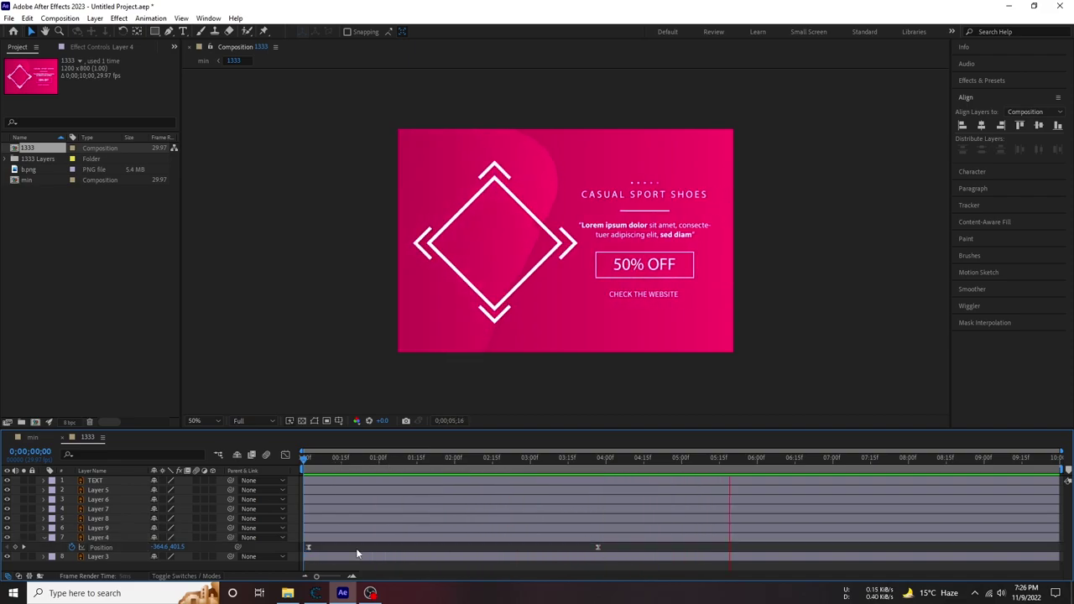
pyautogui.click(576, 457)
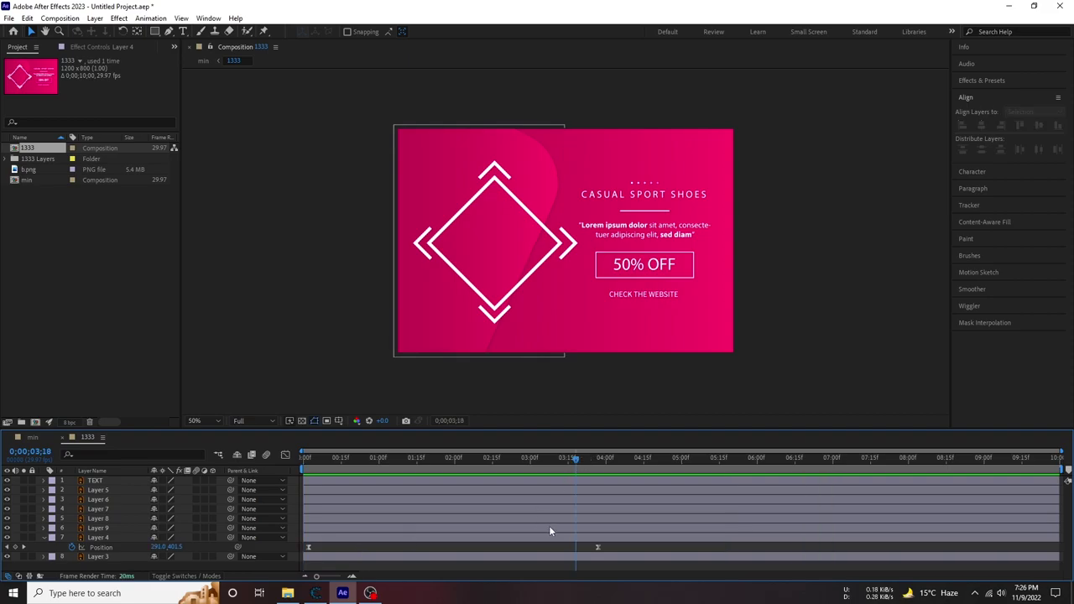
pyautogui.moveTo(625, 543)
pyautogui.mouseDown()
pyautogui.moveTo(302, 556)
pyautogui.moveTo(324, 550)
pyautogui.mouseUp()
pyautogui.press('Home')
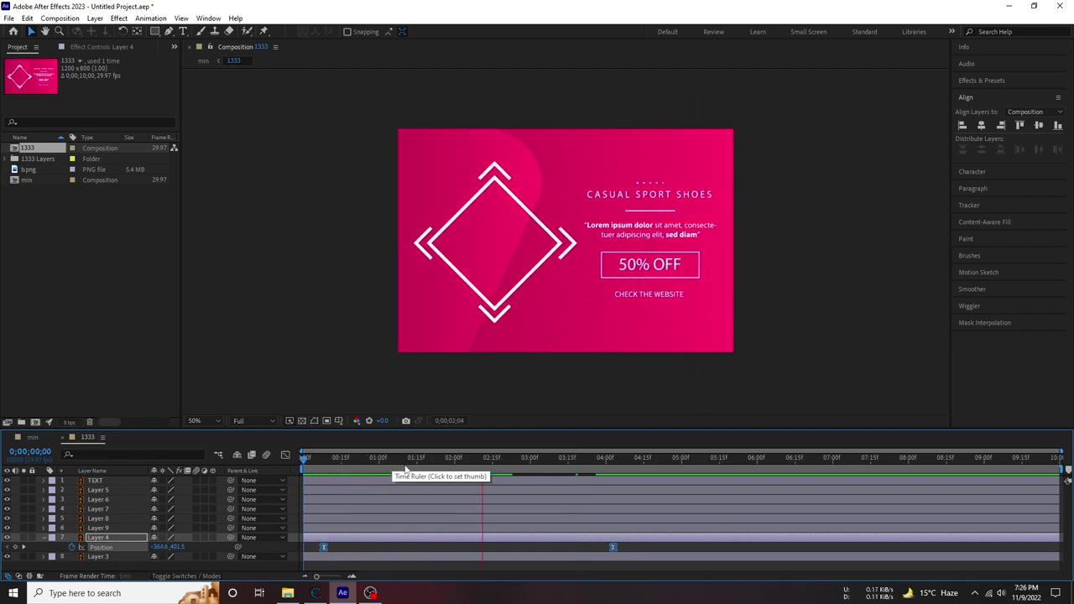
pyautogui.click(552, 464)
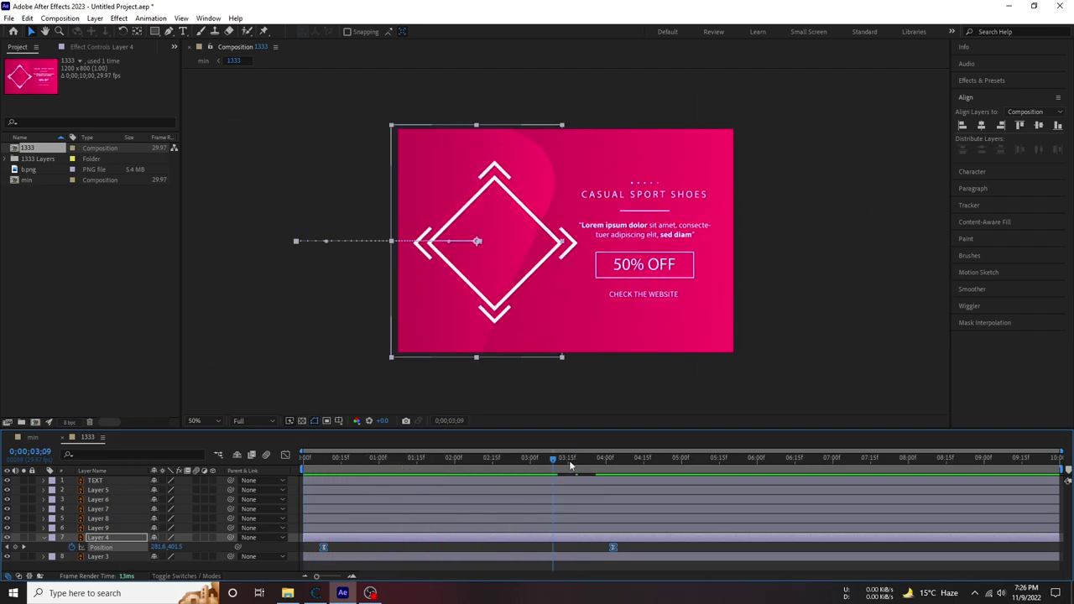
# Add the b.png shop image to the composition and set its Scale to 20%.
pyautogui.click(45, 538)
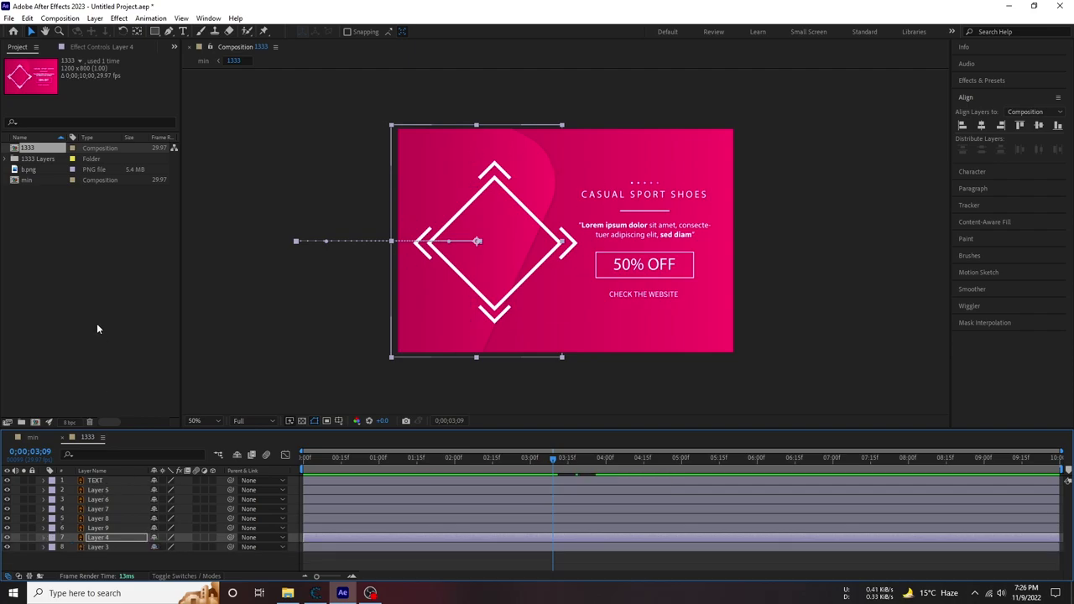
pyautogui.moveTo(29, 169)
pyautogui.mouseDown()
pyautogui.moveTo(101, 482)
pyautogui.moveTo(134, 482)
pyautogui.mouseUp()
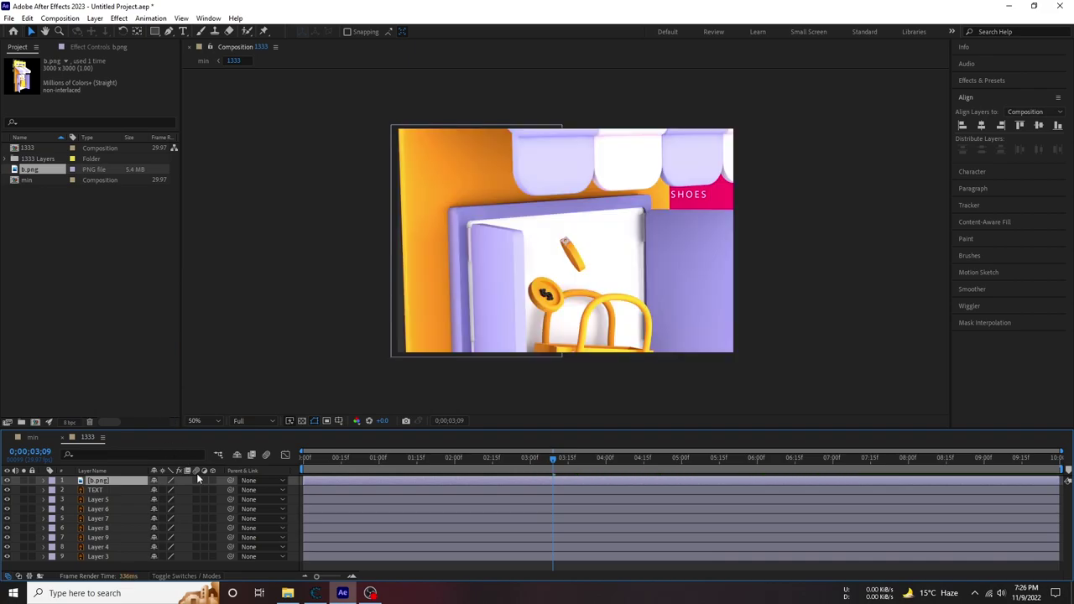
pyautogui.press('s')
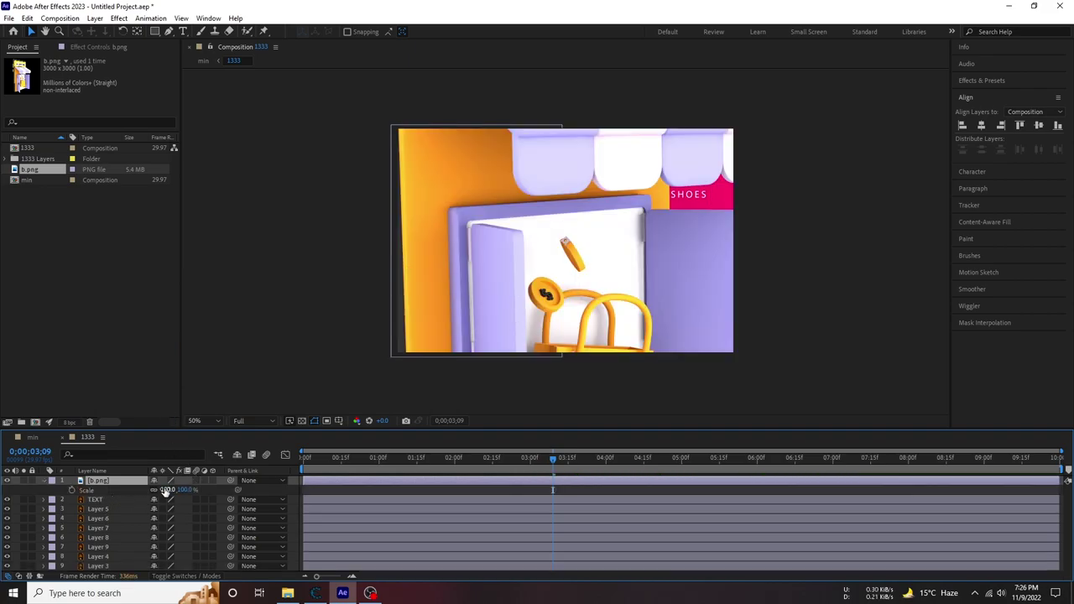
pyautogui.moveTo(168, 490); pyautogui.dragTo(103, 499)
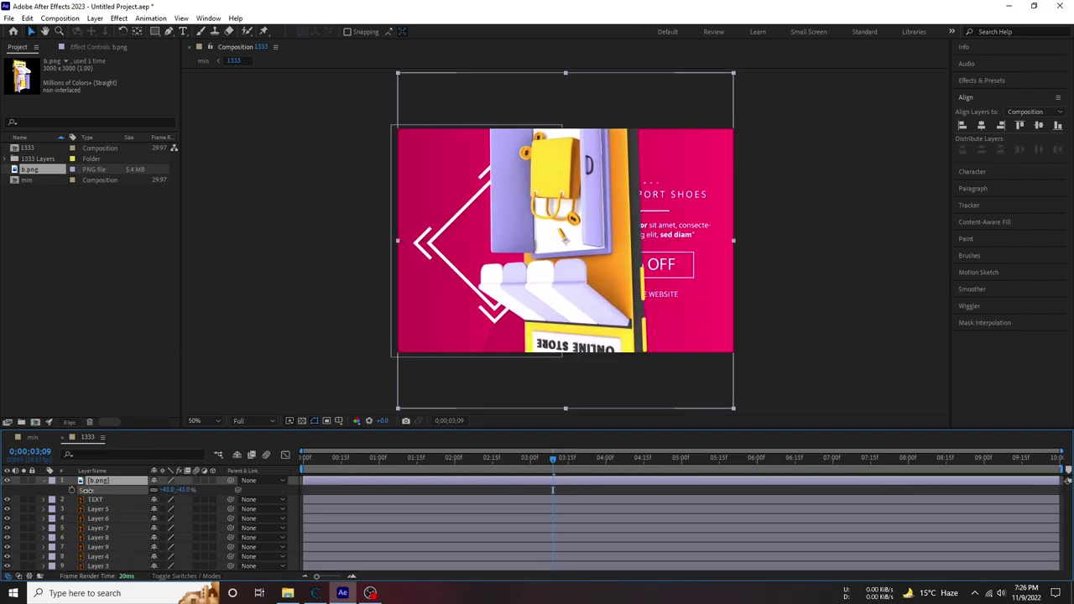
pyautogui.hotkey('ctrl', 'z')
pyautogui.click(172, 491)
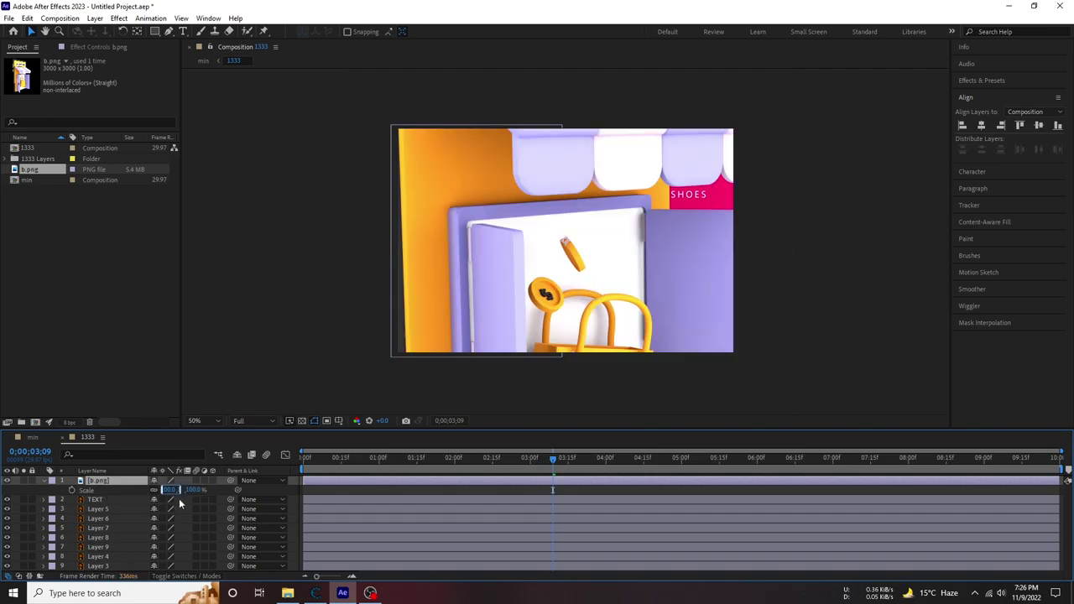
pyautogui.click(140, 341)
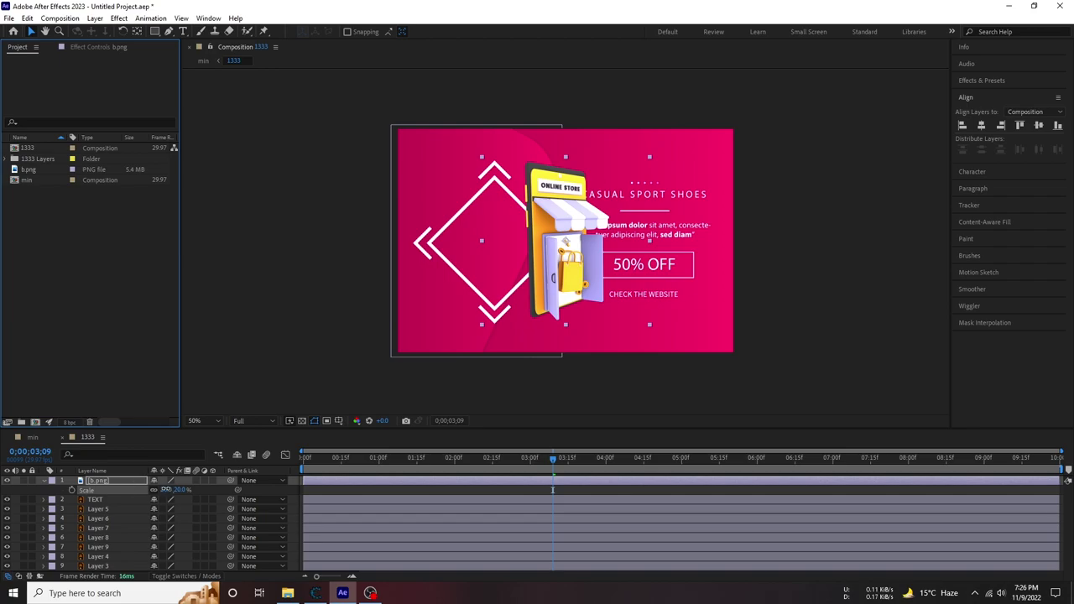
# Try smaller Scale values of 10% and then 15% for the shop image.
pyautogui.click(171, 490)
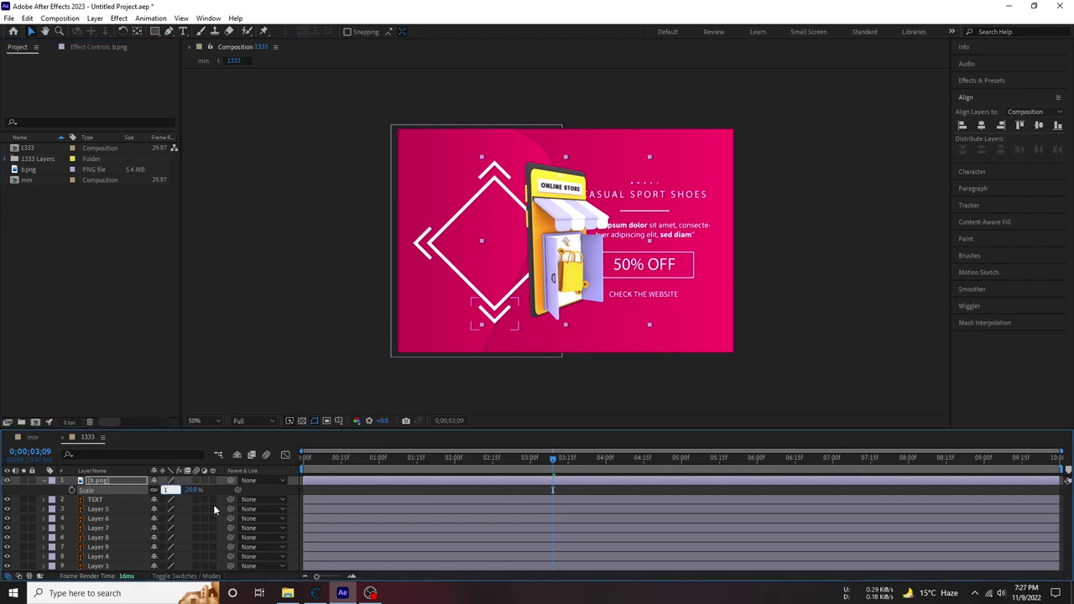
pyautogui.write('10')
pyautogui.click(134, 344)
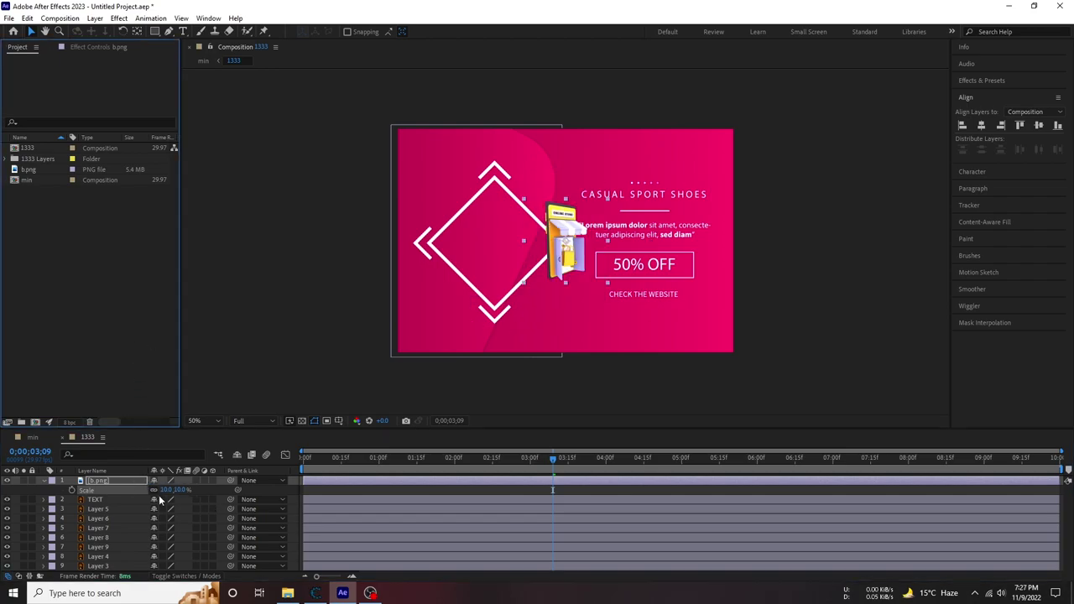
pyautogui.click(176, 492)
pyautogui.write('15')
pyautogui.click(126, 343)
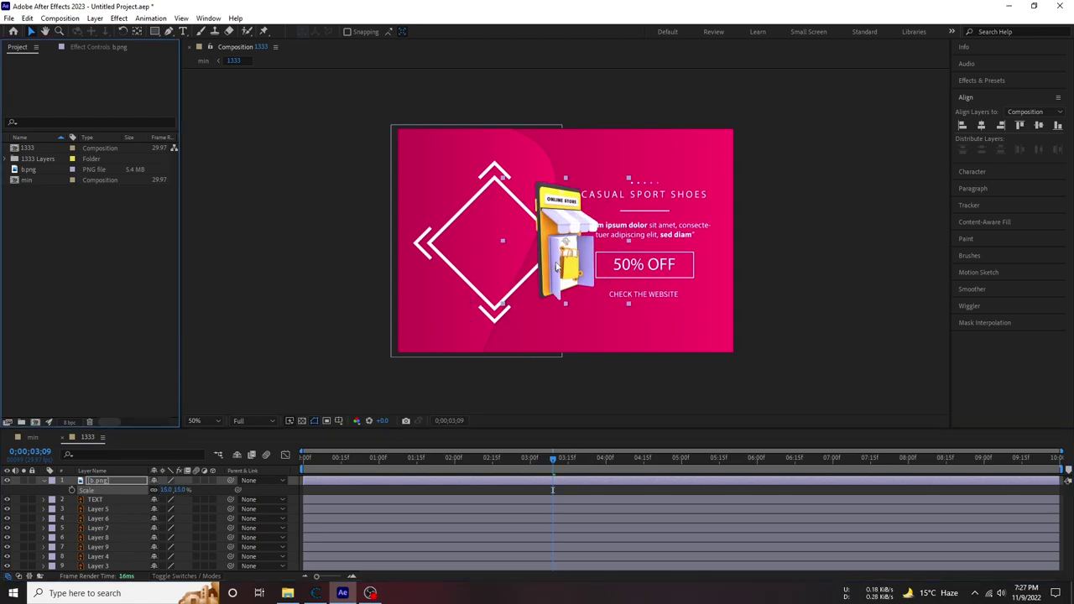
# Move the illustration into the diamond frame and return its scale to 20%.
pyautogui.moveTo(572, 264); pyautogui.dragTo(502, 267)
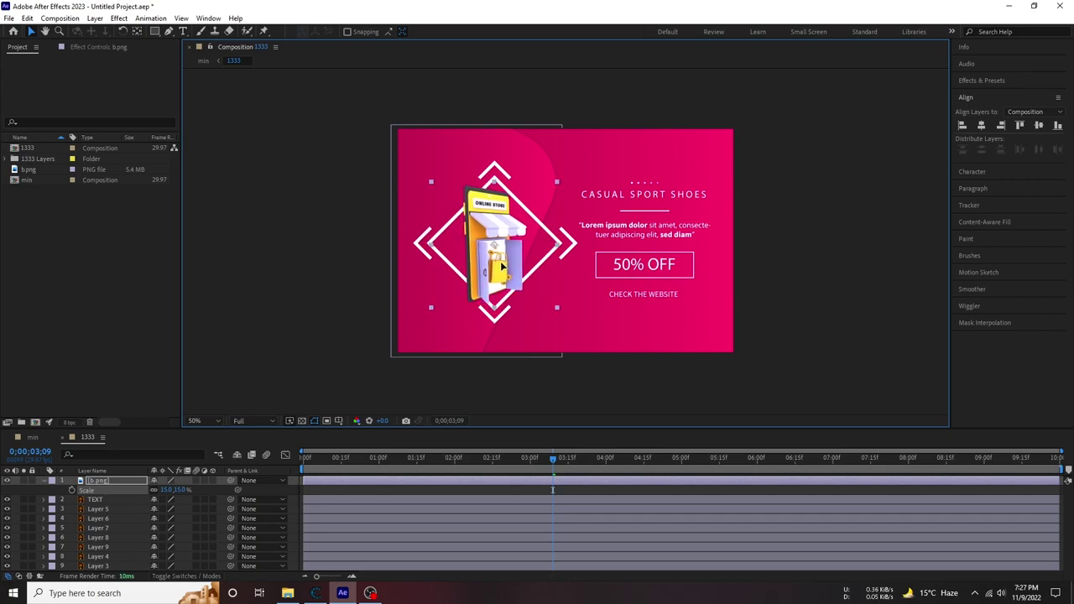
pyautogui.click(166, 490)
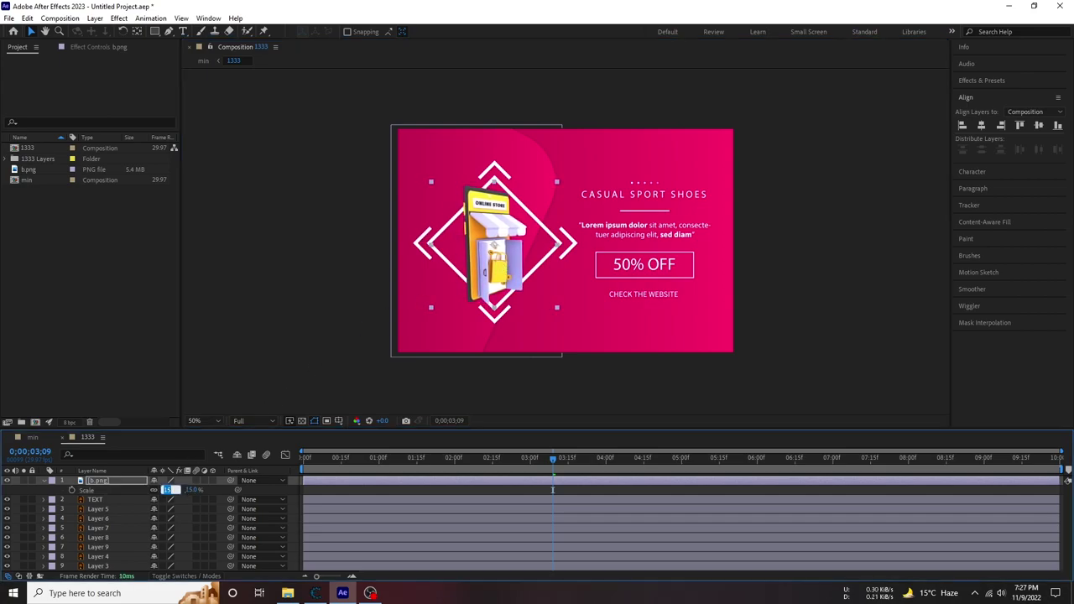
pyautogui.write('20')
pyautogui.click(253, 345)
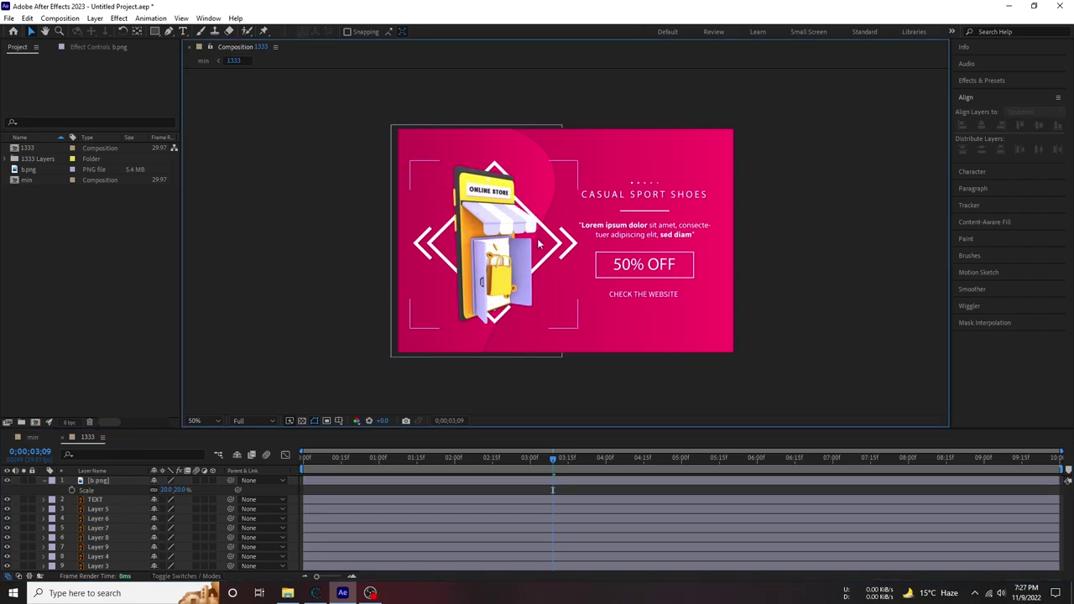
pyautogui.moveTo(507, 243); pyautogui.dragTo(505, 241)
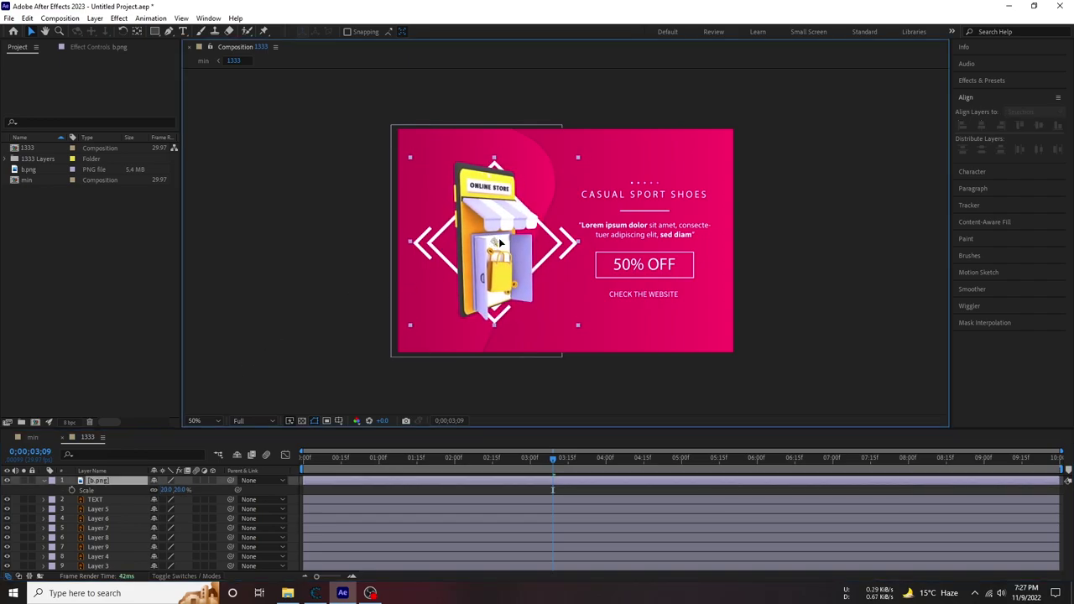
pyautogui.click(91, 481)
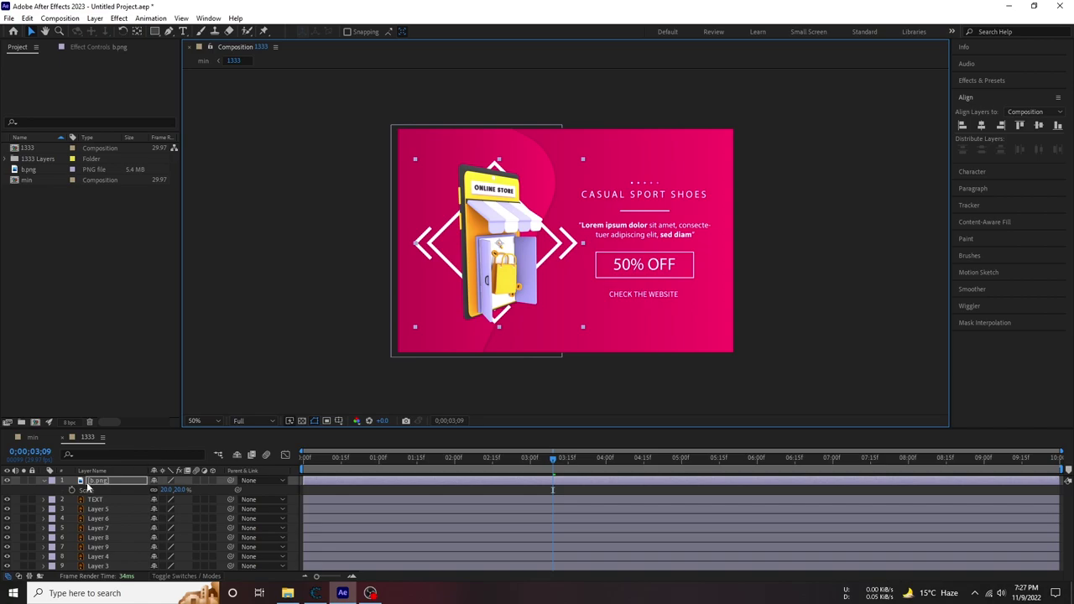
# Drag the b.png layer down to fourth place, beneath TEXT, Layer 5 and Layer 6.
pyautogui.click(95, 509)
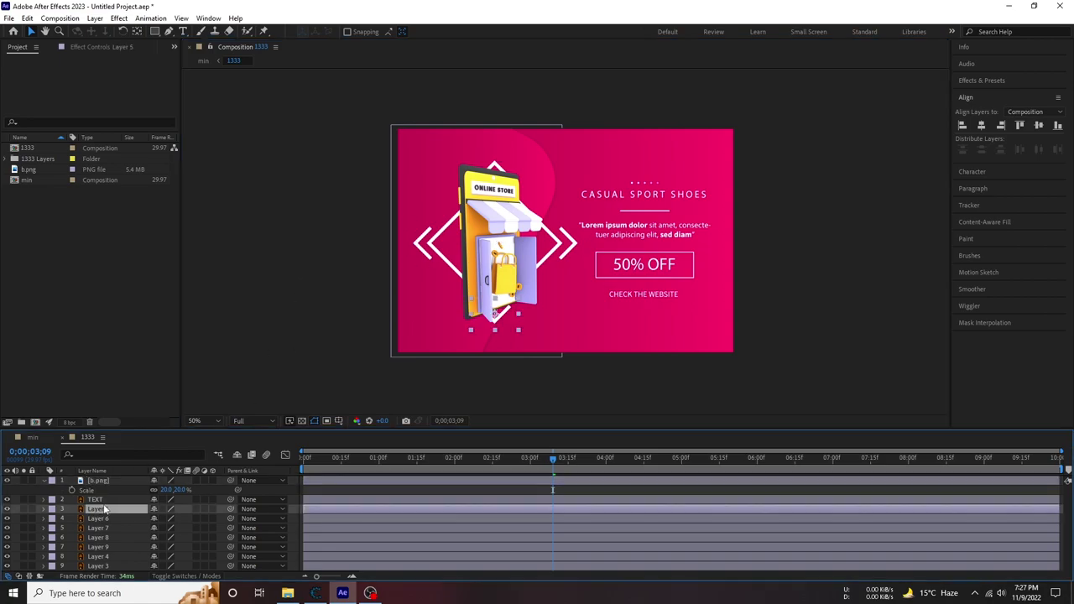
pyautogui.click(99, 556)
pyautogui.click(104, 567)
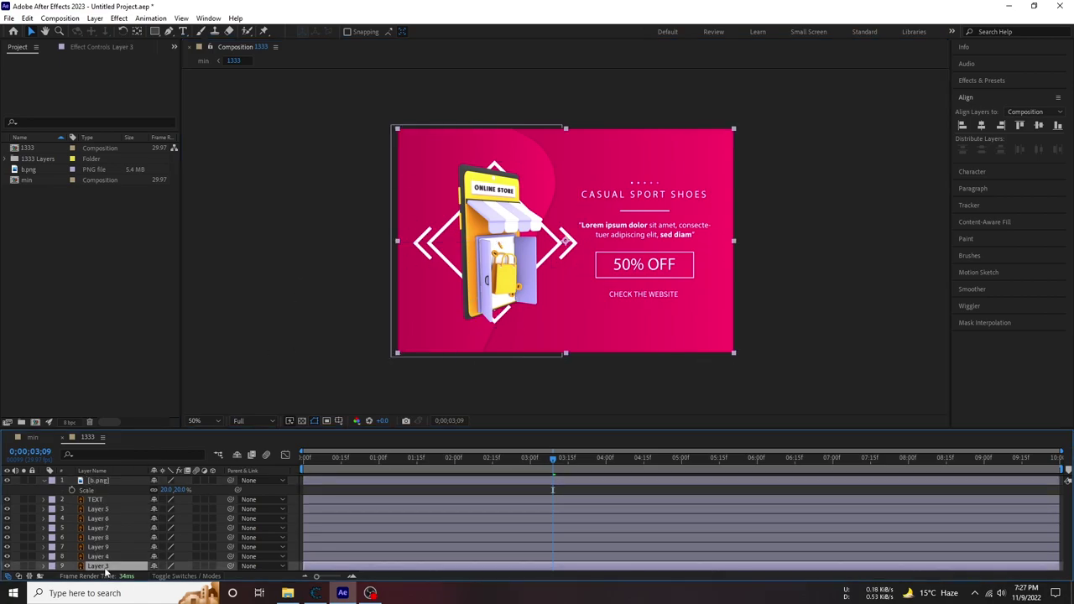
pyautogui.moveTo(97, 481); pyautogui.dragTo(99, 564)
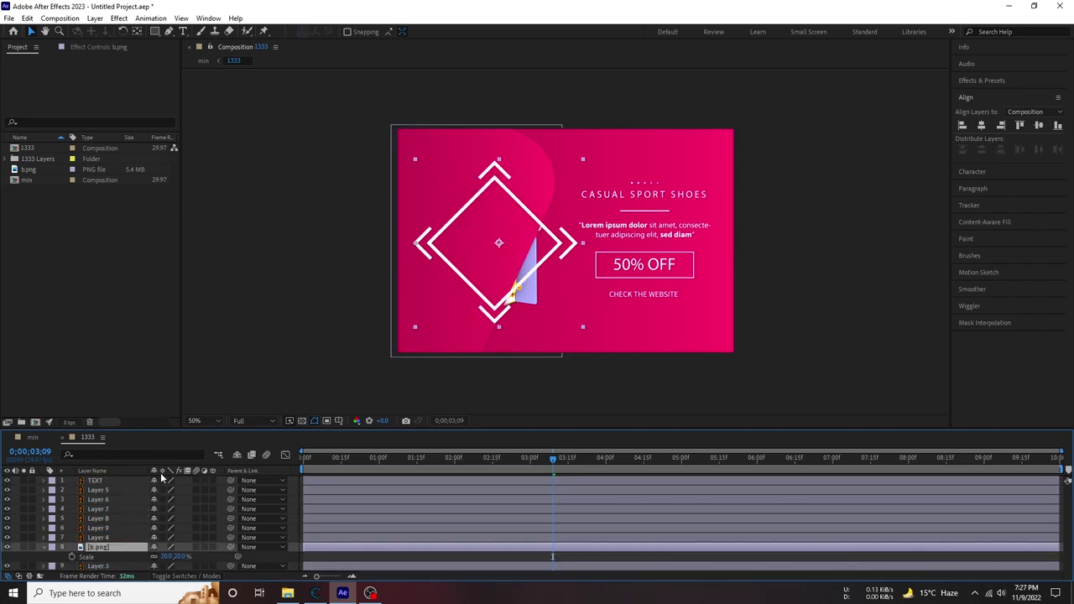
pyautogui.hotkey('ctrl', 'z')
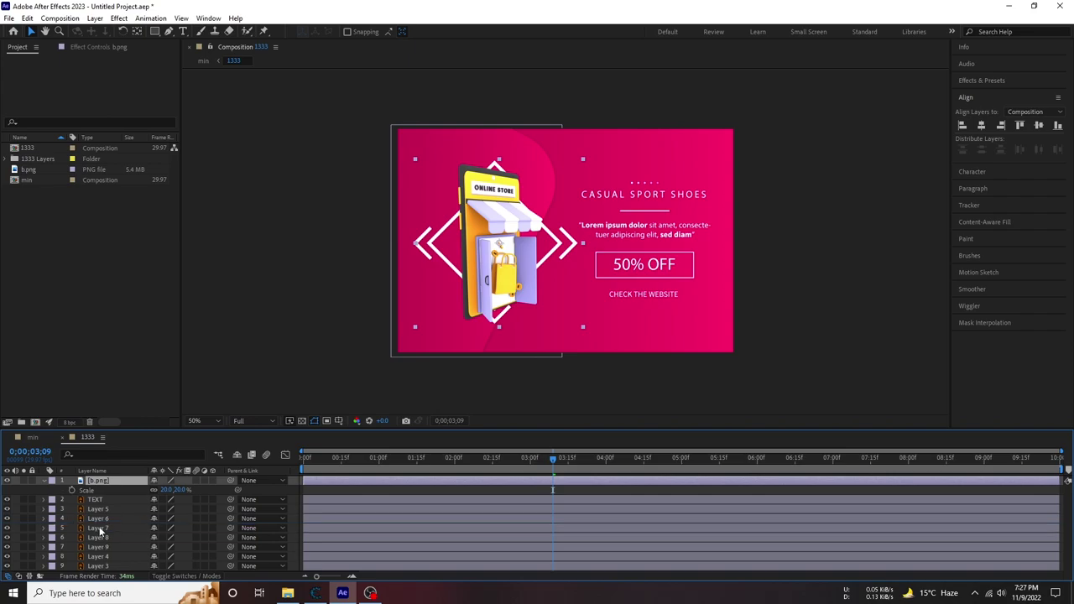
pyautogui.moveTo(102, 489); pyautogui.dragTo(112, 522)
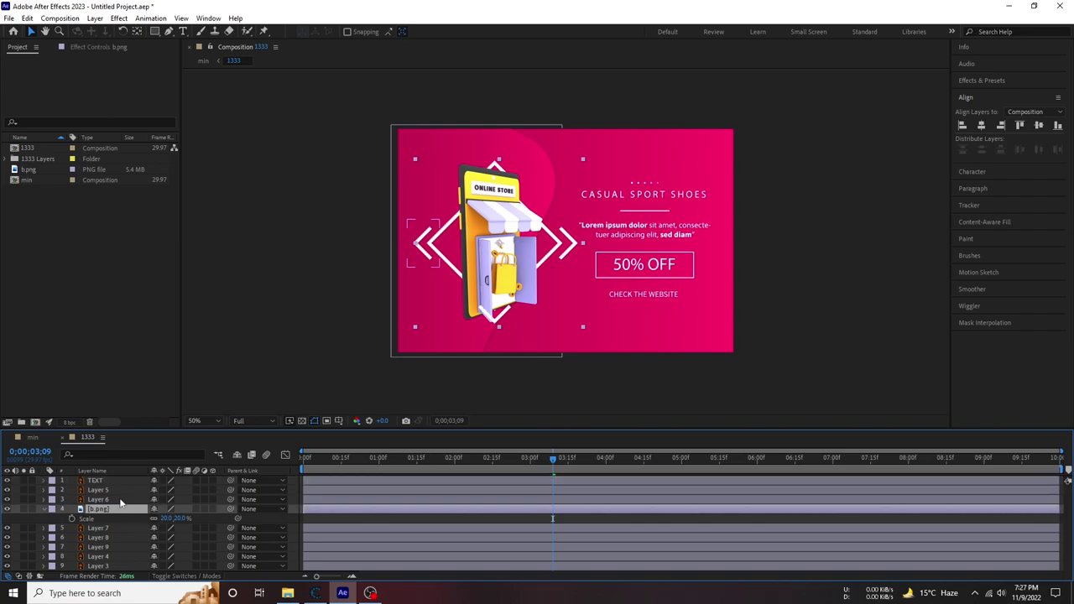
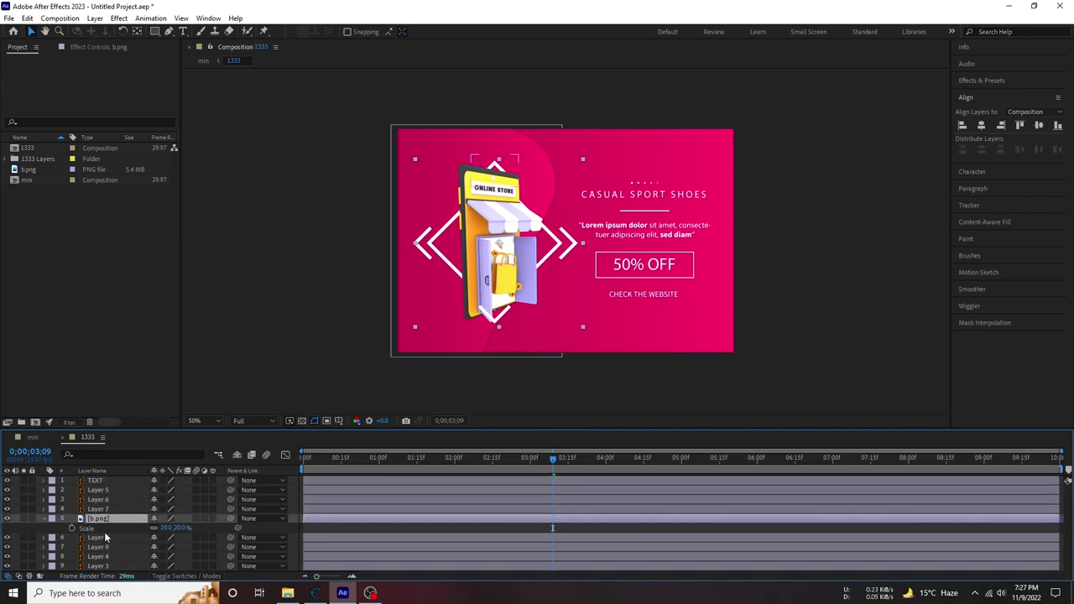
# Move Layer 8 above the b.png layer and preview the animation.
pyautogui.moveTo(99, 538)
pyautogui.mouseDown()
pyautogui.moveTo(103, 547)
pyautogui.moveTo(99, 537)
pyautogui.mouseUp()
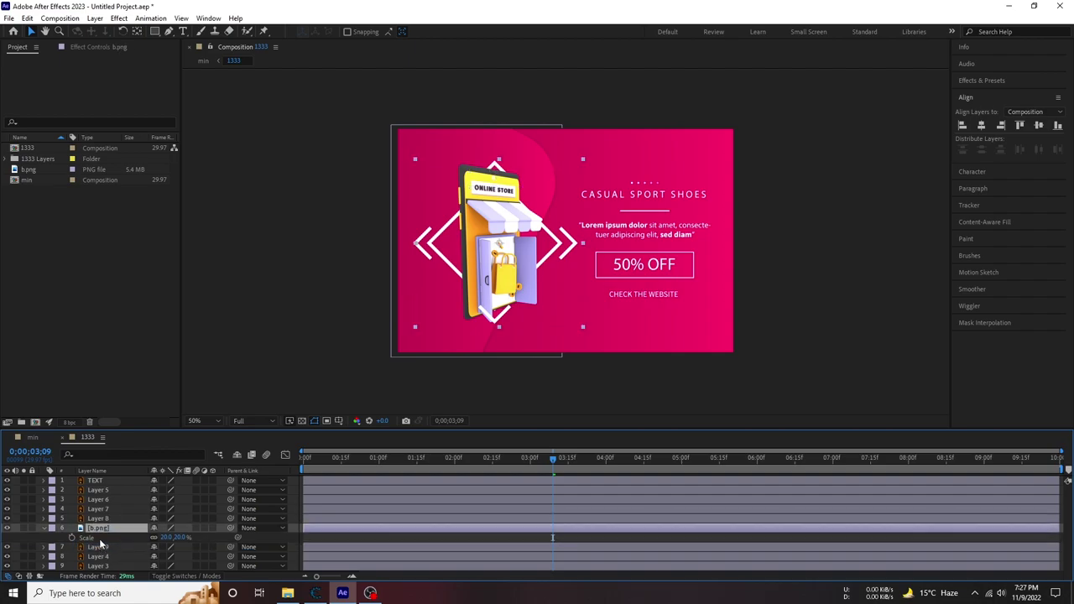
pyautogui.click(292, 391)
pyautogui.press('space')
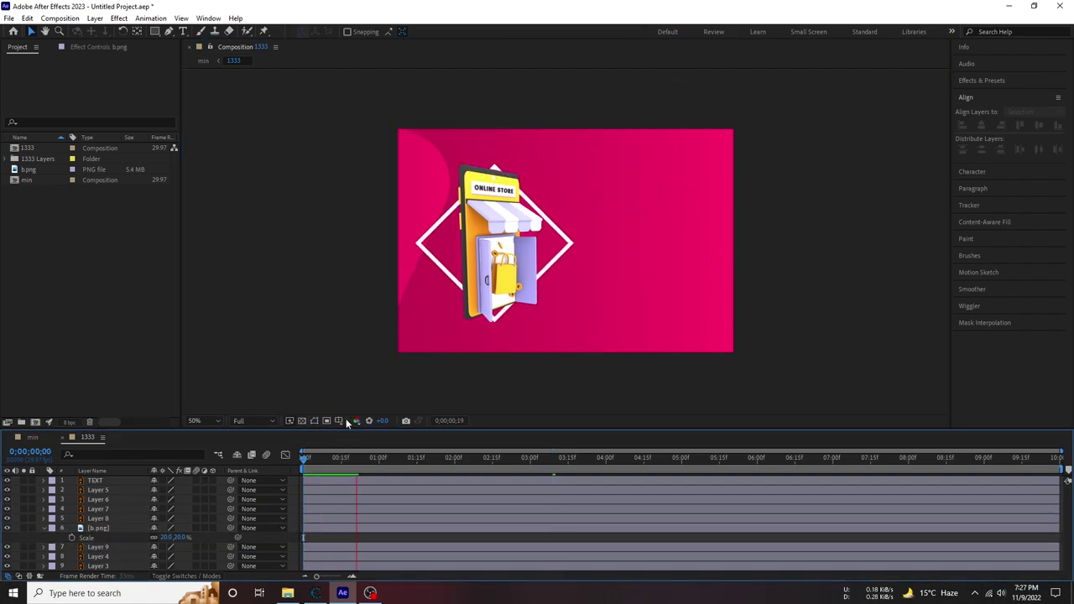
pyautogui.press('space')
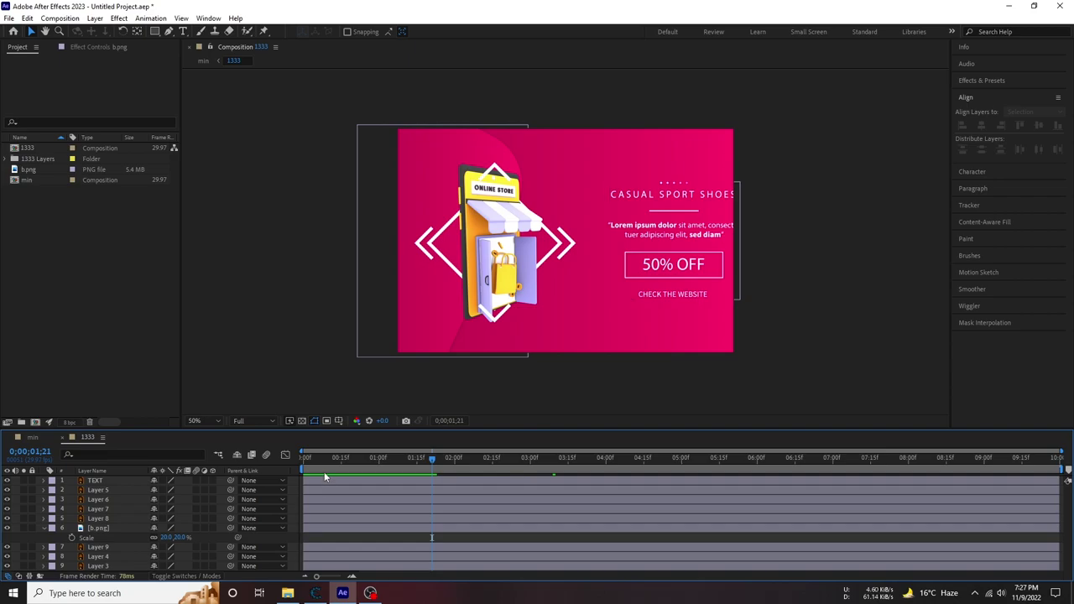
# Return to 1;17, select the b.png layer and reveal its 20.0% Scale.
pyautogui.moveTo(368, 461); pyautogui.dragTo(417, 467)
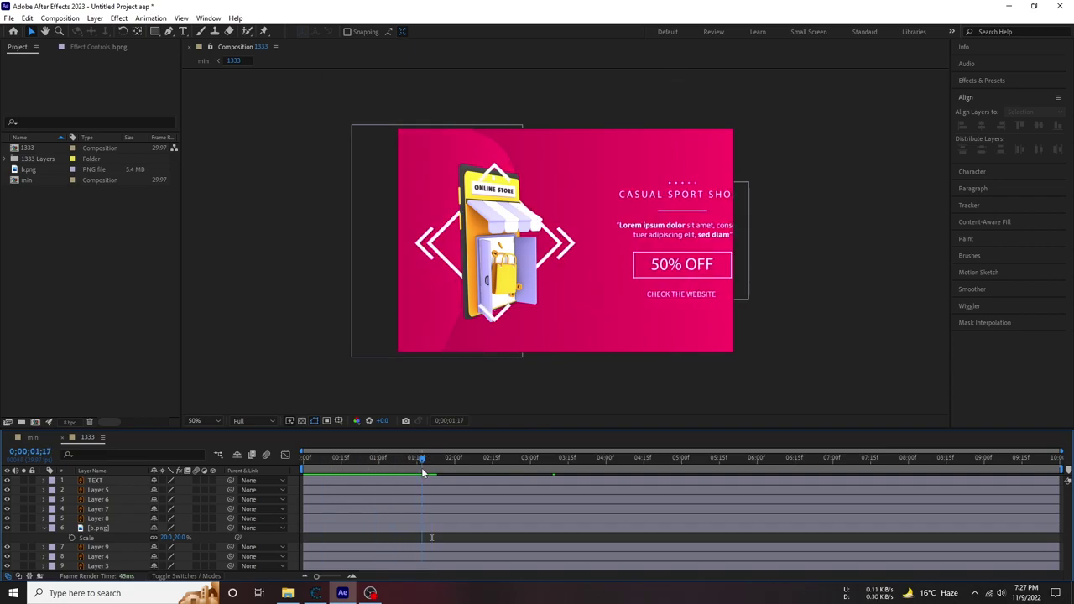
pyautogui.click(44, 528)
pyautogui.click(98, 529)
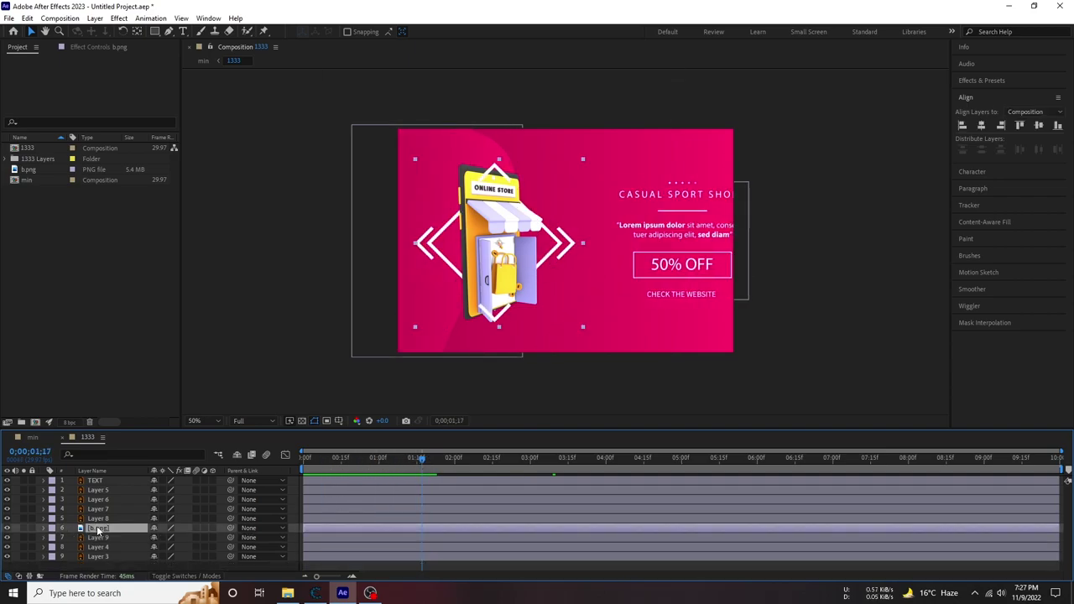
pyautogui.press('s')
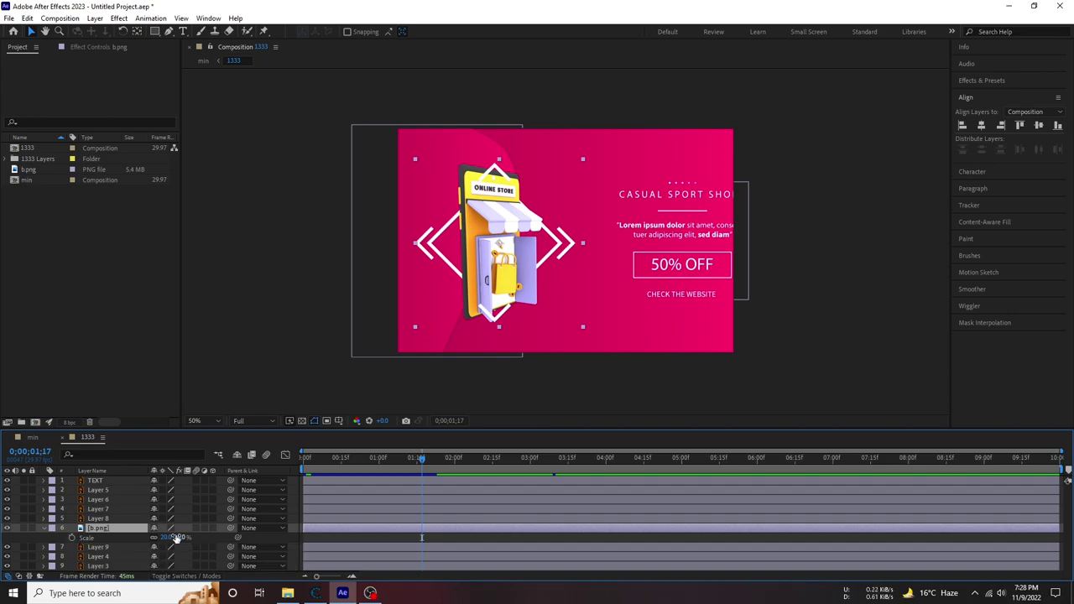
# Keep b.png's scale at 20% and key its Opacity to 0% at 1;17.
pyautogui.moveTo(166, 541); pyautogui.dragTo(151, 546)
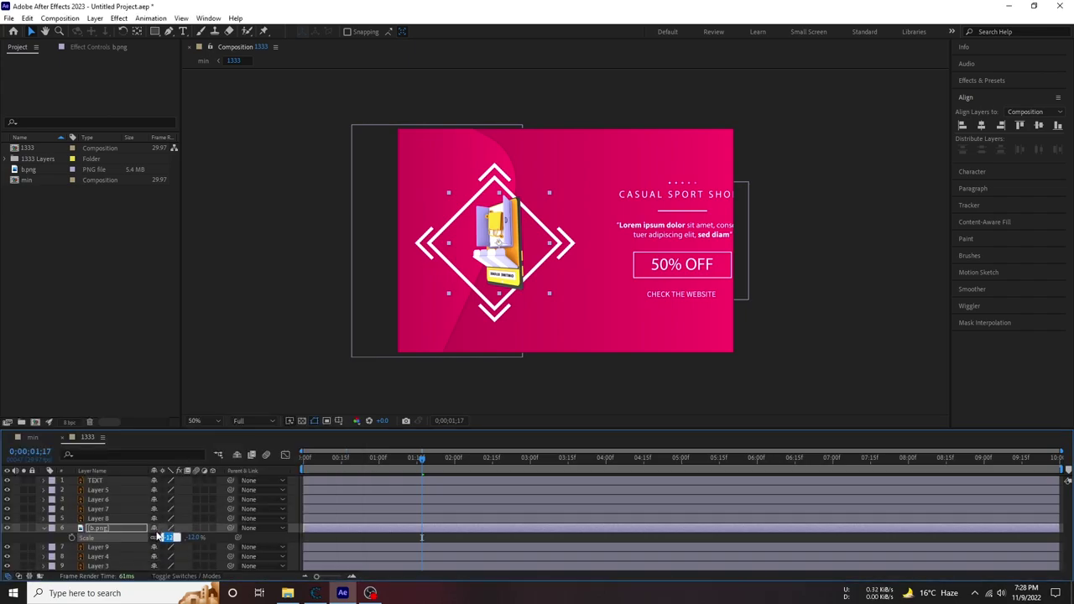
pyautogui.moveTo(151, 544); pyautogui.dragTo(222, 520)
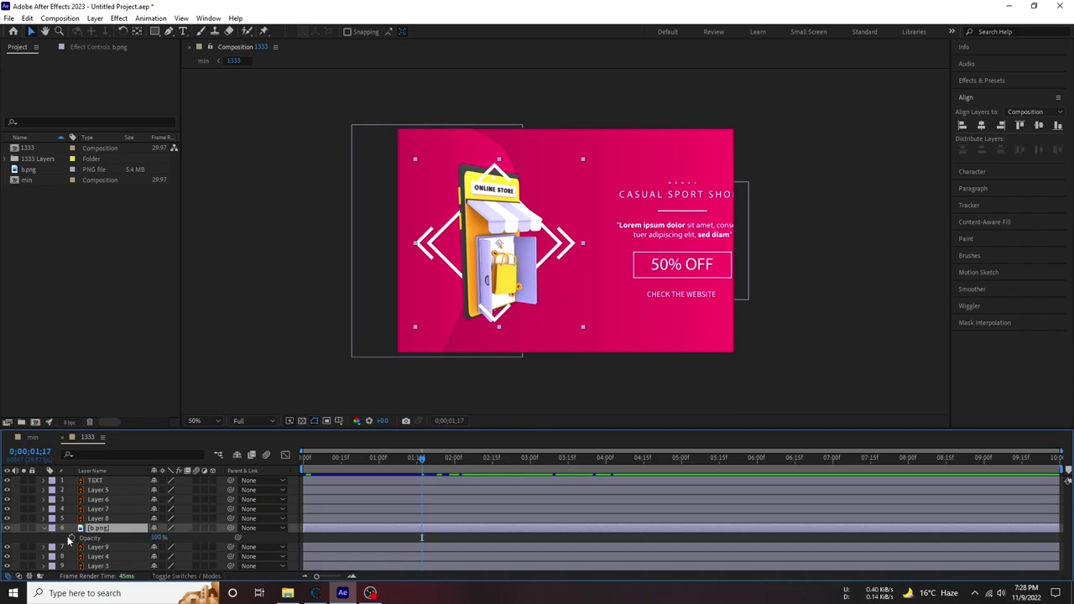
pyautogui.press('t')
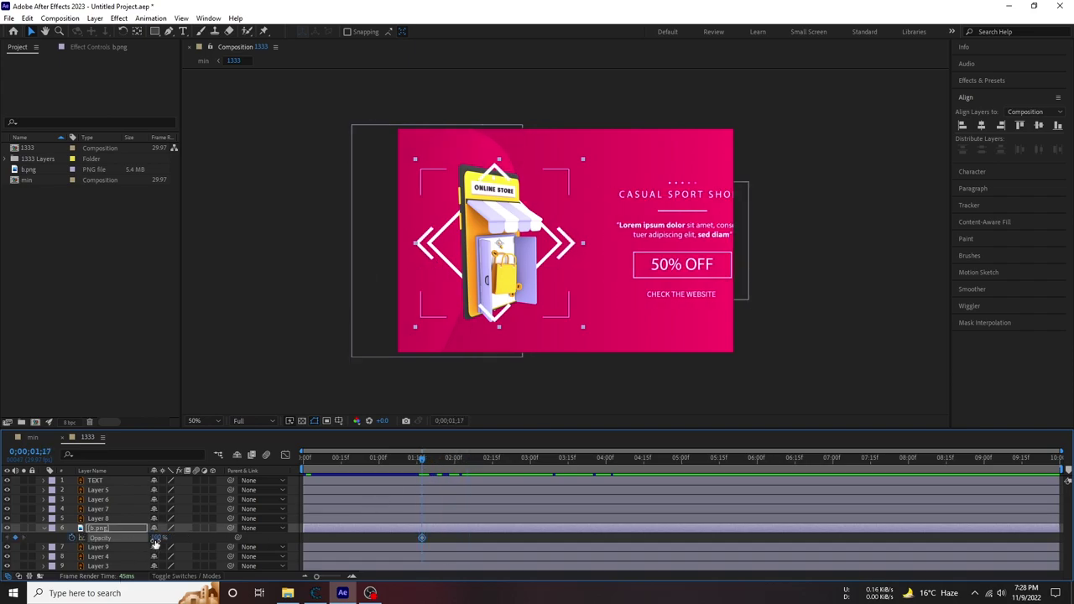
pyautogui.moveTo(239, 537); pyautogui.dragTo(201, 537)
# Raise b.png's Opacity to 100% at 2;04, then return to 1;17.
pyautogui.press('space')
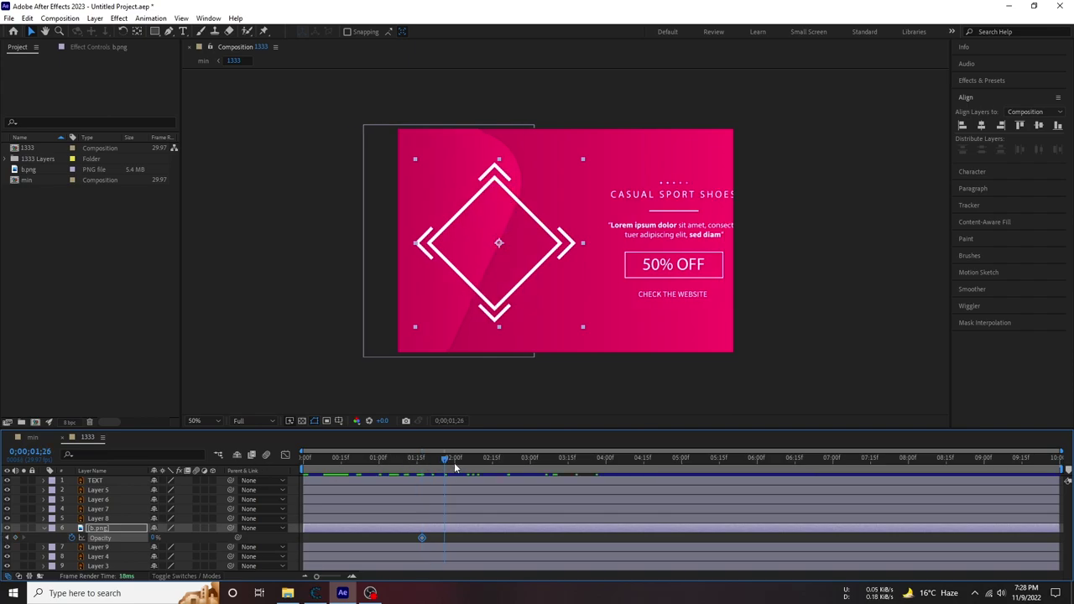
pyautogui.moveTo(155, 537); pyautogui.dragTo(197, 537)
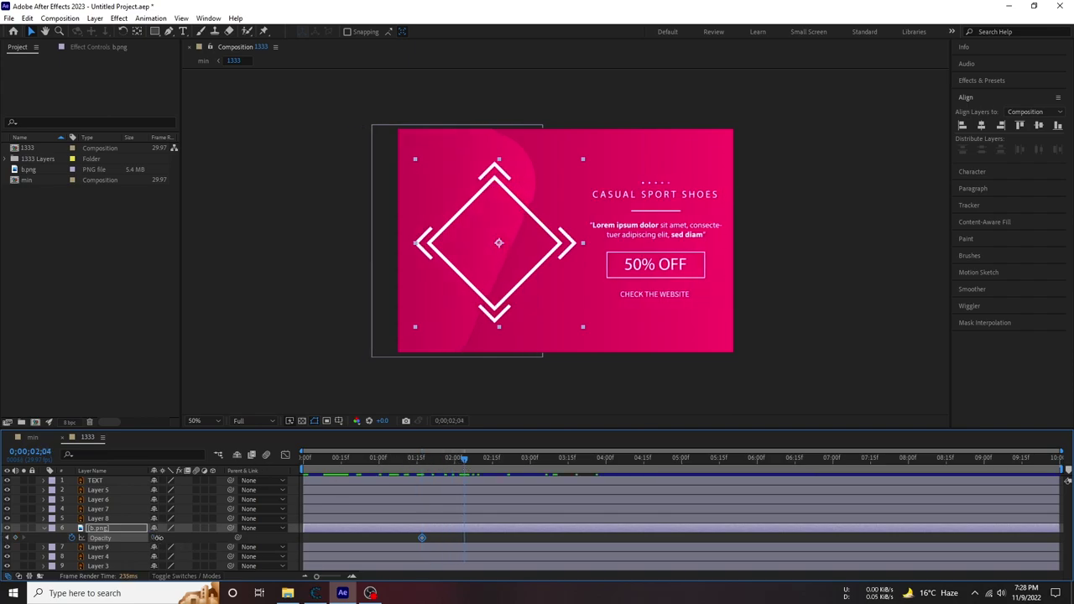
pyautogui.click(421, 475)
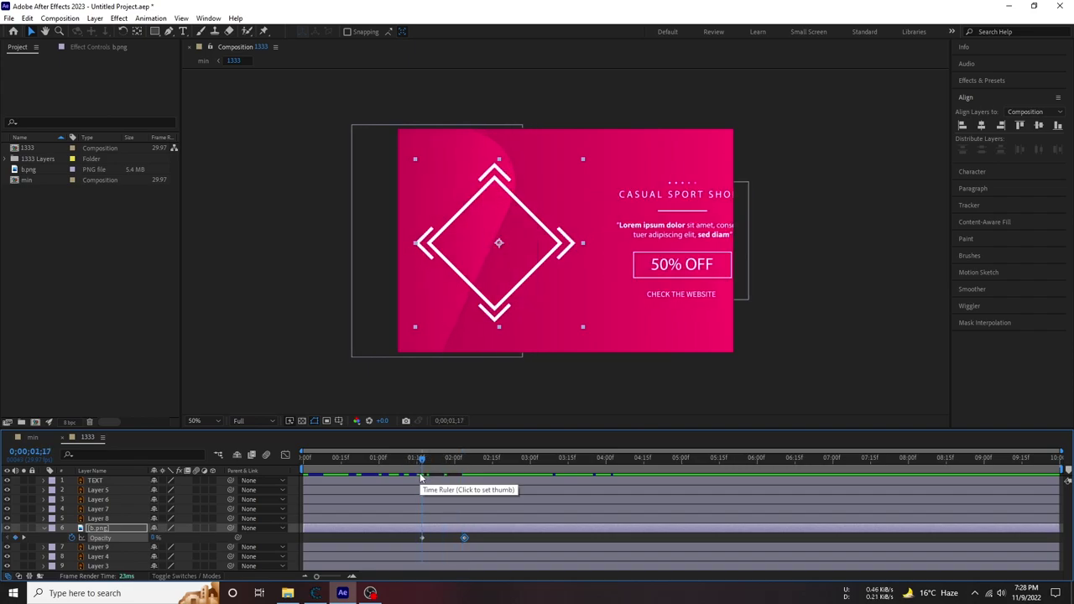
pyautogui.hotkey('shift', 'p')
# Keyframe b.png's Position from 522.0,408.0 at 1;17 to 377.0,408.0 at 2;04, then preview.
pyautogui.click(72, 538)
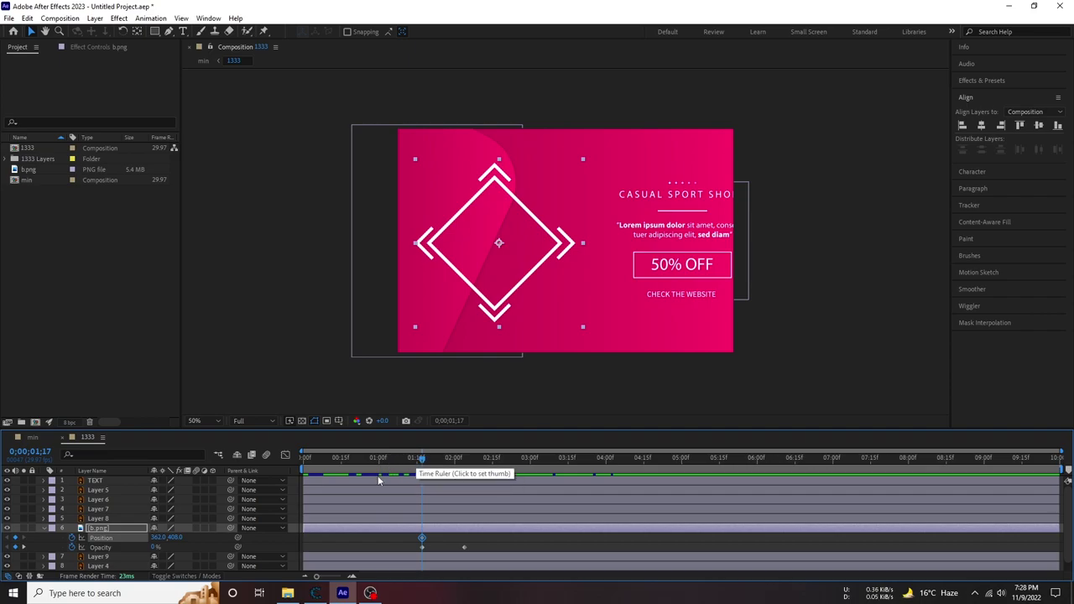
pyautogui.moveTo(160, 537); pyautogui.dragTo(467, 458)
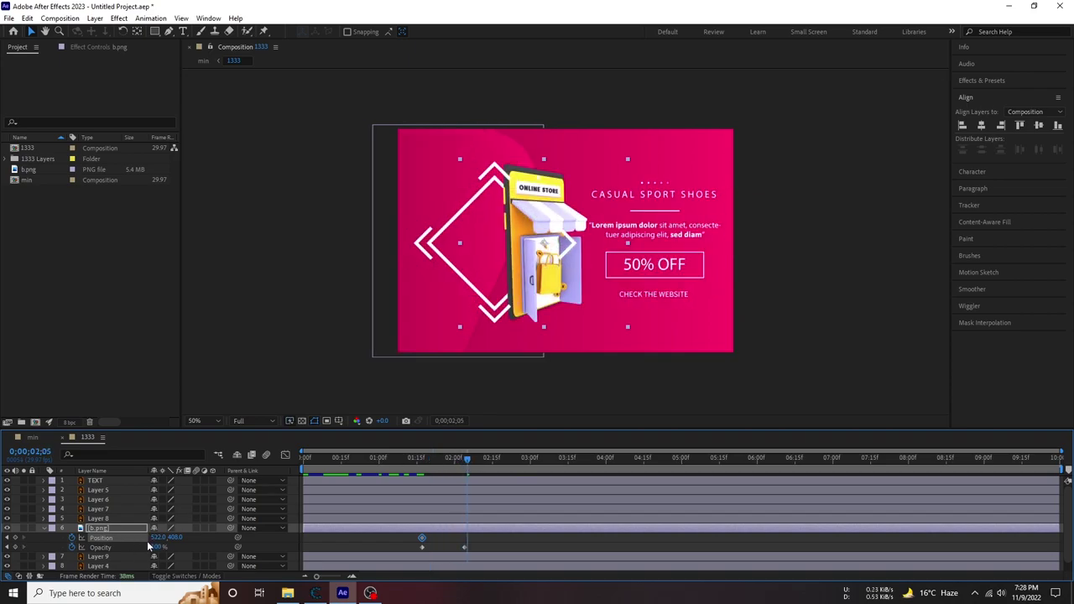
pyautogui.moveTo(162, 538); pyautogui.dragTo(82, 538)
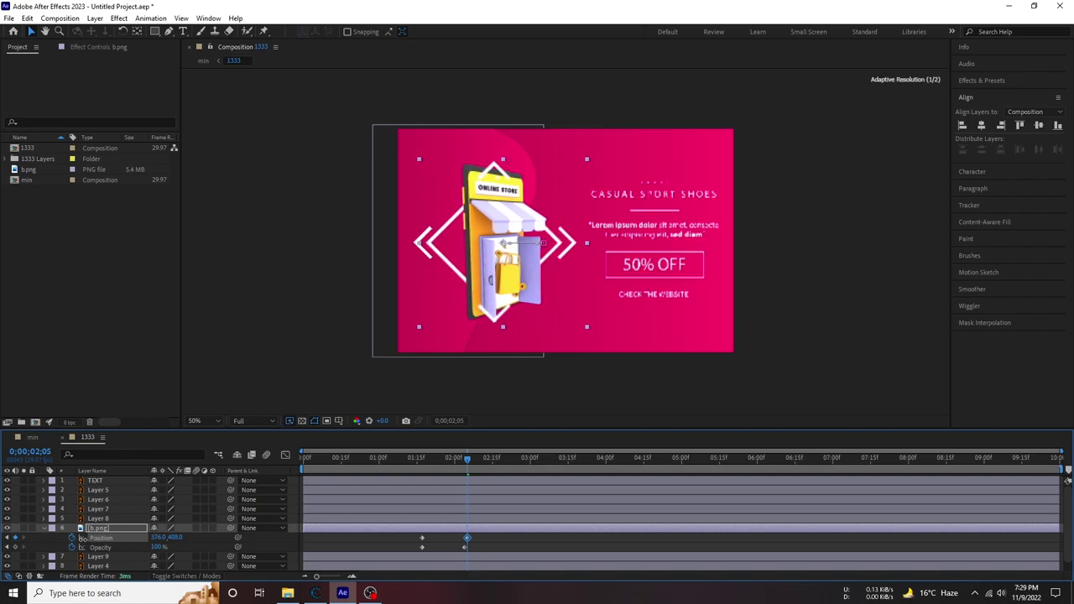
pyautogui.click(411, 461)
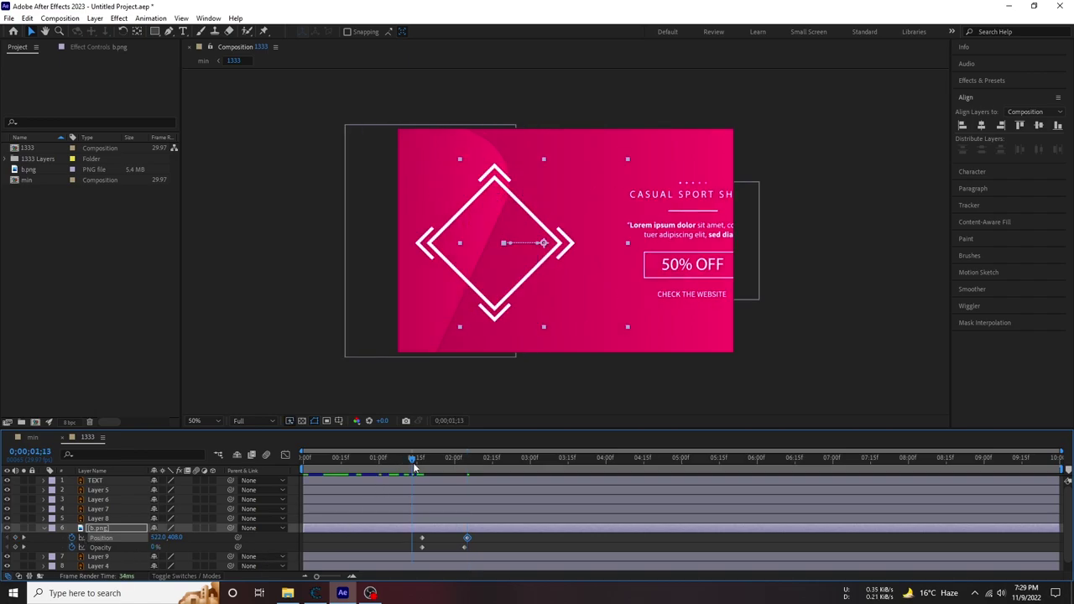
pyautogui.press('space')
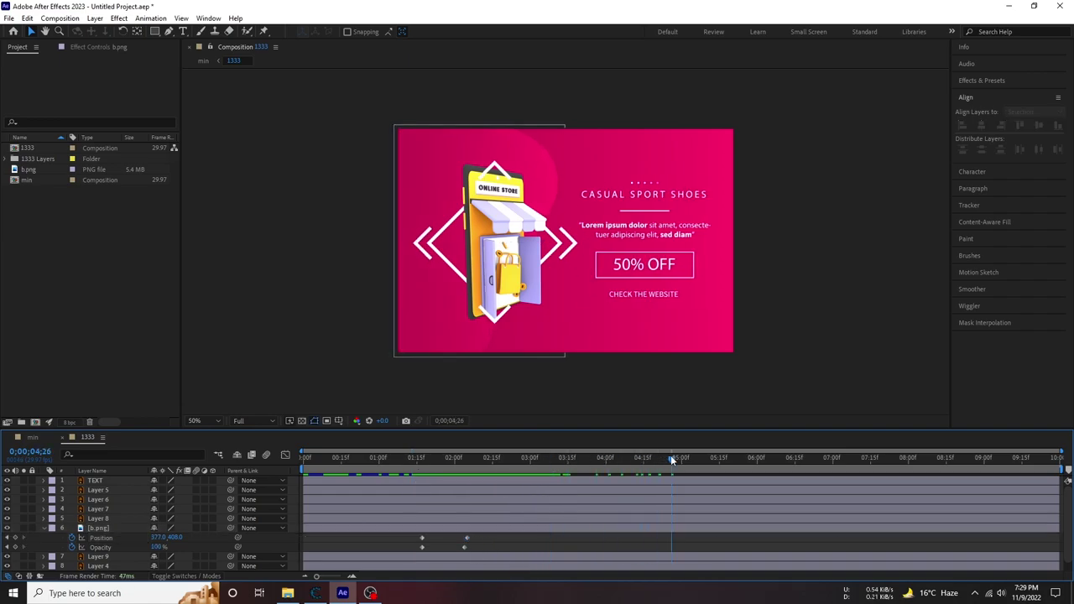
pyautogui.moveTo(671, 461); pyautogui.dragTo(648, 465)
# Set the 1333 composition's duration to 0;00;04;00 and preview it.
pyautogui.rightClick(31, 184)
pyautogui.click(26, 217)
pyautogui.rightClick(33, 148)
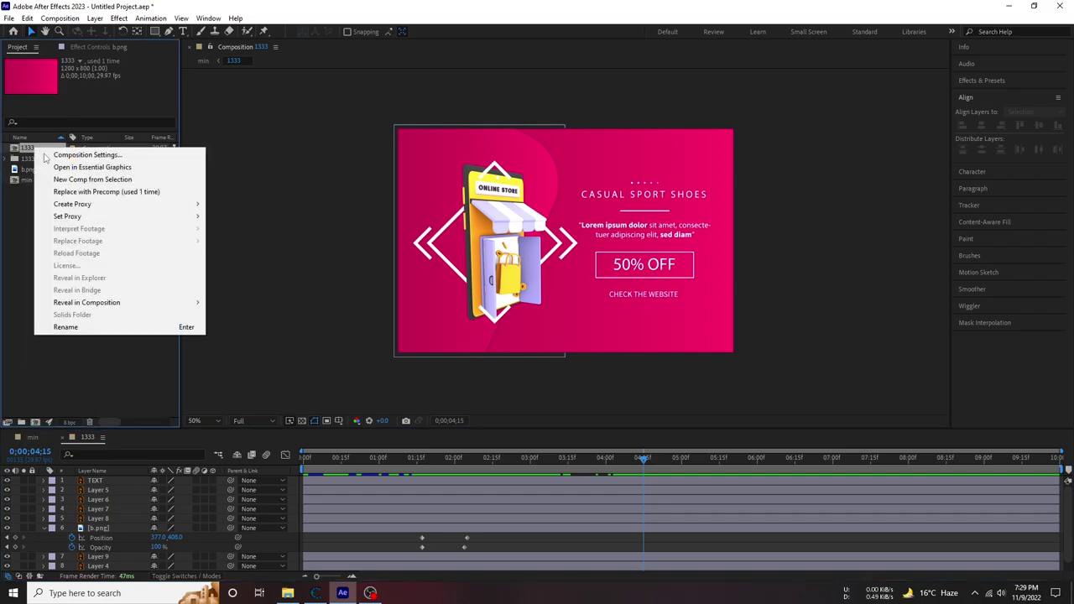
pyautogui.click(77, 153)
pyautogui.click(508, 369)
pyautogui.write('0;00;04;00')
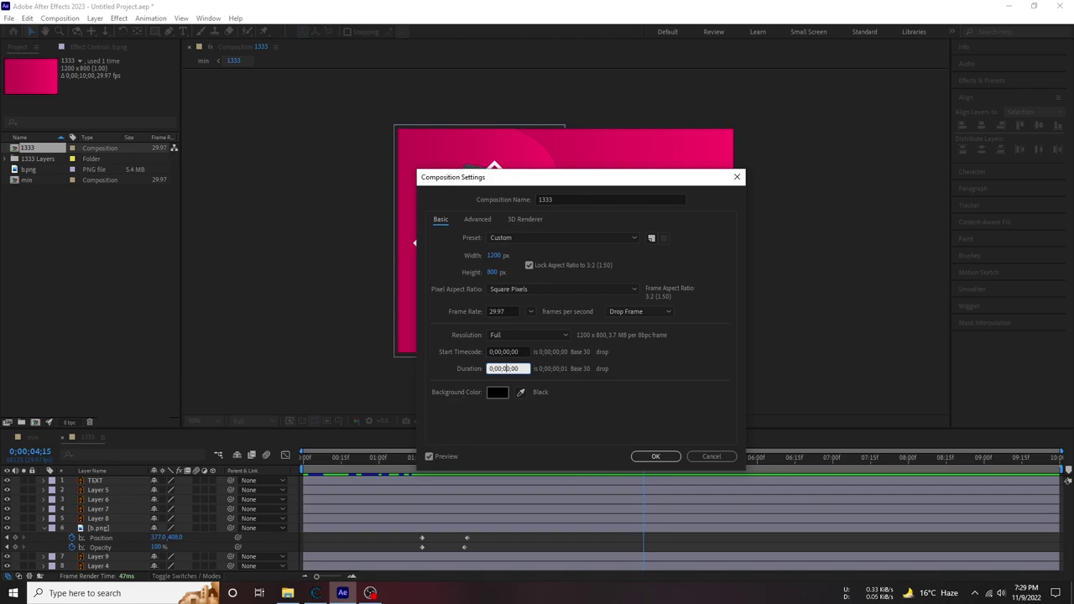
pyautogui.click(655, 457)
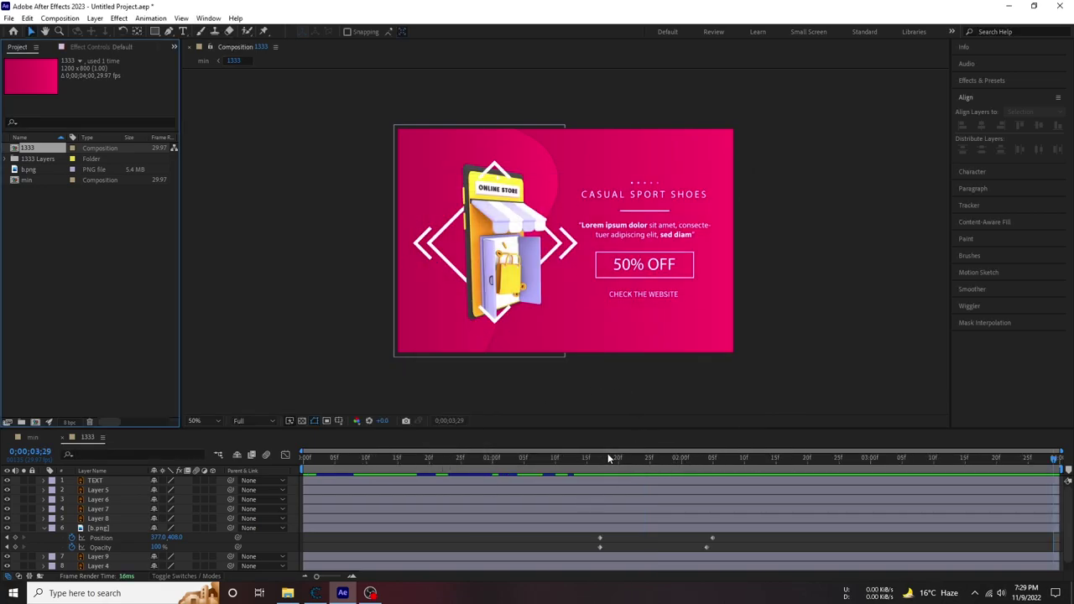
pyautogui.press('space')
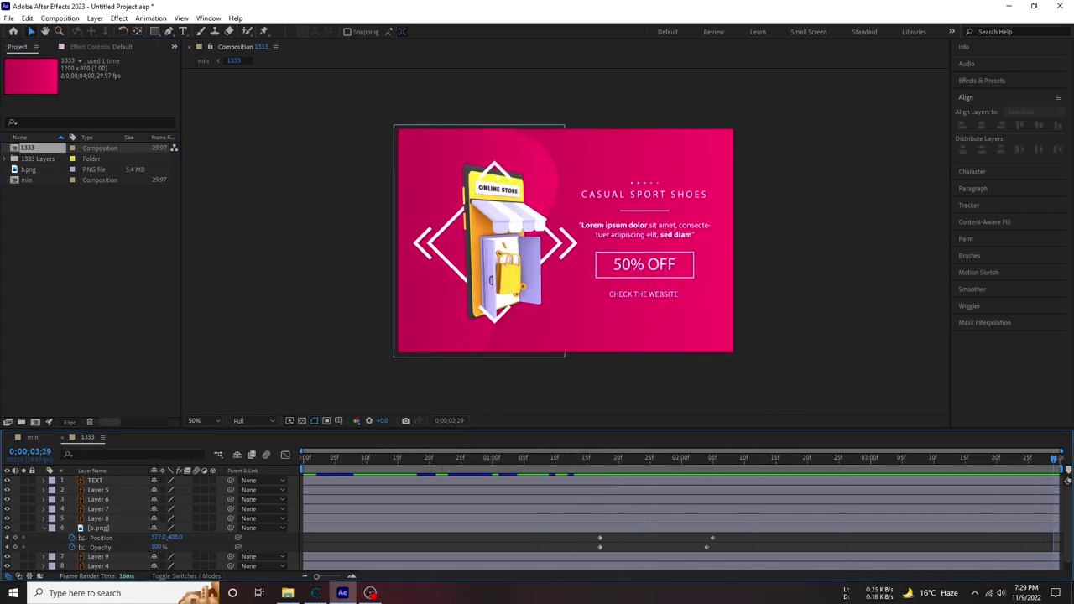
# Apply Easy Ease to b.png's four keyframes and show the Position keyframes' speed graph.
pyautogui.moveTo(735, 533); pyautogui.dragTo(576, 554)
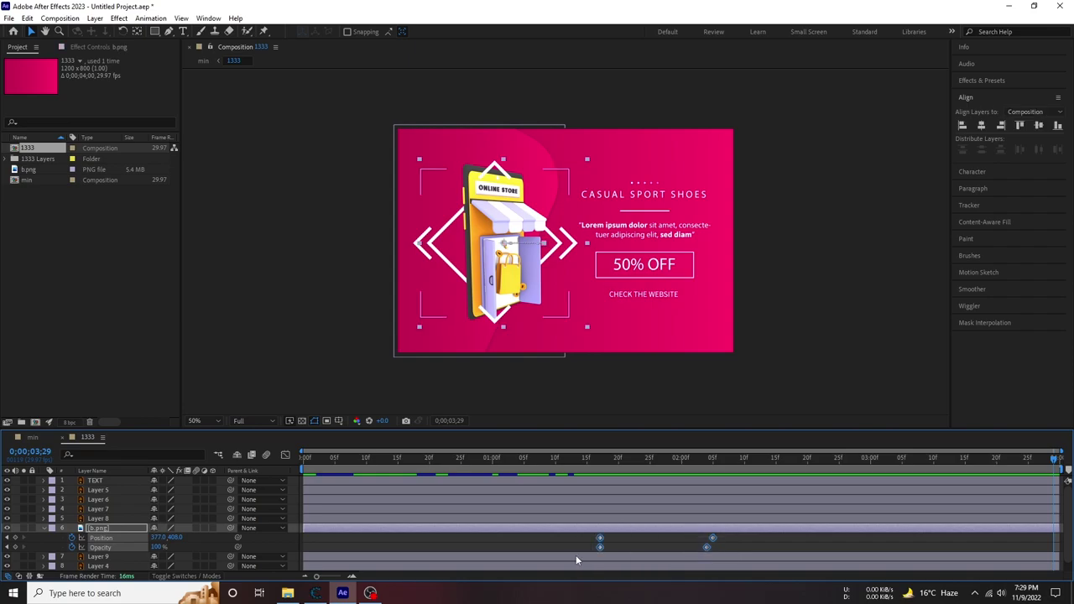
pyautogui.press('F9')
pyautogui.click(631, 535)
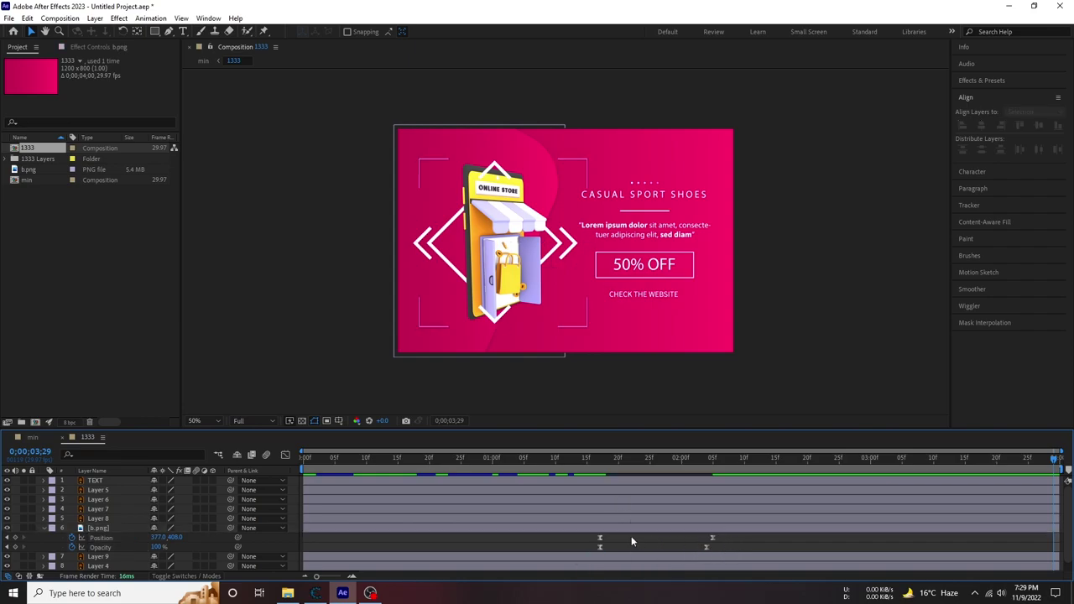
pyautogui.moveTo(736, 535); pyautogui.dragTo(575, 538)
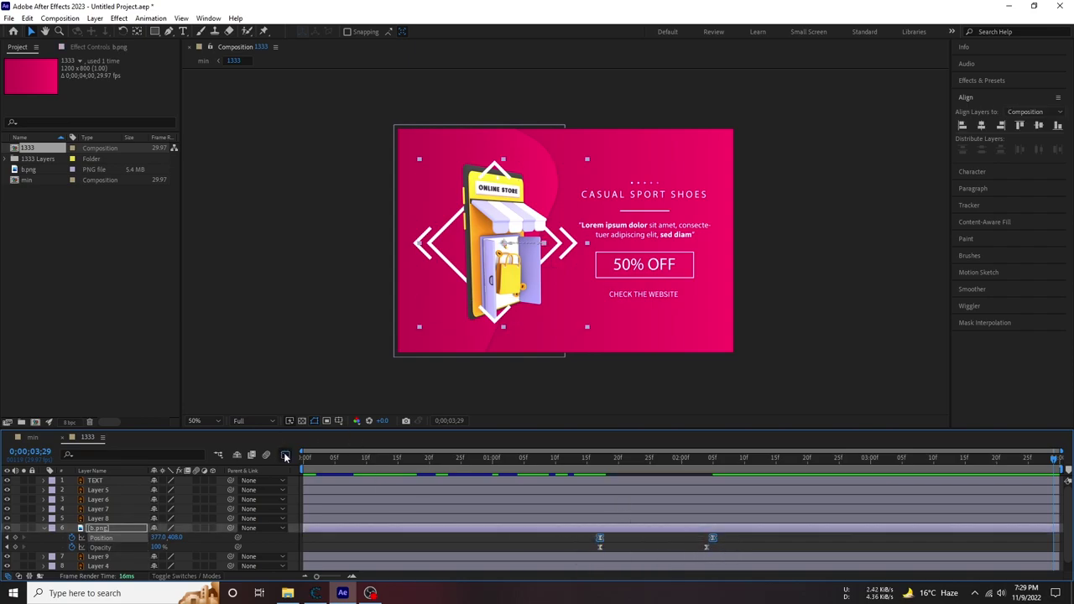
pyautogui.click(285, 456)
# Try reshaping the Position speed curve's influence handles, preview, then undo the changes.
pyautogui.moveTo(622, 552); pyautogui.dragTo(656, 549)
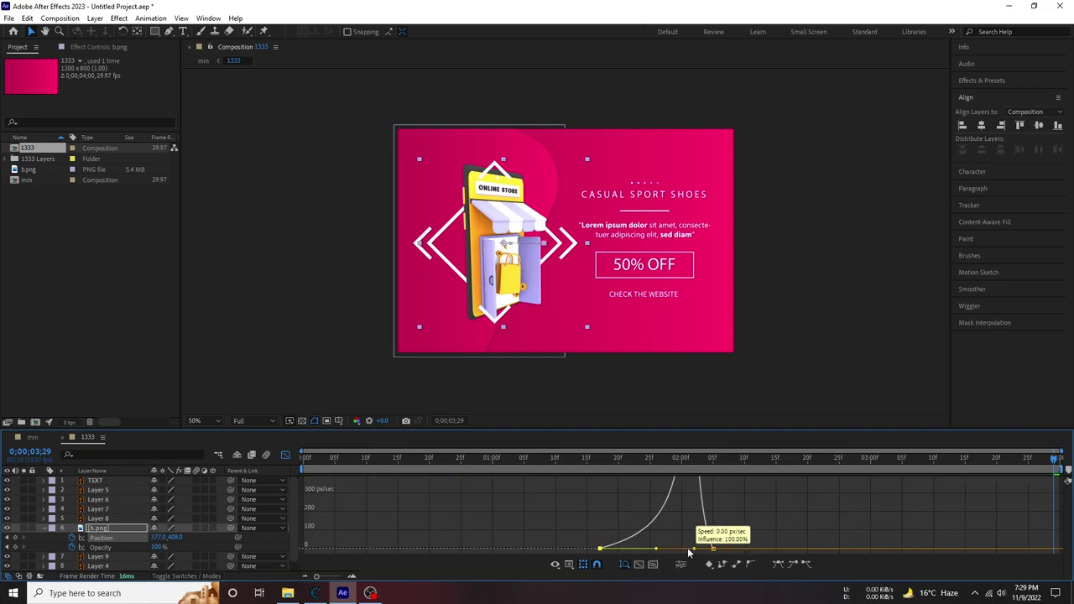
pyautogui.click(600, 457)
pyautogui.press('space')
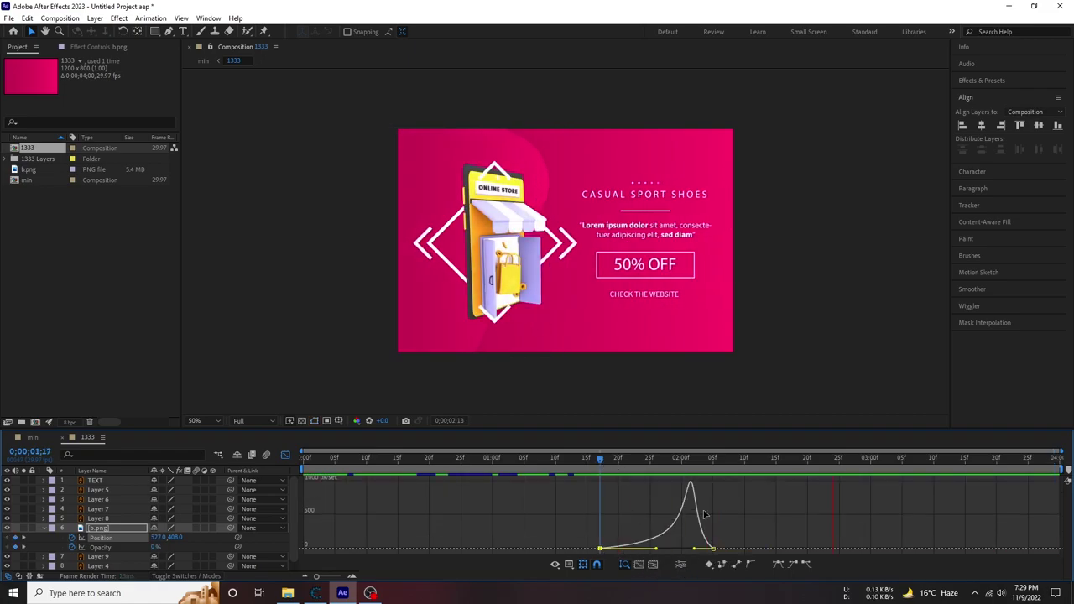
pyautogui.press('space')
pyautogui.moveTo(659, 550); pyautogui.dragTo(600, 550)
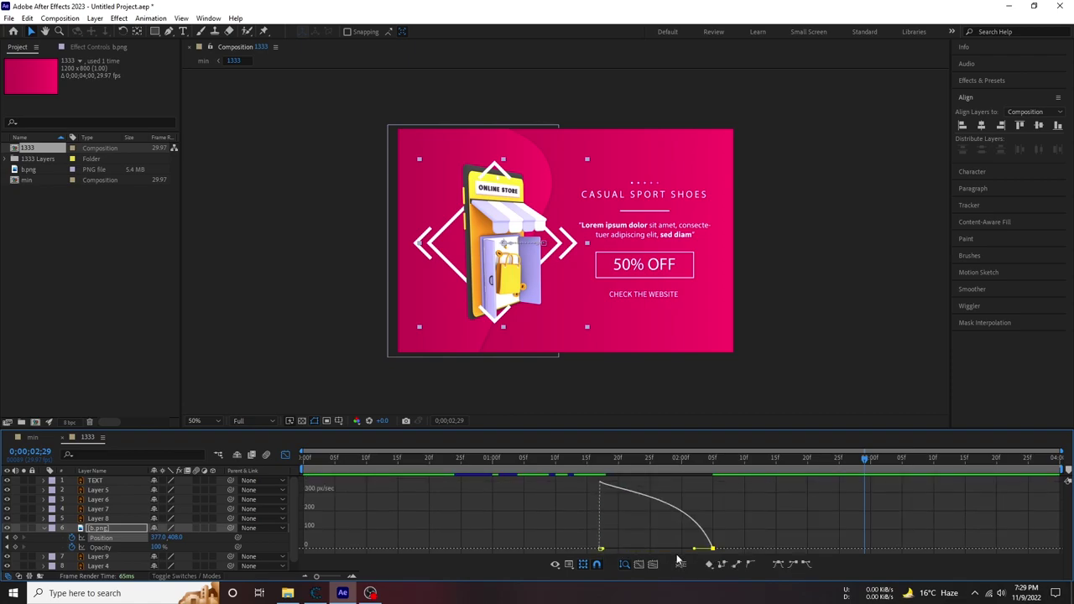
pyautogui.moveTo(694, 551); pyautogui.dragTo(608, 553)
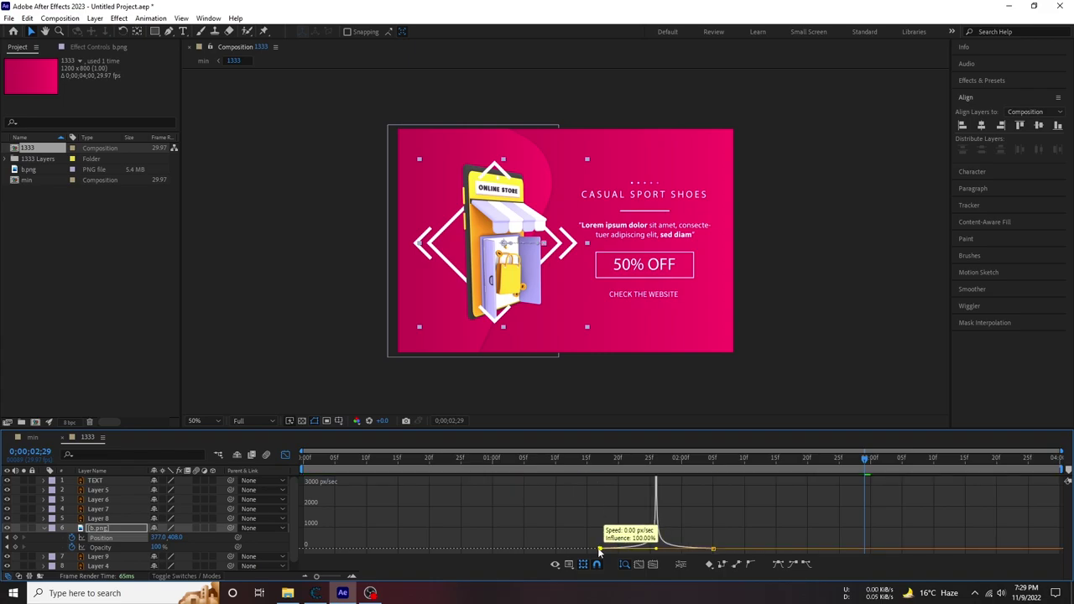
pyautogui.press('space')
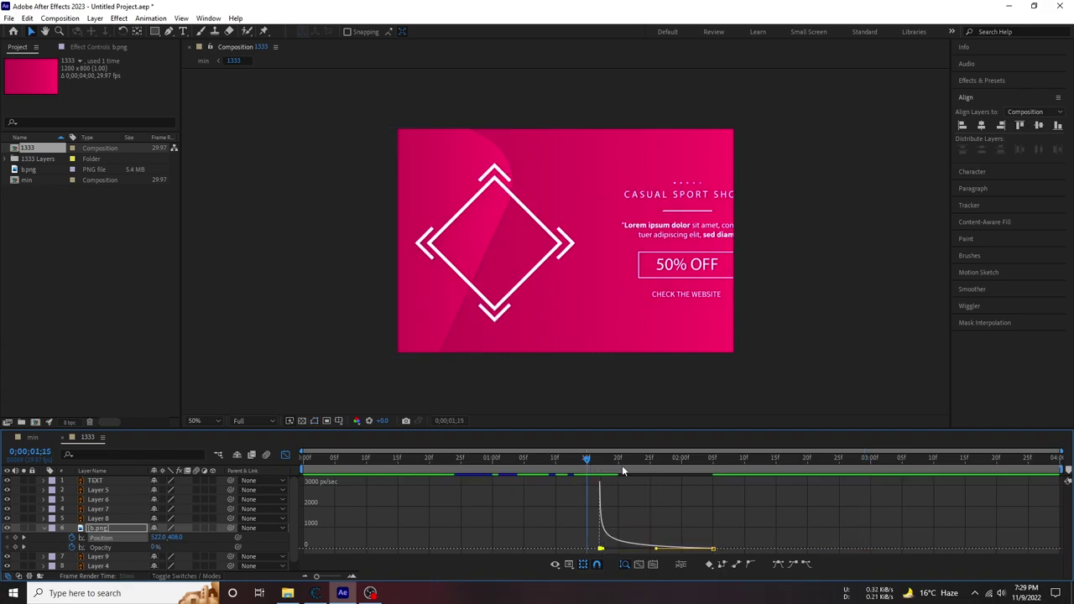
pyautogui.press('space')
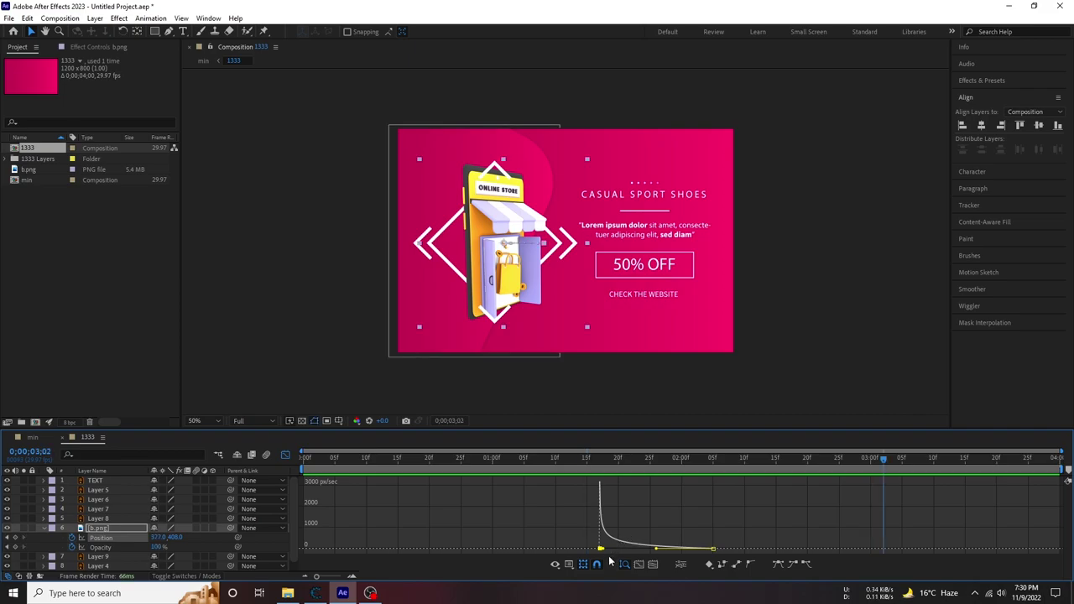
pyautogui.hotkey('ctrl', 'z')
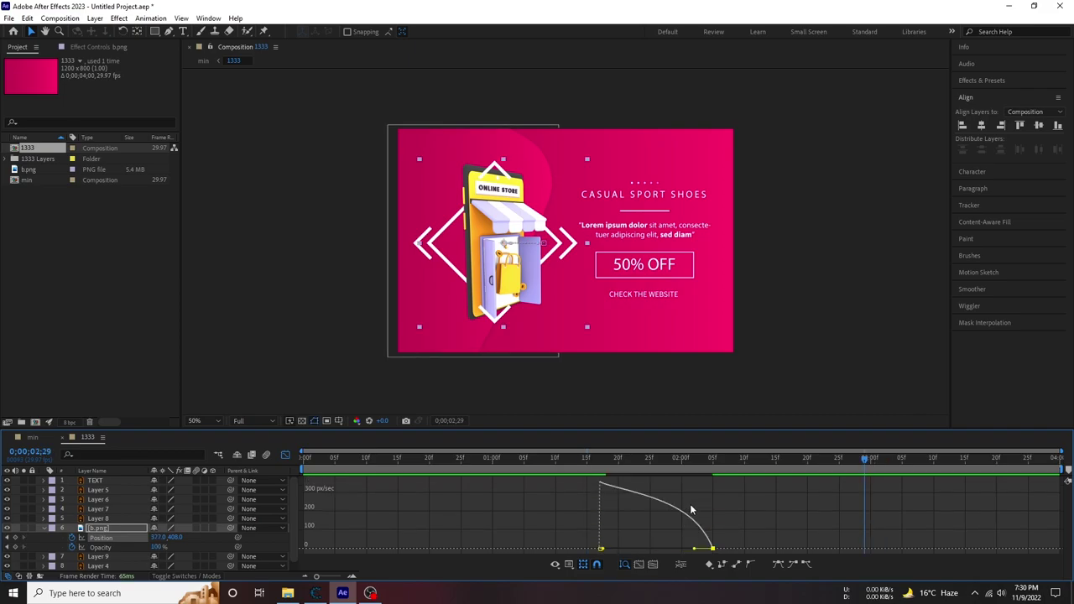
pyautogui.hotkey('ctrl', 'z')
# Set the first keyframe's influence to about 36% and the second to full ease-in, then preview.
pyautogui.moveTo(653, 549); pyautogui.dragTo(604, 551)
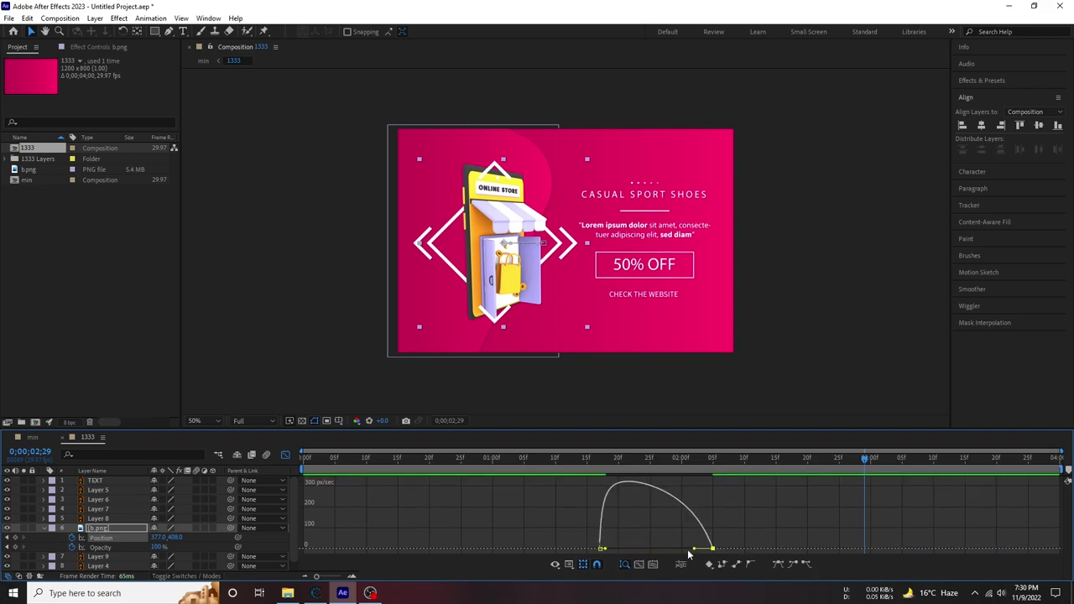
pyautogui.moveTo(693, 549); pyautogui.dragTo(635, 554)
pyautogui.moveTo(605, 488); pyautogui.dragTo(617, 487)
pyautogui.press('space')
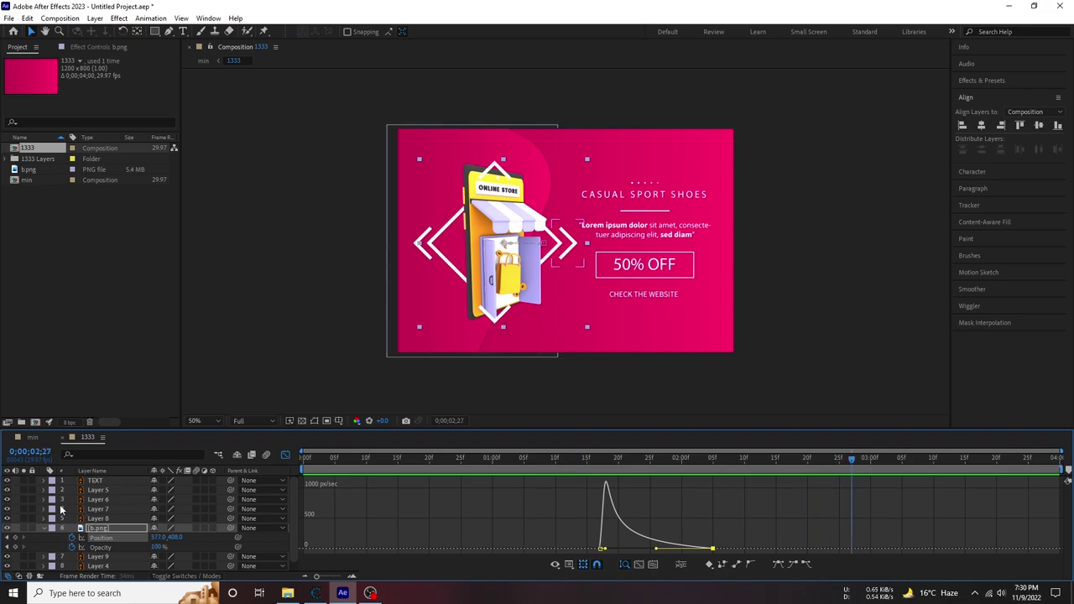
pyautogui.click(44, 528)
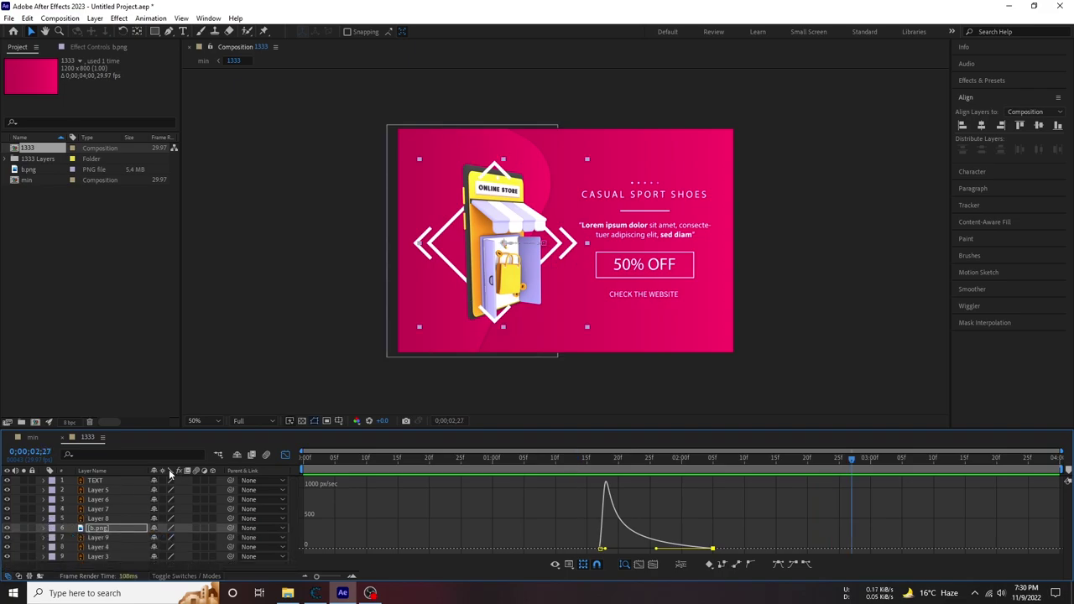
pyautogui.click(285, 456)
# Shift b.png's Position and Opacity keyframes earlier so the animation starts at 0;00;00;14, then preview.
pyautogui.press('u')
pyautogui.moveTo(851, 458); pyautogui.dragTo(429, 457)
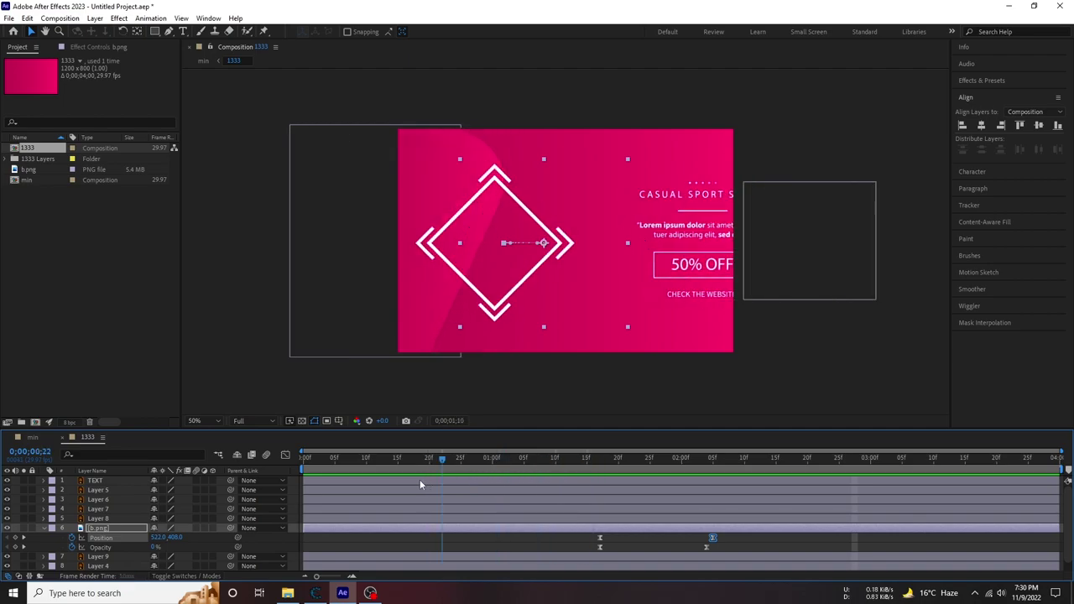
pyautogui.moveTo(523, 476); pyautogui.dragTo(420, 479)
pyautogui.moveTo(753, 543); pyautogui.dragTo(460, 537)
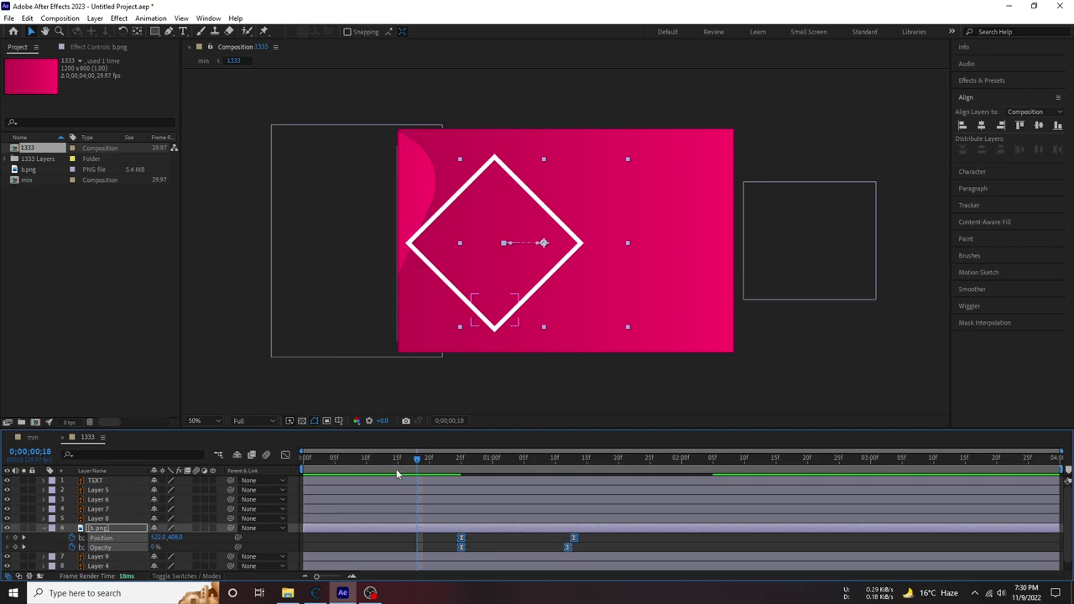
pyautogui.press('Home')
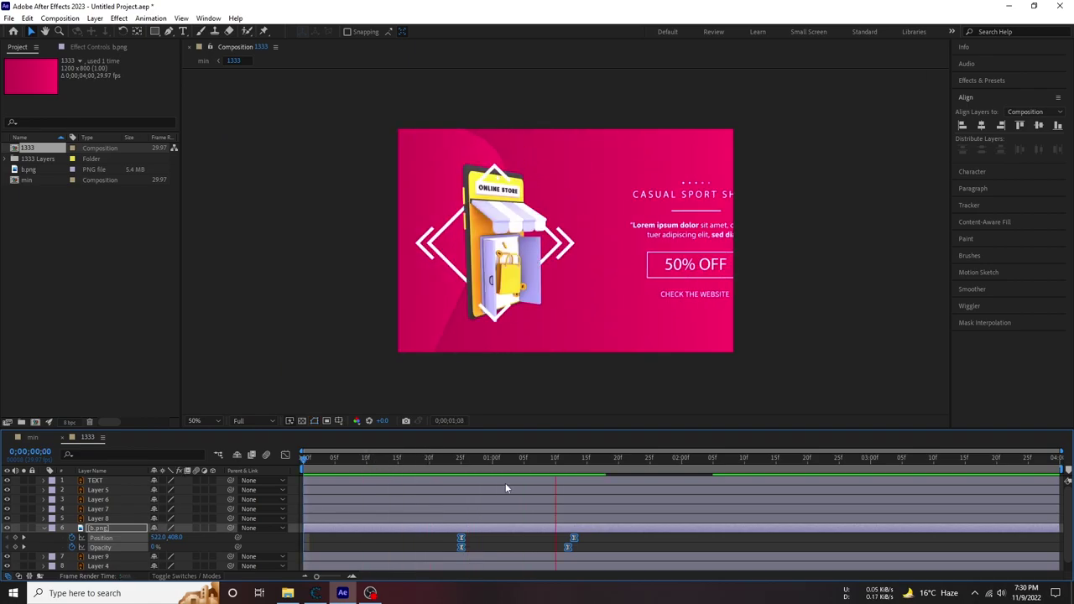
pyautogui.click(366, 459)
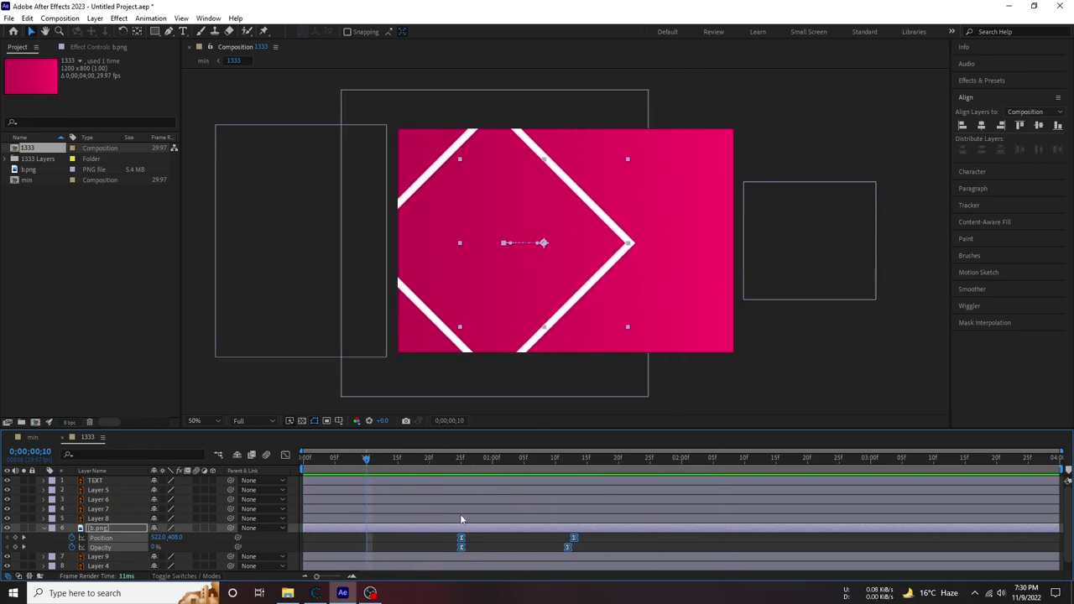
pyautogui.moveTo(607, 564)
pyautogui.mouseDown()
pyautogui.moveTo(455, 534)
pyautogui.moveTo(391, 547)
pyautogui.mouseUp()
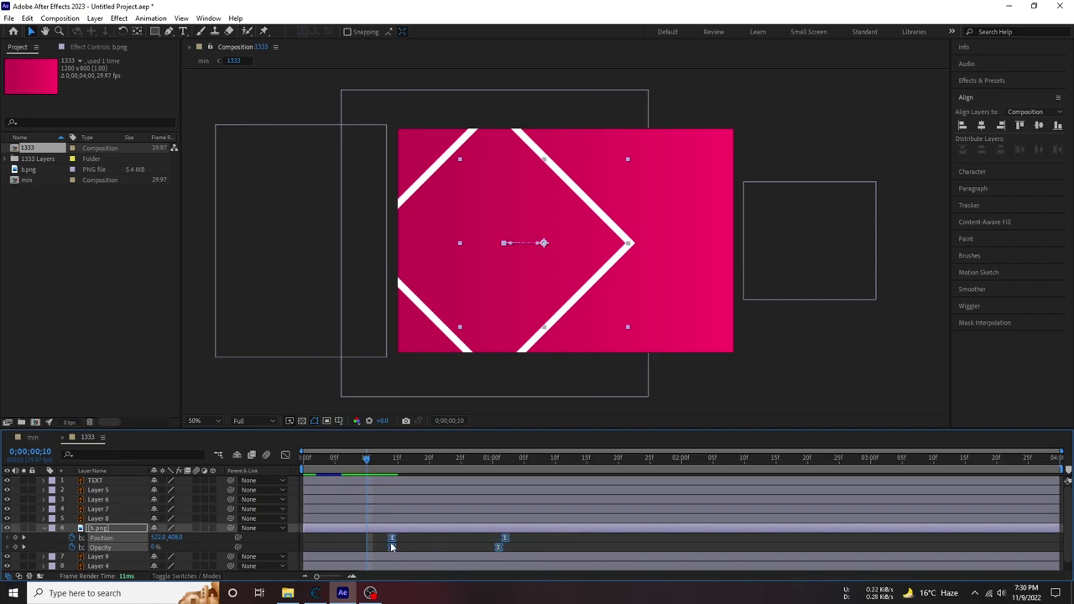
pyautogui.press('Home')
pyautogui.press('space')
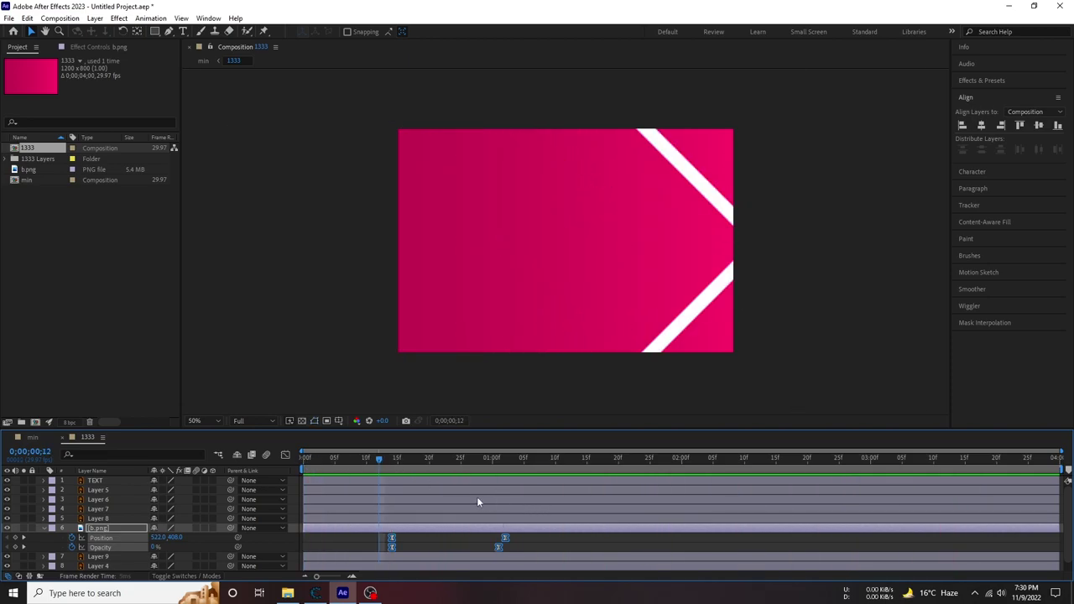
pyautogui.click(392, 460)
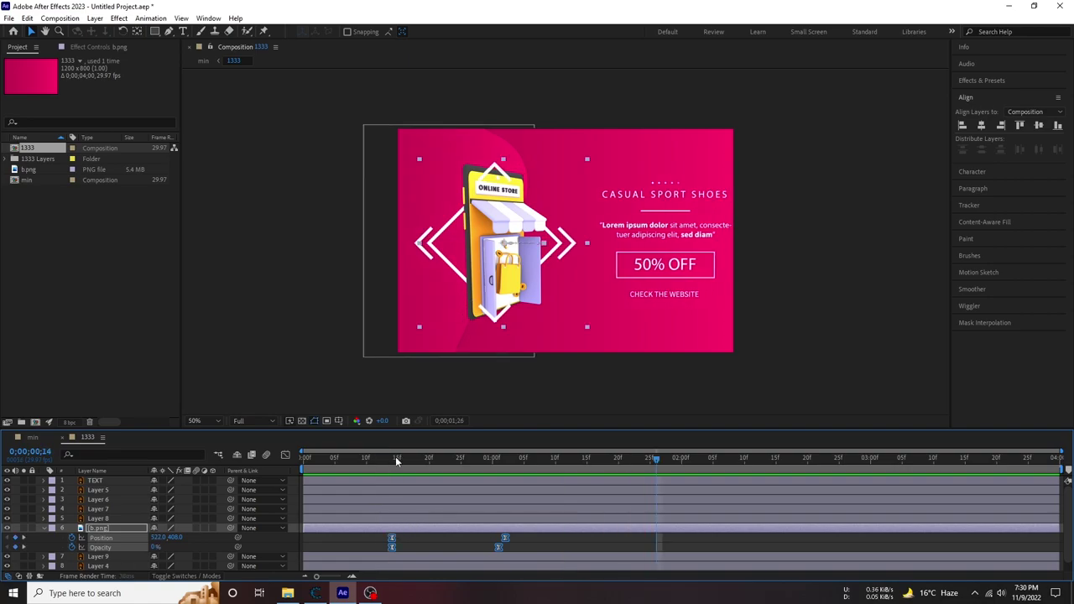
pyautogui.click(402, 530)
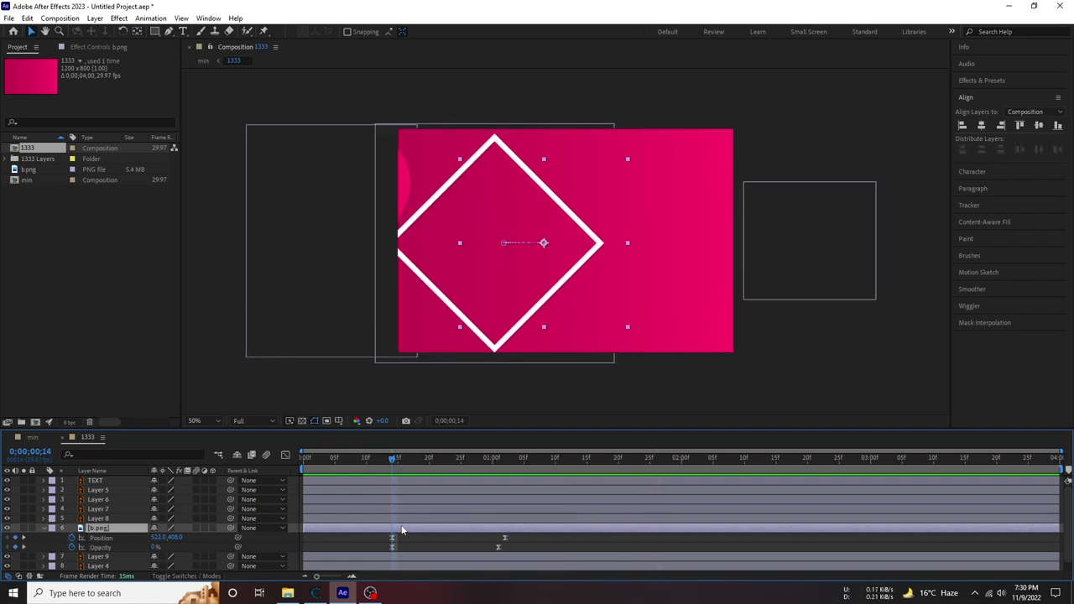
# Keyframe b.png's Scale from 5% at 0;00;00;14 to 15% at 0;00;01;04, then preview.
pyautogui.press('s')
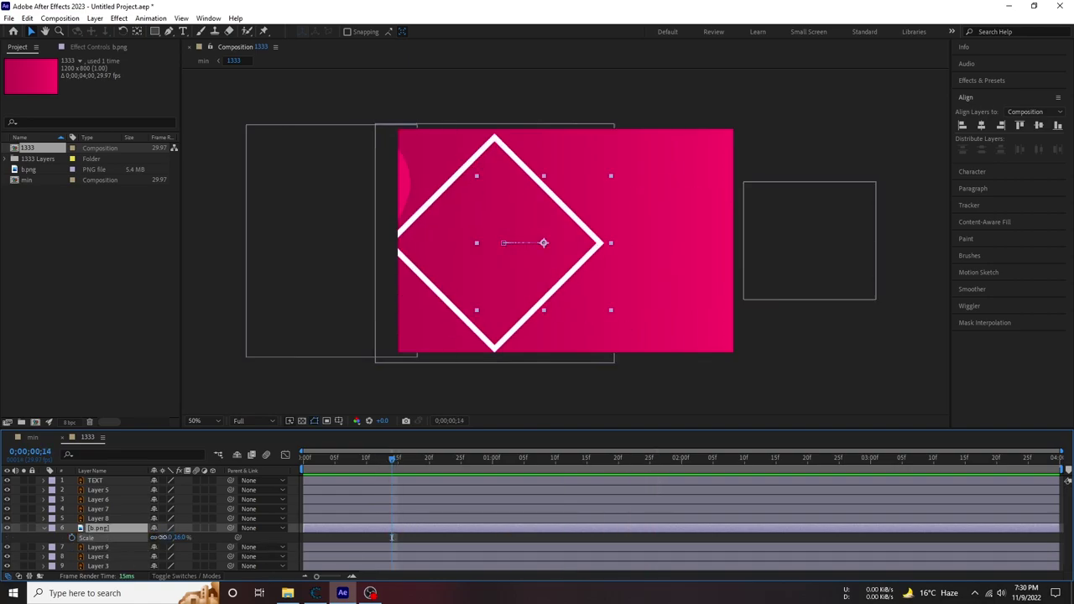
pyautogui.moveTo(173, 537); pyautogui.dragTo(151, 537)
pyautogui.moveTo(408, 463); pyautogui.dragTo(520, 458)
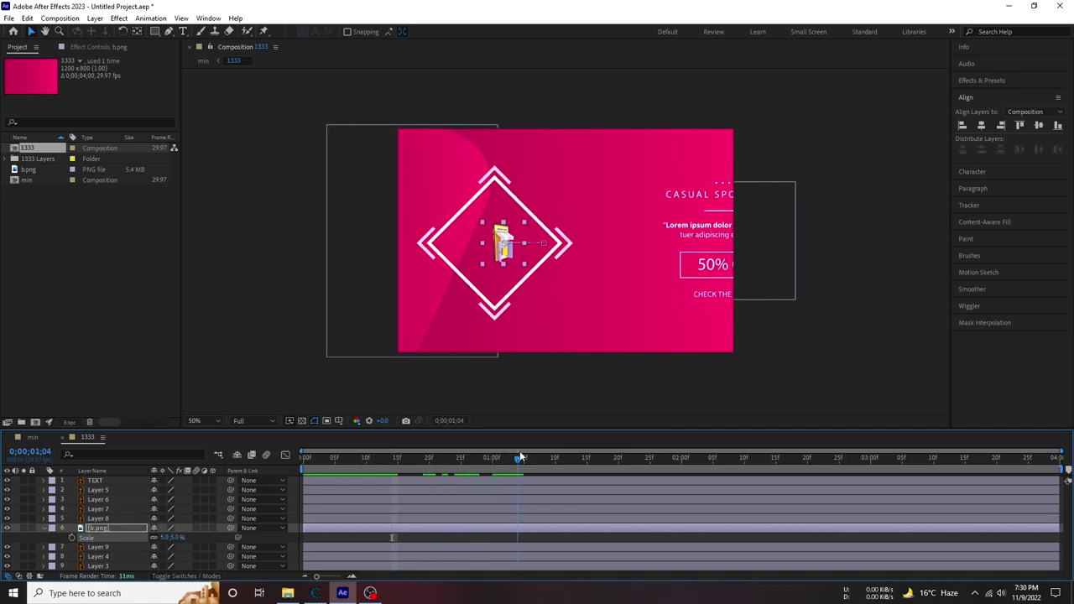
pyautogui.moveTo(165, 537); pyautogui.dragTo(169, 535)
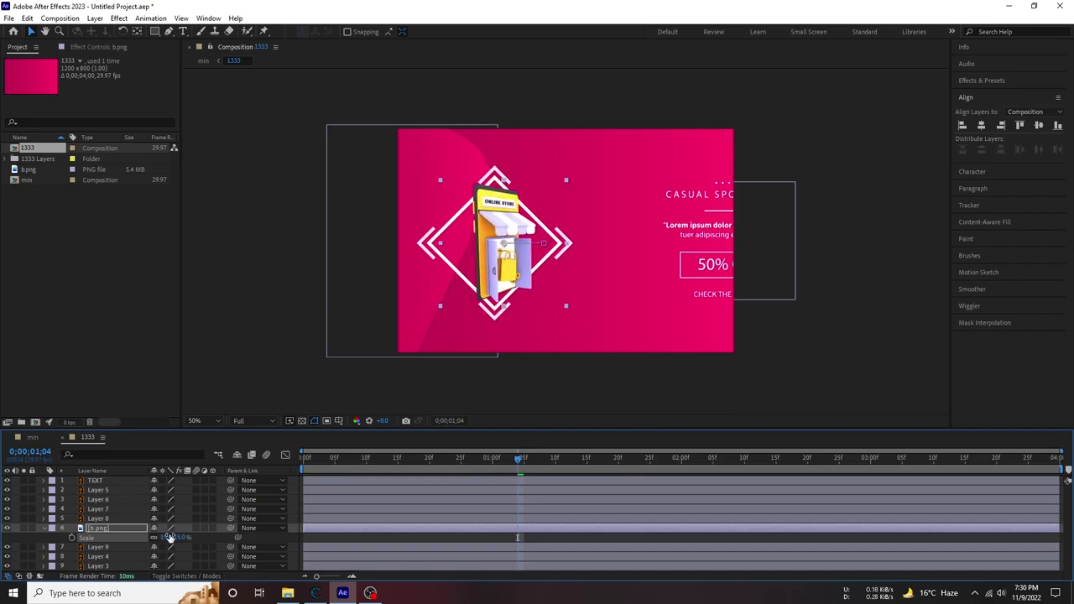
pyautogui.press('space')
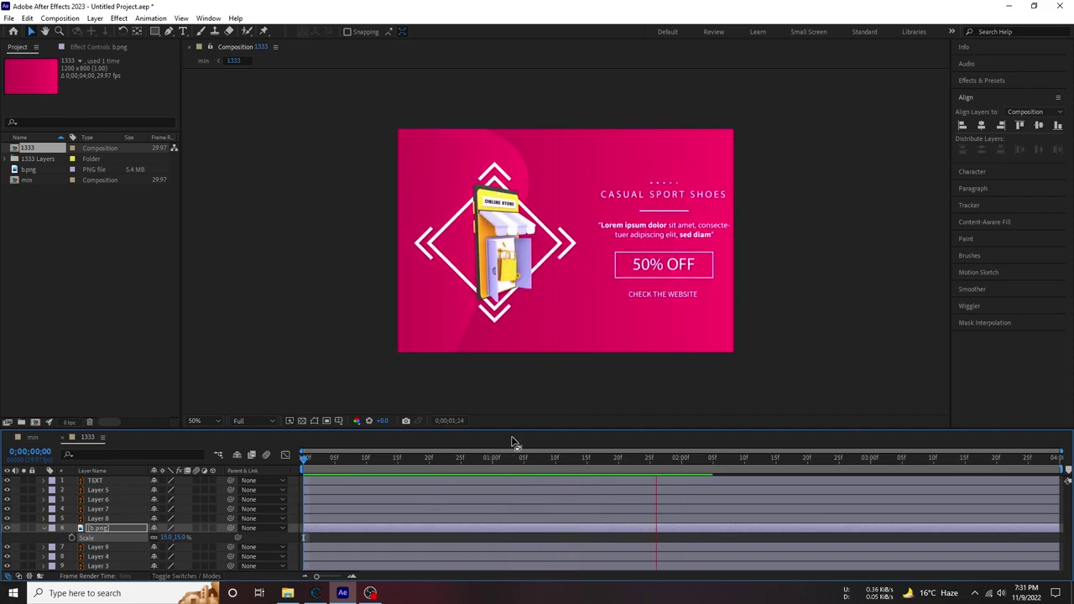
# Move b.png's later Opacity keyframe earlier so the fade completes sooner, and preview from the start.
pyautogui.press('space')
pyautogui.press('space')
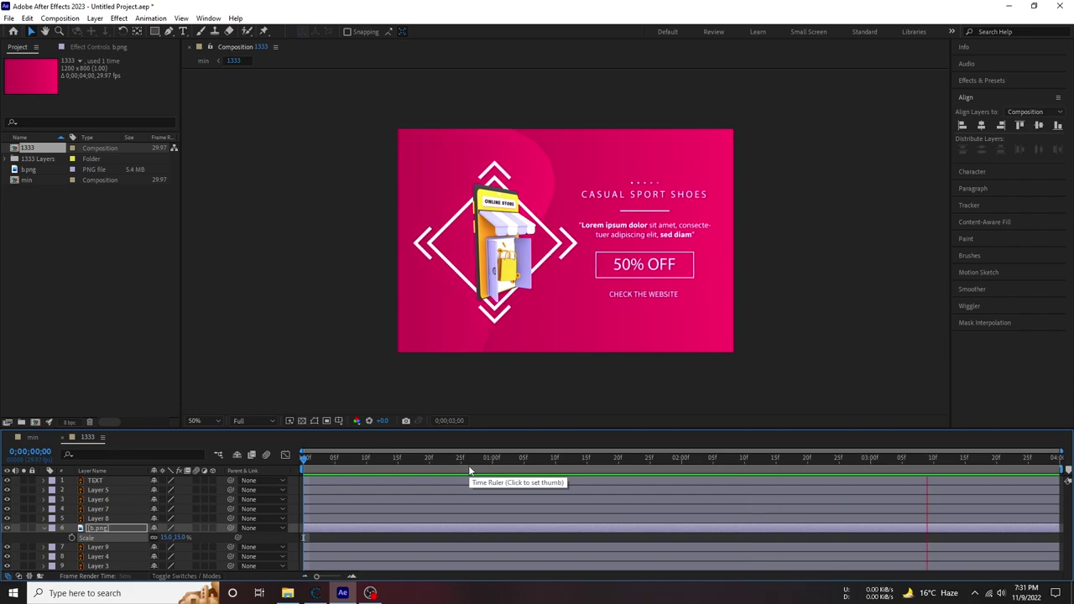
pyautogui.press('u')
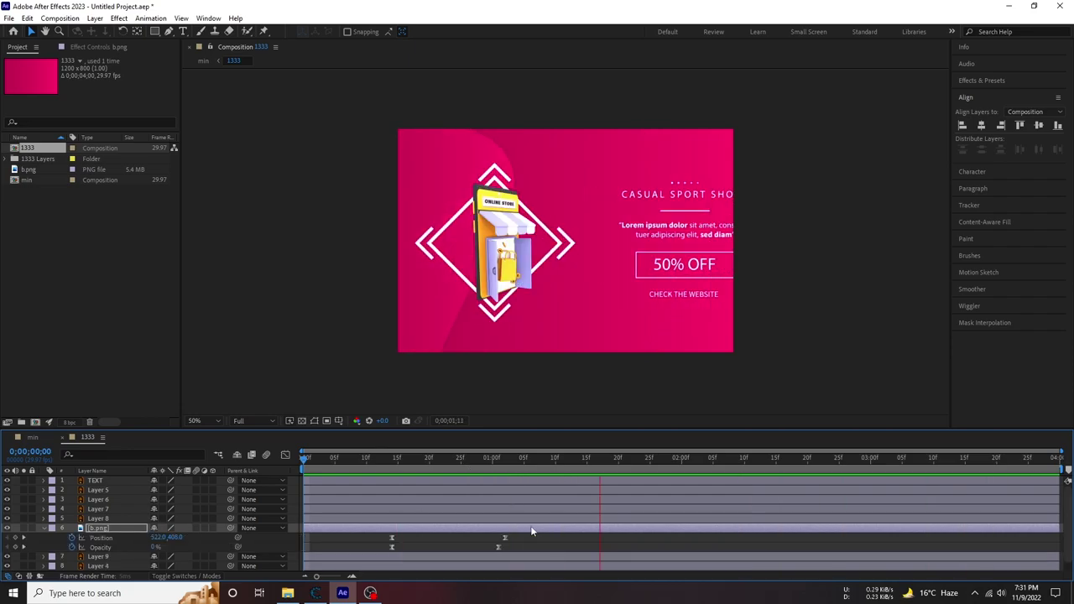
pyautogui.moveTo(453, 456); pyautogui.dragTo(442, 457)
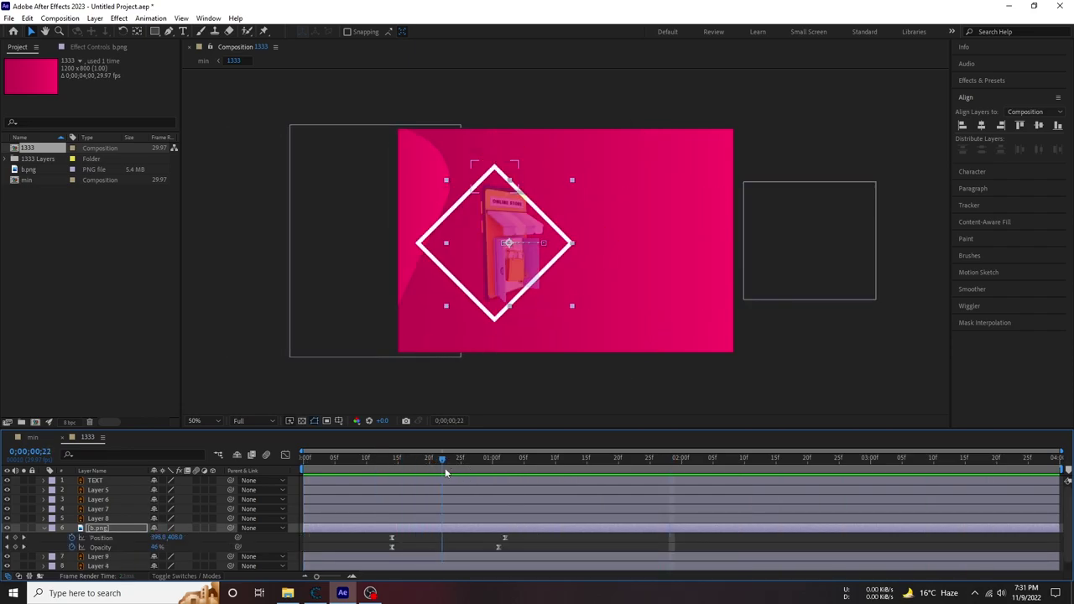
pyautogui.moveTo(499, 547)
pyautogui.mouseDown()
pyautogui.moveTo(447, 547)
pyautogui.moveTo(932, 537)
pyautogui.mouseUp()
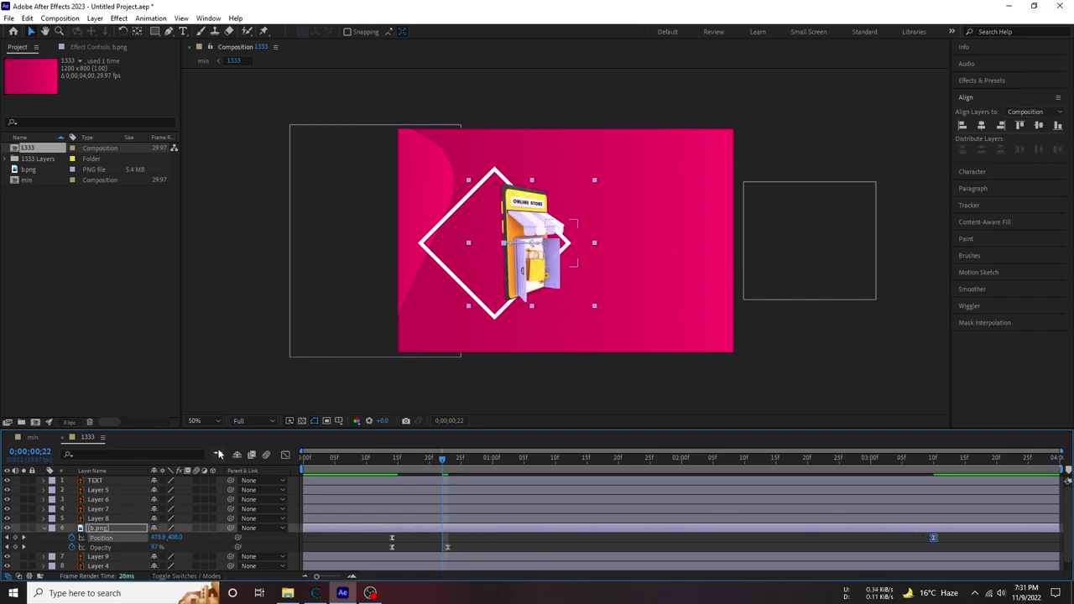
pyautogui.press('Home')
pyautogui.press('space')
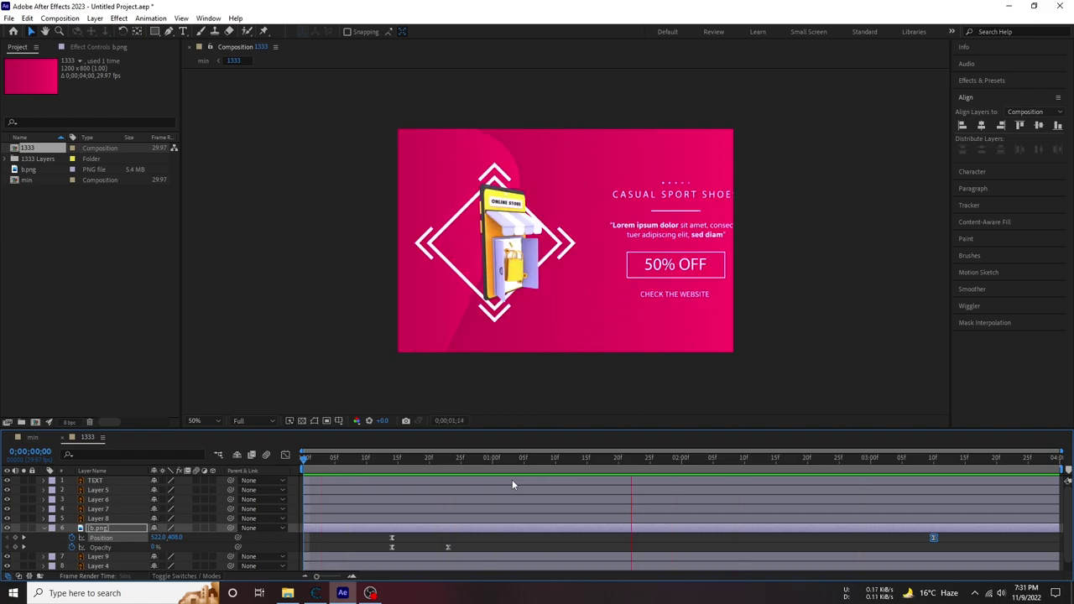
pyautogui.moveTo(371, 460)
pyautogui.mouseDown()
pyautogui.moveTo(562, 475)
pyautogui.moveTo(1055, 472)
pyautogui.mouseUp()
# Add the 1333 composition to the Render Queue.
pyautogui.click(10, 18)
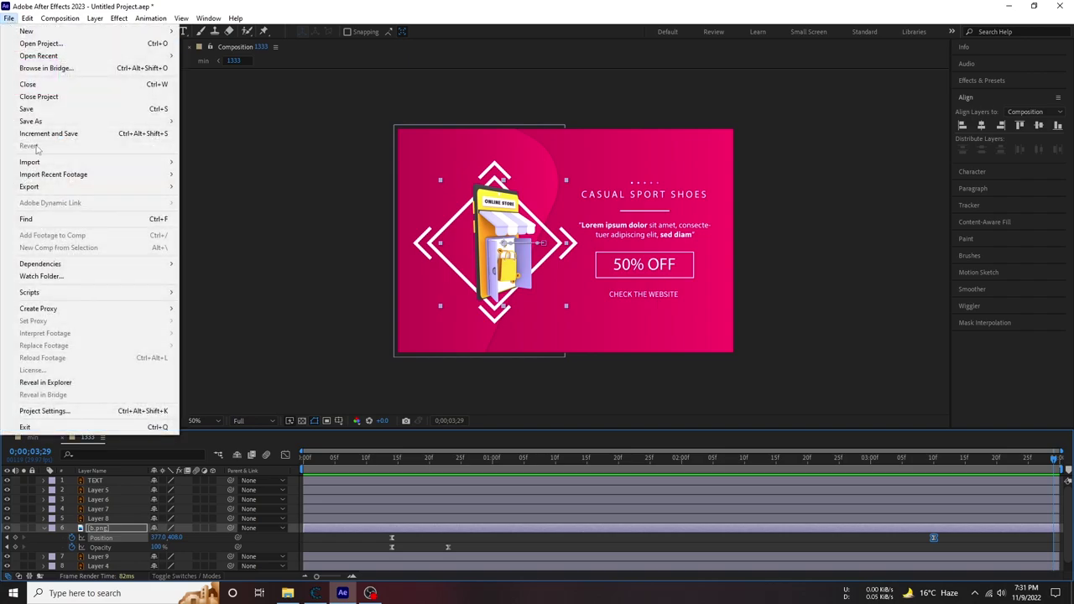
pyautogui.moveTo(82, 187)
pyautogui.click(294, 202)
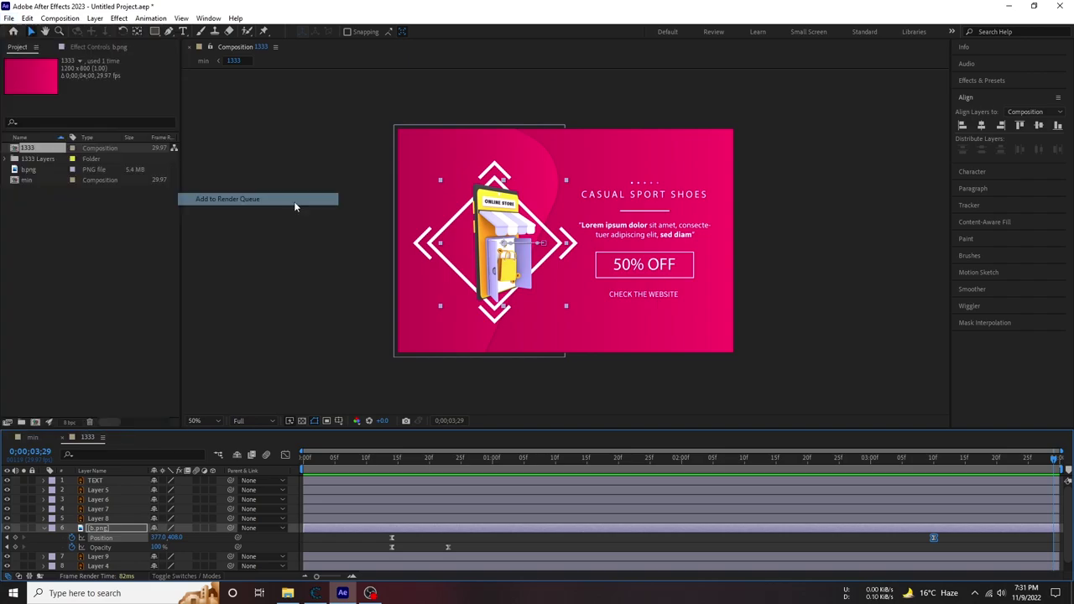
# Preview the min composition with the viewer at 50% magnification.
pyautogui.click(33, 437)
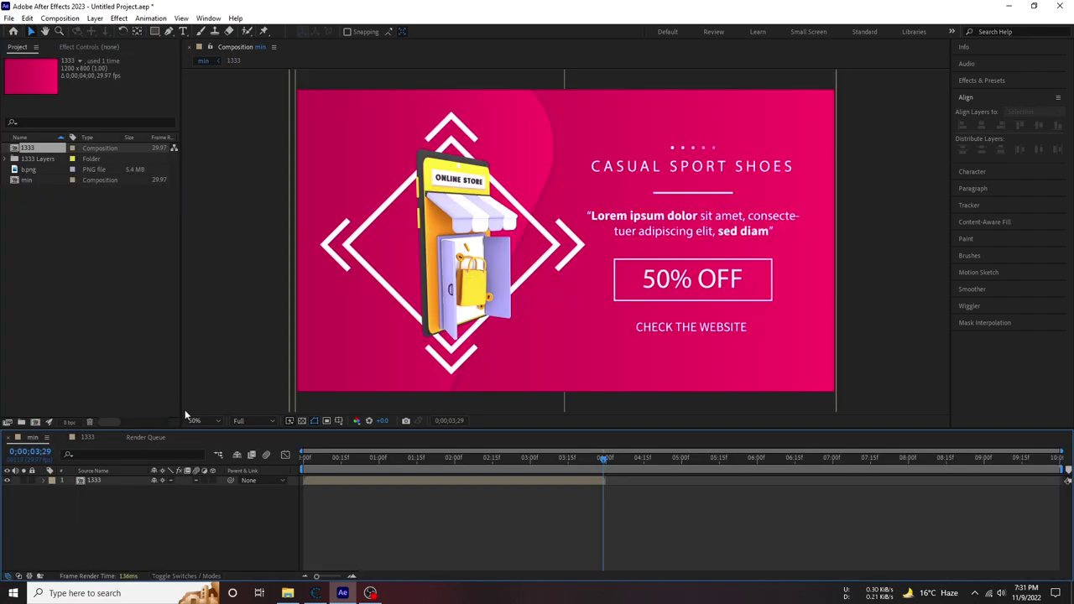
pyautogui.press('space')
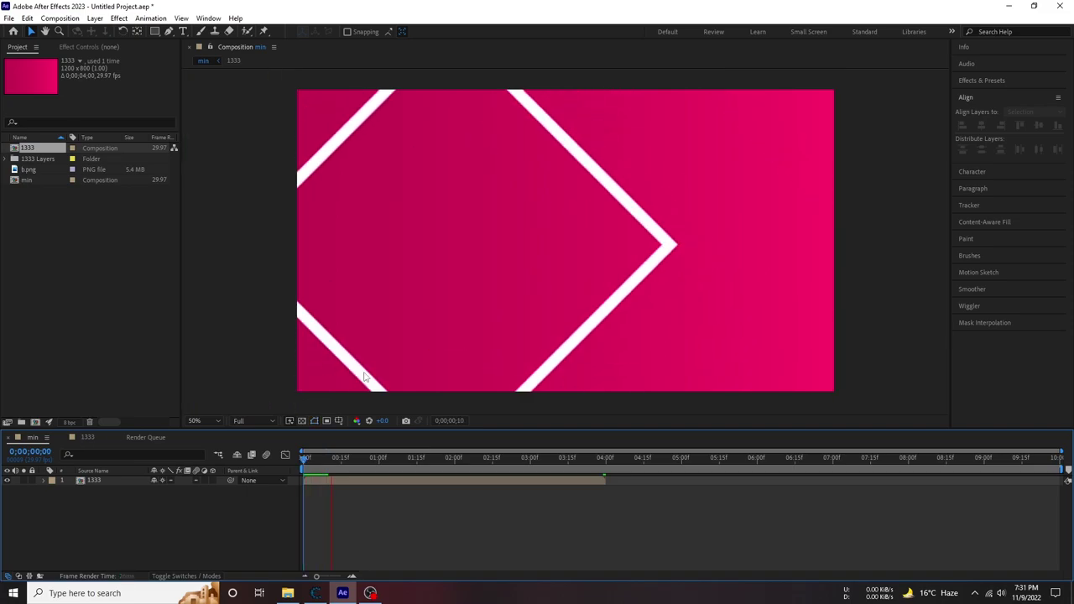
pyautogui.click(201, 420)
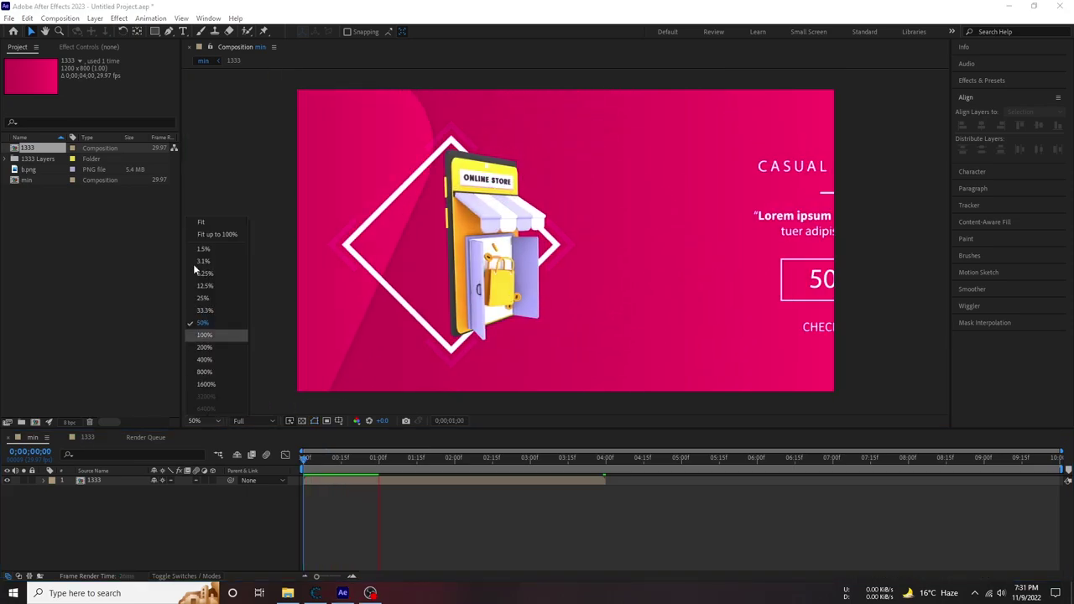
pyautogui.click(216, 330)
pyautogui.scroll(1, 208, 220)
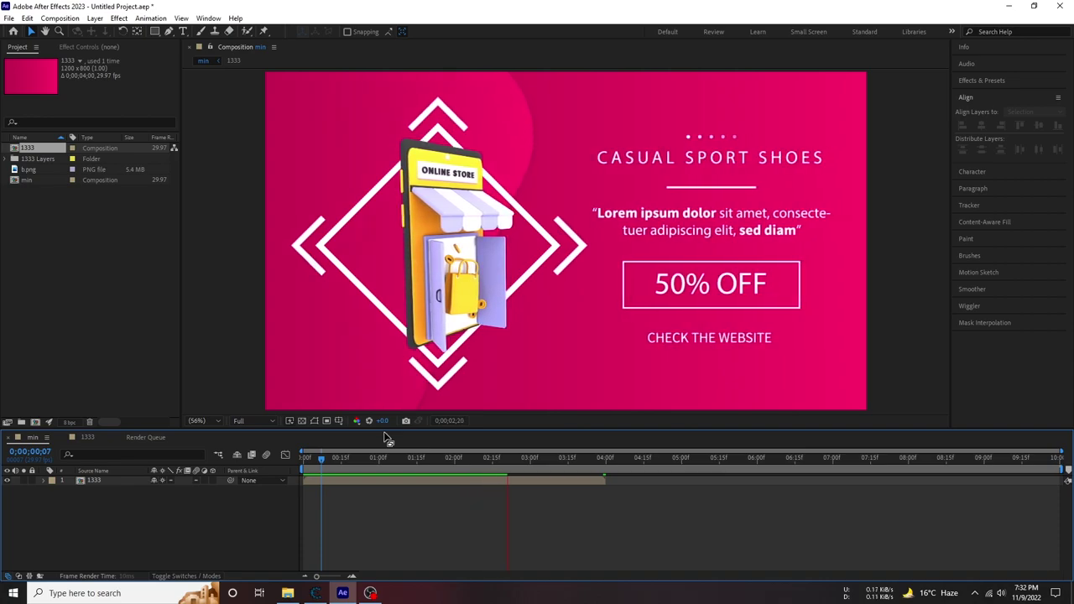
# Select the min composition, stop the preview at the first frame, and select its 1333 layer.
pyautogui.rightClick(33, 149)
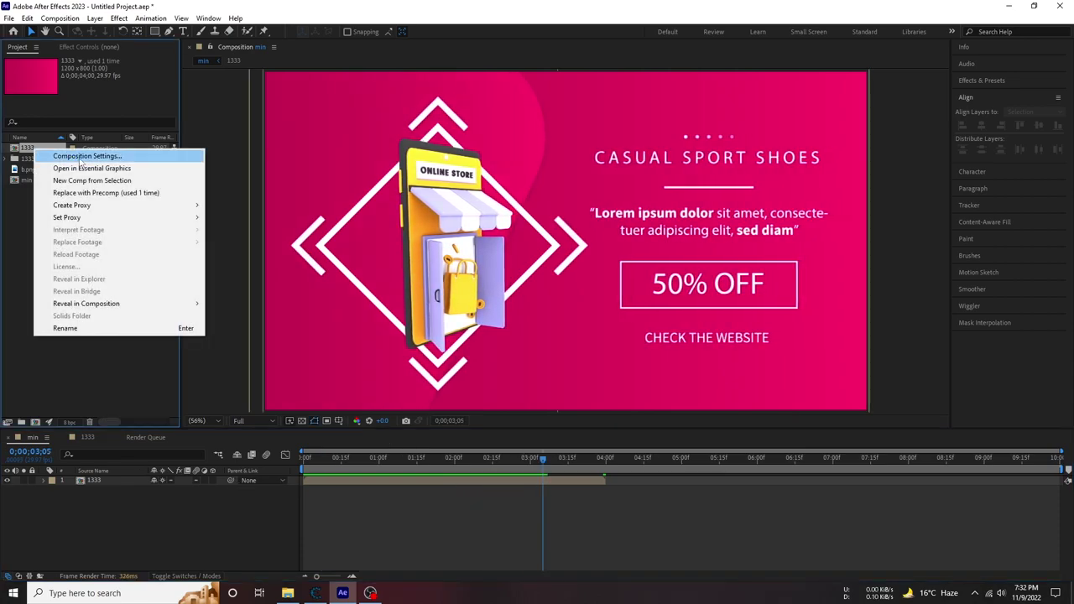
pyautogui.click(119, 356)
pyautogui.click(38, 181)
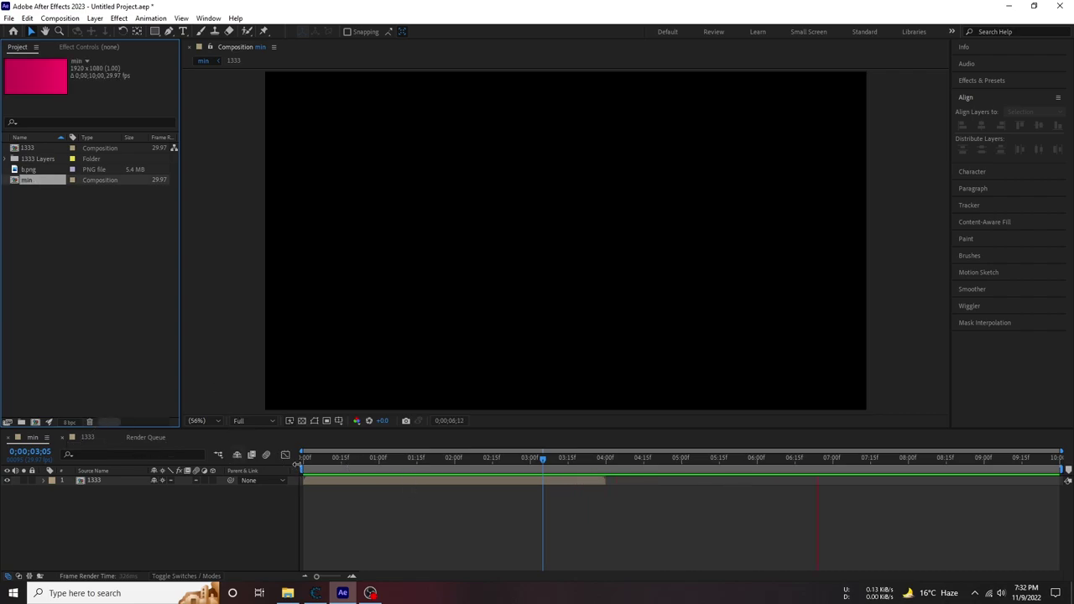
pyautogui.click(333, 460)
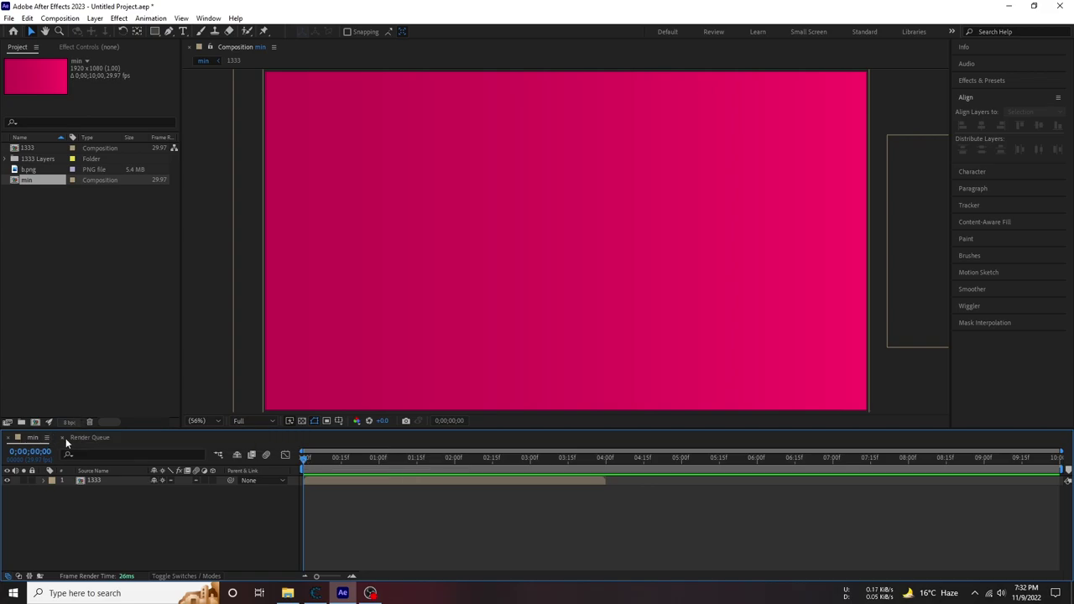
pyautogui.hotkey('ctrl', 'a')
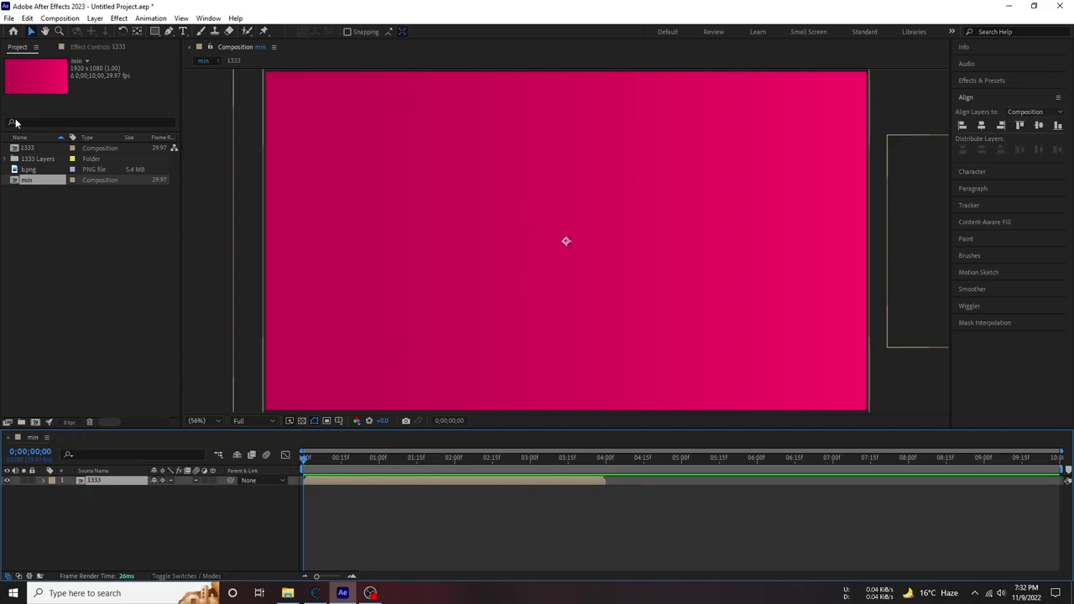
# Change the min composition's duration to 0;00;04;10 in Composition Settings.
pyautogui.rightClick(26, 180)
pyautogui.click(50, 186)
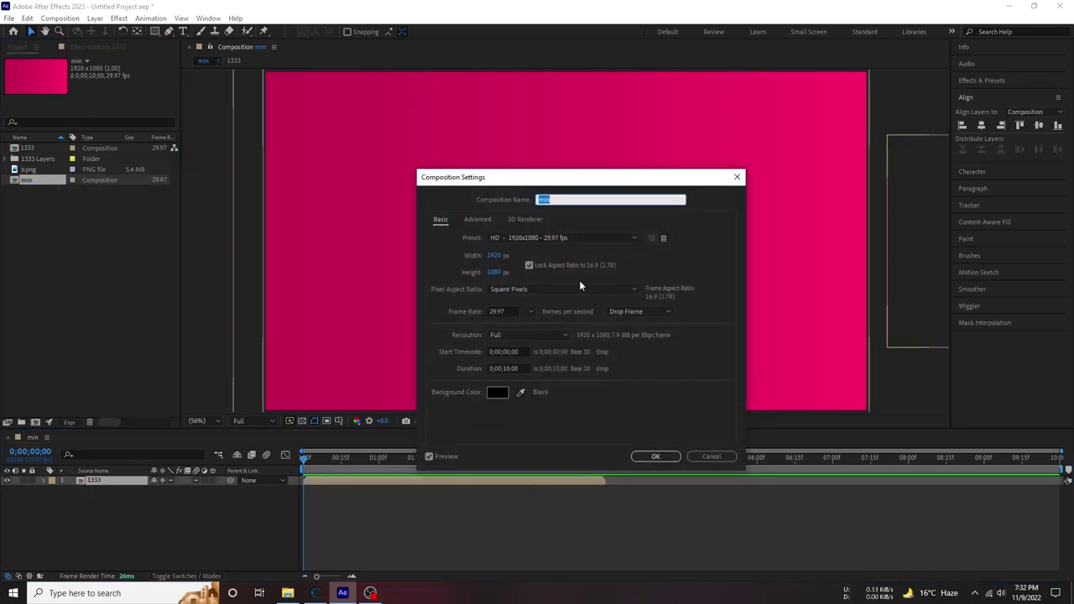
pyautogui.click(508, 375)
pyautogui.write('04;')
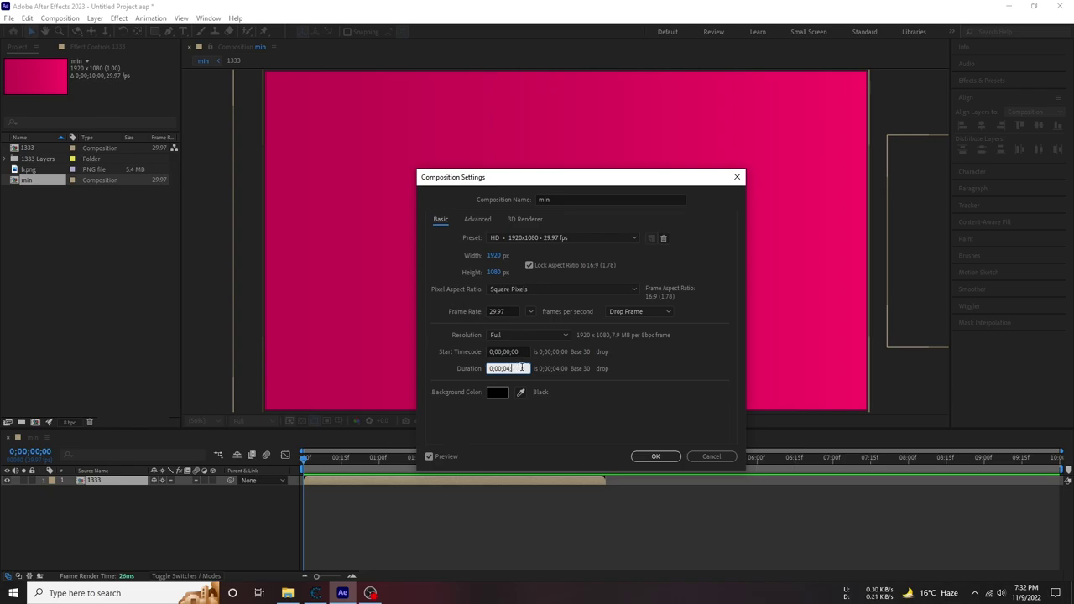
pyautogui.click(655, 455)
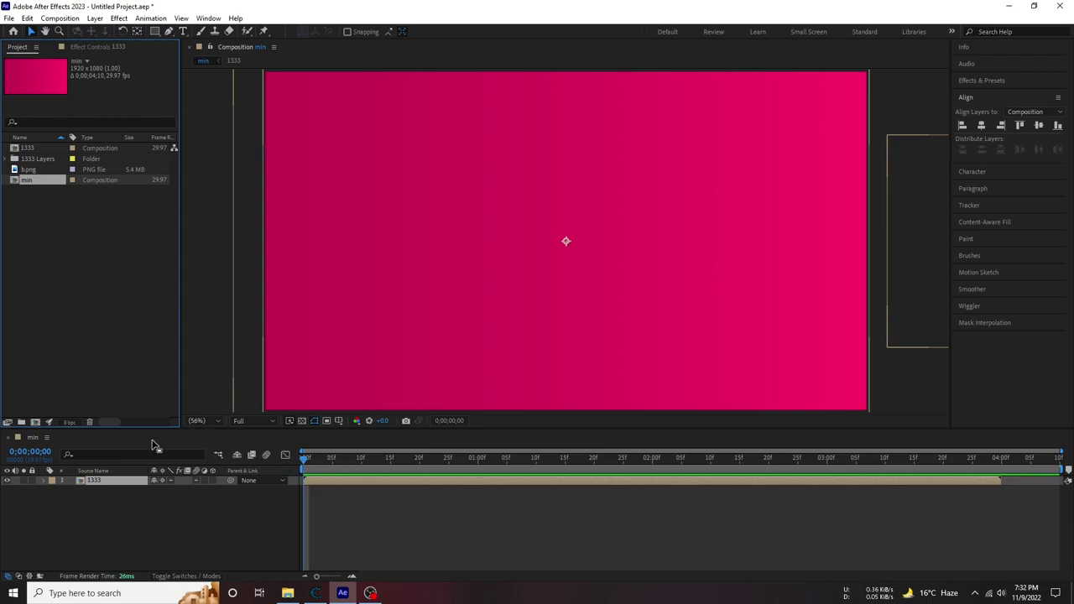
# Correct the min composition's duration to exactly 0;00;04;00.
pyautogui.rightClick(40, 185)
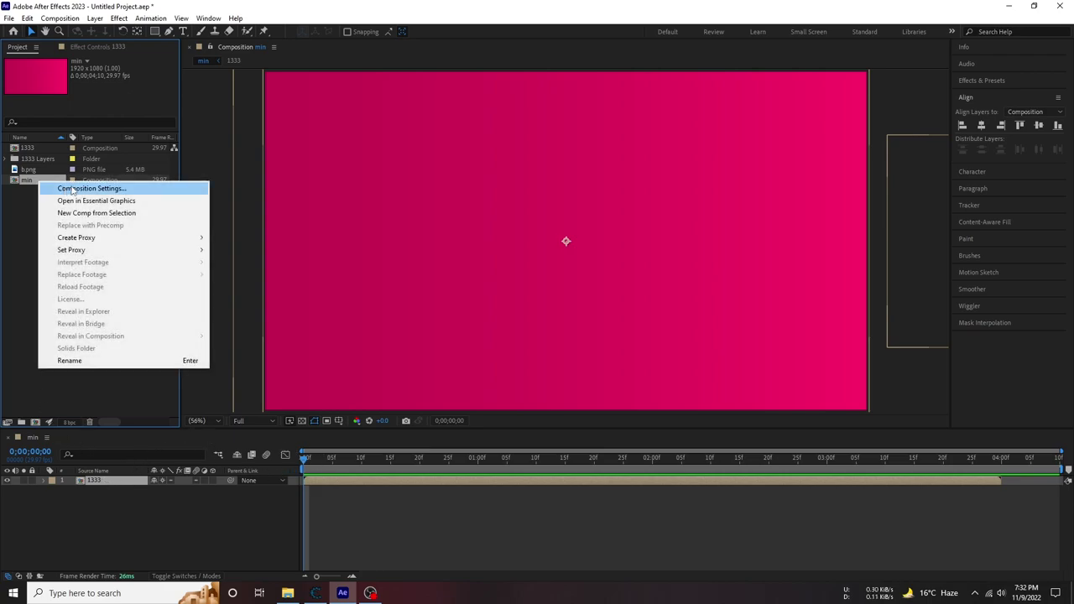
pyautogui.click(72, 188)
pyautogui.click(520, 367)
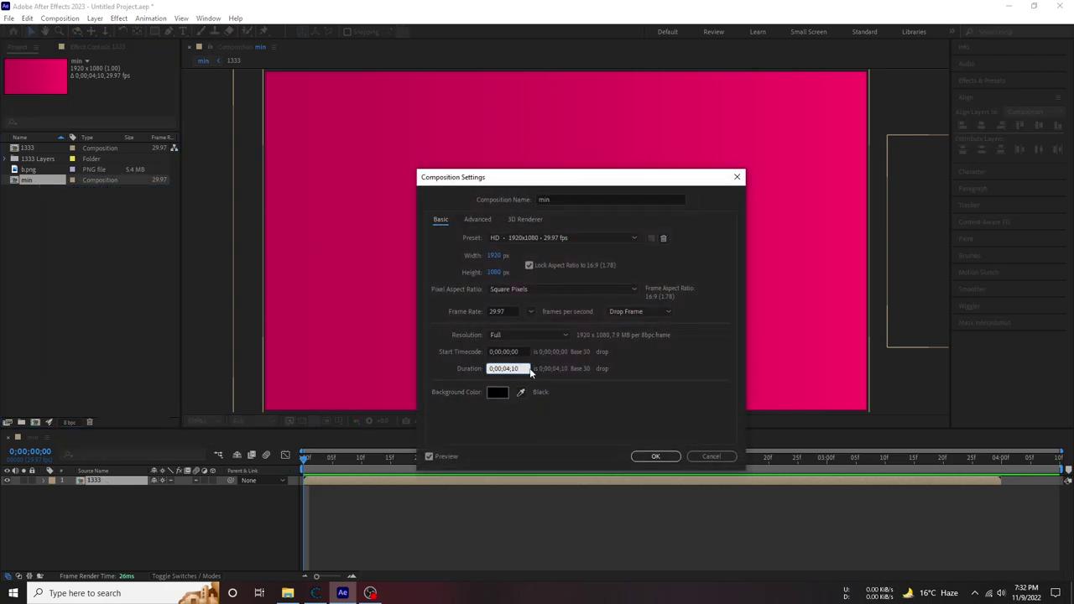
pyautogui.click(669, 463)
pyautogui.click(655, 456)
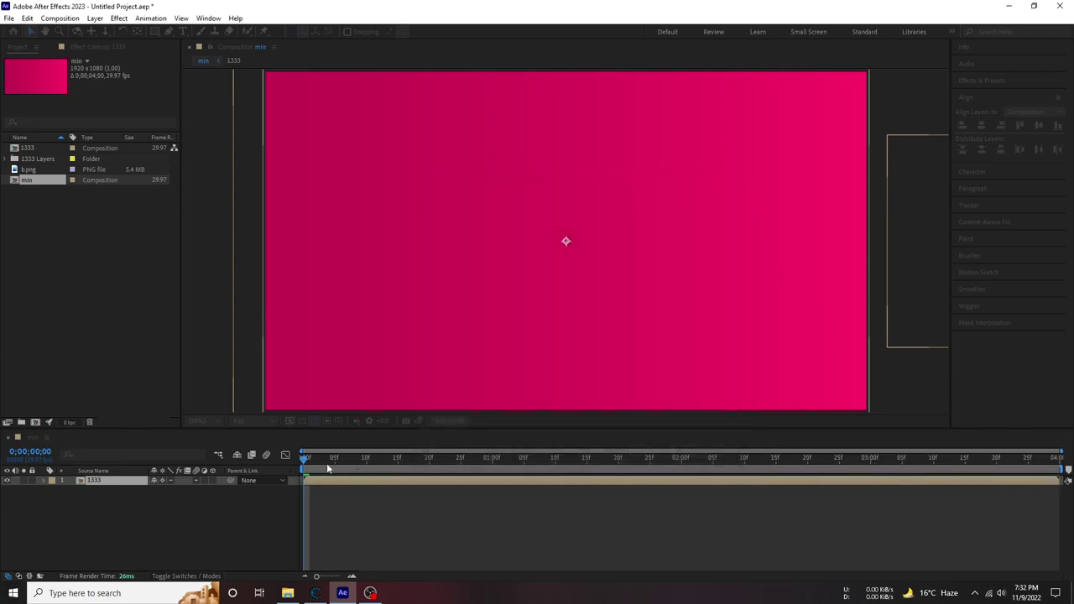
# Preview the min comp to 0;00;03;00, then collapse the b.png layer's properties in 1333.
pyautogui.press('space')
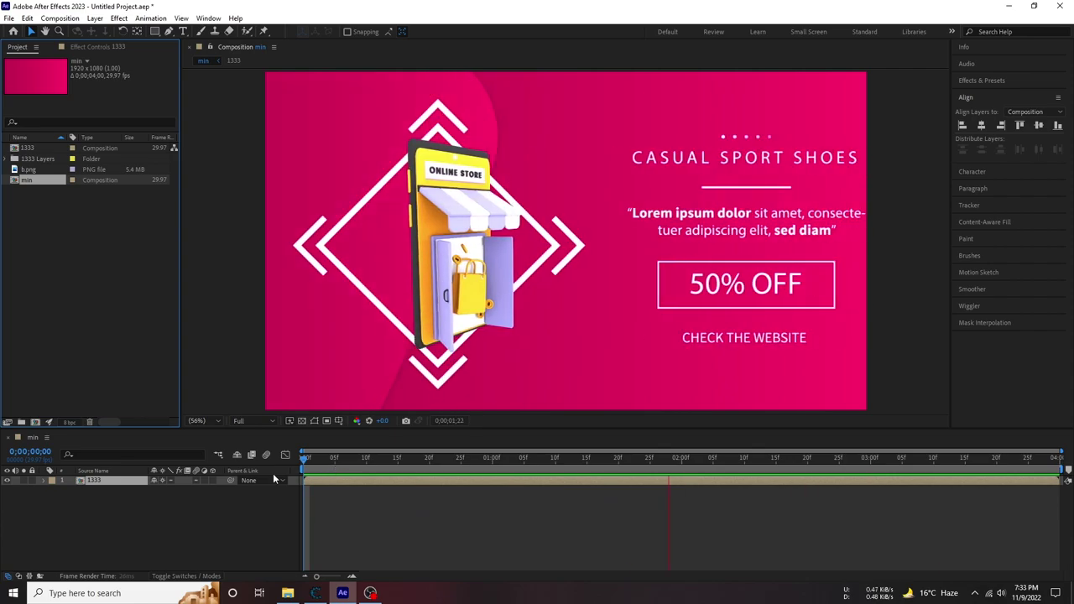
pyautogui.press('space')
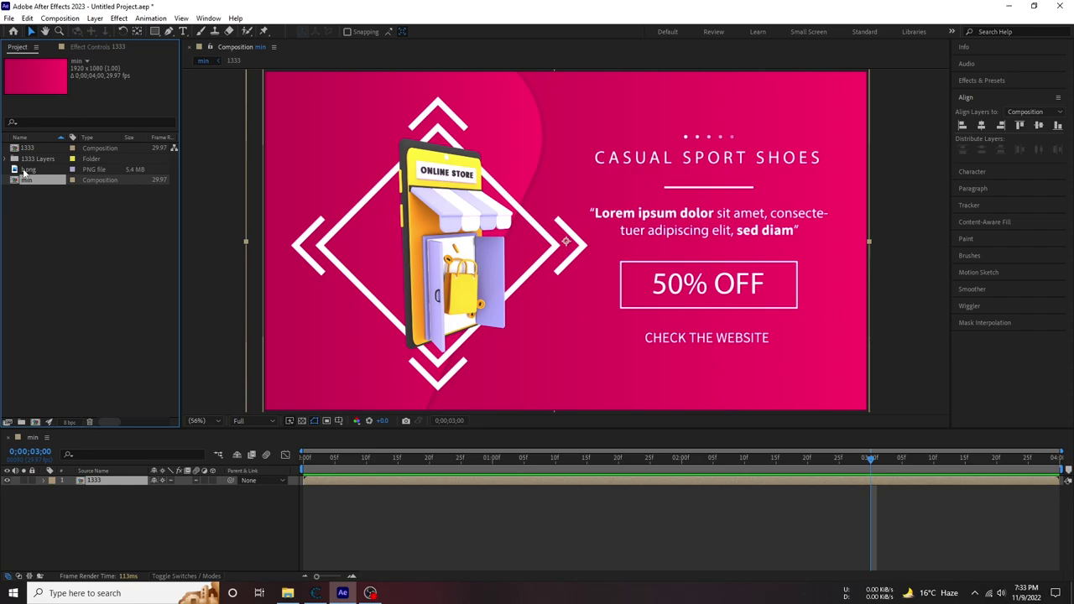
pyautogui.doubleClick(30, 148)
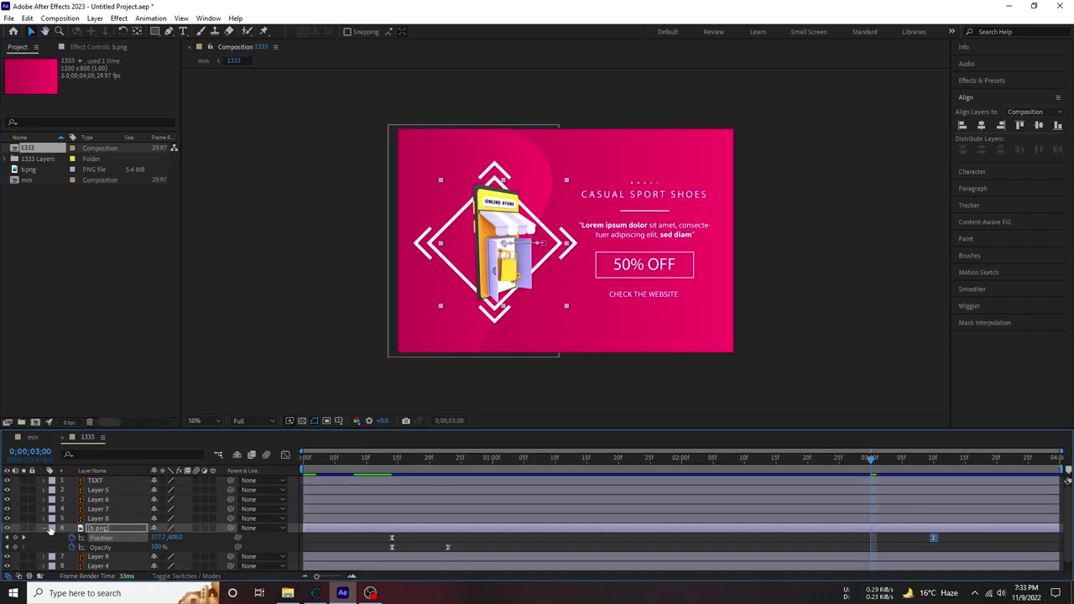
pyautogui.click(46, 529)
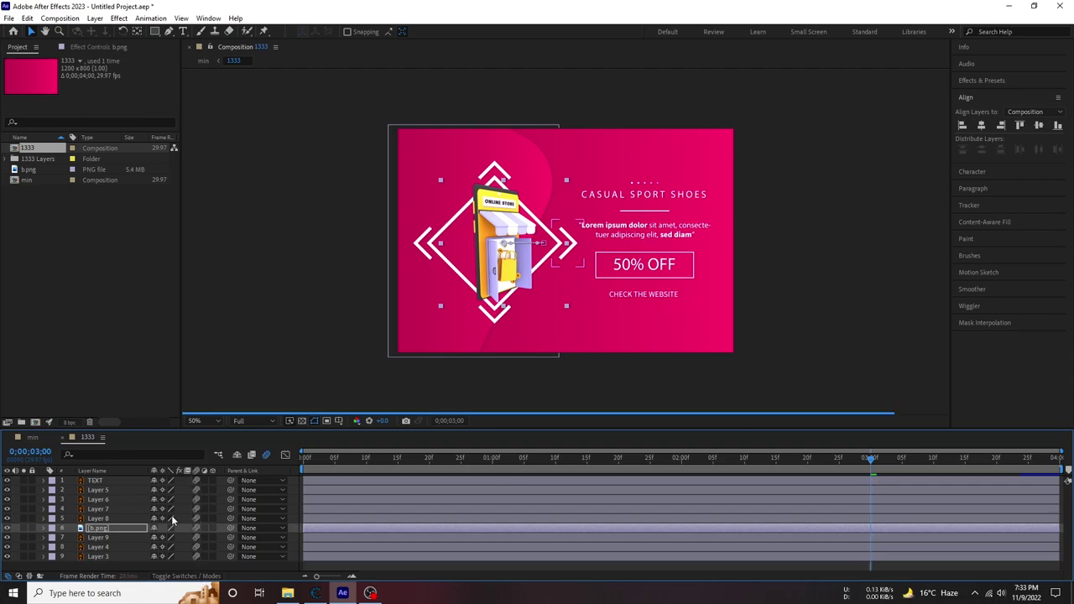
pyautogui.click(32, 438)
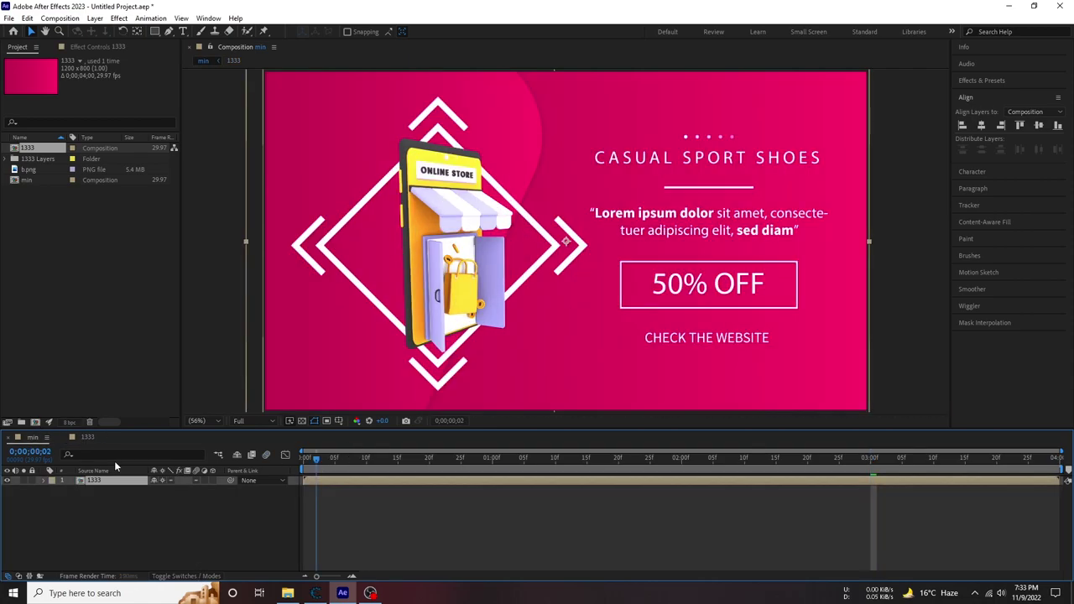
# Replay the min comp from the start and stop the preview at 0;00;02;20.
pyautogui.click(307, 458)
pyautogui.press('space')
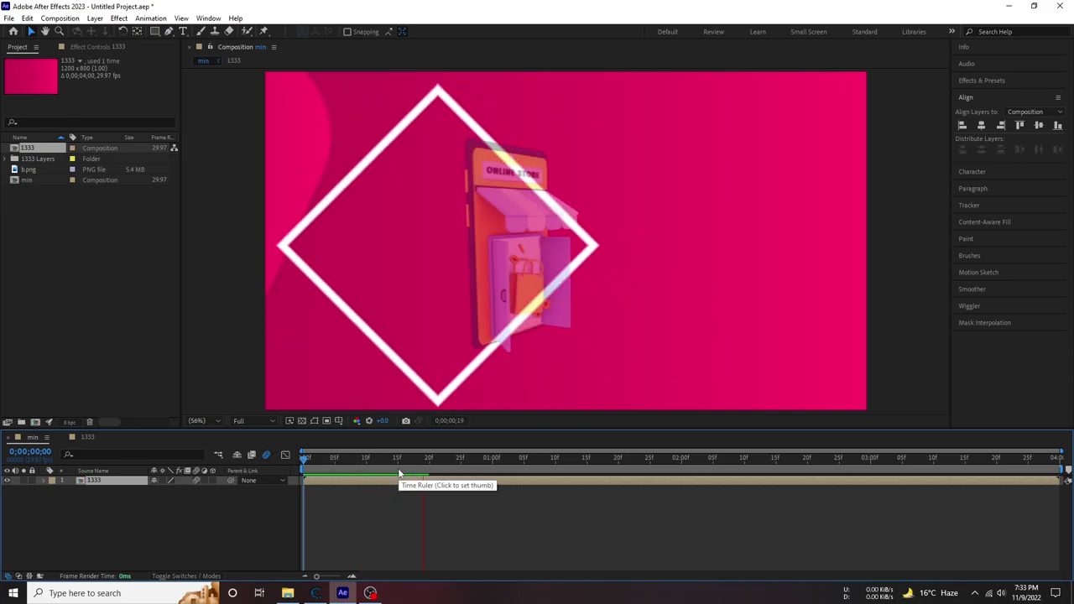
pyautogui.press('space')
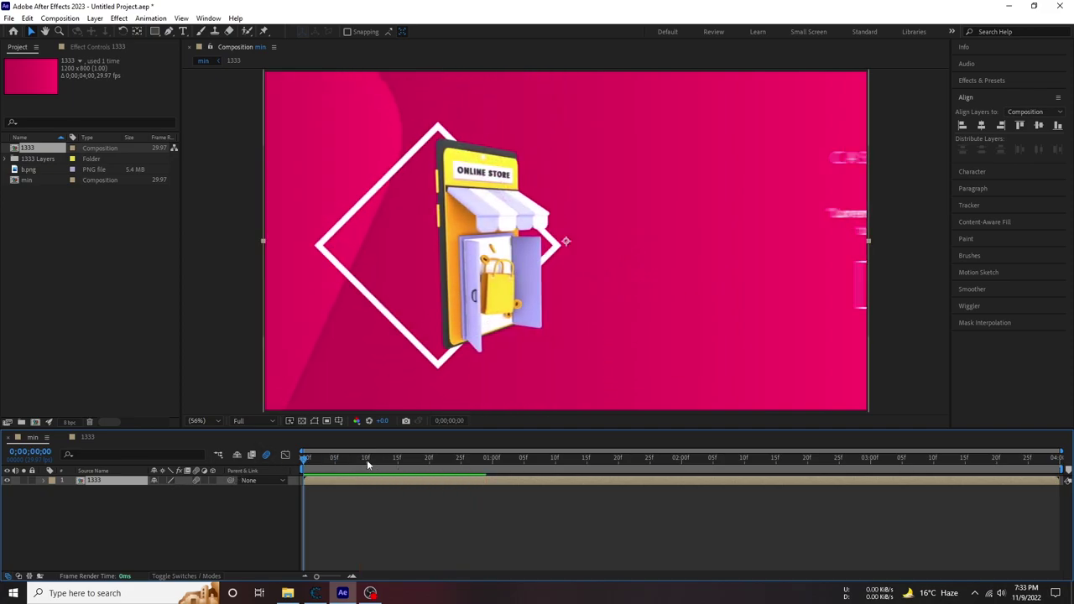
pyautogui.press('space')
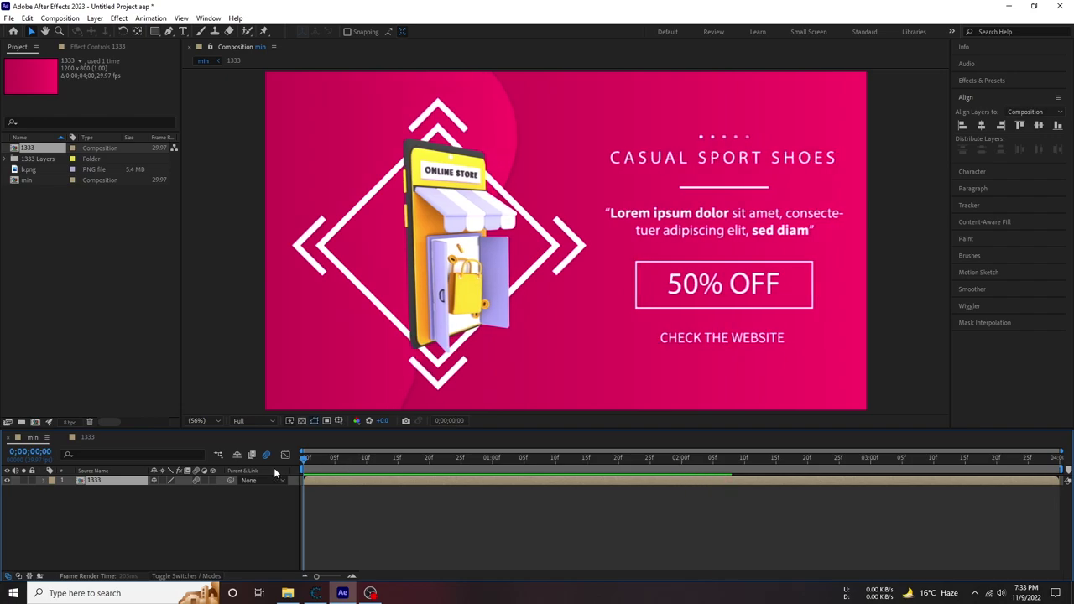
pyautogui.click(390, 472)
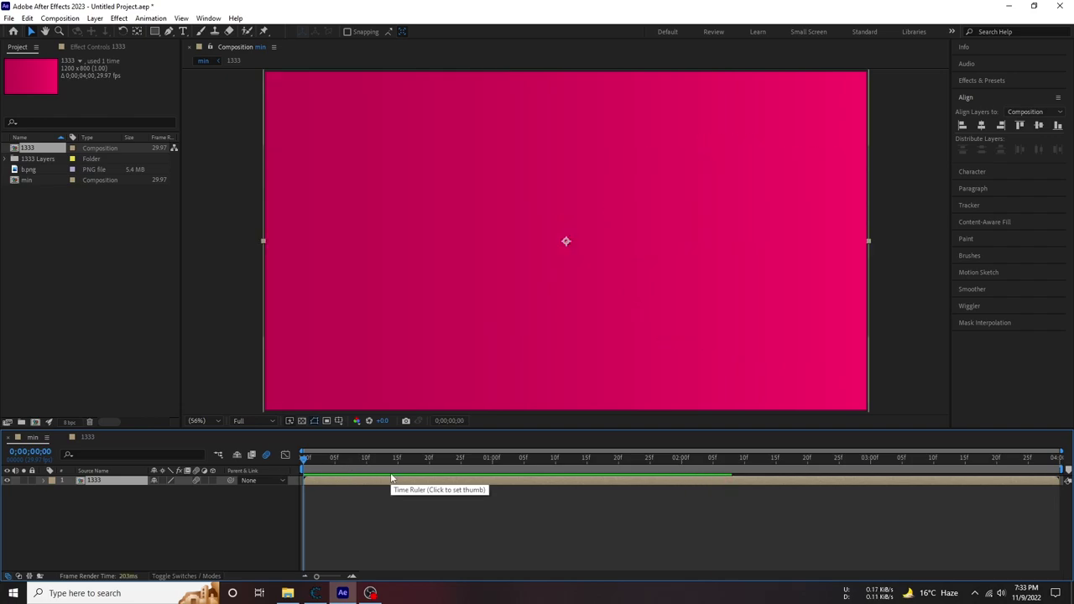
pyautogui.press('space')
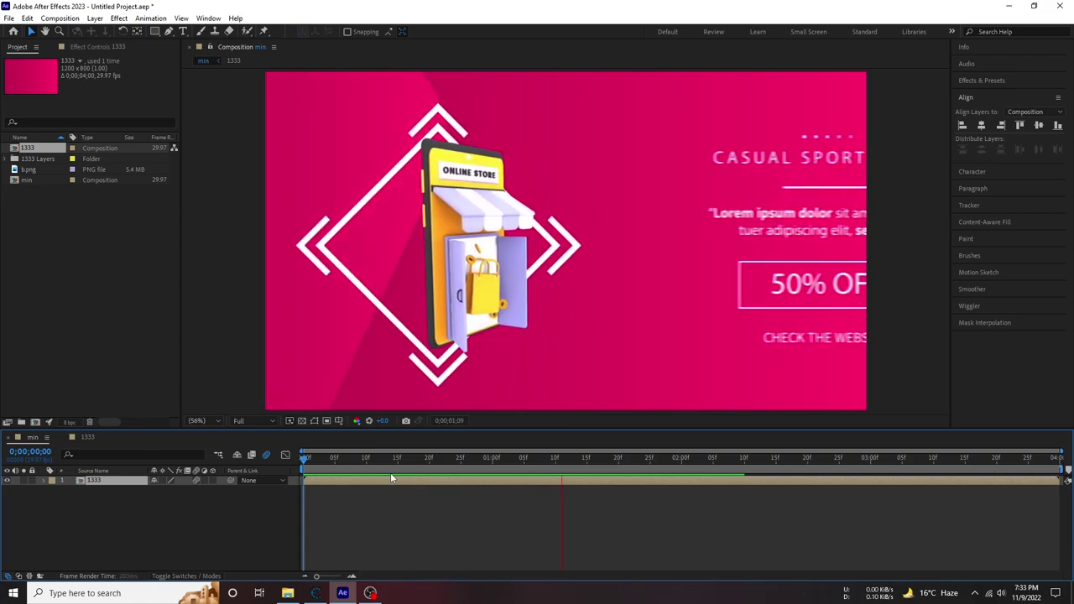
pyautogui.click(335, 458)
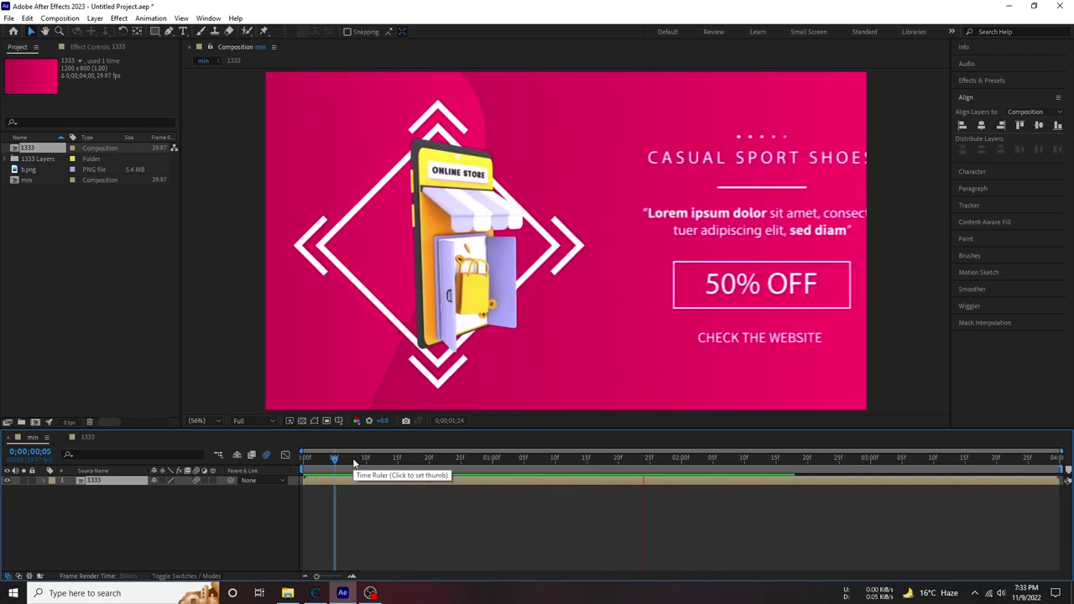
pyautogui.press('space')
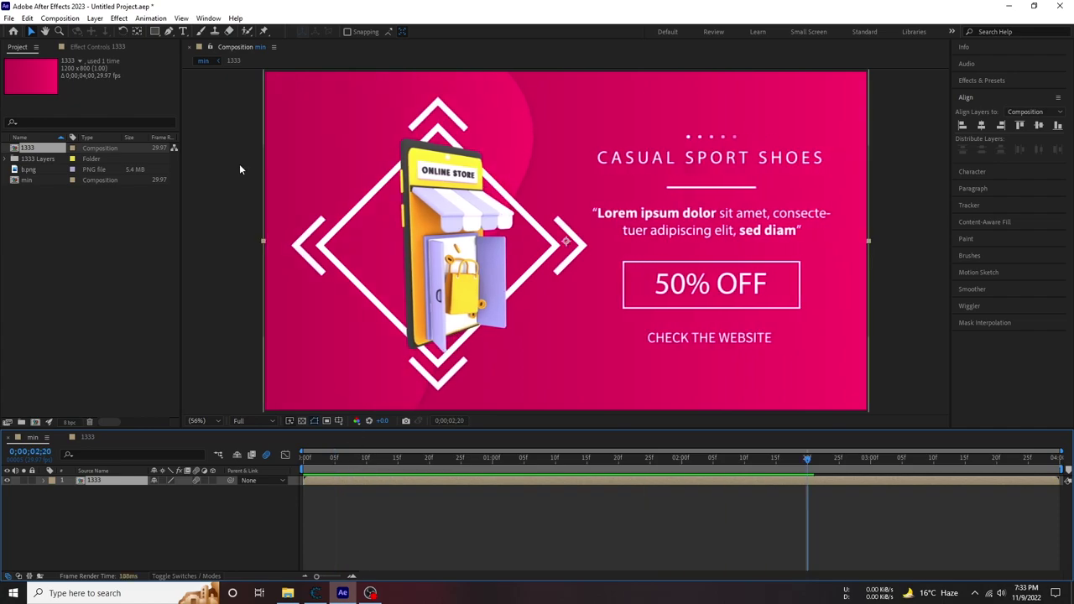
# Clear the 1333 and min items from the Render Queue and select the min composition.
pyautogui.click(8, 19)
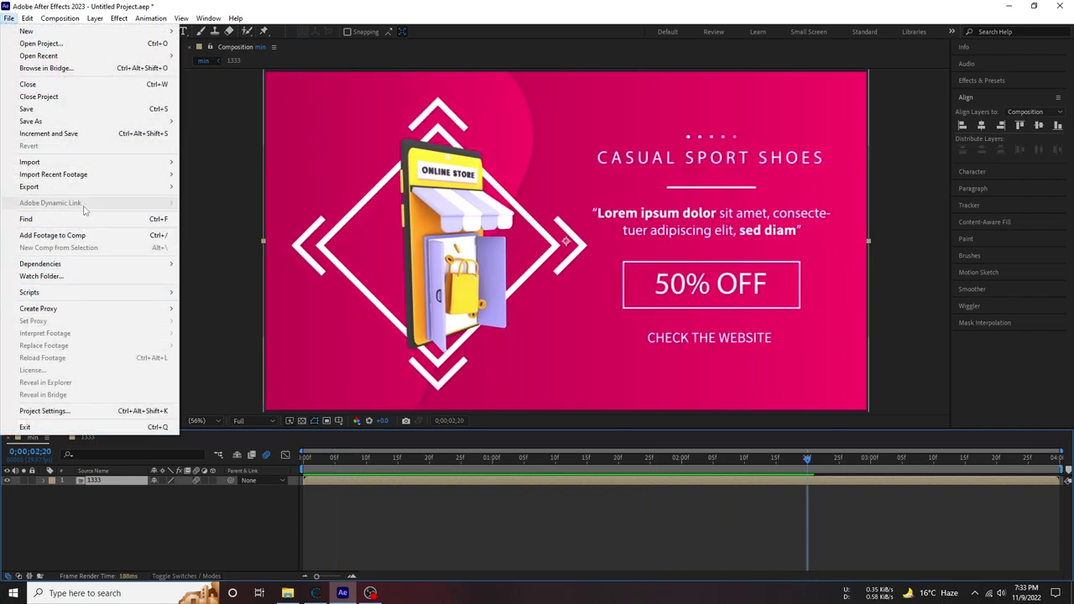
pyautogui.moveTo(96, 186)
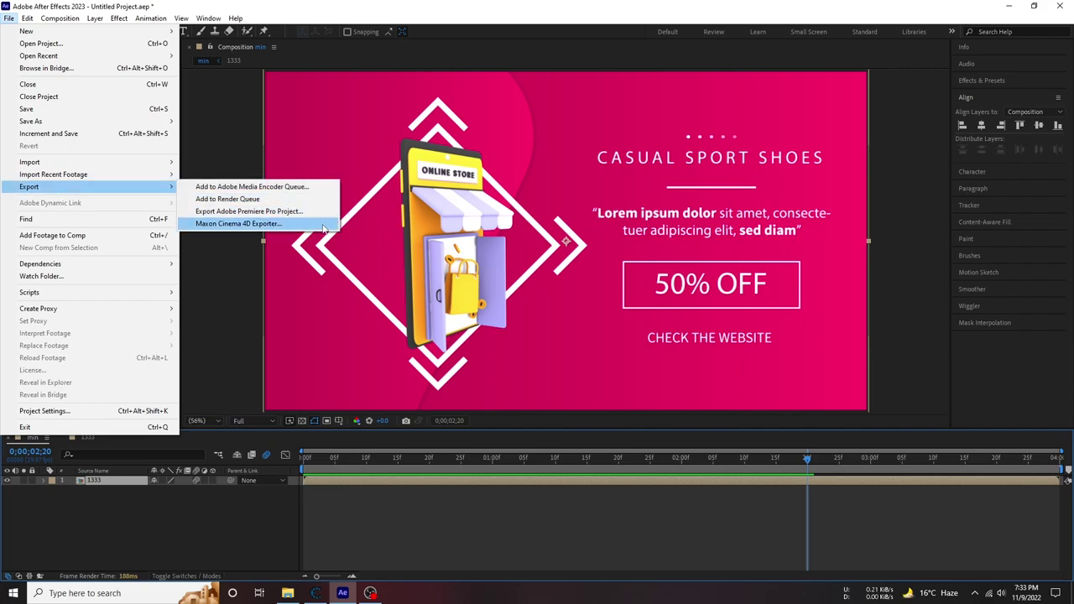
pyautogui.click(270, 200)
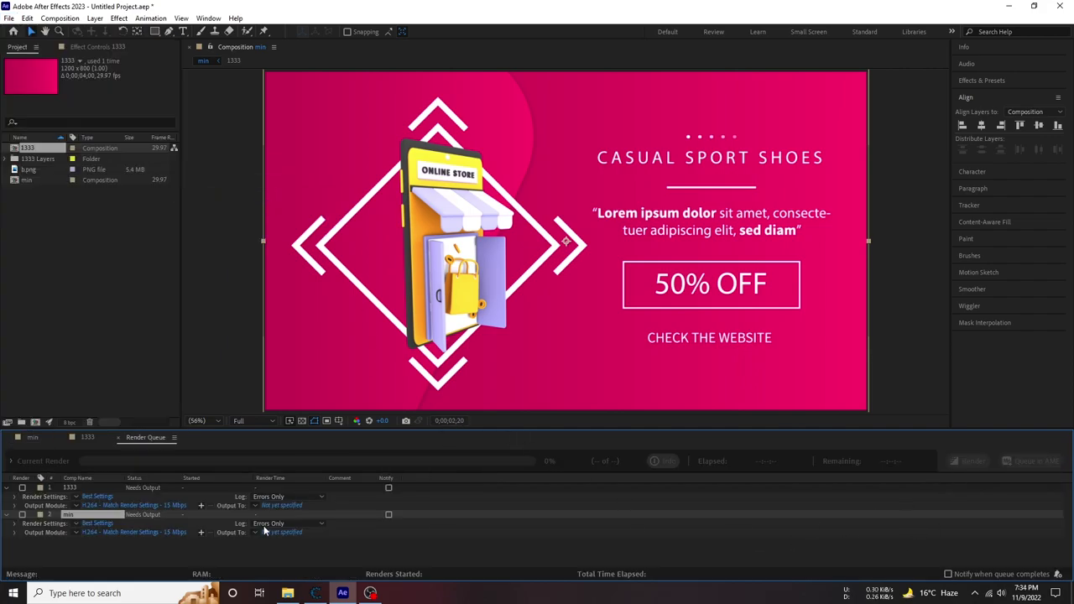
pyautogui.click(79, 490)
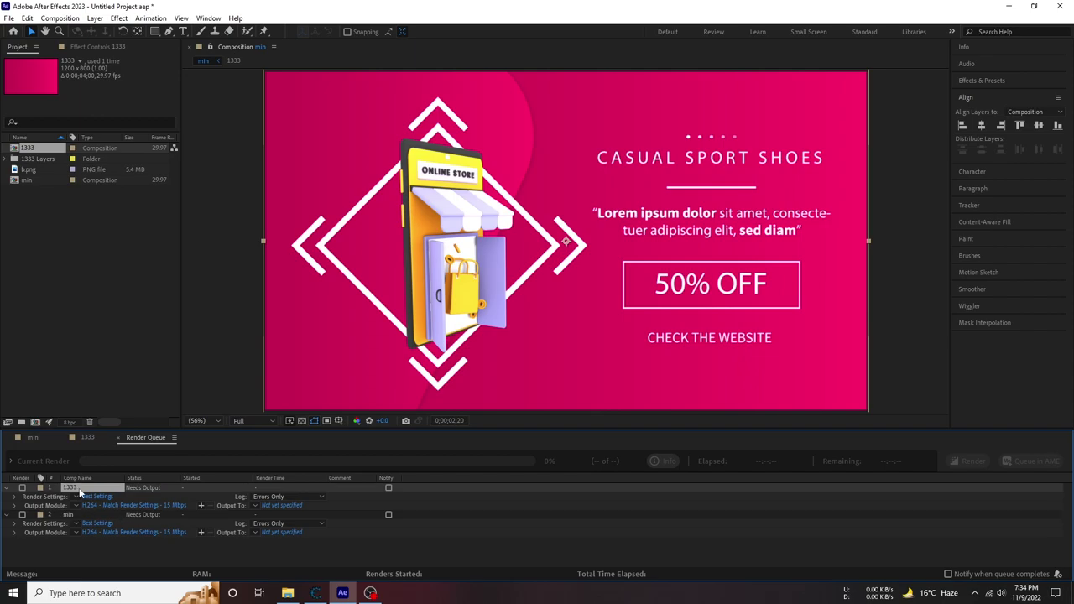
pyautogui.press('Delete')
pyautogui.click(75, 491)
pyautogui.press('Delete')
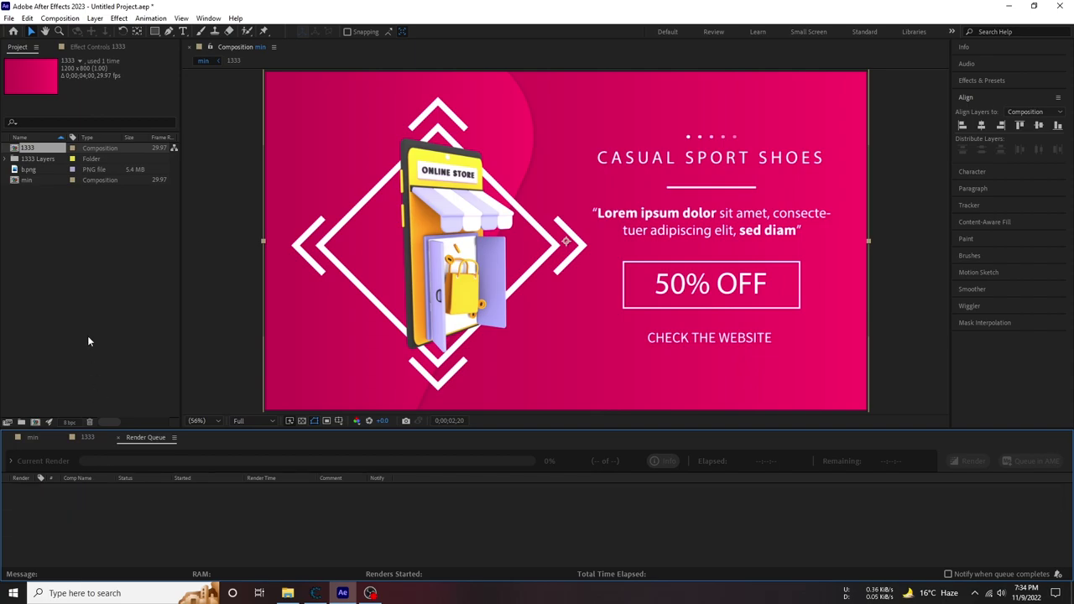
pyautogui.click(32, 179)
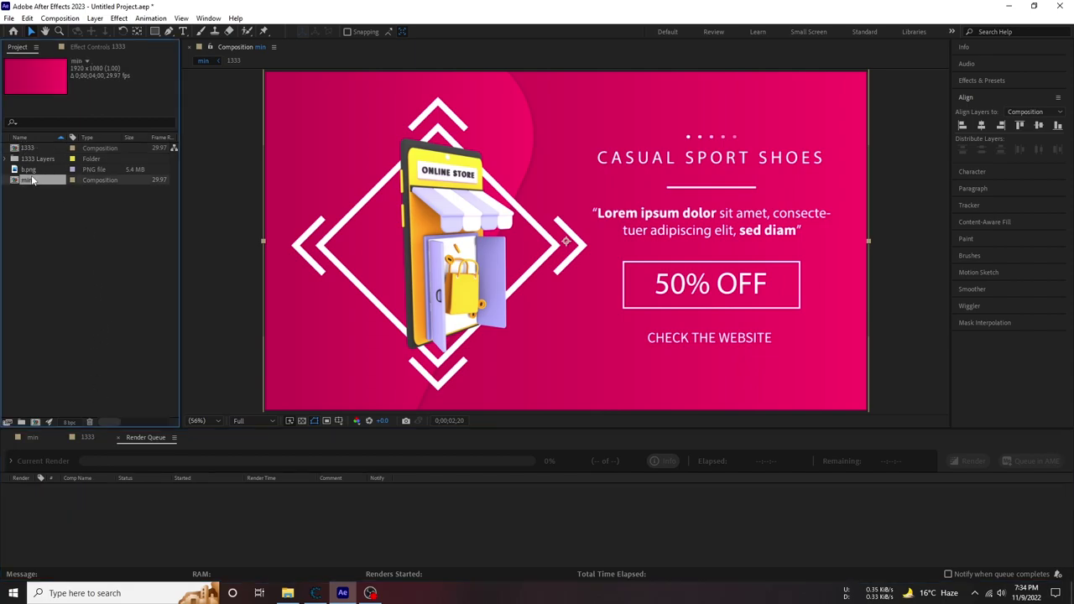
pyautogui.click(62, 438)
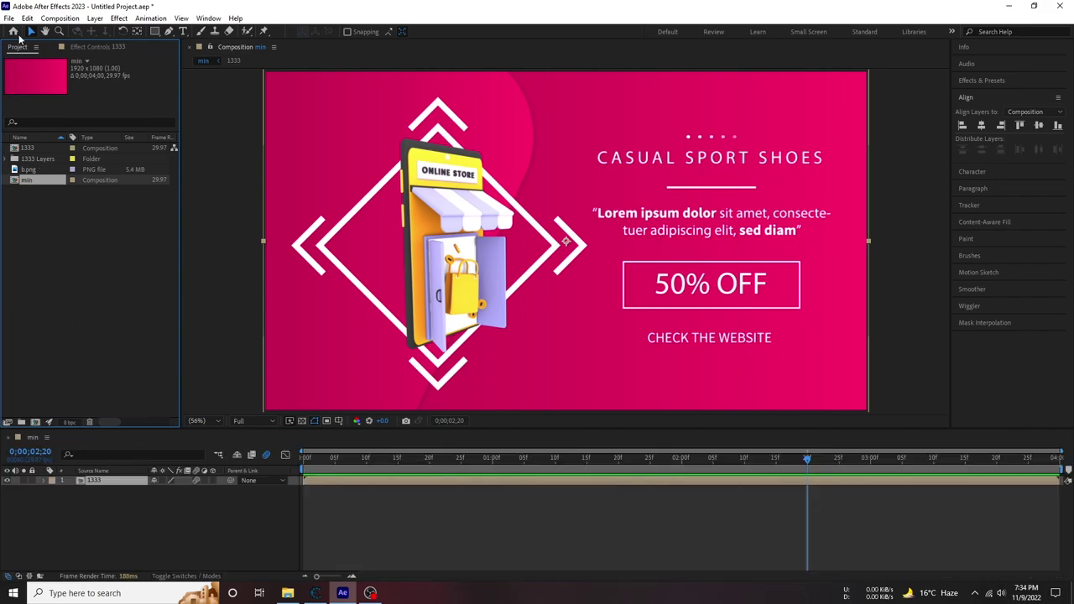
# Add the min composition to the Render Queue with the H.264 40 Mbps output module.
pyautogui.click(9, 18)
pyautogui.moveTo(186, 189)
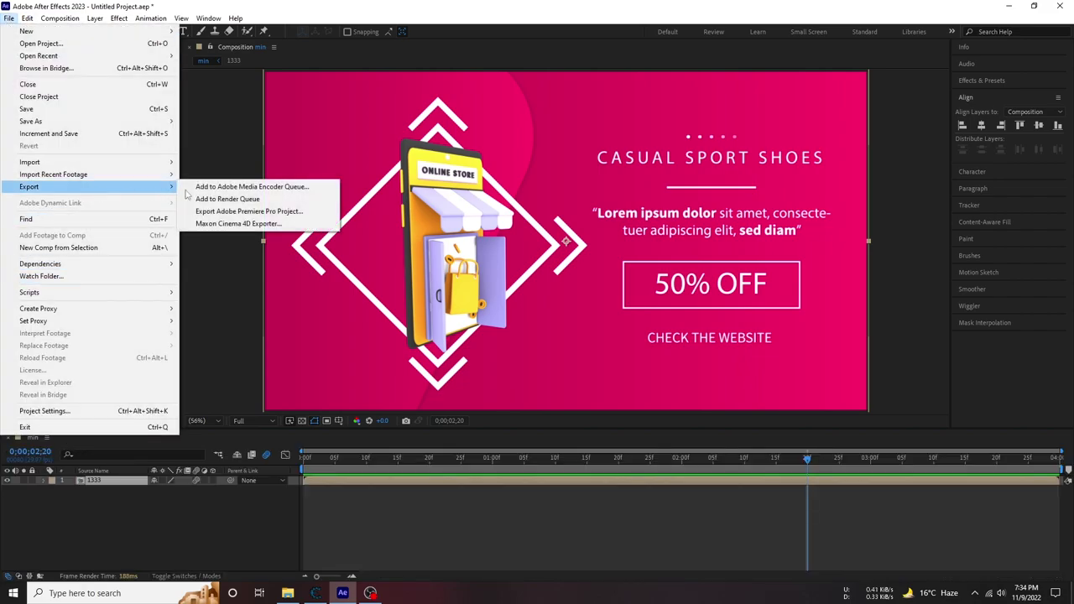
pyautogui.click(227, 199)
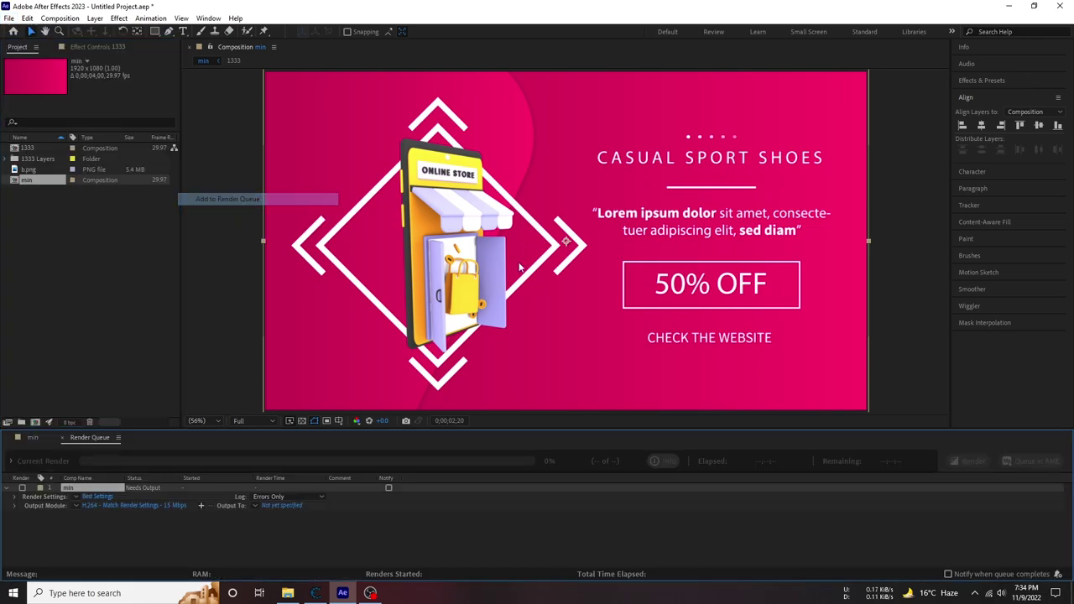
pyautogui.click(80, 505)
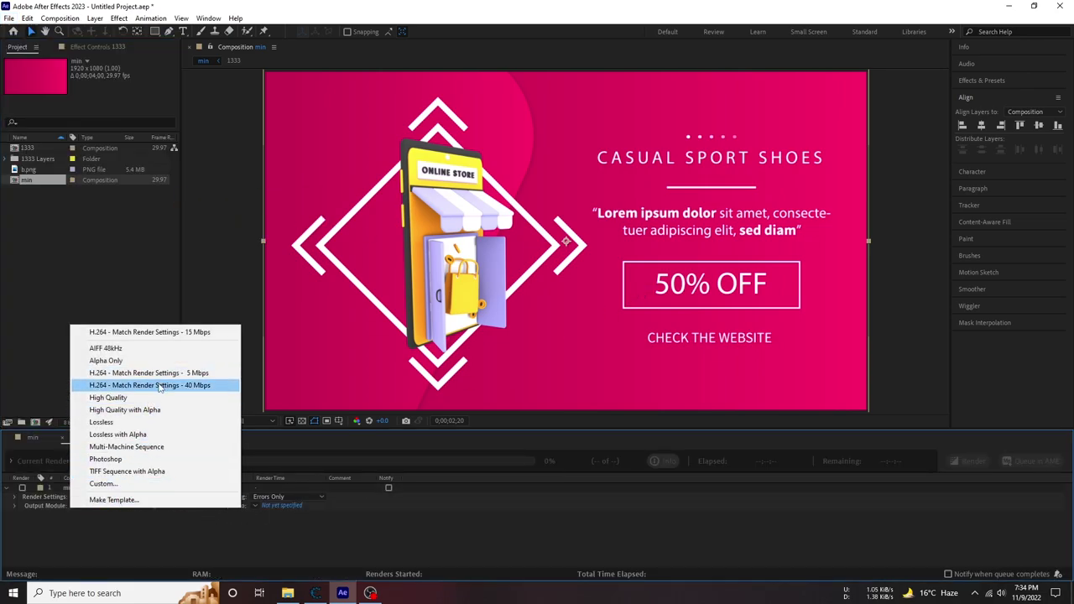
pyautogui.click(159, 386)
# Leave the render settings unchanged and name the output file promo 2.
pyautogui.click(96, 495)
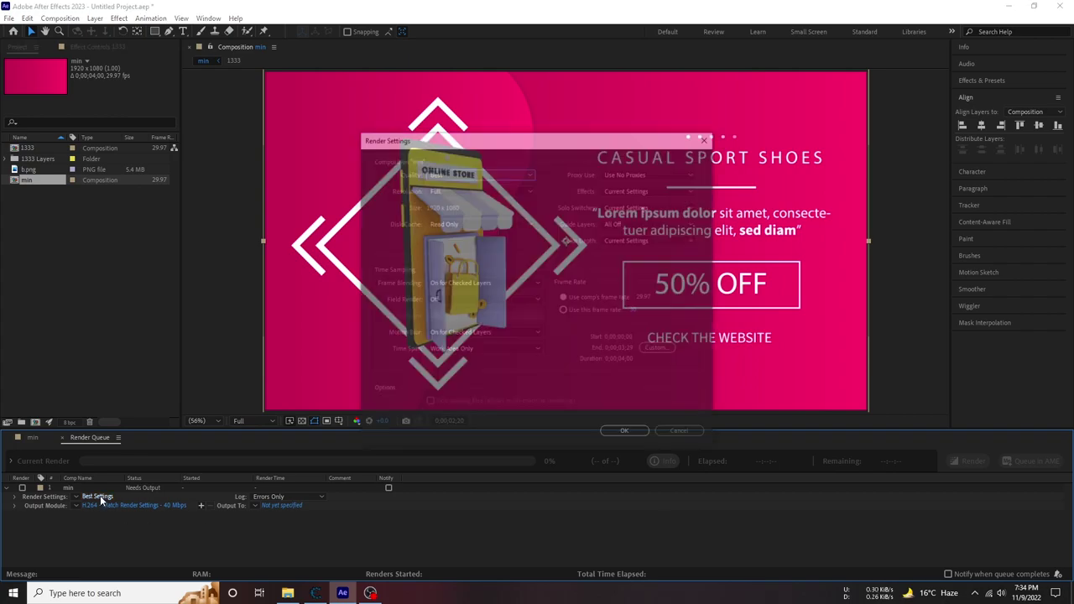
pyautogui.click(683, 435)
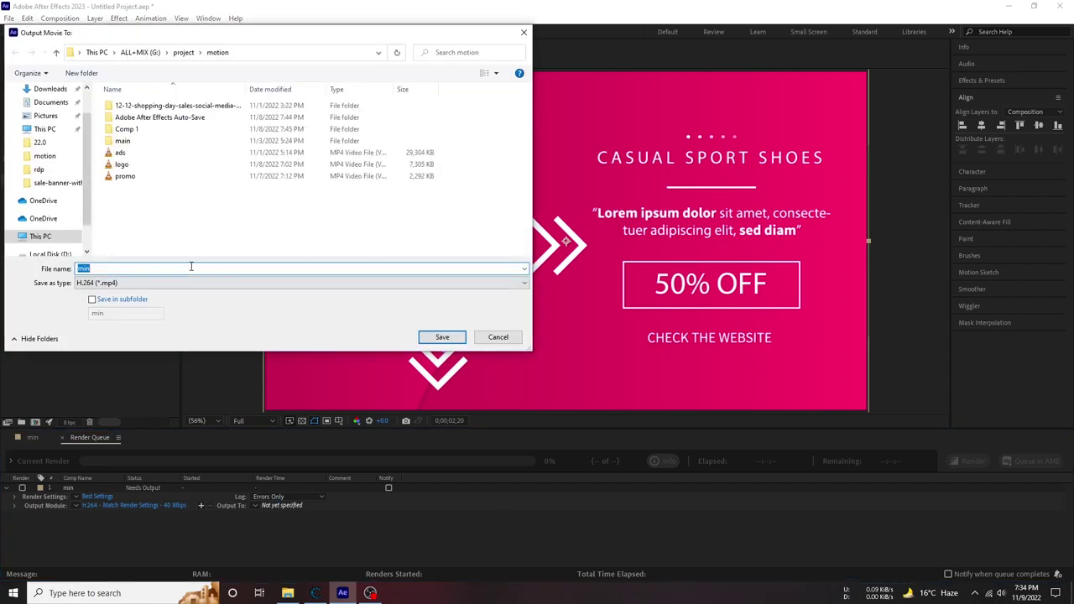
pyautogui.write('p')
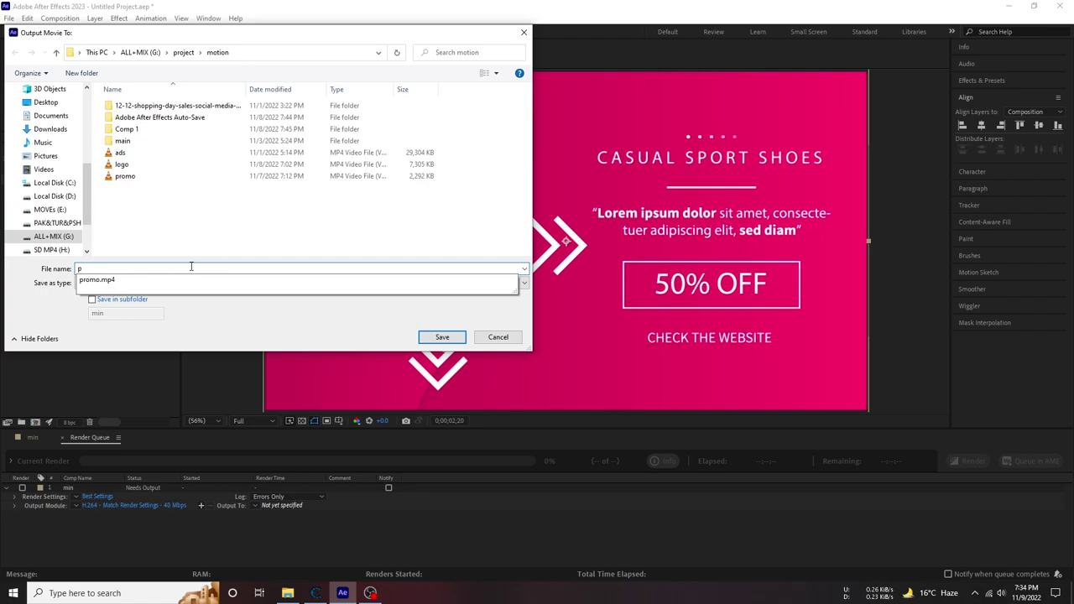
pyautogui.write('romo 2')
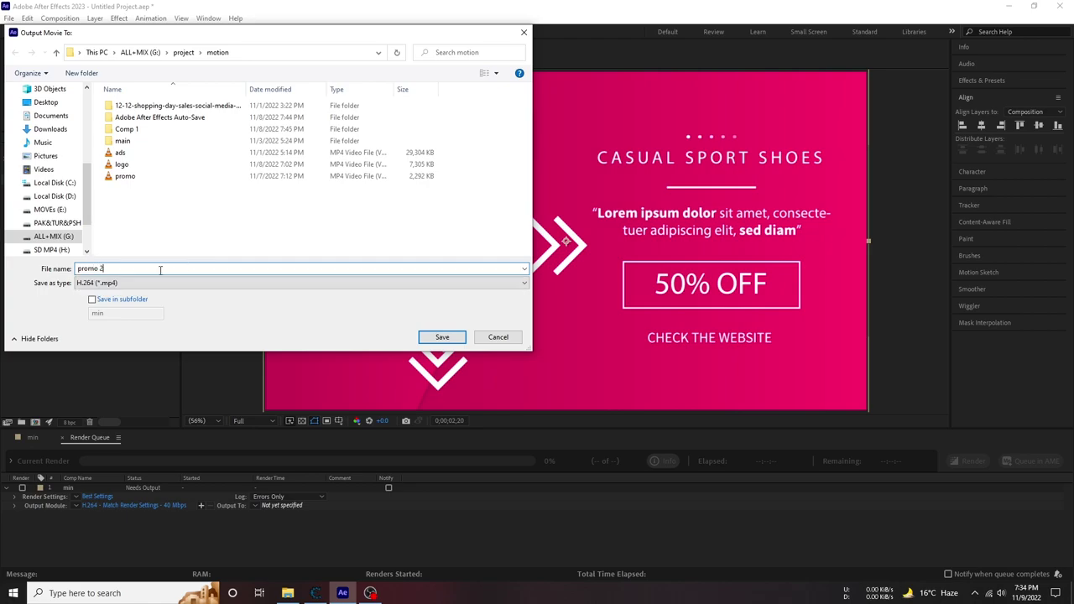
# Save the output as promo 2.mp4, render the min comp, then switch to OBS Studio.
pyautogui.click(440, 338)
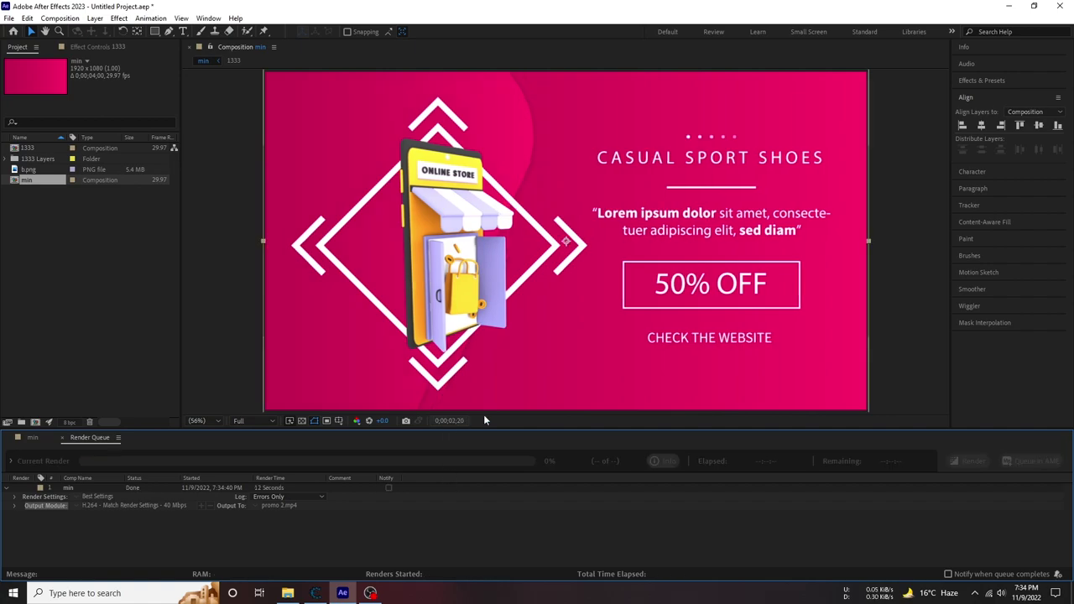
pyautogui.click(370, 592)
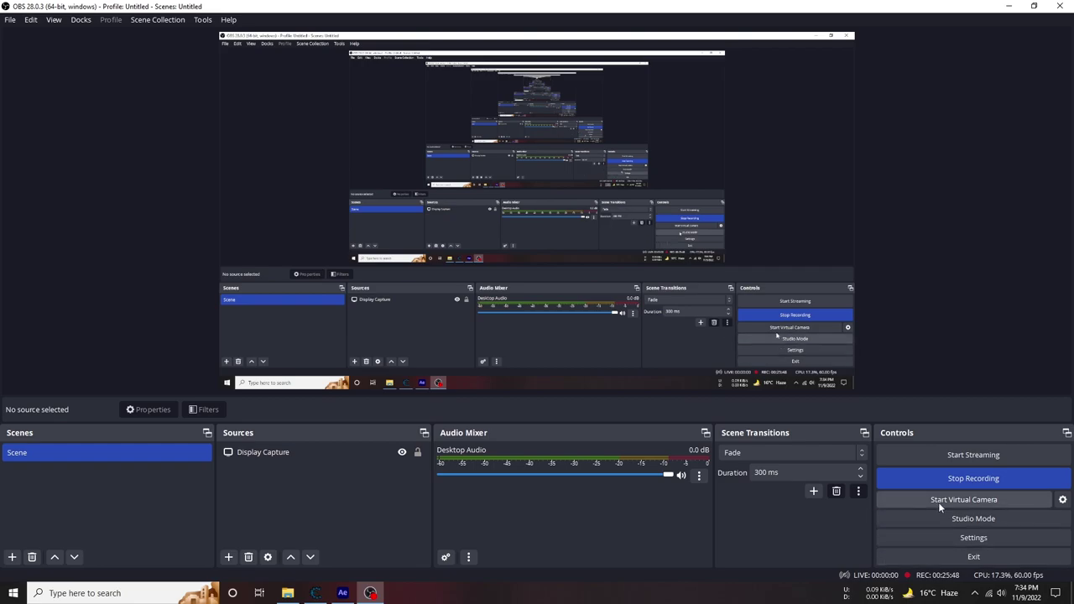